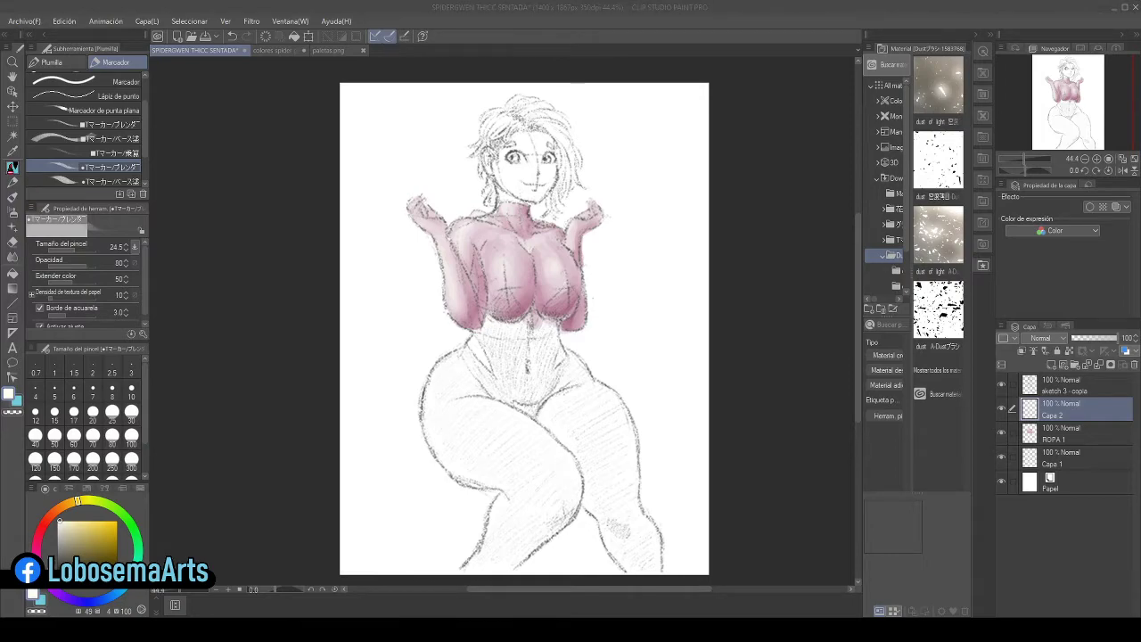
# - On the ROPA 1 layer, paint the suit's two hip panels with the base marker in the palette's light pink and clean their edges
pyautogui.click(1074, 434)
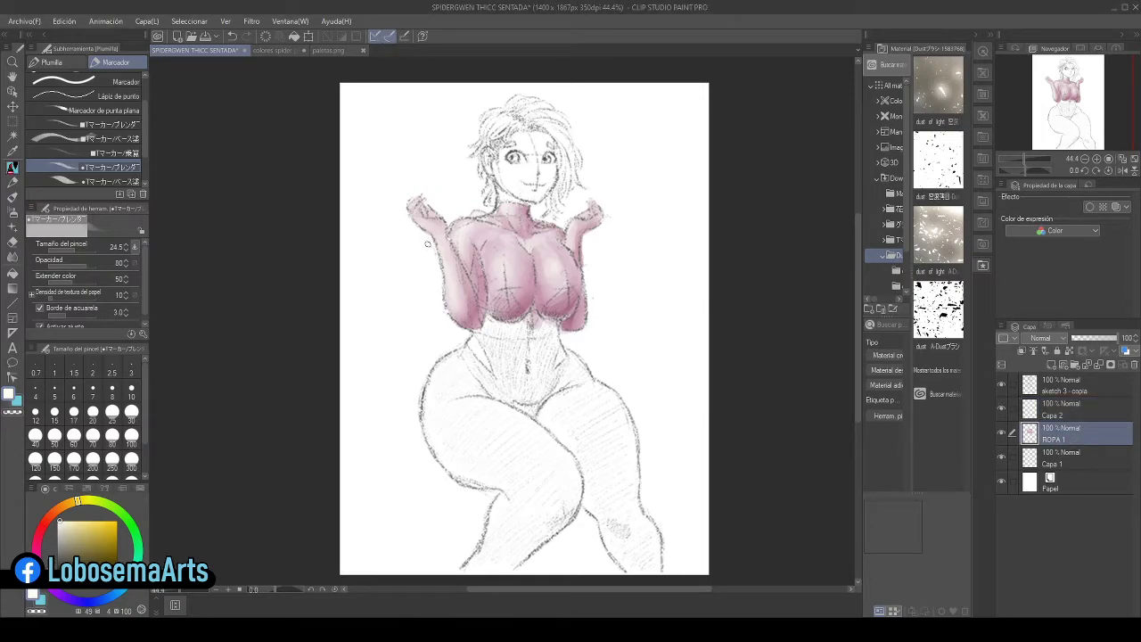
pyautogui.click(273, 50)
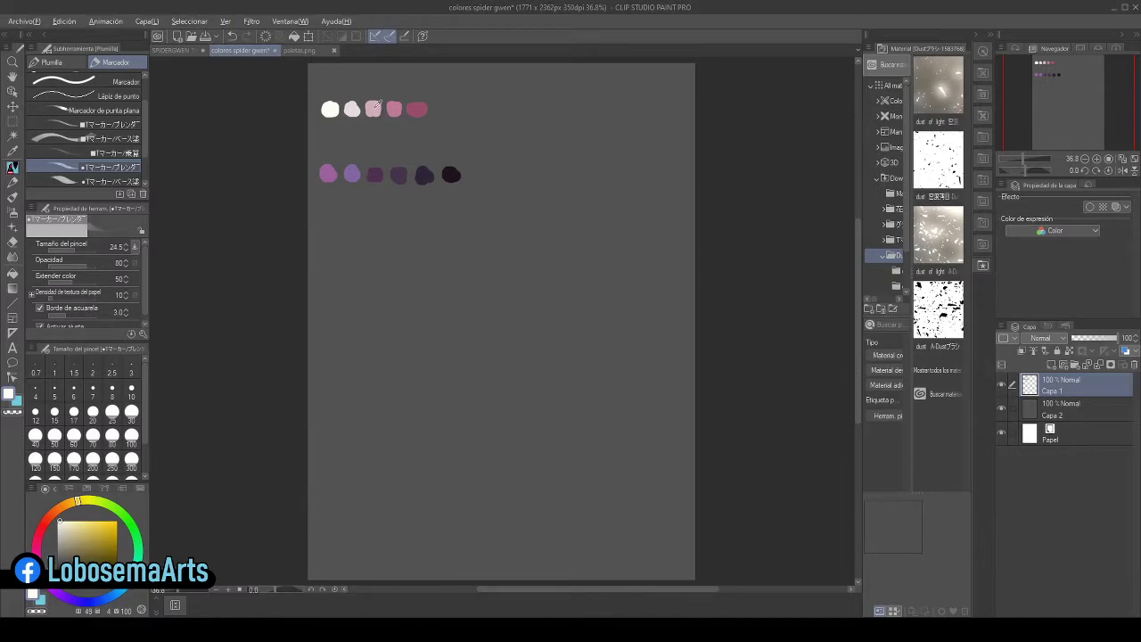
pyautogui.keyDown('alt'); pyautogui.click(374, 107); pyautogui.keyUp('alt')
pyautogui.click(196, 50)
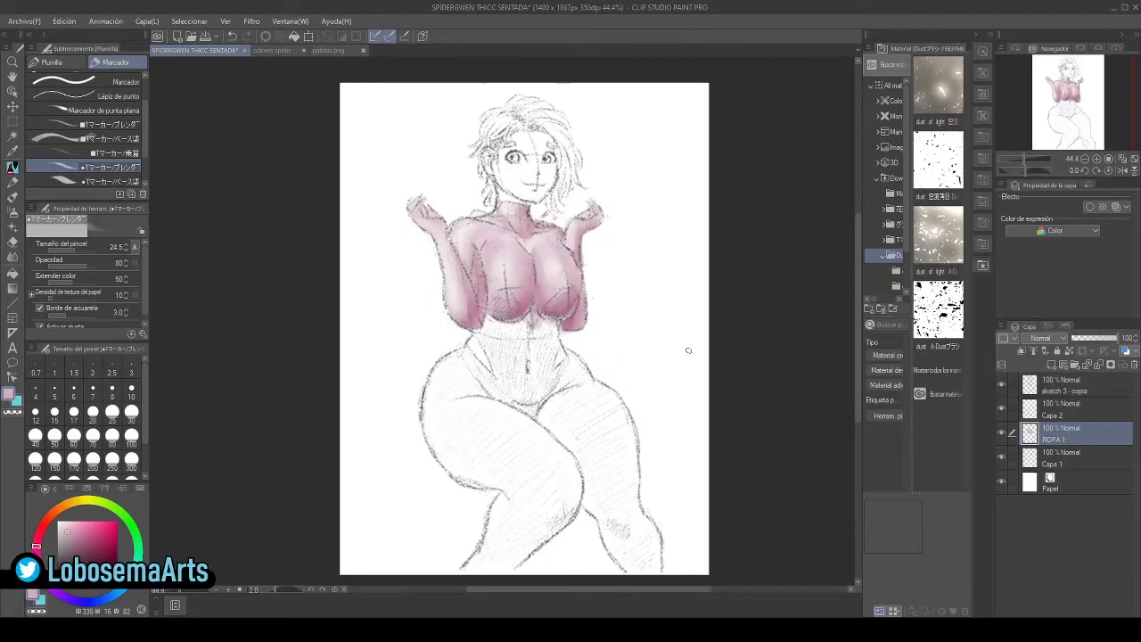
pyautogui.scroll(2, 499, 346)
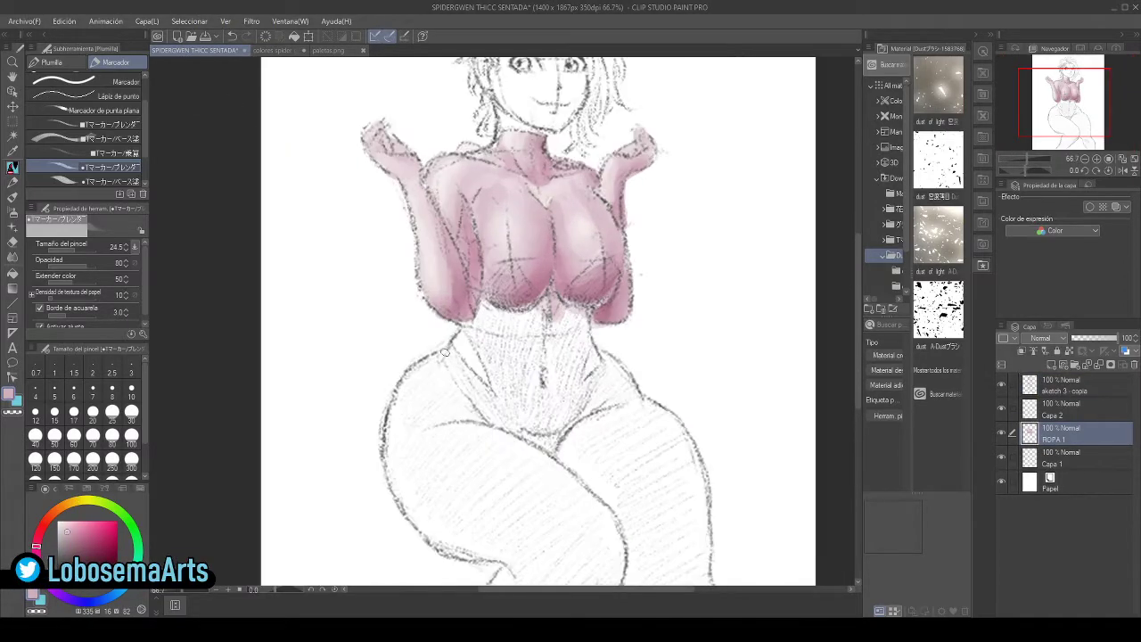
pyautogui.click(110, 182)
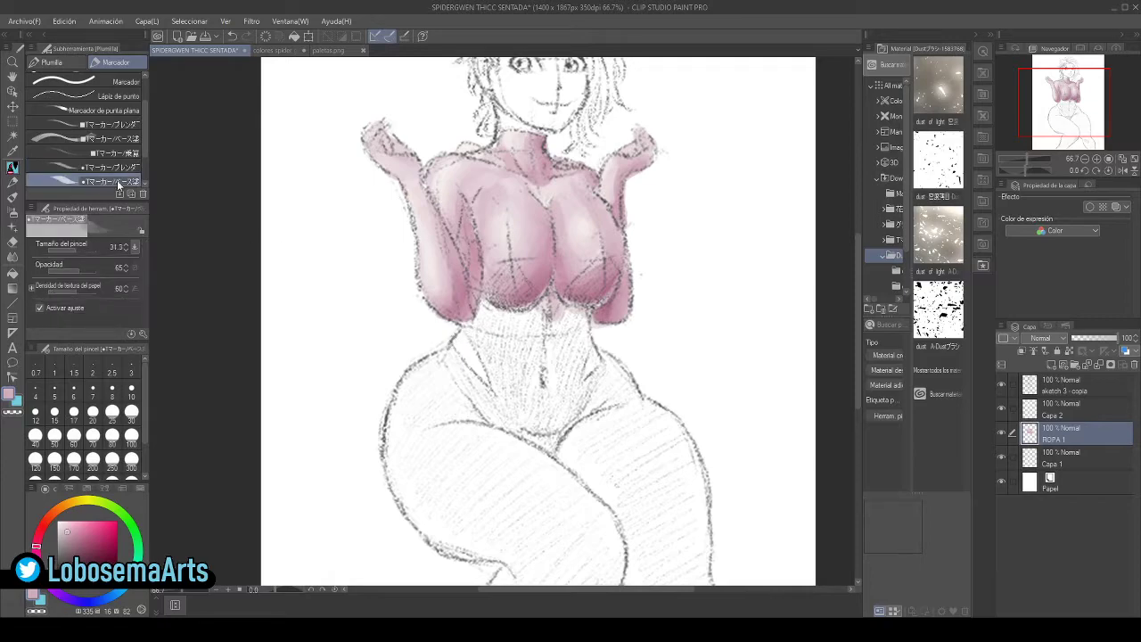
pyautogui.moveTo(464, 352)
pyautogui.mouseDown()
pyautogui.moveTo(485, 380)
pyautogui.moveTo(504, 374)
pyautogui.mouseUp()
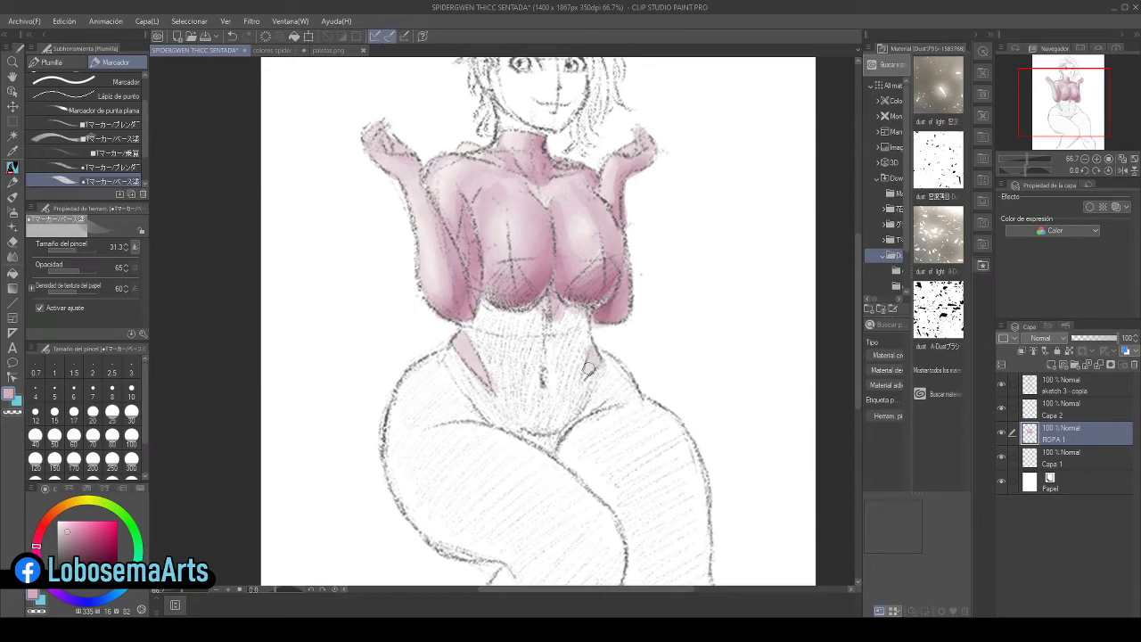
pyautogui.press('e')
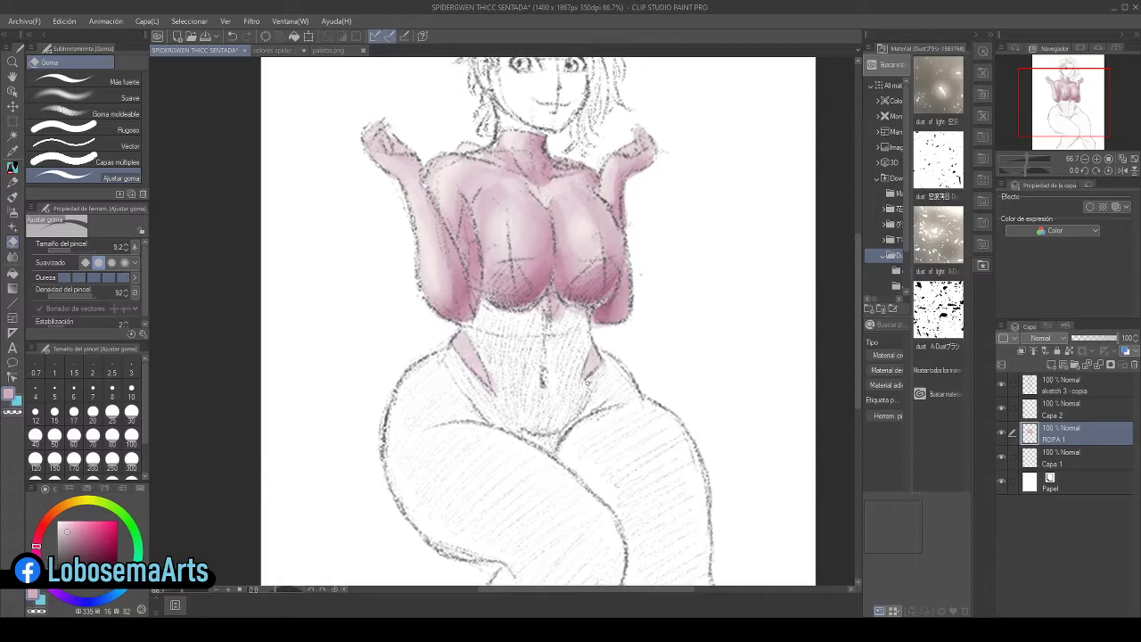
# - Shade both hip panels with the base marker in the palette's medium pink, then tidy their edges with the eraser
pyautogui.click(11, 169)
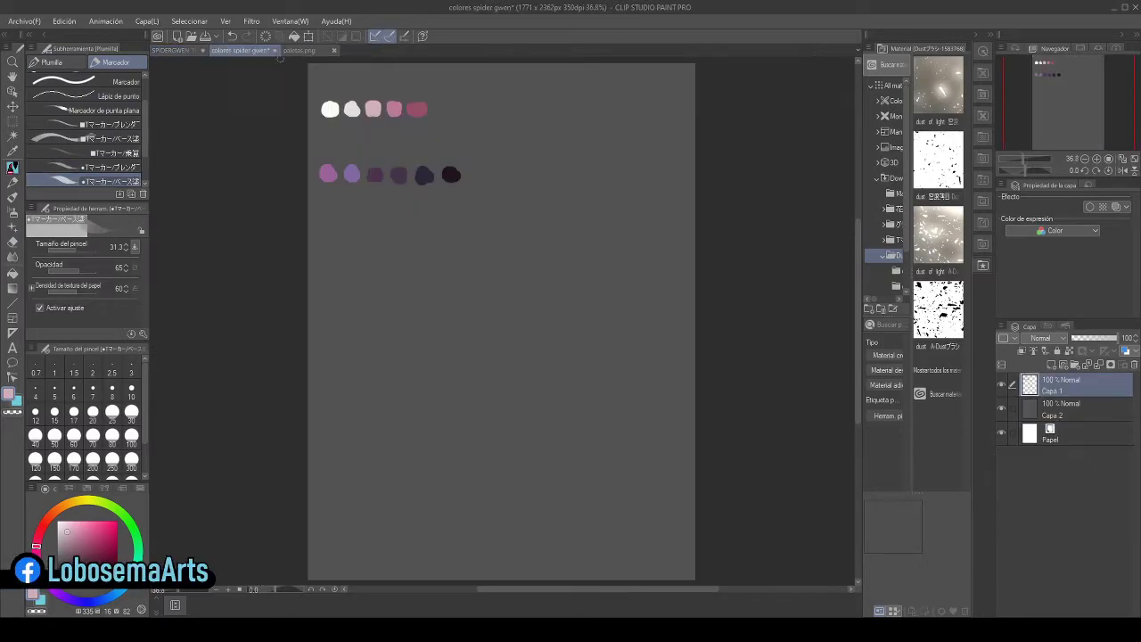
pyautogui.click(273, 51)
pyautogui.keyDown('alt'); pyautogui.click(394, 107); pyautogui.keyUp('alt')
pyautogui.click(174, 50)
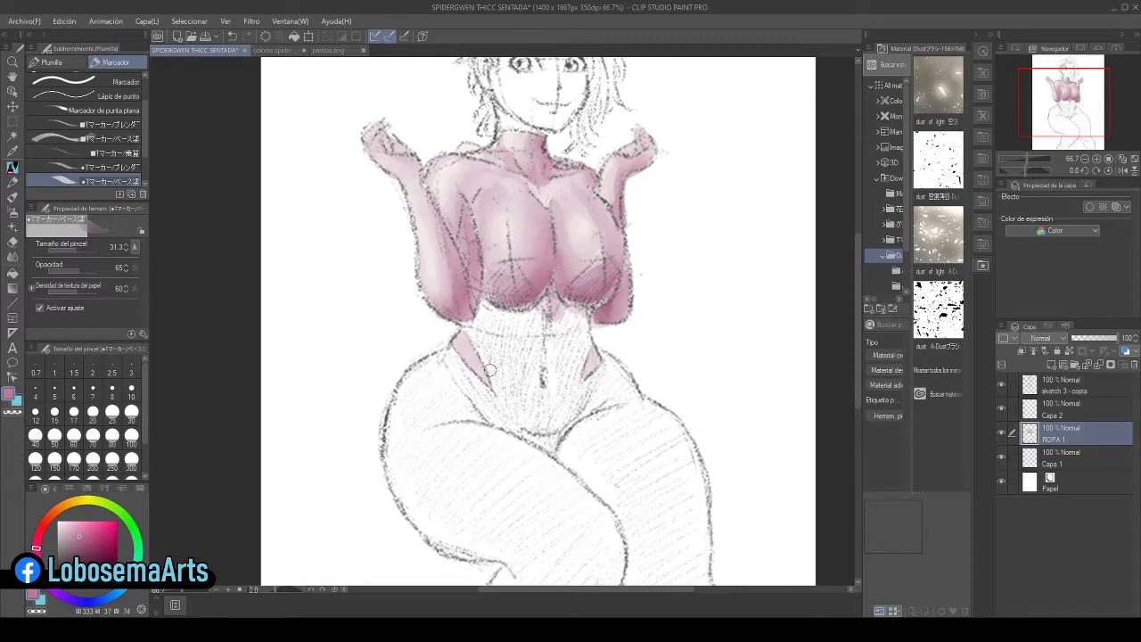
pyautogui.moveTo(482, 362); pyautogui.dragTo(506, 390)
pyautogui.moveTo(473, 349)
pyautogui.mouseDown()
pyautogui.moveTo(488, 387)
pyautogui.moveTo(489, 375)
pyautogui.moveTo(508, 382)
pyautogui.moveTo(477, 356)
pyautogui.moveTo(496, 392)
pyautogui.mouseUp()
pyautogui.moveTo(586, 371)
pyautogui.mouseDown()
pyautogui.moveTo(588, 346)
pyautogui.moveTo(589, 379)
pyautogui.moveTo(587, 352)
pyautogui.moveTo(590, 376)
pyautogui.moveTo(585, 353)
pyautogui.moveTo(597, 369)
pyautogui.mouseUp()
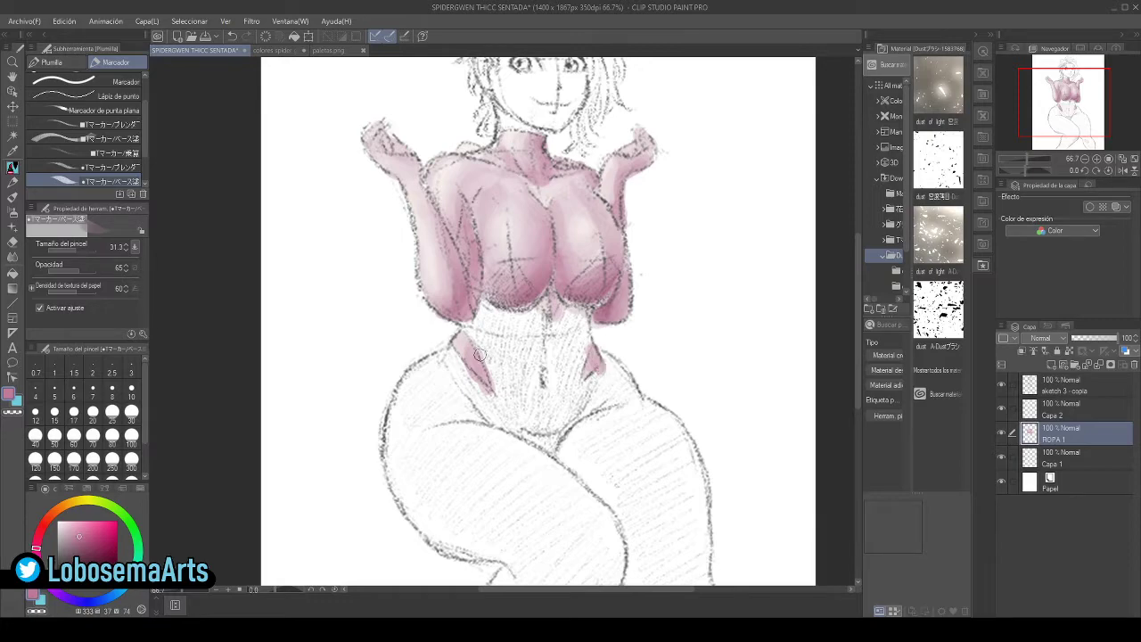
pyautogui.press('e')
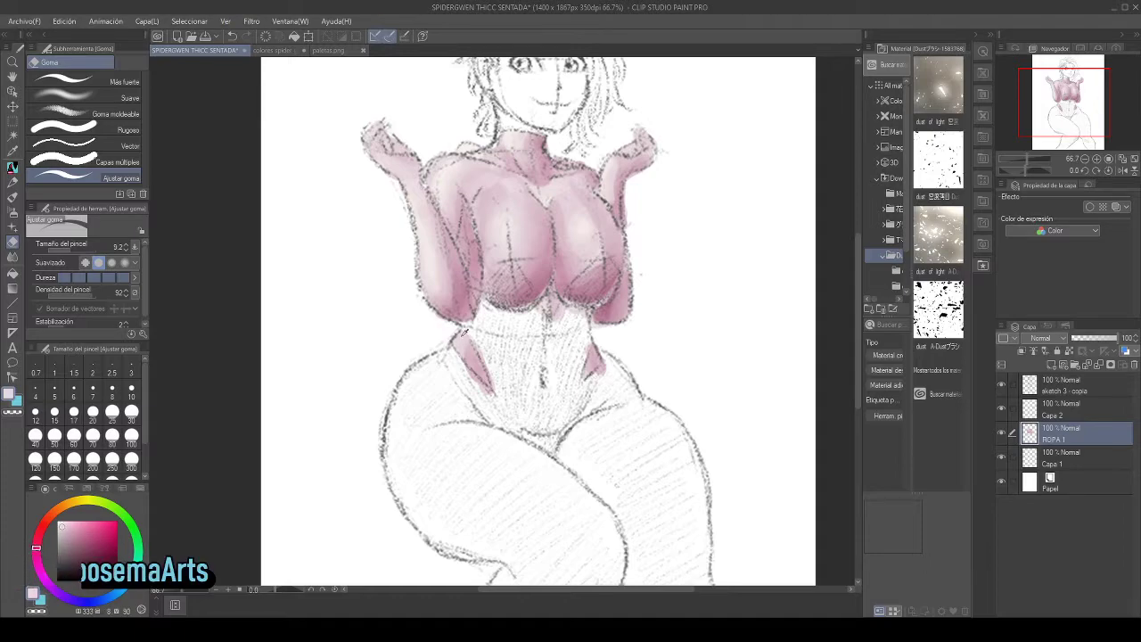
pyautogui.press('p')
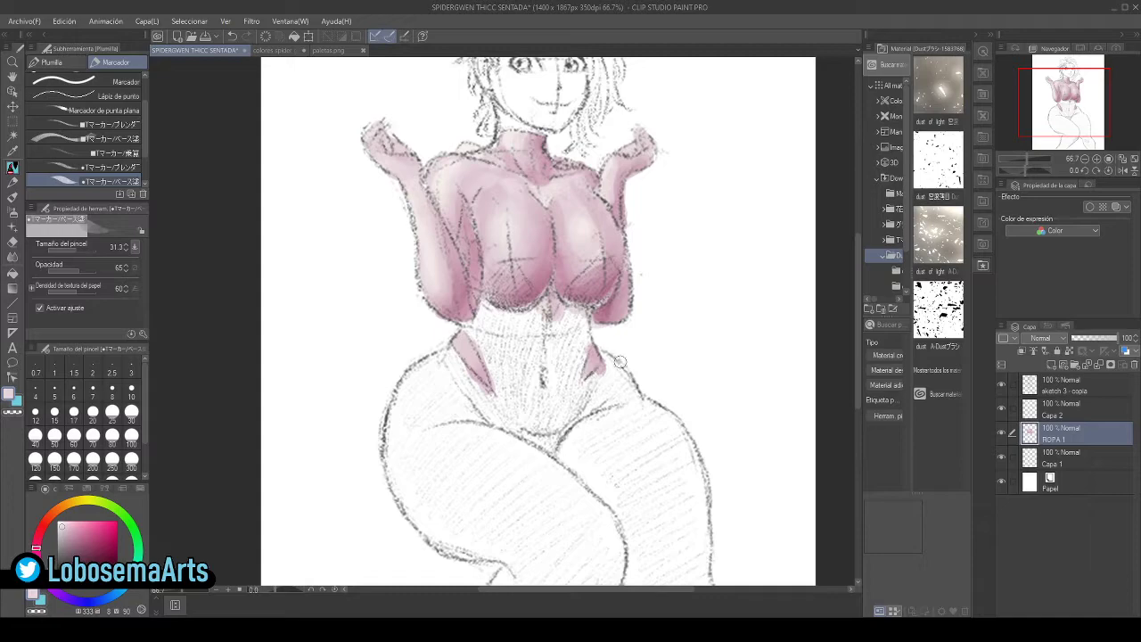
# - Deepen the hip panels' shadows with the palette's darkest pink and erase stray paint along the panels and the raised forearm
pyautogui.click(282, 51)
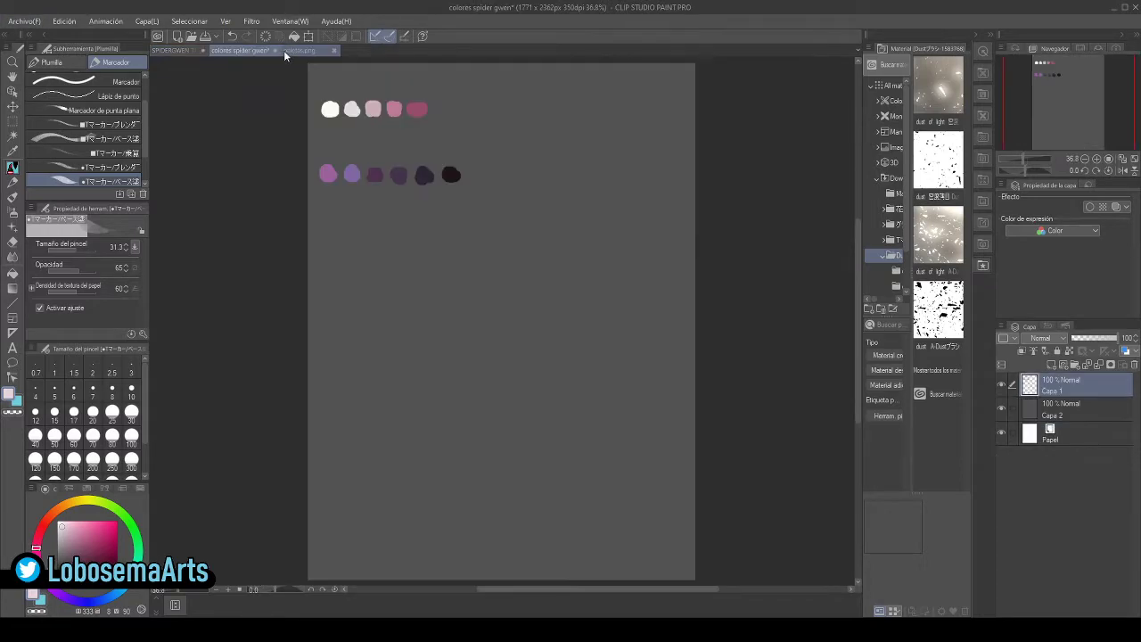
pyautogui.keyDown('alt'); pyautogui.click(412, 107); pyautogui.keyUp('alt')
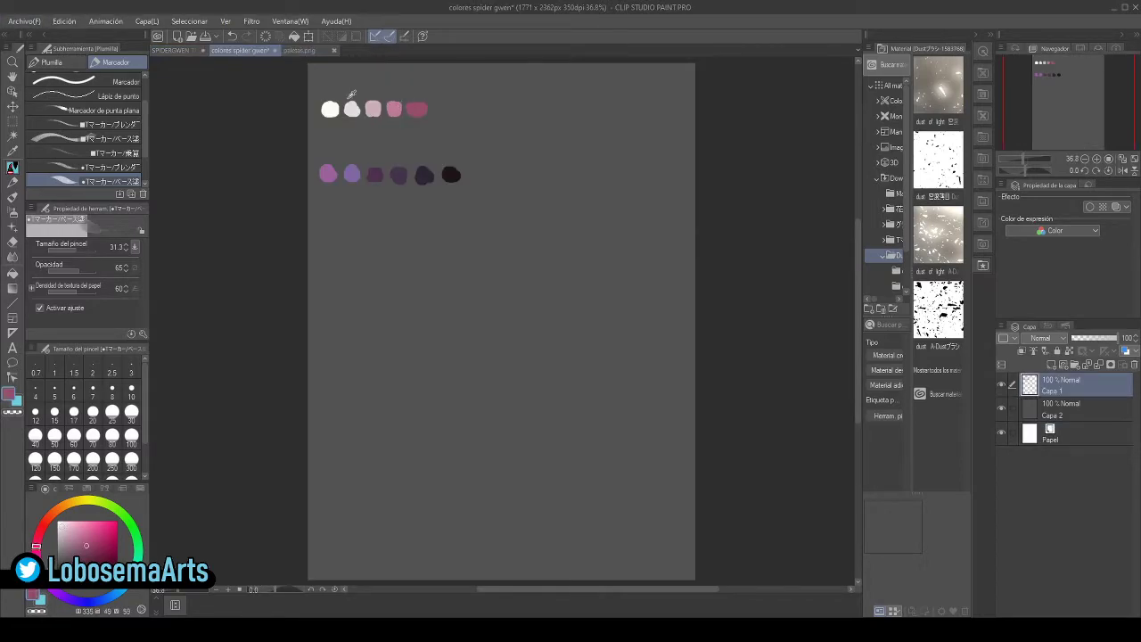
pyautogui.click(176, 51)
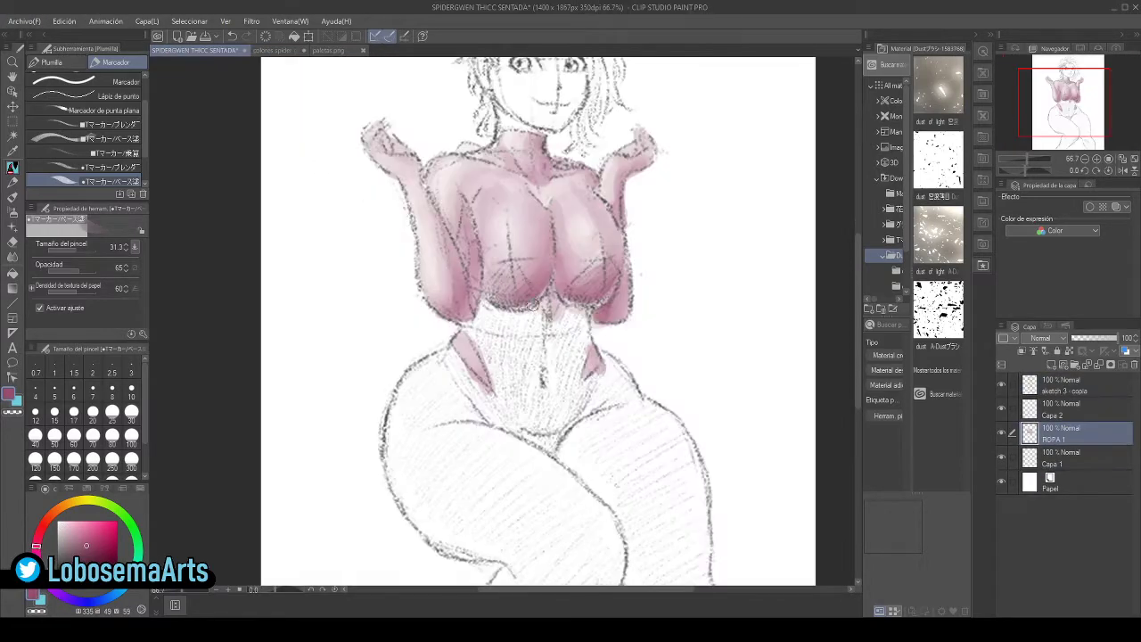
pyautogui.keyDown('alt'); pyautogui.click(593, 359); pyautogui.keyUp('alt')
pyautogui.press('e')
pyautogui.moveTo(471, 375); pyautogui.dragTo(482, 382)
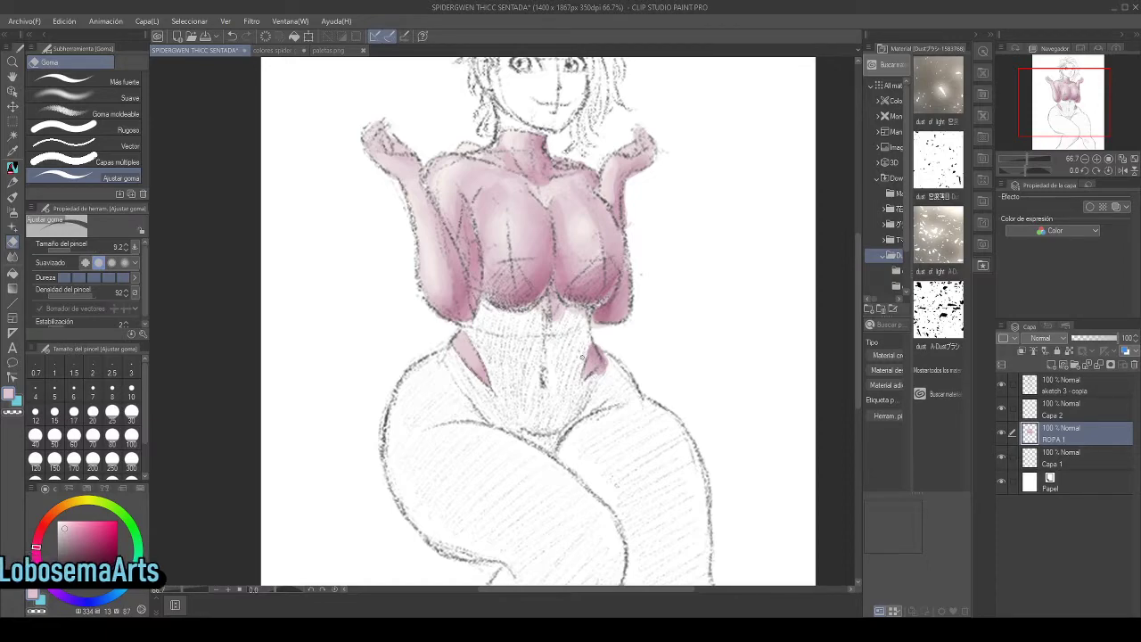
pyautogui.moveTo(605, 361)
pyautogui.mouseDown()
pyautogui.moveTo(591, 375)
pyautogui.moveTo(603, 356)
pyautogui.mouseUp()
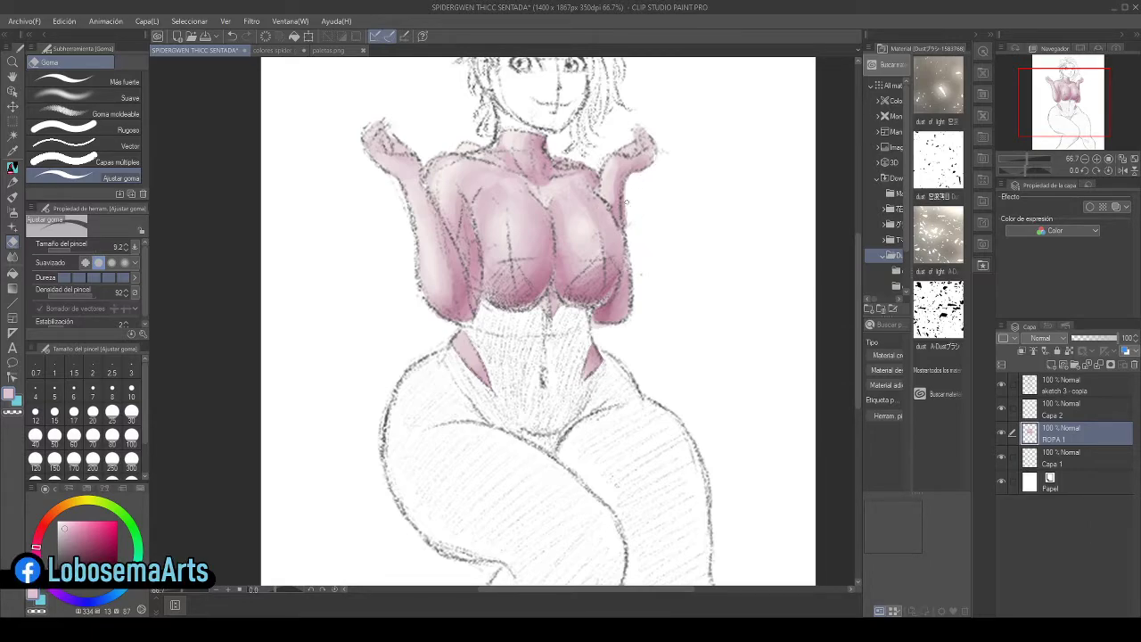
pyautogui.moveTo(628, 184); pyautogui.dragTo(626, 222)
# - Sample the palette's pale grey swatch and touch up the suit on ROPA 1 with the base marker and eraser
pyautogui.moveTo(857, 319); pyautogui.dragTo(856, 305)
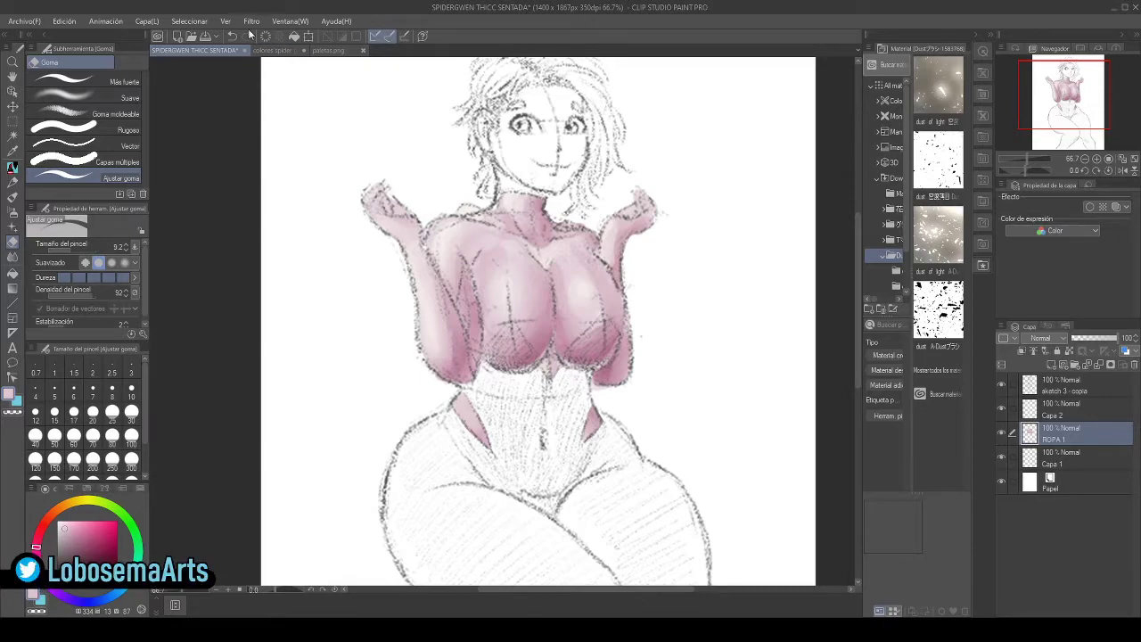
pyautogui.click(284, 51)
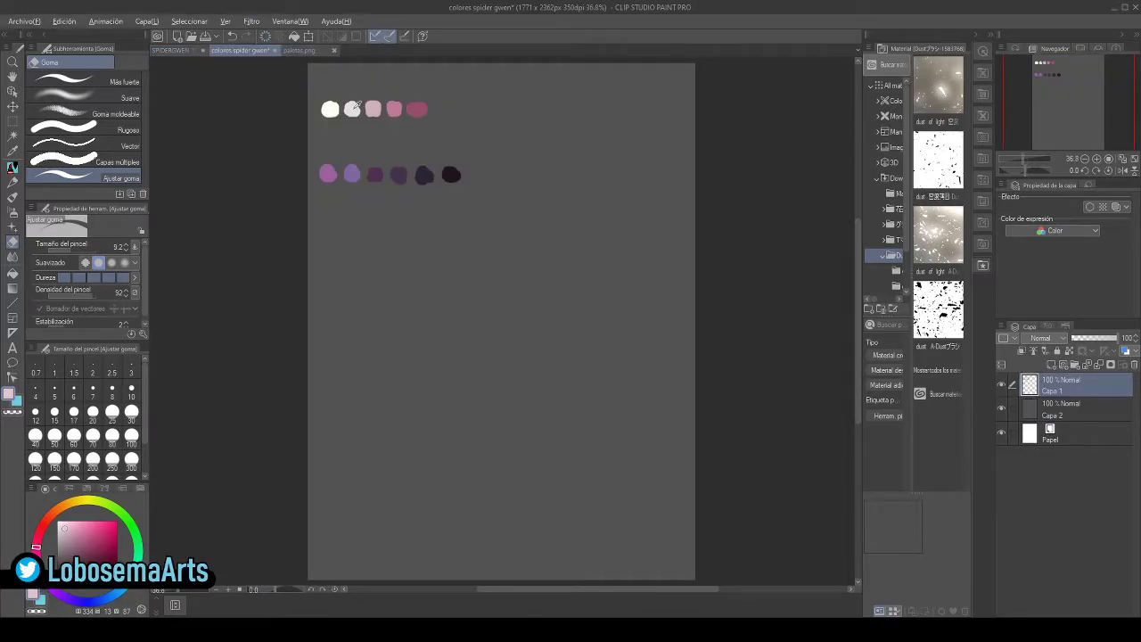
pyautogui.click(181, 50)
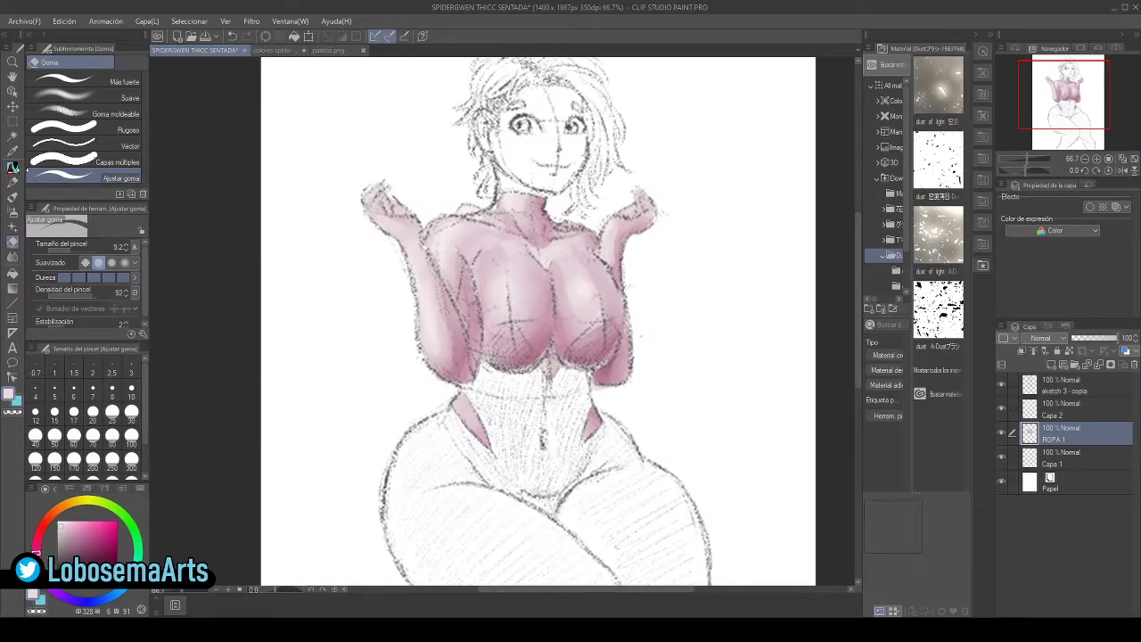
pyautogui.click(12, 166)
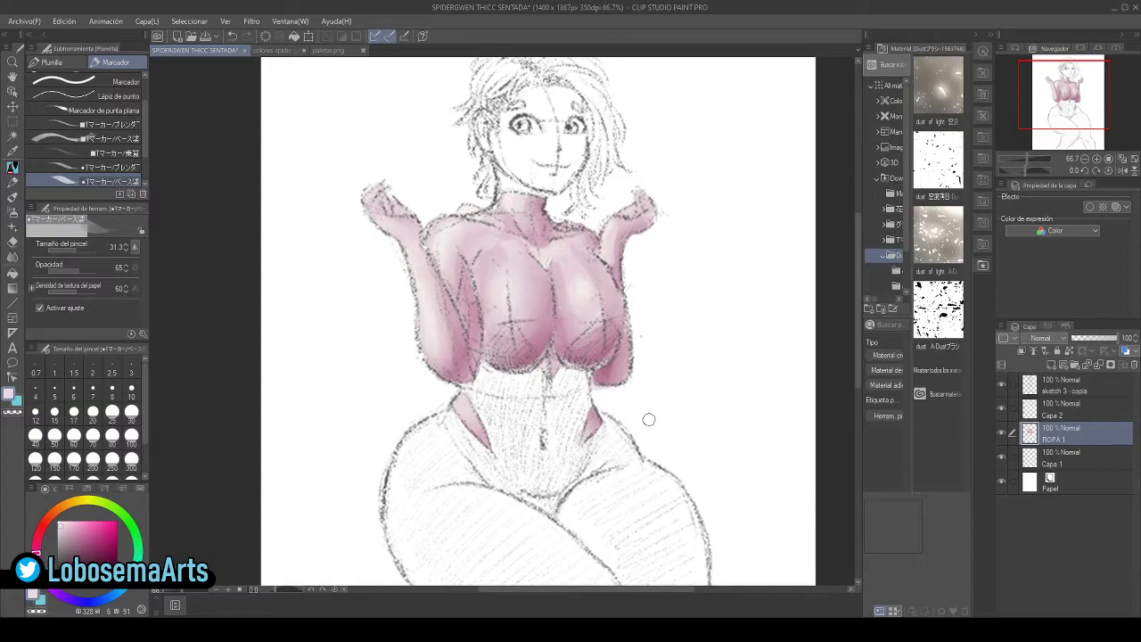
pyautogui.press('e')
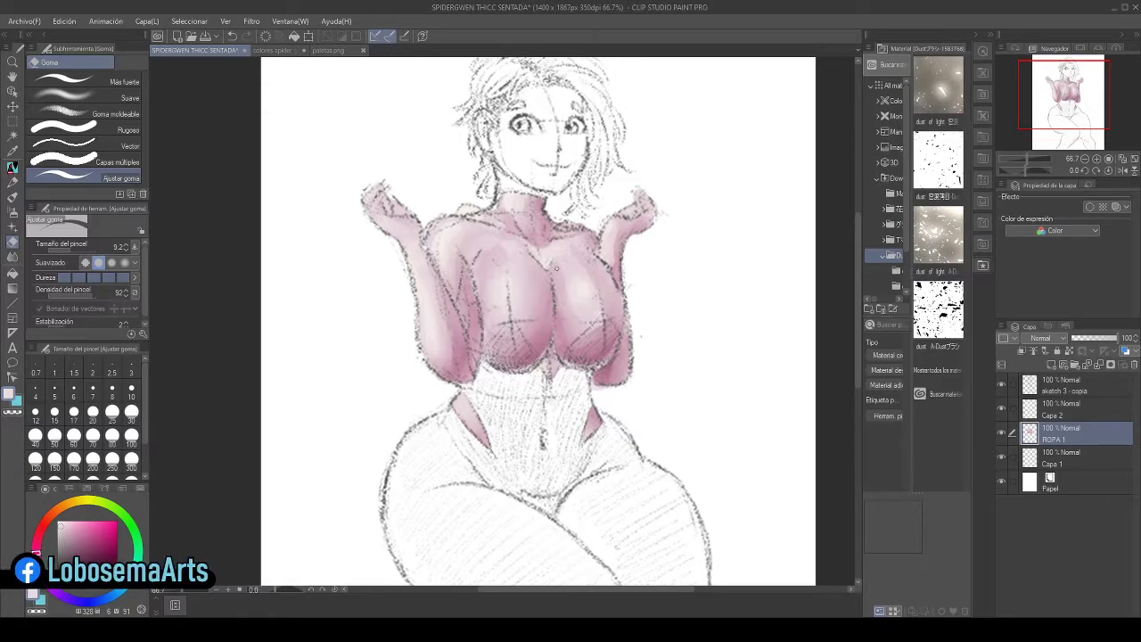
# - Sample white from the colores spider gwen palette and add highlights to the hip panels with the base marker on Capa 2
pyautogui.click(328, 50)
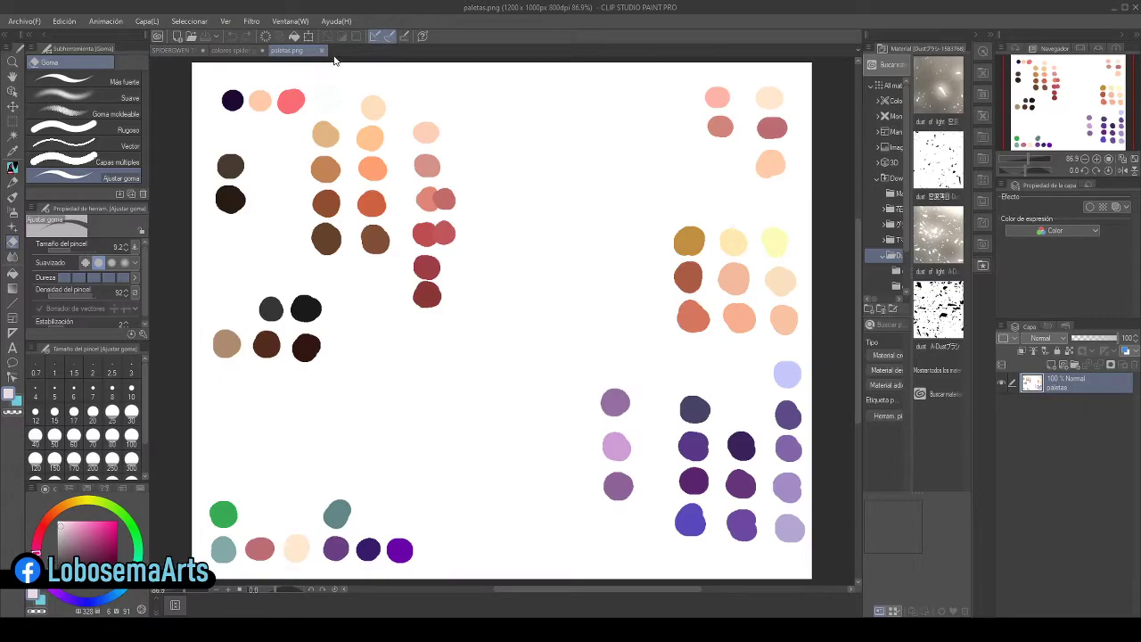
pyautogui.click(236, 50)
pyautogui.keyDown('alt'); pyautogui.click(334, 105); pyautogui.keyUp('alt')
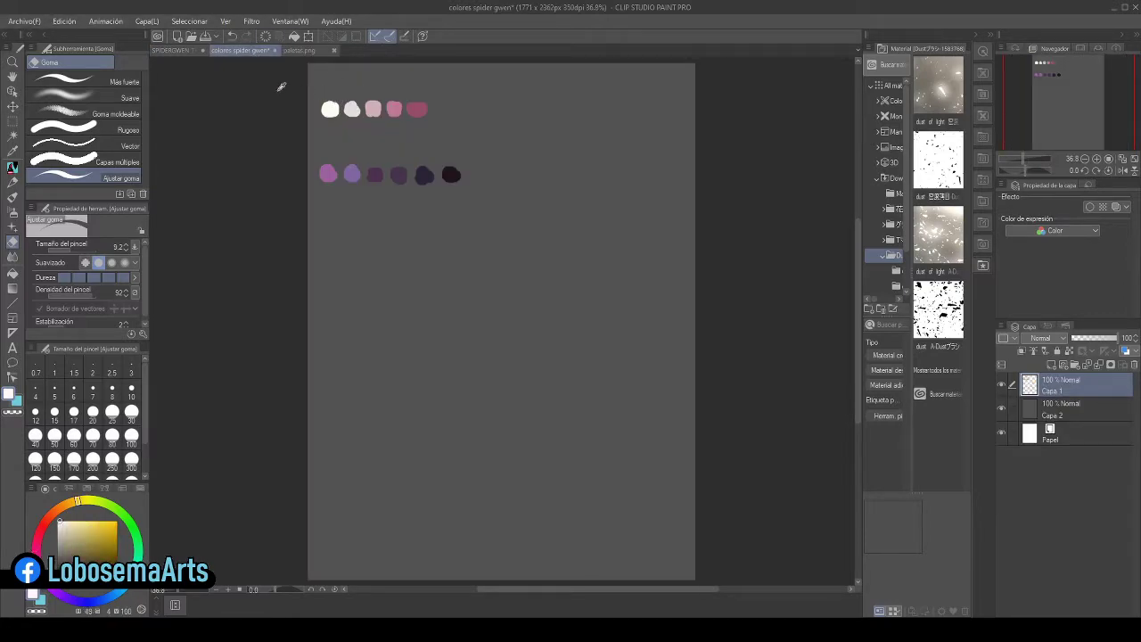
pyautogui.click(175, 51)
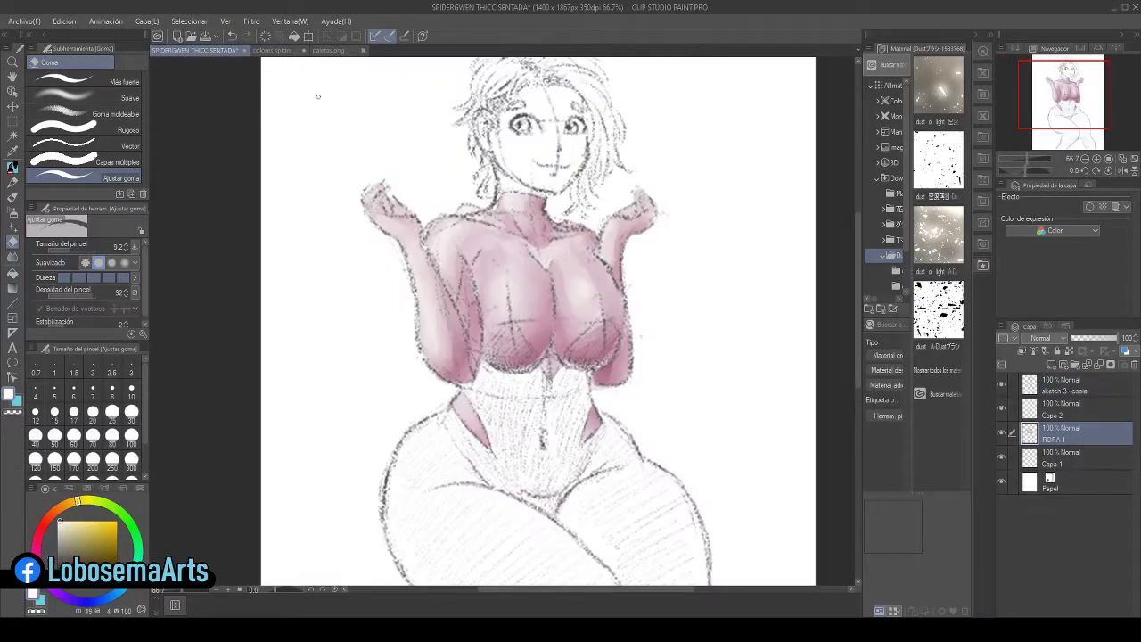
pyautogui.click(1076, 409)
pyautogui.press('p')
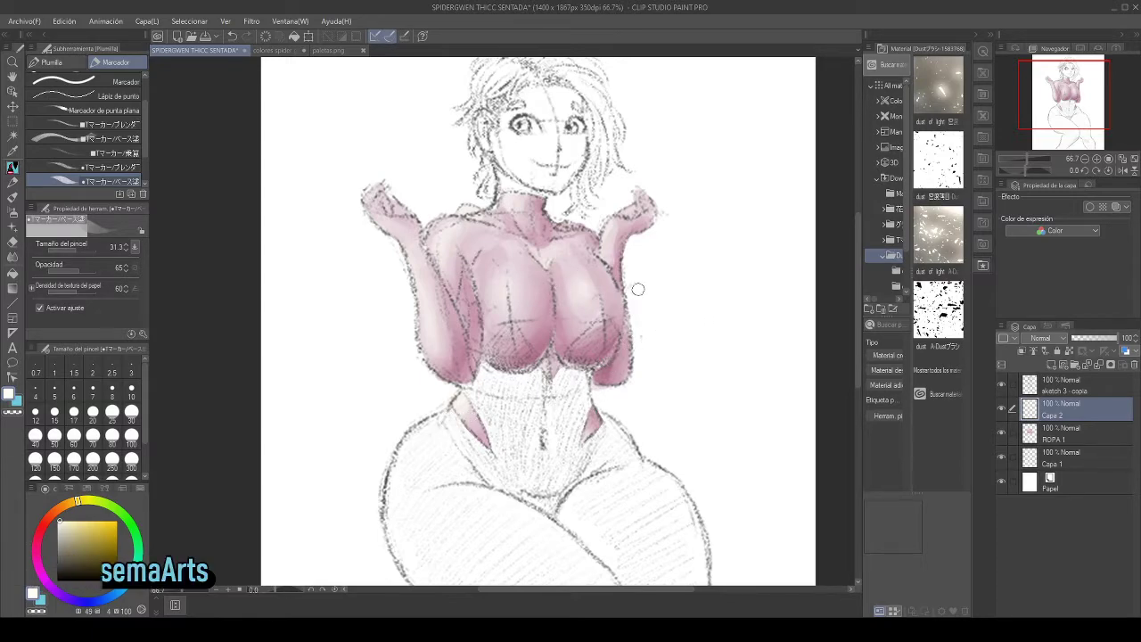
# - Create a new layer directly above Capa 1 and name it "ropa 2"
pyautogui.scroll(2, 855, 326)
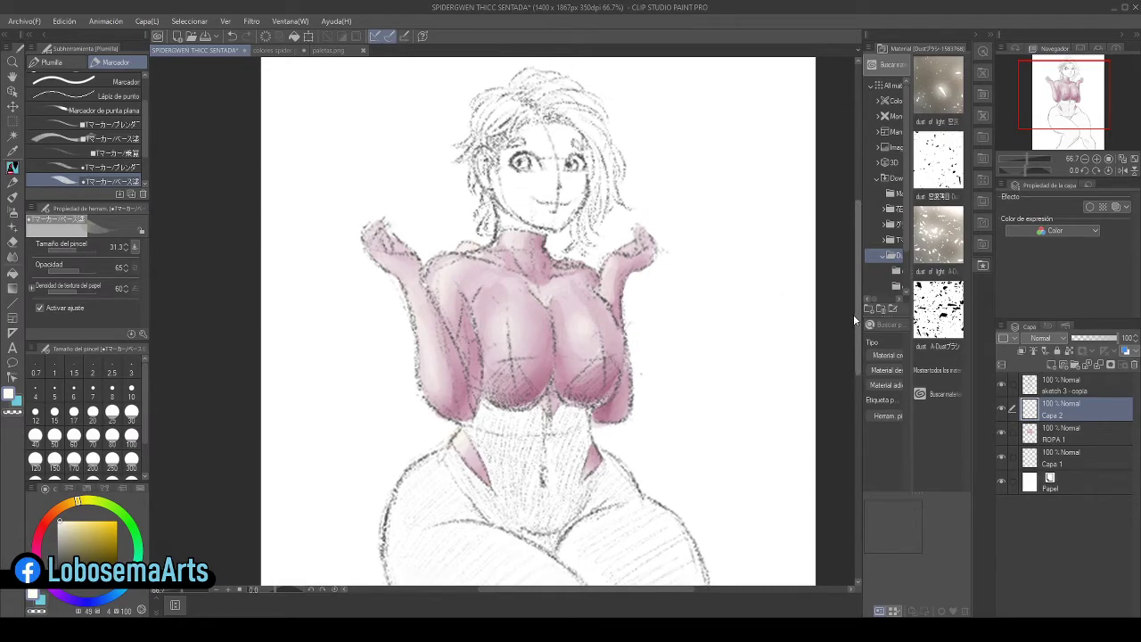
pyautogui.click(1089, 456)
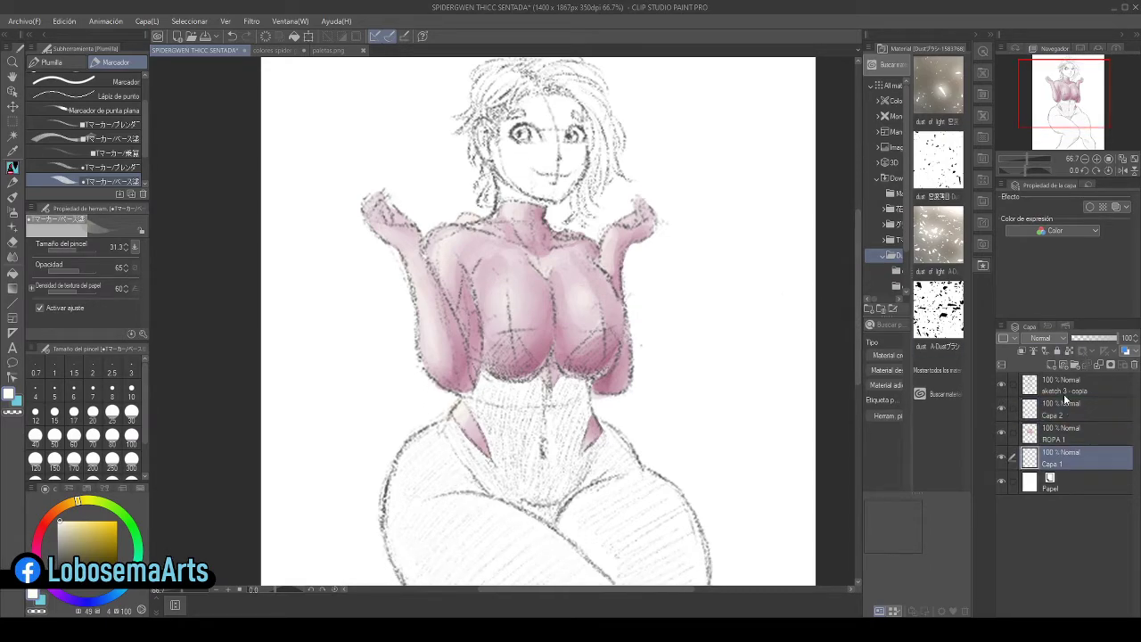
pyautogui.click(1052, 365)
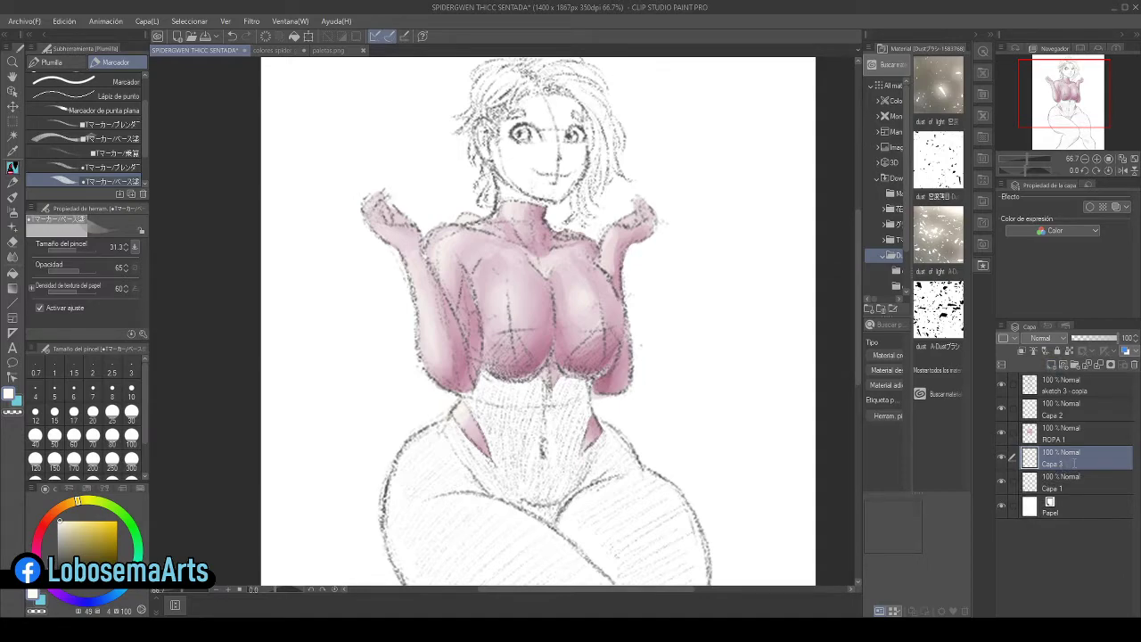
pyautogui.write('ropa 2')
pyautogui.press('Return')
# - Sample the fourth swatch of the purple row in colores spider gwen for the base marker and return to the drawing
pyautogui.click(276, 50)
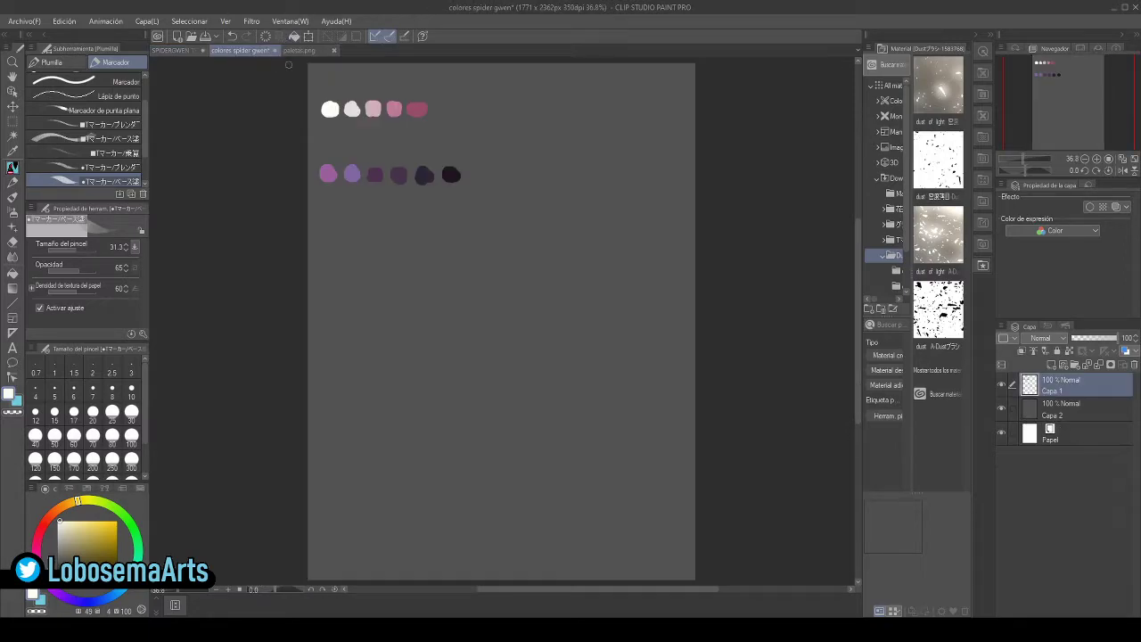
pyautogui.keyDown('alt'); pyautogui.click(400, 171); pyautogui.keyUp('alt')
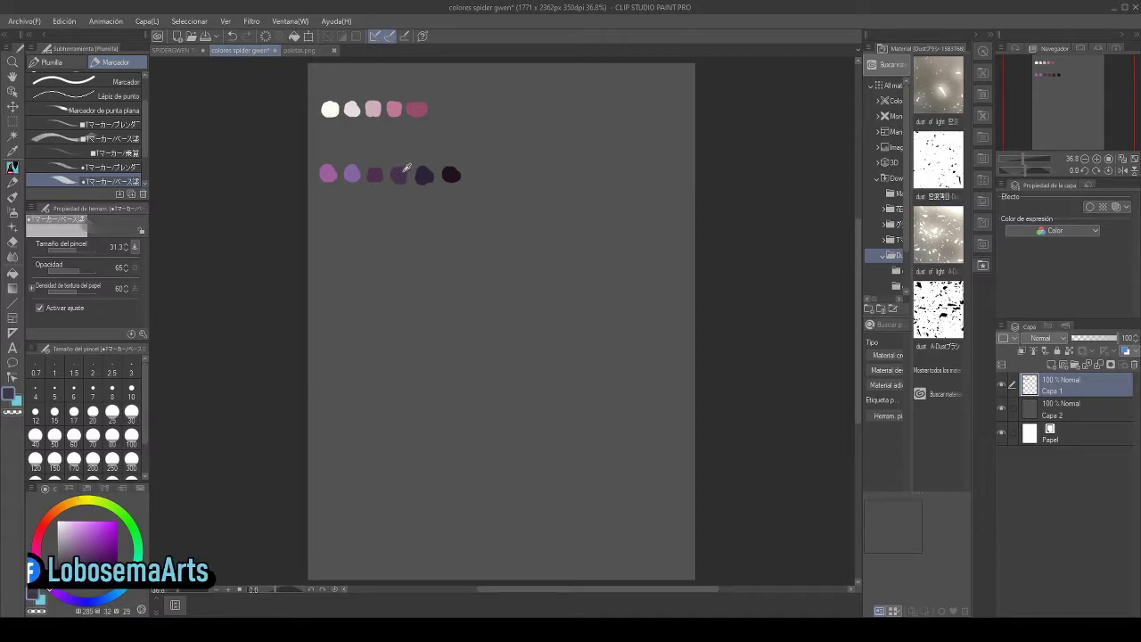
pyautogui.click(181, 50)
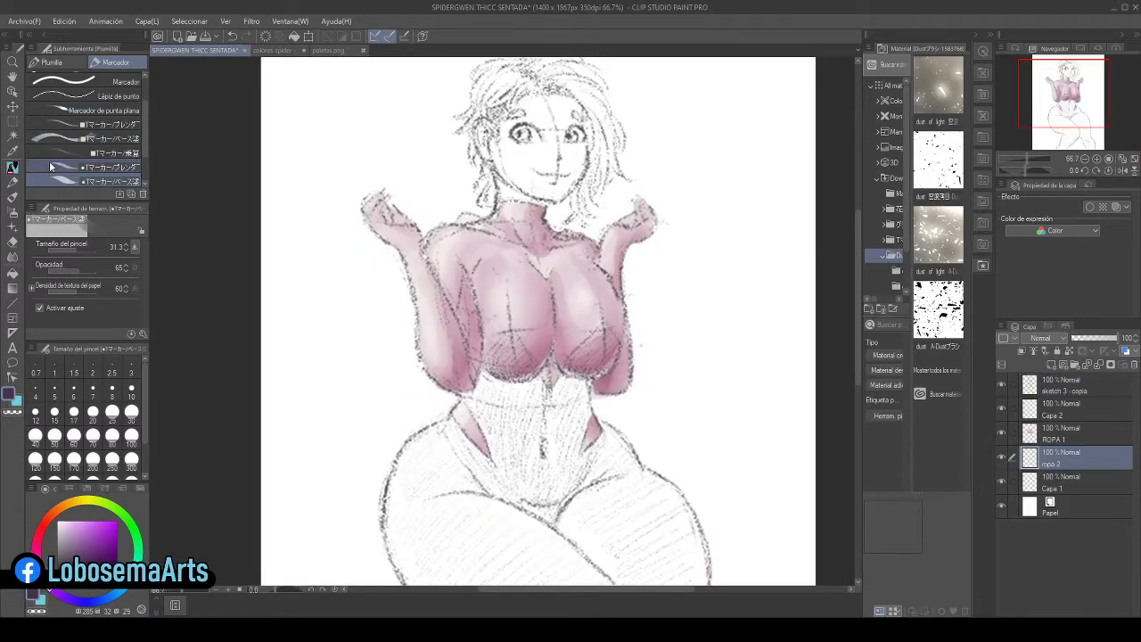
pyautogui.click(12, 168)
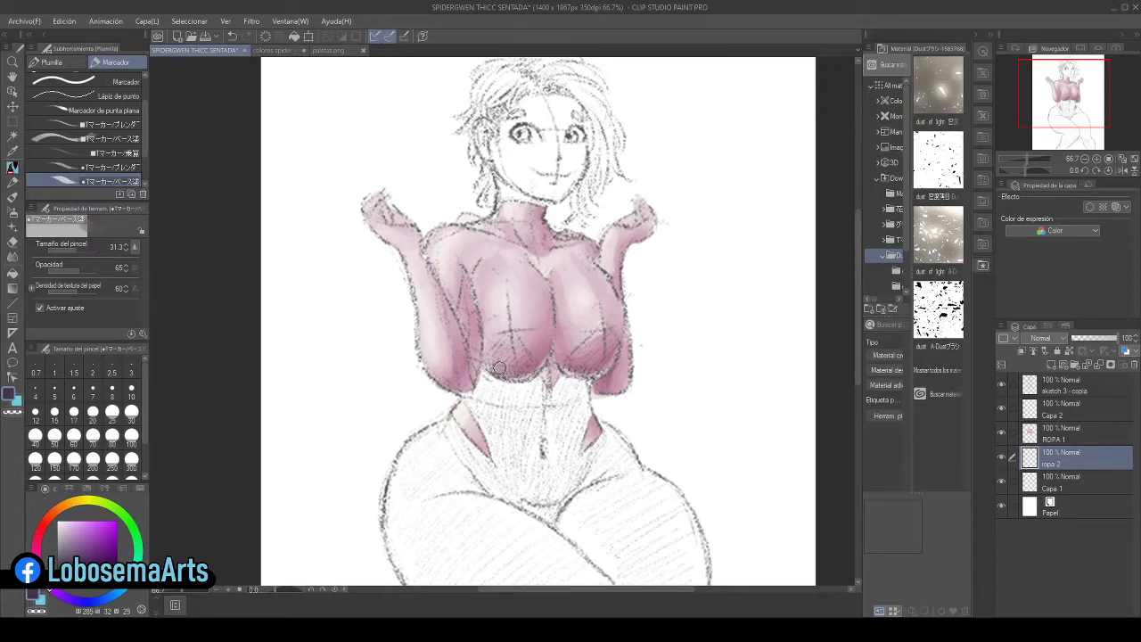
# - Rename the highlight layer Capa 2 as "luz ropa" and make ropa 2 the active layer
pyautogui.moveTo(858, 370); pyautogui.dragTo(859, 384)
pyautogui.click(1061, 412)
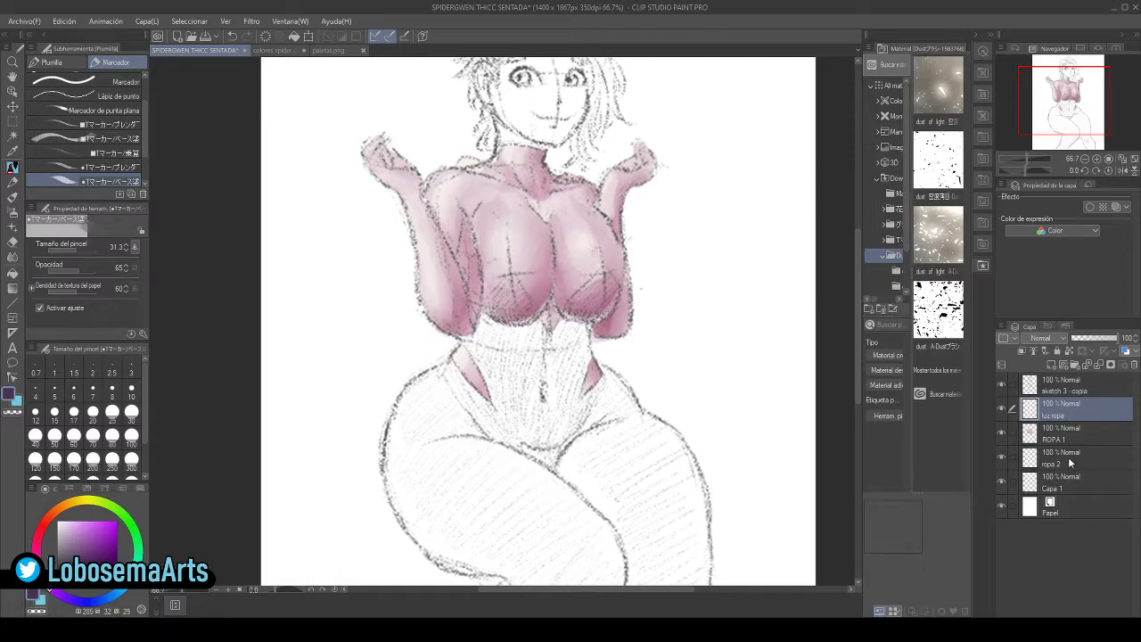
pyautogui.click(1066, 460)
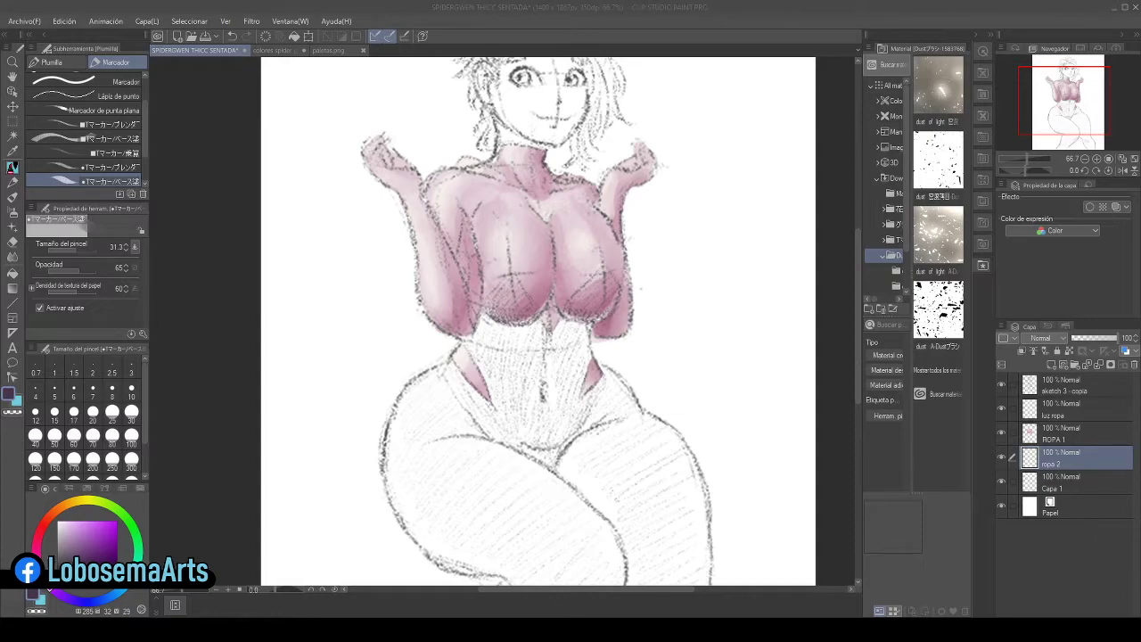
pyautogui.moveTo(472, 342)
pyautogui.mouseDown()
pyautogui.moveTo(481, 369)
pyautogui.moveTo(475, 347)
pyautogui.moveTo(417, 388)
pyautogui.moveTo(484, 384)
pyautogui.moveTo(488, 398)
pyautogui.moveTo(491, 339)
pyautogui.moveTo(474, 338)
pyautogui.moveTo(526, 327)
pyautogui.moveTo(543, 308)
pyautogui.moveTo(560, 334)
pyautogui.moveTo(507, 340)
pyautogui.moveTo(499, 362)
pyautogui.moveTo(569, 335)
pyautogui.moveTo(580, 350)
pyautogui.moveTo(579, 332)
pyautogui.moveTo(591, 363)
pyautogui.moveTo(578, 350)
pyautogui.moveTo(523, 364)
pyautogui.moveTo(530, 377)
pyautogui.moveTo(541, 372)
pyautogui.moveTo(484, 411)
pyautogui.moveTo(450, 392)
pyautogui.moveTo(401, 392)
pyautogui.moveTo(388, 459)
pyautogui.mouseUp()
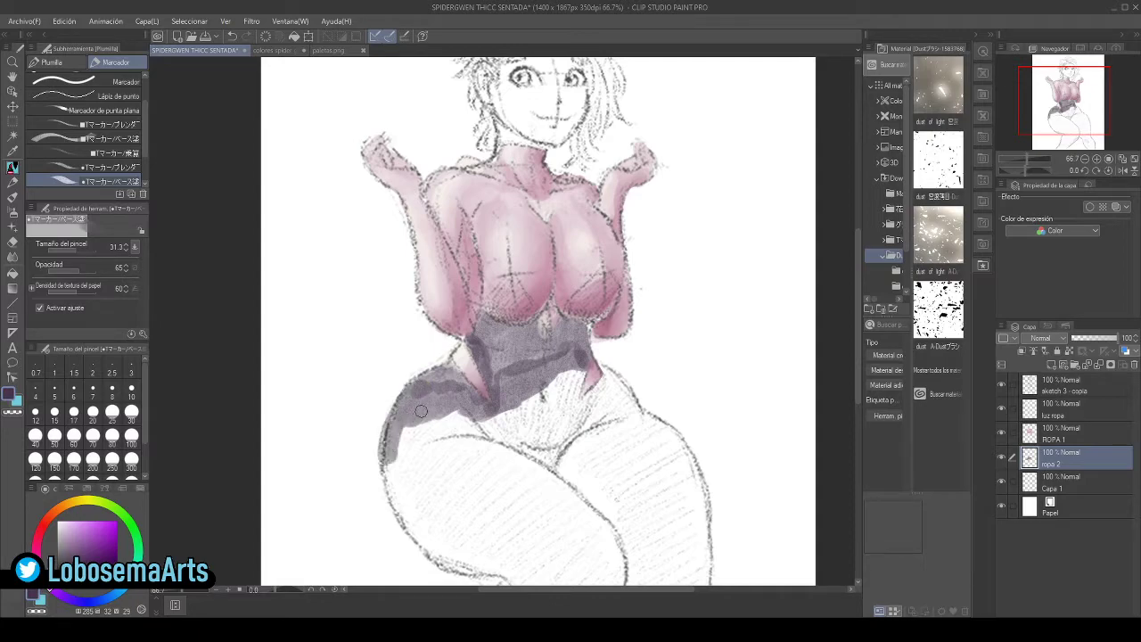
pyautogui.hotkey('ctrl', 'z')
pyautogui.moveTo(442, 375)
pyautogui.mouseDown()
pyautogui.moveTo(391, 435)
pyautogui.moveTo(422, 405)
pyautogui.moveTo(407, 412)
pyautogui.moveTo(460, 394)
pyautogui.moveTo(445, 377)
pyautogui.moveTo(435, 411)
pyautogui.moveTo(473, 388)
pyautogui.moveTo(472, 404)
pyautogui.moveTo(487, 411)
pyautogui.moveTo(522, 348)
pyautogui.mouseUp()
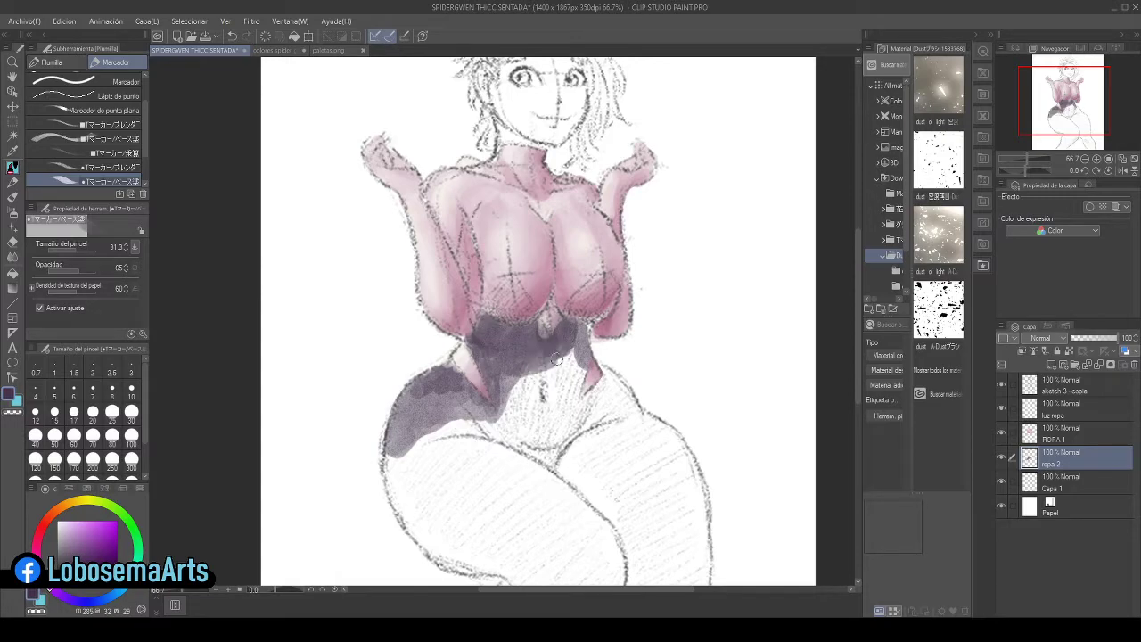
pyautogui.moveTo(580, 369)
pyautogui.mouseDown()
pyautogui.moveTo(535, 376)
pyautogui.moveTo(571, 360)
pyautogui.moveTo(523, 392)
pyautogui.mouseUp()
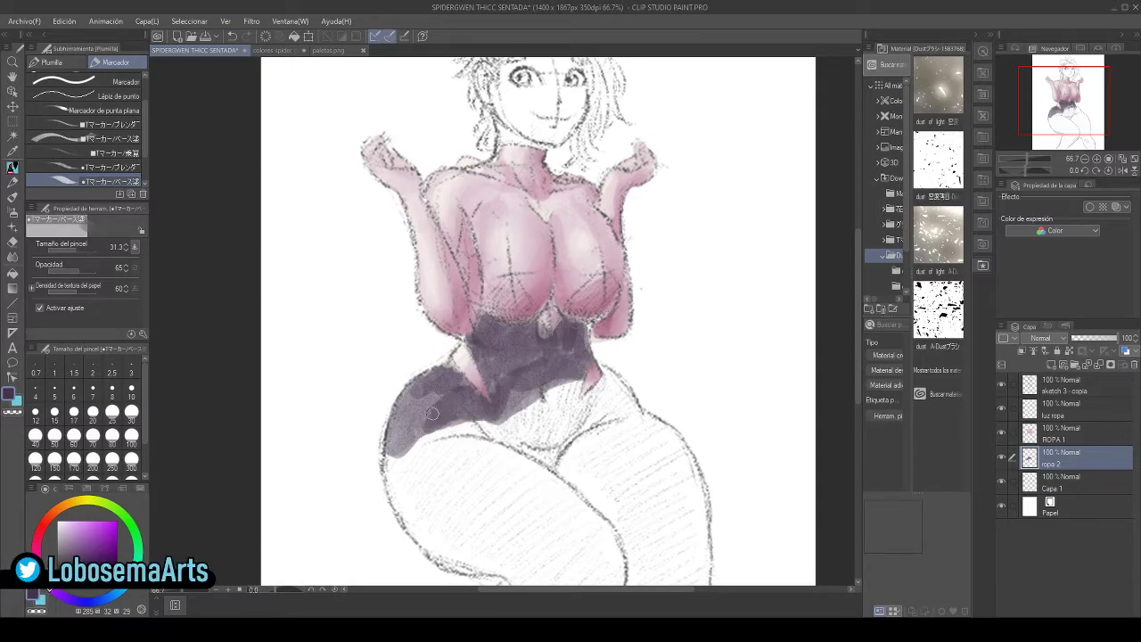
pyautogui.moveTo(392, 456); pyautogui.dragTo(407, 485)
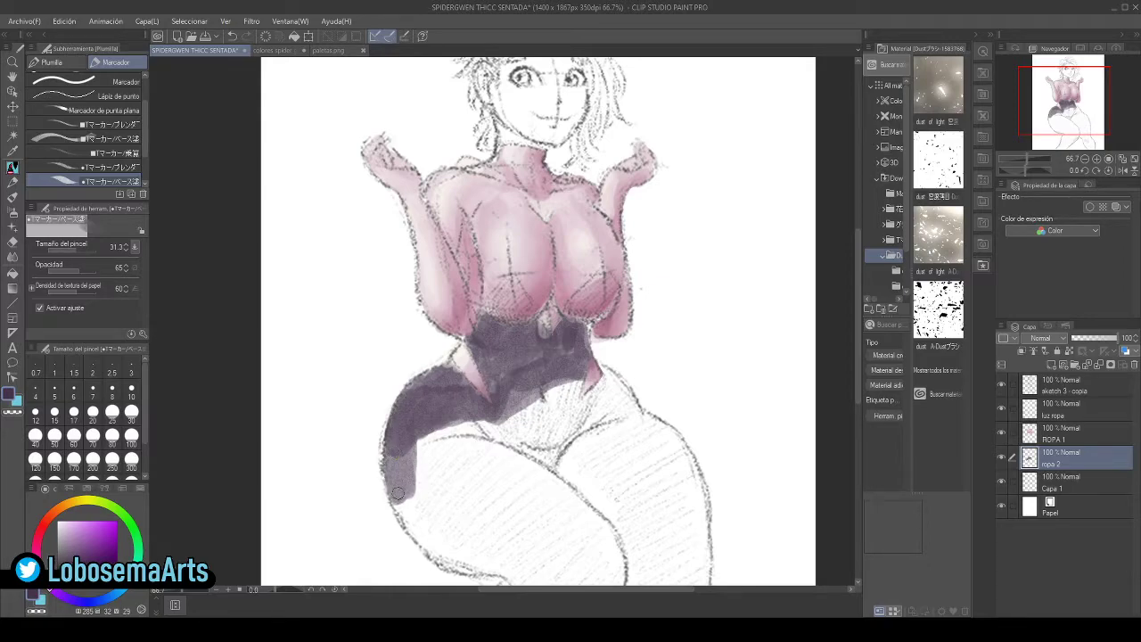
pyautogui.moveTo(397, 457)
pyautogui.mouseDown()
pyautogui.moveTo(434, 435)
pyautogui.moveTo(418, 452)
pyautogui.moveTo(443, 434)
pyautogui.moveTo(418, 449)
pyautogui.moveTo(417, 469)
pyautogui.moveTo(488, 421)
pyautogui.moveTo(491, 437)
pyautogui.moveTo(573, 395)
pyautogui.mouseUp()
pyautogui.moveTo(554, 461)
pyautogui.mouseDown()
pyautogui.moveTo(486, 441)
pyautogui.moveTo(517, 435)
pyautogui.mouseUp()
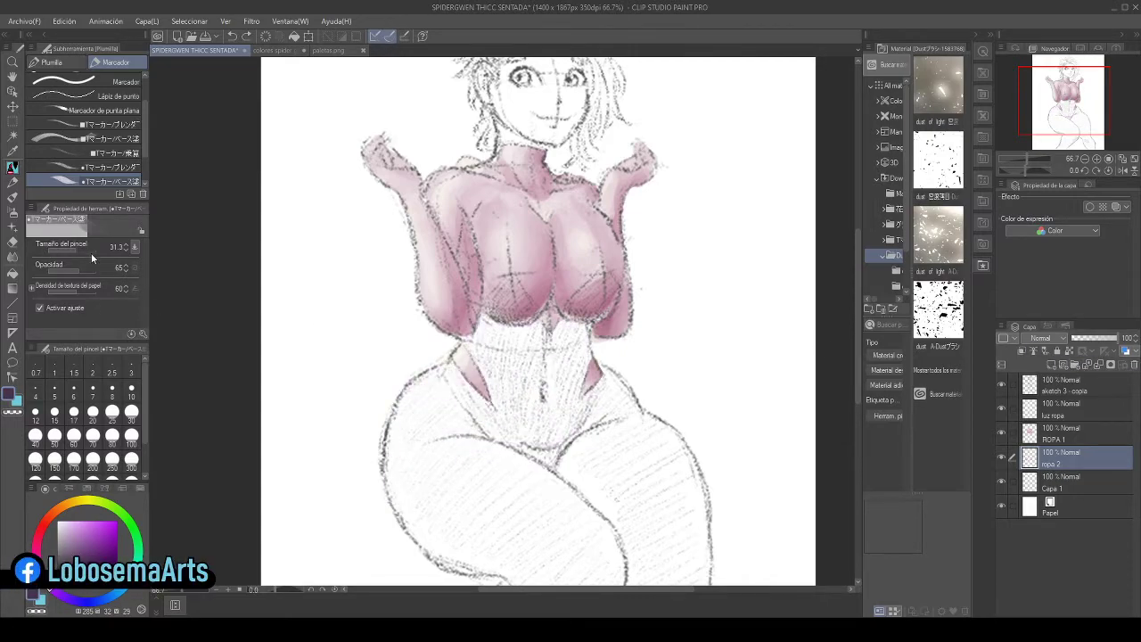
# - Set the base marker's size to 83.3 and lay a first purple coat over the waist, hips and both legs on ropa 2
pyautogui.moveTo(86, 250); pyautogui.dragTo(115, 254)
pyautogui.moveTo(496, 330)
pyautogui.mouseDown()
pyautogui.moveTo(479, 359)
pyautogui.moveTo(490, 347)
pyautogui.moveTo(501, 360)
pyautogui.moveTo(518, 352)
pyautogui.moveTo(560, 318)
pyautogui.moveTo(586, 400)
pyautogui.moveTo(424, 431)
pyautogui.moveTo(426, 401)
pyautogui.moveTo(410, 412)
pyautogui.moveTo(407, 434)
pyautogui.moveTo(428, 442)
pyautogui.moveTo(405, 437)
pyautogui.moveTo(412, 502)
pyautogui.moveTo(431, 528)
pyautogui.moveTo(434, 499)
pyautogui.moveTo(465, 478)
pyautogui.moveTo(515, 450)
pyautogui.moveTo(596, 441)
pyautogui.moveTo(618, 416)
pyautogui.moveTo(599, 381)
pyautogui.moveTo(583, 379)
pyautogui.moveTo(576, 322)
pyautogui.moveTo(524, 380)
pyautogui.moveTo(623, 435)
pyautogui.moveTo(617, 425)
pyautogui.moveTo(635, 424)
pyautogui.moveTo(683, 477)
pyautogui.moveTo(585, 477)
pyautogui.moveTo(515, 500)
pyautogui.moveTo(514, 476)
pyautogui.moveTo(478, 491)
pyautogui.moveTo(469, 532)
pyautogui.moveTo(481, 560)
pyautogui.moveTo(526, 569)
pyautogui.moveTo(516, 577)
pyautogui.moveTo(544, 535)
pyautogui.moveTo(615, 543)
pyautogui.moveTo(665, 499)
pyautogui.moveTo(676, 526)
pyautogui.moveTo(688, 481)
pyautogui.moveTo(673, 459)
pyautogui.moveTo(691, 499)
pyautogui.mouseUp()
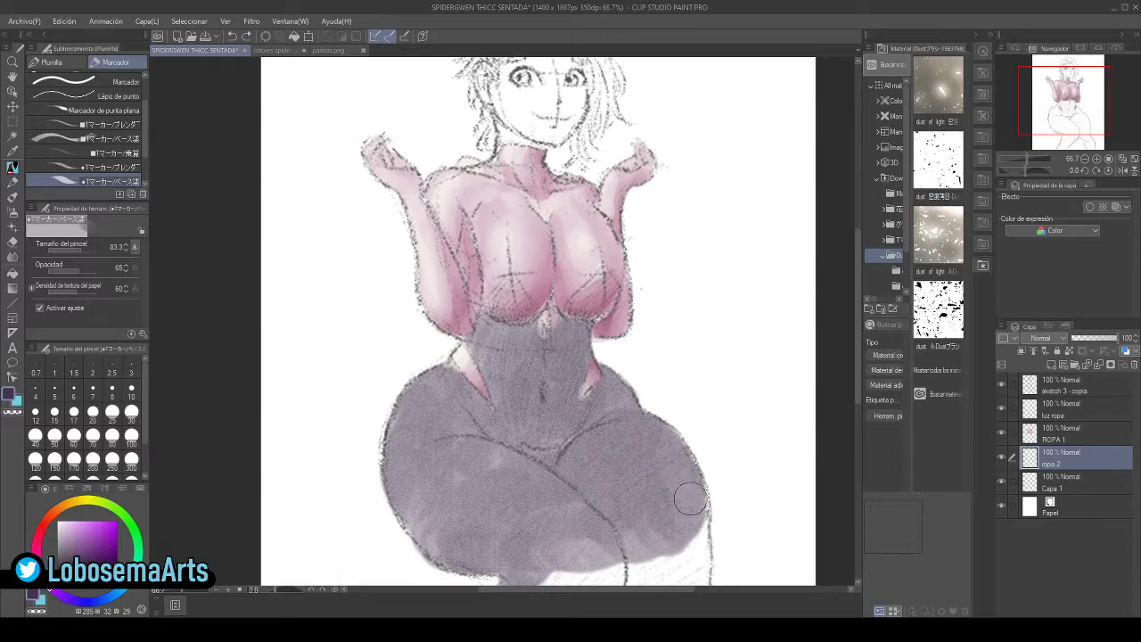
pyautogui.moveTo(634, 530)
pyautogui.mouseDown()
pyautogui.moveTo(669, 557)
pyautogui.moveTo(684, 522)
pyautogui.moveTo(691, 554)
pyautogui.moveTo(680, 575)
pyautogui.moveTo(689, 567)
pyautogui.moveTo(603, 561)
pyautogui.moveTo(677, 532)
pyautogui.mouseUp()
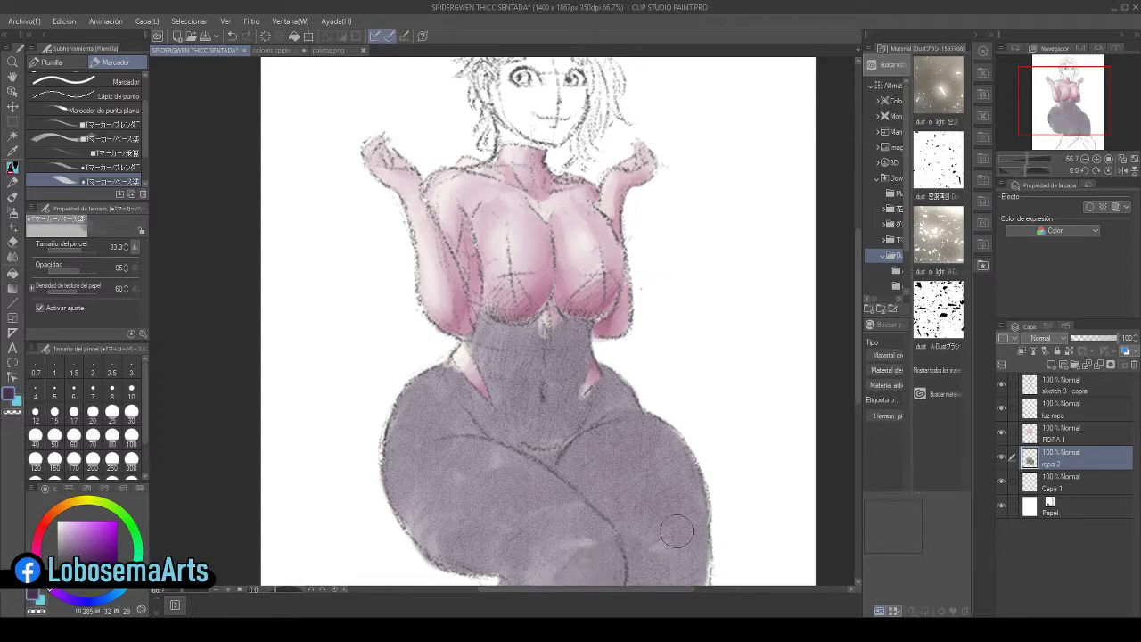
pyautogui.moveTo(854, 388); pyautogui.dragTo(858, 426)
pyautogui.moveTo(510, 488)
pyautogui.mouseDown()
pyautogui.moveTo(520, 520)
pyautogui.moveTo(576, 497)
pyautogui.moveTo(529, 526)
pyautogui.moveTo(545, 526)
pyautogui.moveTo(518, 549)
pyautogui.moveTo(488, 547)
pyautogui.moveTo(493, 519)
pyautogui.mouseUp()
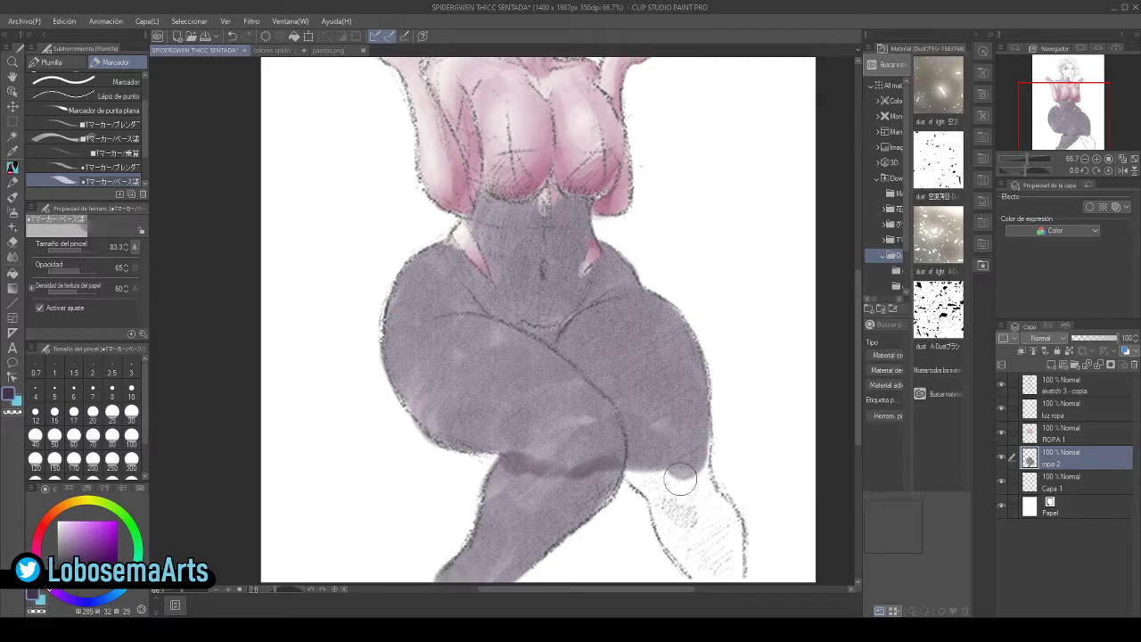
pyautogui.moveTo(629, 465)
pyautogui.mouseDown()
pyautogui.moveTo(686, 524)
pyautogui.moveTo(703, 465)
pyautogui.moveTo(694, 436)
pyautogui.moveTo(680, 544)
pyautogui.moveTo(667, 557)
pyautogui.moveTo(713, 549)
pyautogui.moveTo(720, 516)
pyautogui.moveTo(733, 562)
pyautogui.moveTo(703, 567)
pyautogui.mouseUp()
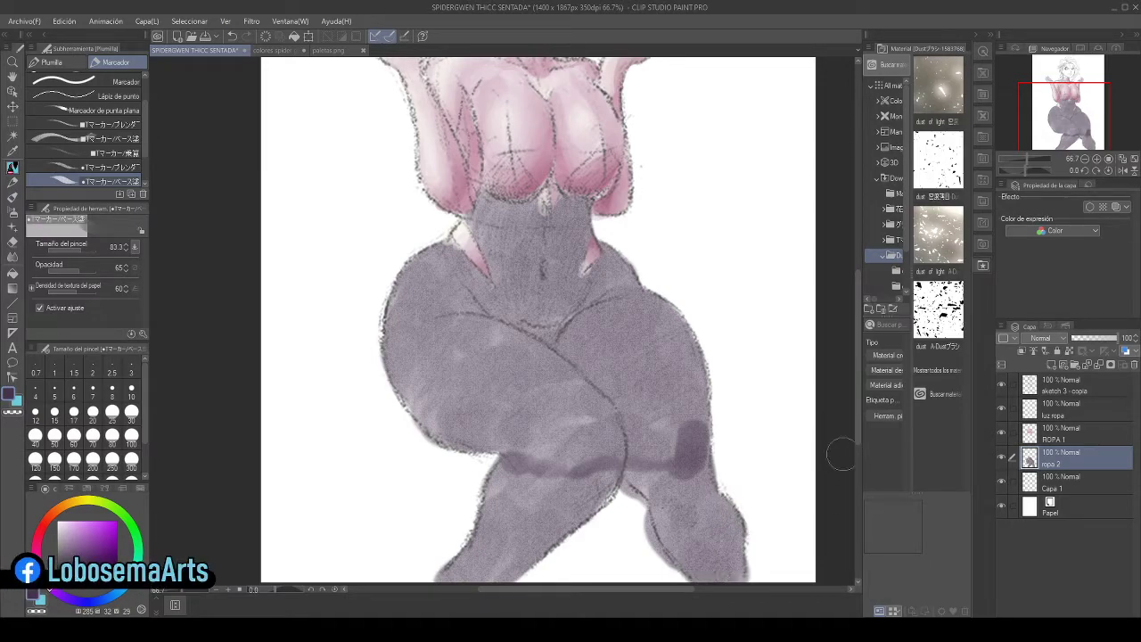
# - Darken the purple suit with a second marker coat over both thighs, the lower legs, the hips and the waist
pyautogui.moveTo(857, 428)
pyautogui.mouseDown()
pyautogui.moveTo(857, 447)
pyautogui.moveTo(856, 344)
pyautogui.mouseUp()
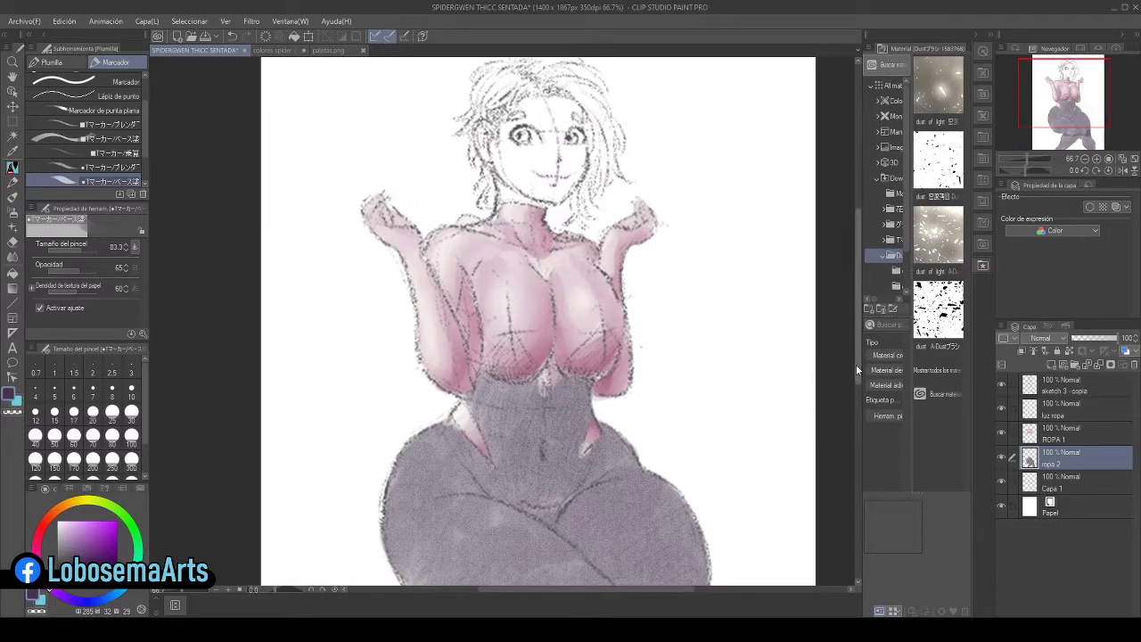
pyautogui.moveTo(855, 365); pyautogui.dragTo(856, 432)
pyautogui.moveTo(593, 417)
pyautogui.mouseDown()
pyautogui.moveTo(566, 485)
pyautogui.moveTo(574, 473)
pyautogui.moveTo(498, 537)
pyautogui.moveTo(517, 517)
pyautogui.mouseUp()
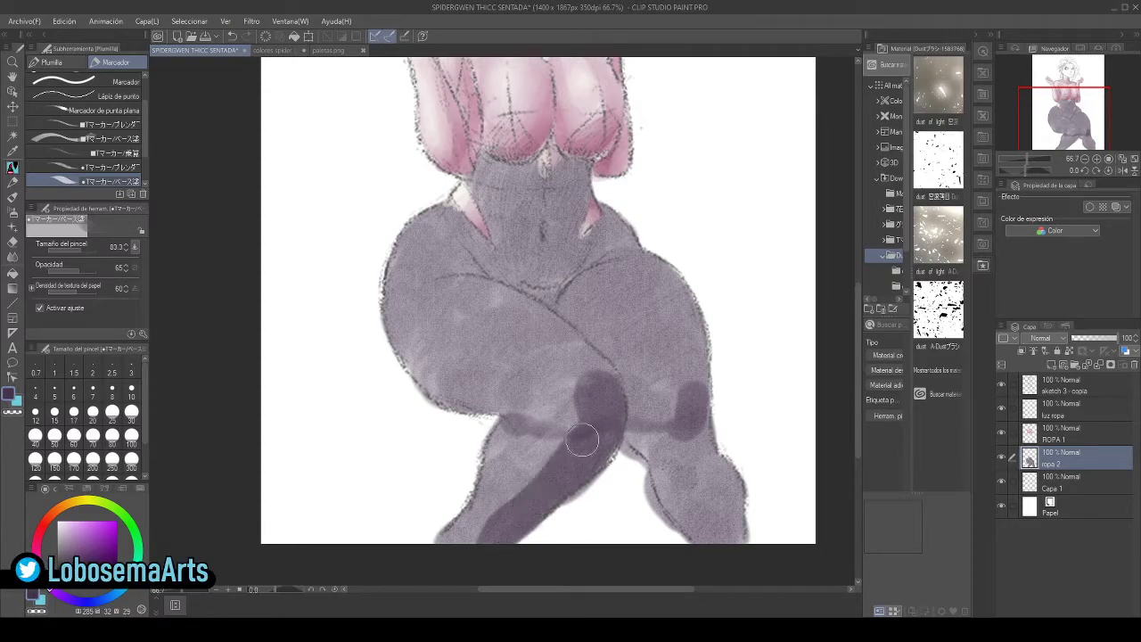
pyautogui.moveTo(582, 438)
pyautogui.mouseDown()
pyautogui.moveTo(592, 380)
pyautogui.moveTo(520, 318)
pyautogui.moveTo(539, 323)
pyautogui.moveTo(549, 333)
pyautogui.moveTo(530, 338)
pyautogui.moveTo(447, 290)
pyautogui.moveTo(526, 337)
pyautogui.moveTo(559, 403)
pyautogui.moveTo(456, 542)
pyautogui.moveTo(526, 430)
pyautogui.moveTo(512, 426)
pyautogui.moveTo(534, 416)
pyautogui.moveTo(526, 378)
pyautogui.moveTo(439, 331)
pyautogui.moveTo(428, 293)
pyautogui.moveTo(419, 343)
pyautogui.moveTo(461, 382)
pyautogui.moveTo(429, 238)
pyautogui.moveTo(457, 257)
pyautogui.moveTo(479, 244)
pyautogui.moveTo(466, 237)
pyautogui.moveTo(466, 259)
pyautogui.moveTo(432, 272)
pyautogui.moveTo(423, 261)
pyautogui.moveTo(437, 223)
pyautogui.moveTo(400, 322)
pyautogui.moveTo(412, 342)
pyautogui.moveTo(445, 279)
pyautogui.moveTo(471, 291)
pyautogui.moveTo(459, 294)
pyautogui.moveTo(496, 296)
pyautogui.moveTo(510, 310)
pyautogui.moveTo(506, 338)
pyautogui.mouseUp()
pyautogui.moveTo(430, 356)
pyautogui.mouseDown()
pyautogui.moveTo(543, 365)
pyautogui.moveTo(558, 402)
pyautogui.moveTo(549, 434)
pyautogui.moveTo(508, 466)
pyautogui.moveTo(458, 535)
pyautogui.moveTo(534, 489)
pyautogui.moveTo(522, 511)
pyautogui.moveTo(594, 436)
pyautogui.moveTo(601, 398)
pyautogui.moveTo(542, 333)
pyautogui.mouseUp()
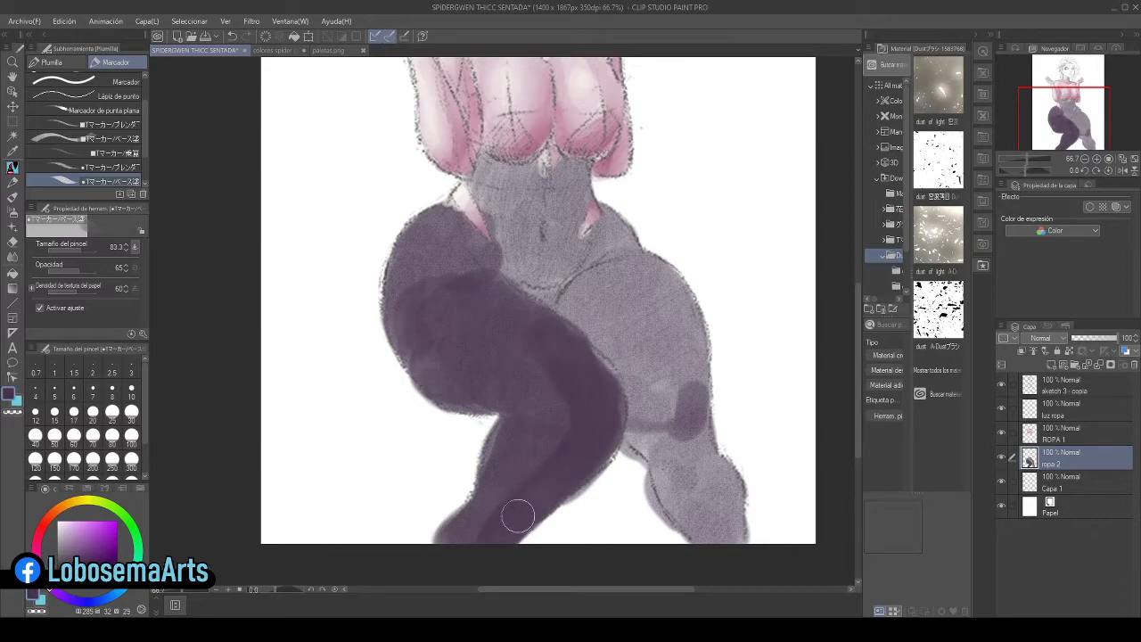
pyautogui.moveTo(496, 302)
pyautogui.mouseDown()
pyautogui.moveTo(472, 256)
pyautogui.moveTo(450, 261)
pyautogui.moveTo(441, 236)
pyautogui.moveTo(436, 251)
pyautogui.moveTo(434, 225)
pyautogui.moveTo(440, 277)
pyautogui.mouseUp()
pyautogui.moveTo(499, 249)
pyautogui.mouseDown()
pyautogui.moveTo(520, 284)
pyautogui.moveTo(542, 276)
pyautogui.moveTo(505, 229)
pyautogui.moveTo(525, 226)
pyautogui.moveTo(509, 191)
pyautogui.moveTo(475, 191)
pyautogui.moveTo(535, 178)
pyautogui.moveTo(557, 228)
pyautogui.moveTo(526, 212)
pyautogui.moveTo(567, 180)
pyautogui.moveTo(567, 258)
pyautogui.moveTo(530, 250)
pyautogui.mouseUp()
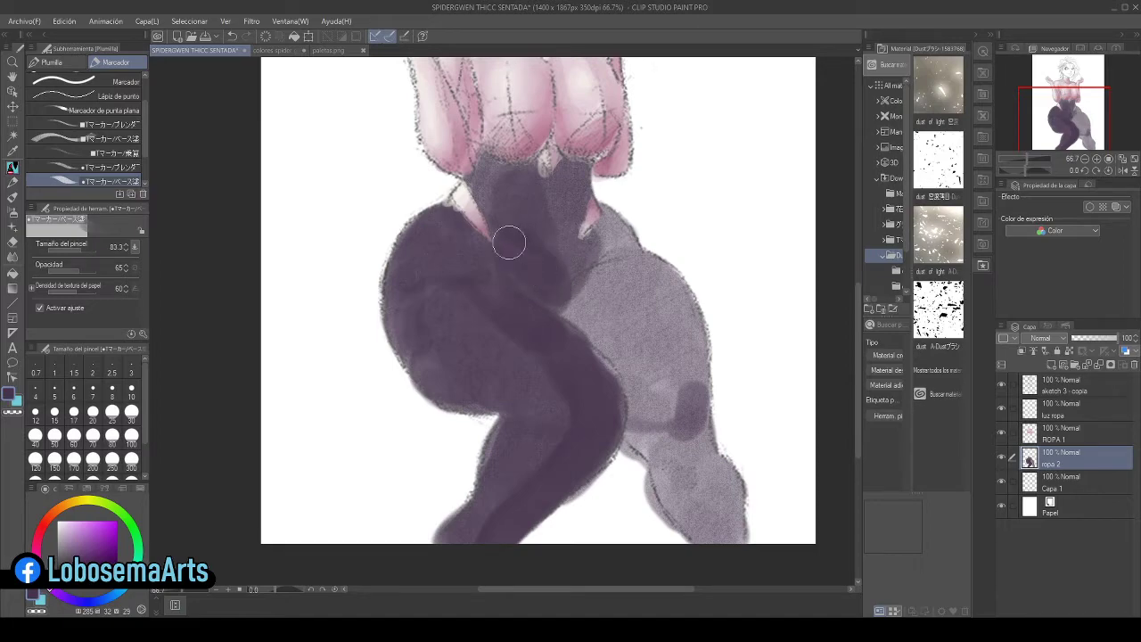
pyautogui.moveTo(571, 278)
pyautogui.mouseDown()
pyautogui.moveTo(563, 310)
pyautogui.moveTo(598, 301)
pyautogui.moveTo(549, 289)
pyautogui.moveTo(609, 341)
pyautogui.moveTo(592, 346)
pyautogui.moveTo(616, 365)
pyautogui.moveTo(620, 403)
pyautogui.moveTo(640, 414)
pyautogui.moveTo(610, 232)
pyautogui.moveTo(627, 269)
pyautogui.moveTo(656, 288)
pyautogui.moveTo(650, 336)
pyautogui.mouseUp()
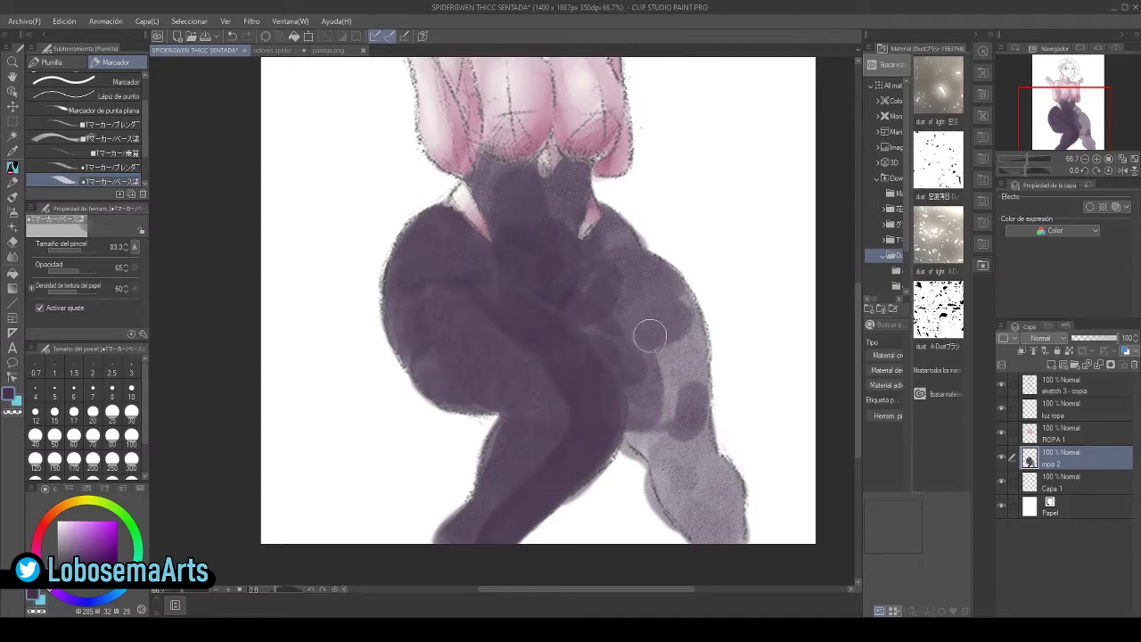
pyautogui.moveTo(605, 262)
pyautogui.mouseDown()
pyautogui.moveTo(613, 318)
pyautogui.moveTo(594, 316)
pyautogui.moveTo(634, 366)
pyautogui.moveTo(642, 406)
pyautogui.moveTo(630, 422)
pyautogui.moveTo(674, 460)
pyautogui.moveTo(670, 488)
pyautogui.moveTo(701, 531)
pyautogui.moveTo(728, 527)
pyautogui.moveTo(724, 516)
pyautogui.moveTo(641, 415)
pyautogui.moveTo(722, 553)
pyautogui.moveTo(697, 482)
pyautogui.moveTo(711, 473)
pyautogui.moveTo(688, 425)
pyautogui.moveTo(699, 444)
pyautogui.moveTo(685, 372)
pyautogui.moveTo(672, 396)
pyautogui.moveTo(674, 331)
pyautogui.moveTo(685, 353)
pyautogui.moveTo(675, 300)
pyautogui.moveTo(665, 293)
pyautogui.moveTo(660, 350)
pyautogui.moveTo(686, 328)
pyautogui.moveTo(686, 343)
pyautogui.moveTo(650, 268)
pyautogui.moveTo(635, 269)
pyautogui.moveTo(605, 231)
pyautogui.moveTo(570, 234)
pyautogui.moveTo(565, 205)
pyautogui.moveTo(493, 184)
pyautogui.mouseUp()
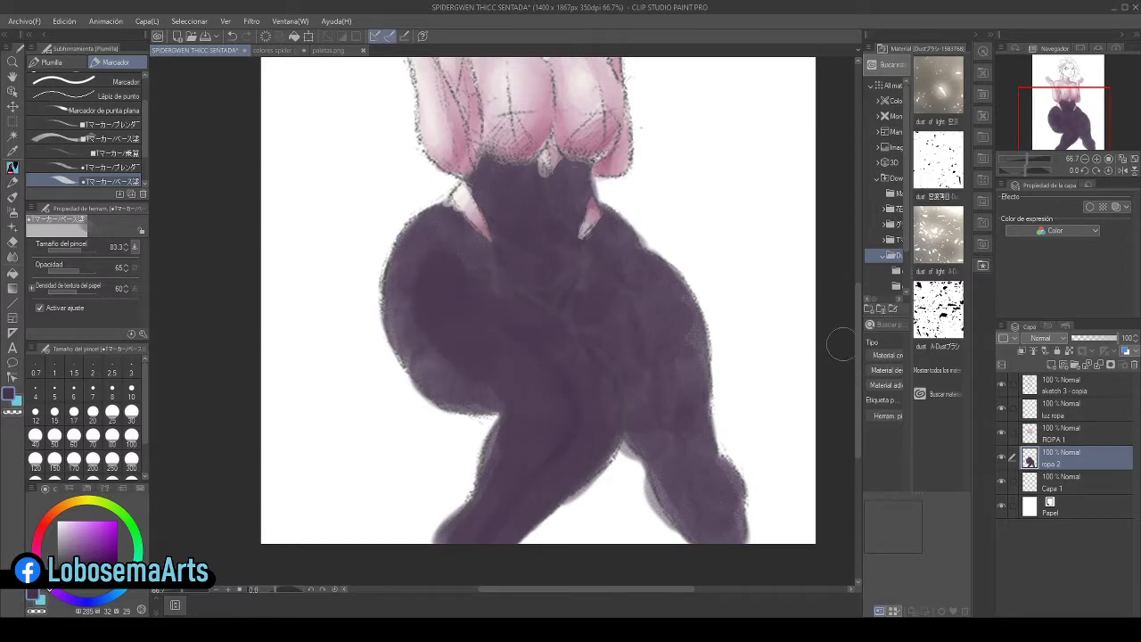
# - Even out the purple coat with more marker strokes along the outer hip, both thighs, the knees and the waist
pyautogui.moveTo(856, 342); pyautogui.dragTo(857, 293)
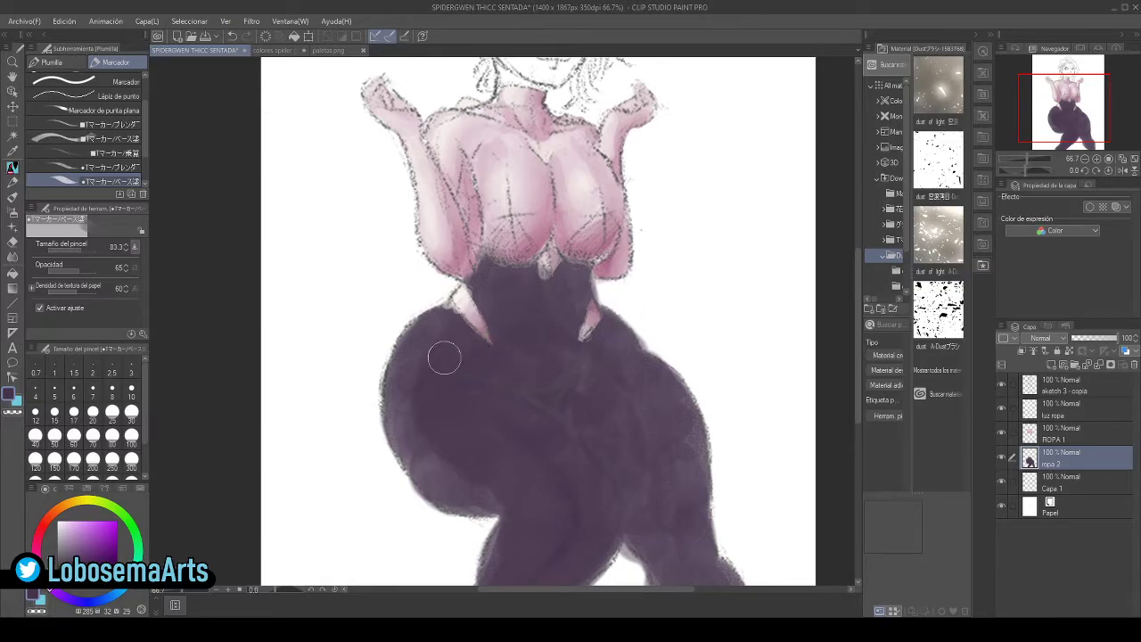
pyautogui.moveTo(430, 384)
pyautogui.mouseDown()
pyautogui.moveTo(450, 452)
pyautogui.moveTo(436, 448)
pyautogui.moveTo(423, 474)
pyautogui.mouseUp()
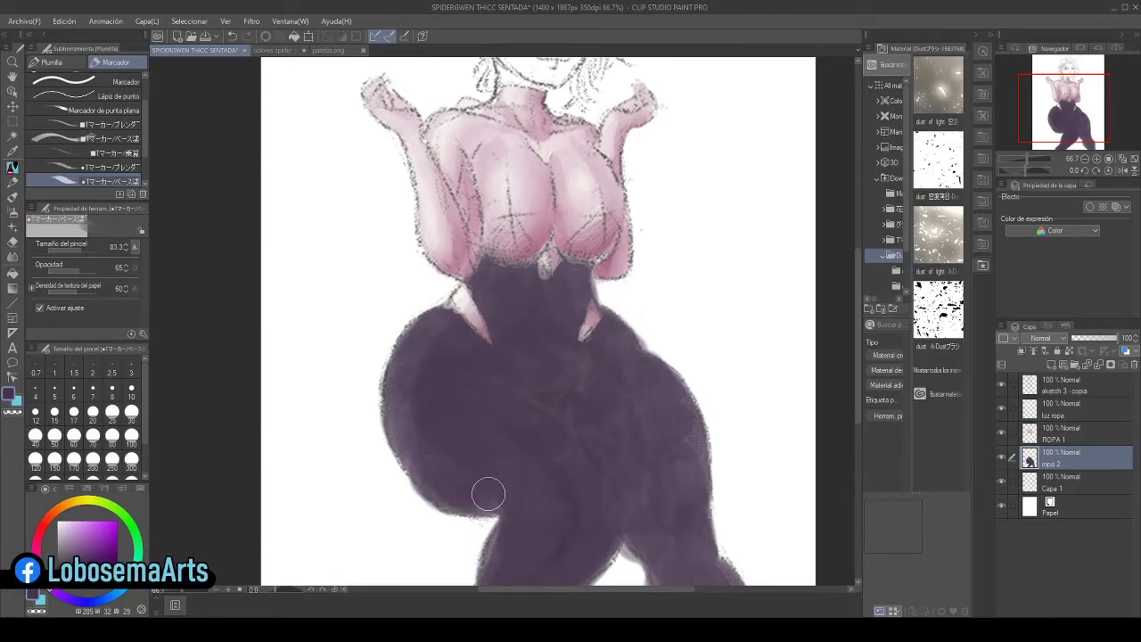
pyautogui.moveTo(506, 501)
pyautogui.mouseDown()
pyautogui.moveTo(504, 540)
pyautogui.moveTo(517, 533)
pyautogui.moveTo(500, 571)
pyautogui.mouseUp()
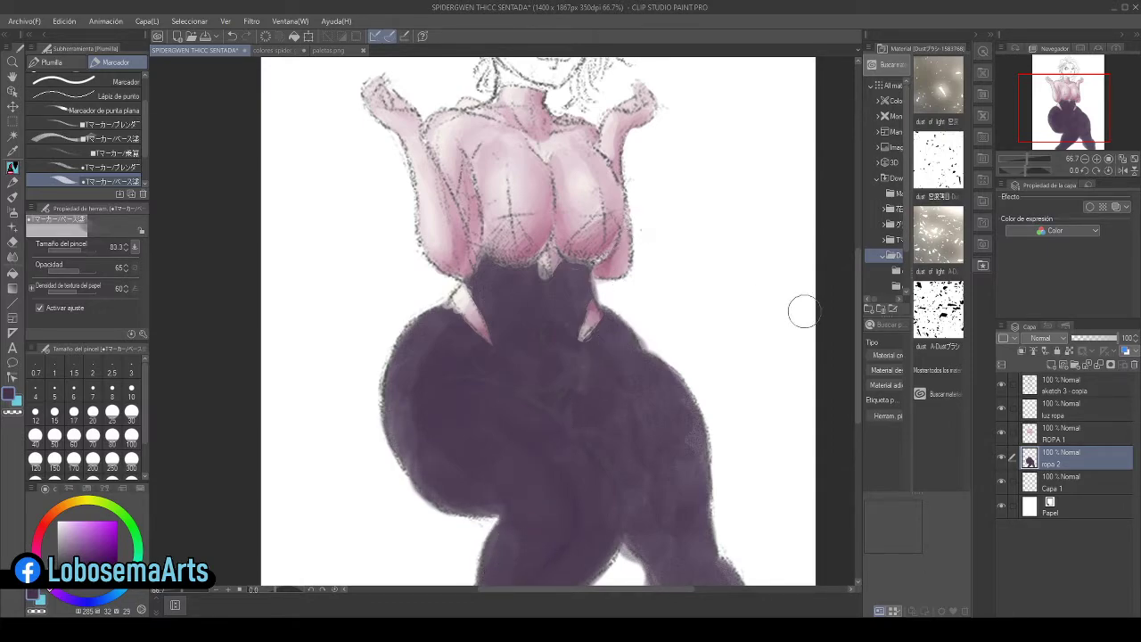
pyautogui.scroll(-3, 856, 315)
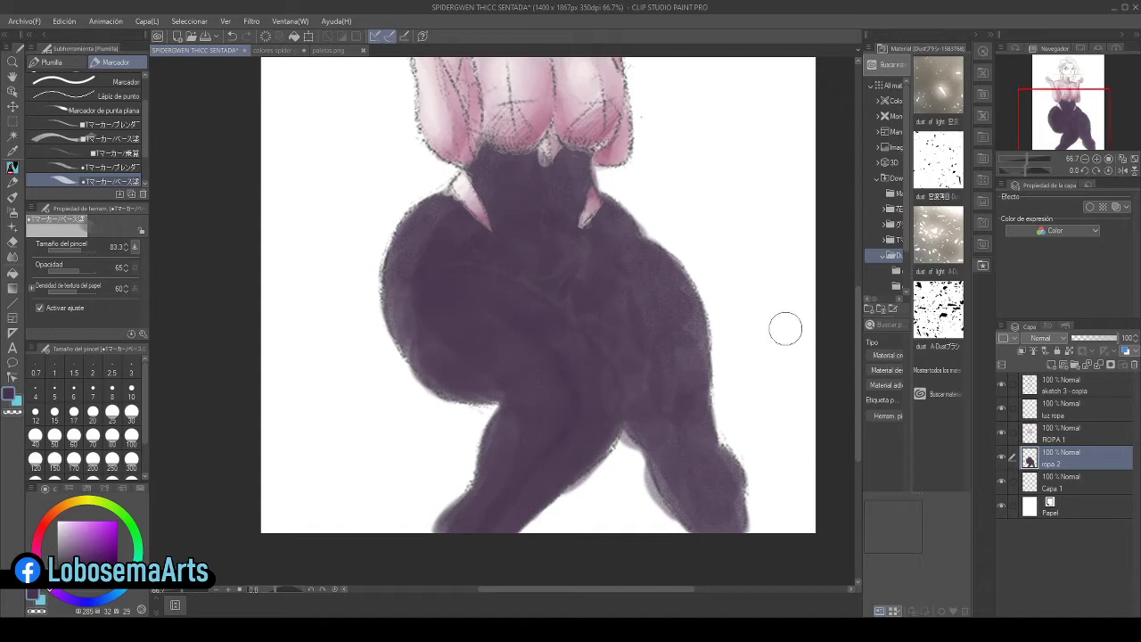
pyautogui.moveTo(682, 314)
pyautogui.mouseDown()
pyautogui.moveTo(684, 367)
pyautogui.moveTo(655, 392)
pyautogui.mouseUp()
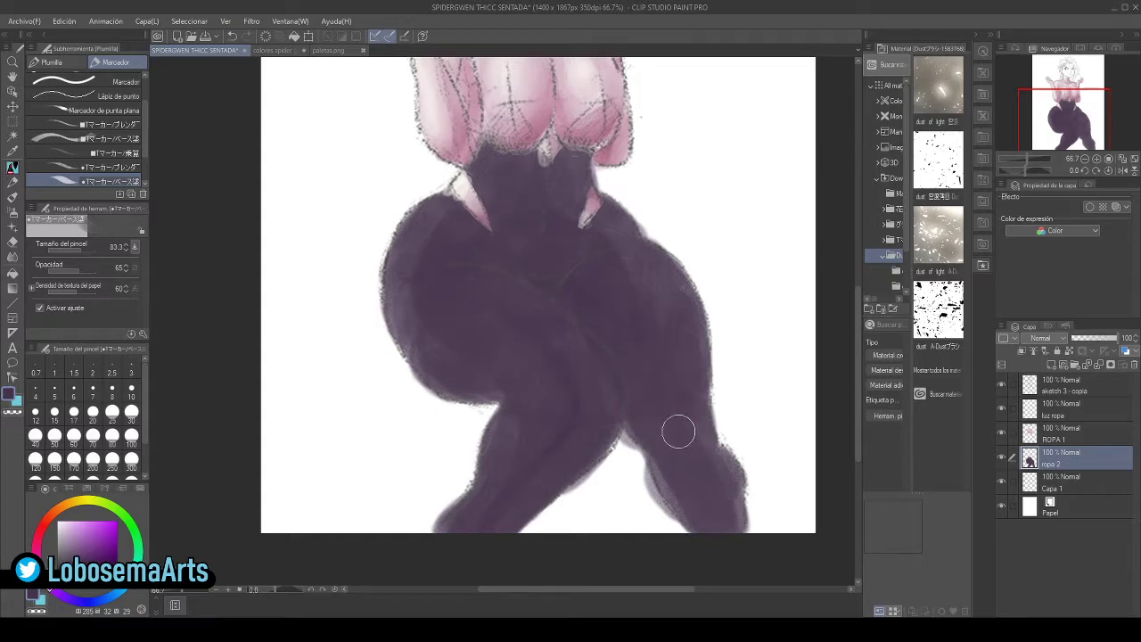
pyautogui.moveTo(697, 444); pyautogui.dragTo(698, 419)
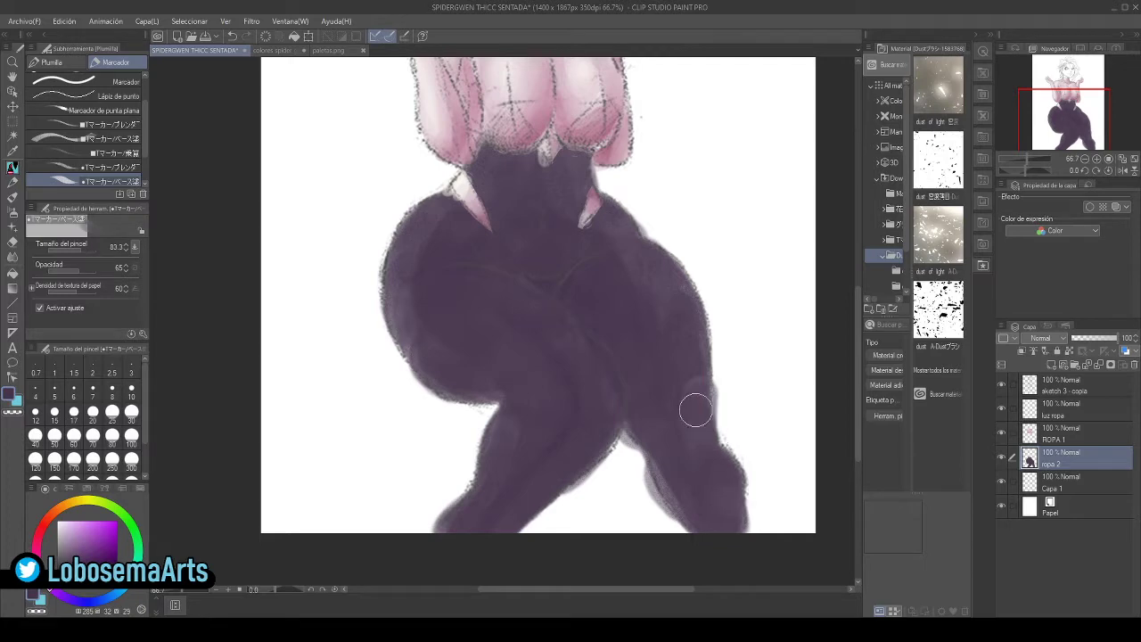
pyautogui.moveTo(623, 263)
pyautogui.mouseDown()
pyautogui.moveTo(606, 213)
pyautogui.moveTo(637, 204)
pyautogui.moveTo(598, 224)
pyautogui.moveTo(563, 190)
pyautogui.moveTo(566, 166)
pyautogui.mouseUp()
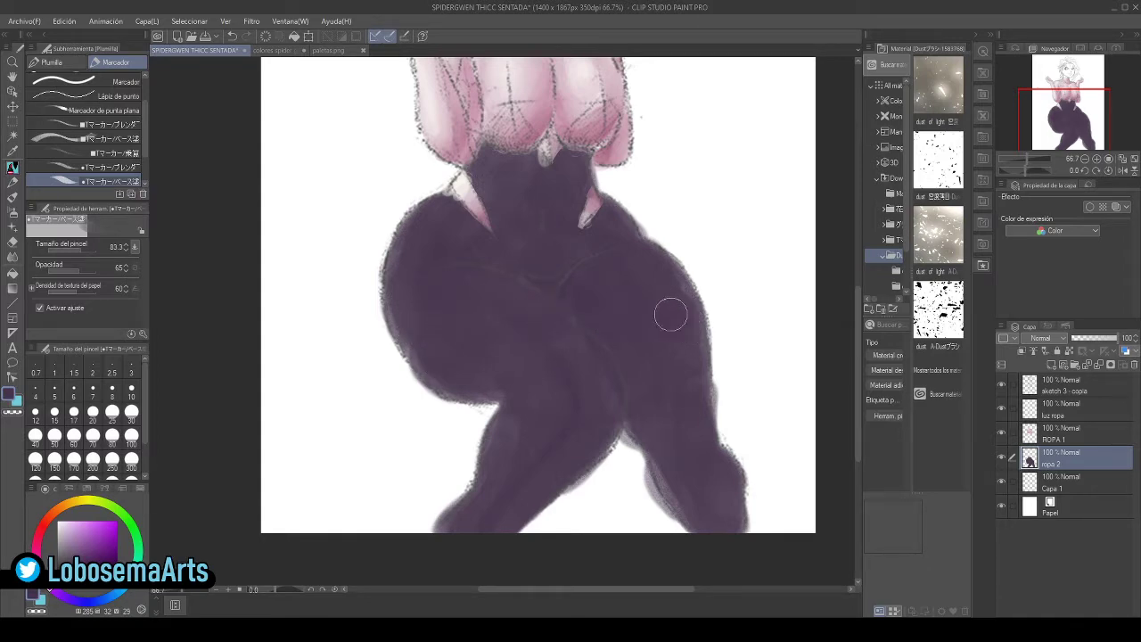
# - Clean up the light point under the chest and the hip panel edges with the Ajustar goma eraser on luz ropa and ROPA 1
pyautogui.click(1063, 435)
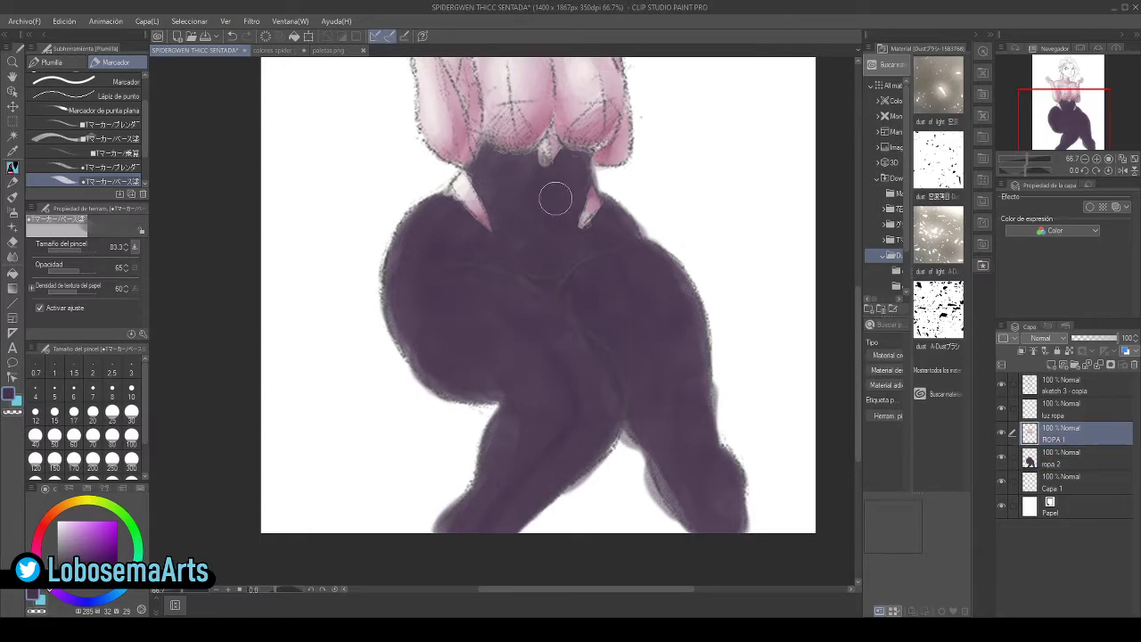
pyautogui.press('e')
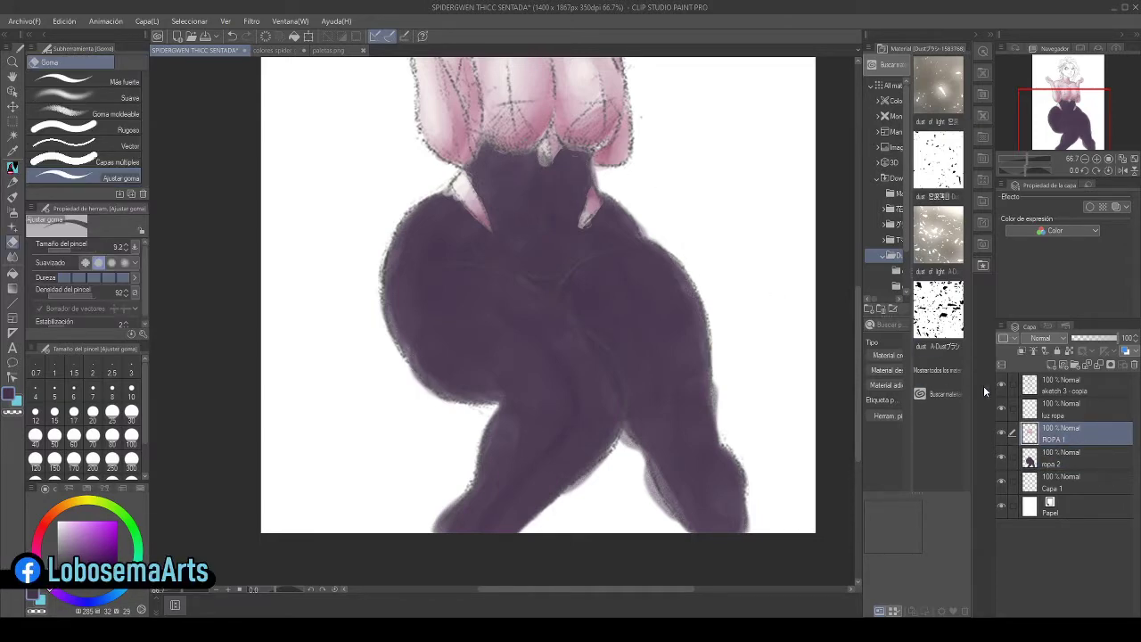
pyautogui.click(1002, 434)
pyautogui.click(1003, 434)
pyautogui.click(1045, 418)
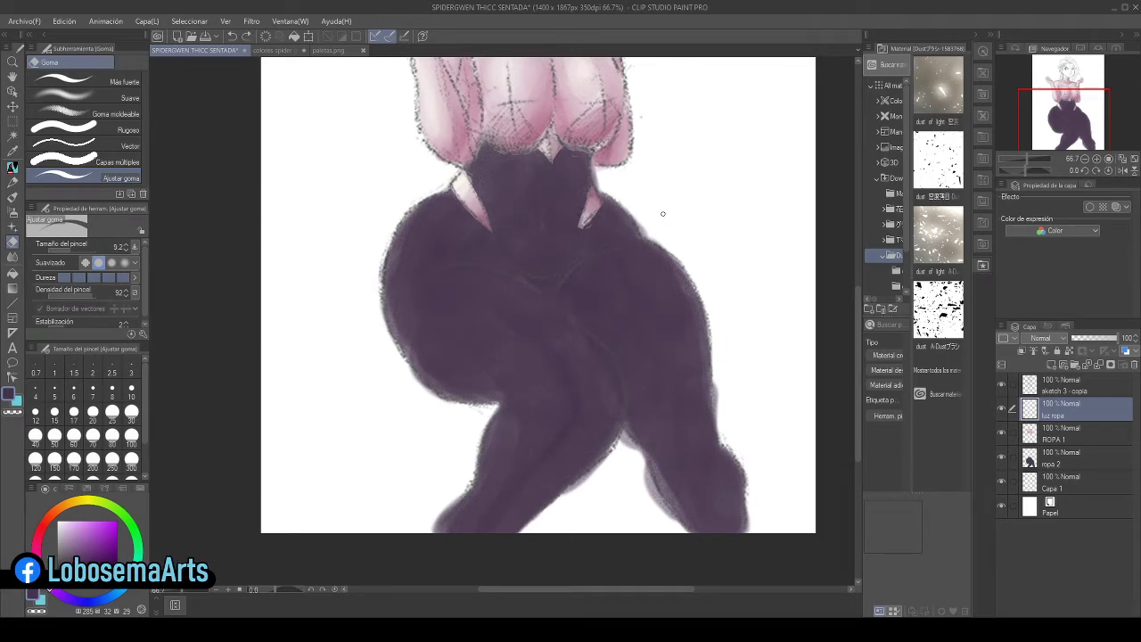
pyautogui.click(1070, 437)
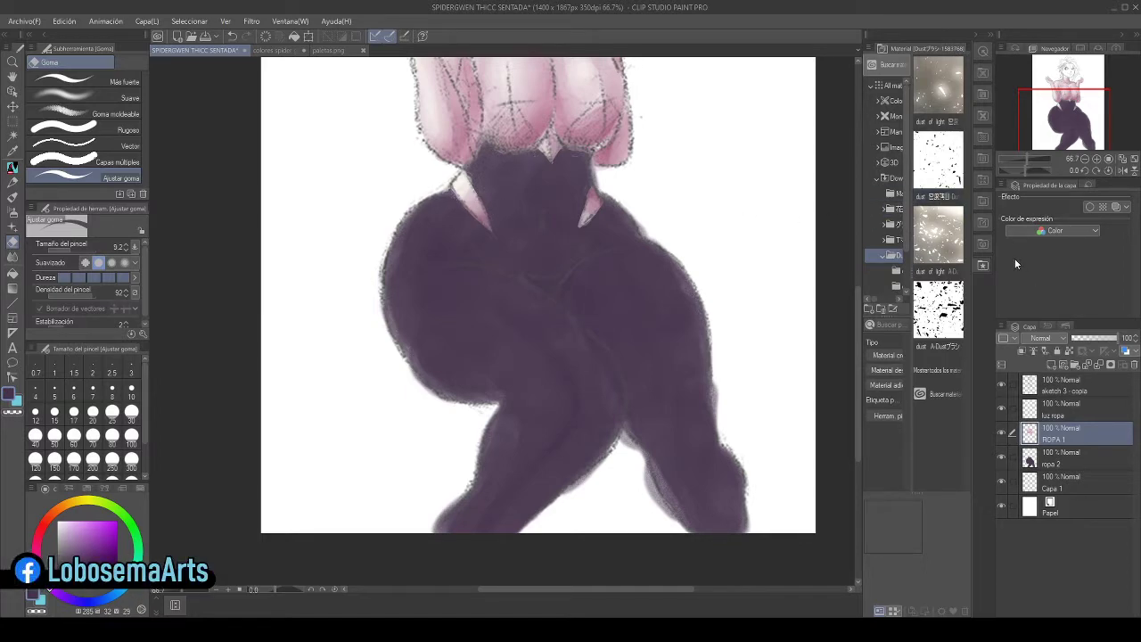
# - Examine the suit colours on the whole figure with the sketch 3 - copia line layer hidden and shown
pyautogui.click(1084, 158)
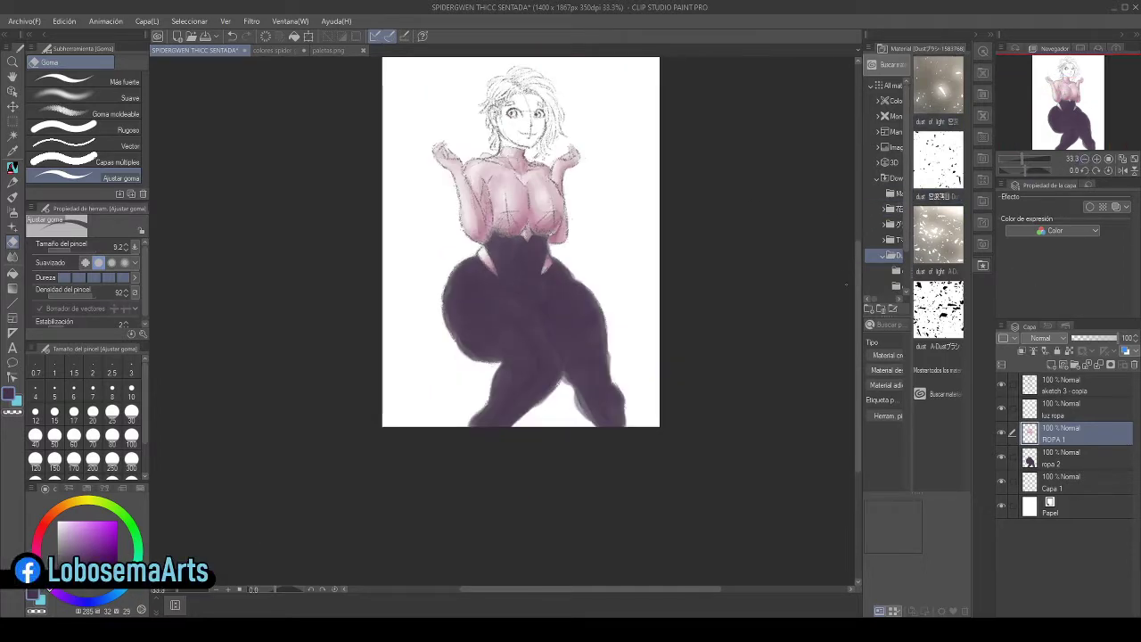
pyautogui.click(1002, 383)
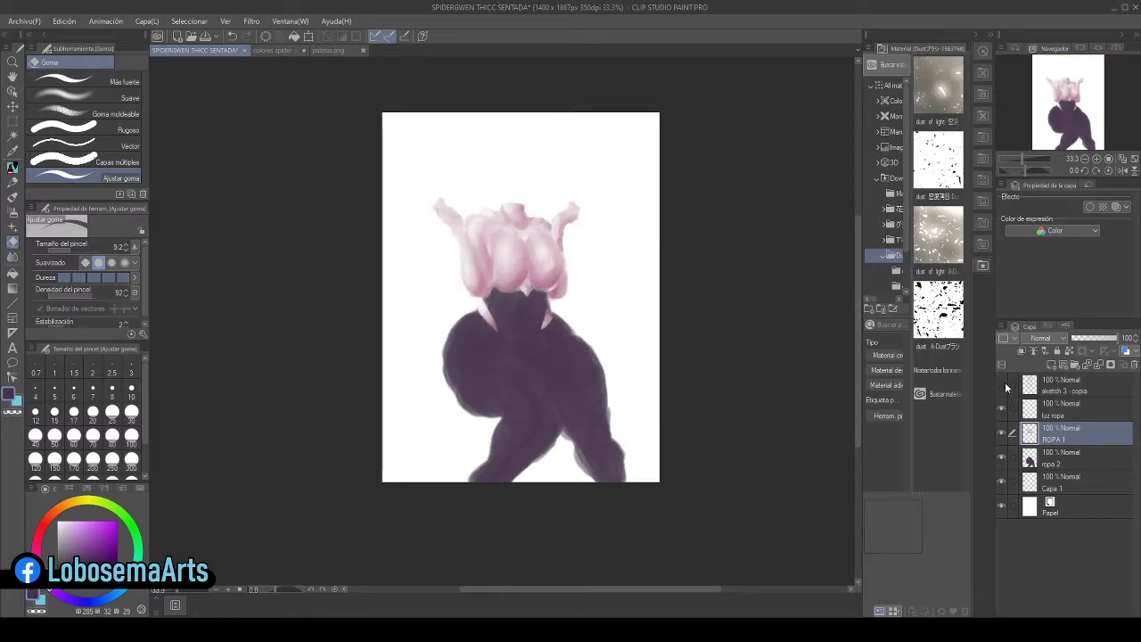
pyautogui.click(1004, 384)
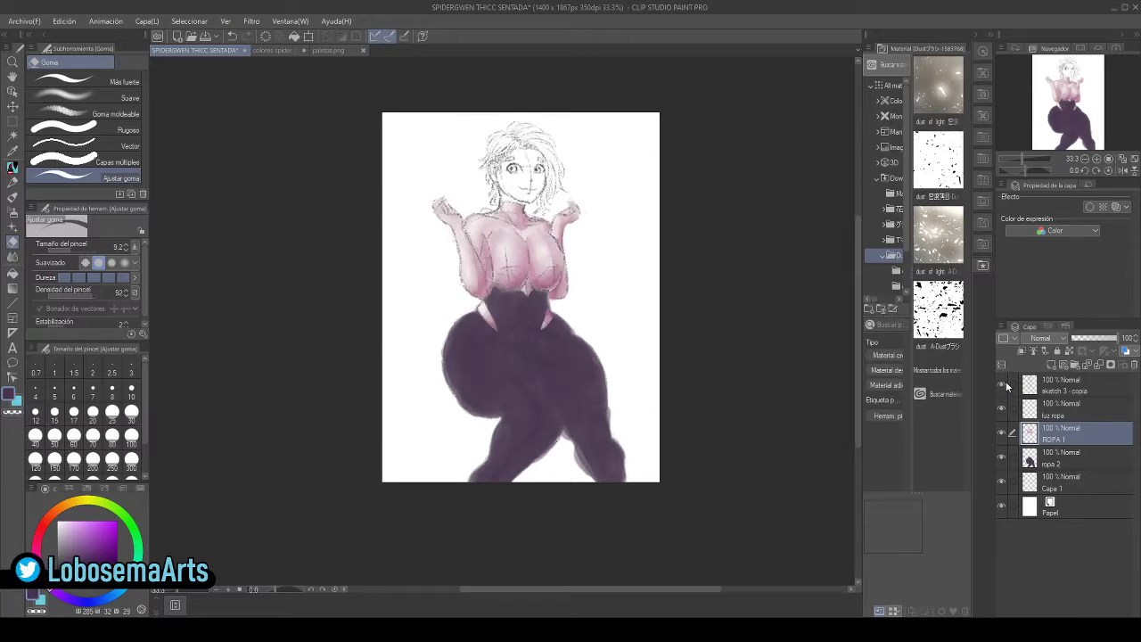
pyautogui.click(1004, 385)
pyautogui.click(1002, 384)
pyautogui.click(1003, 384)
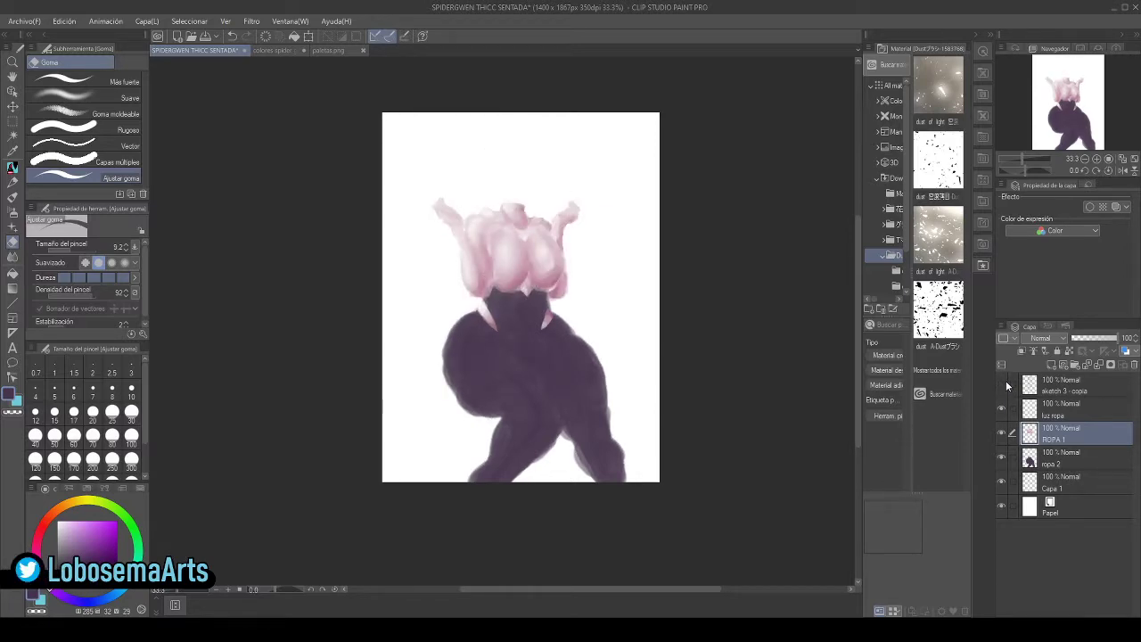
pyautogui.click(1002, 385)
pyautogui.hotkey('ctrl', '+')
pyautogui.hotkey('ctrl', '+')
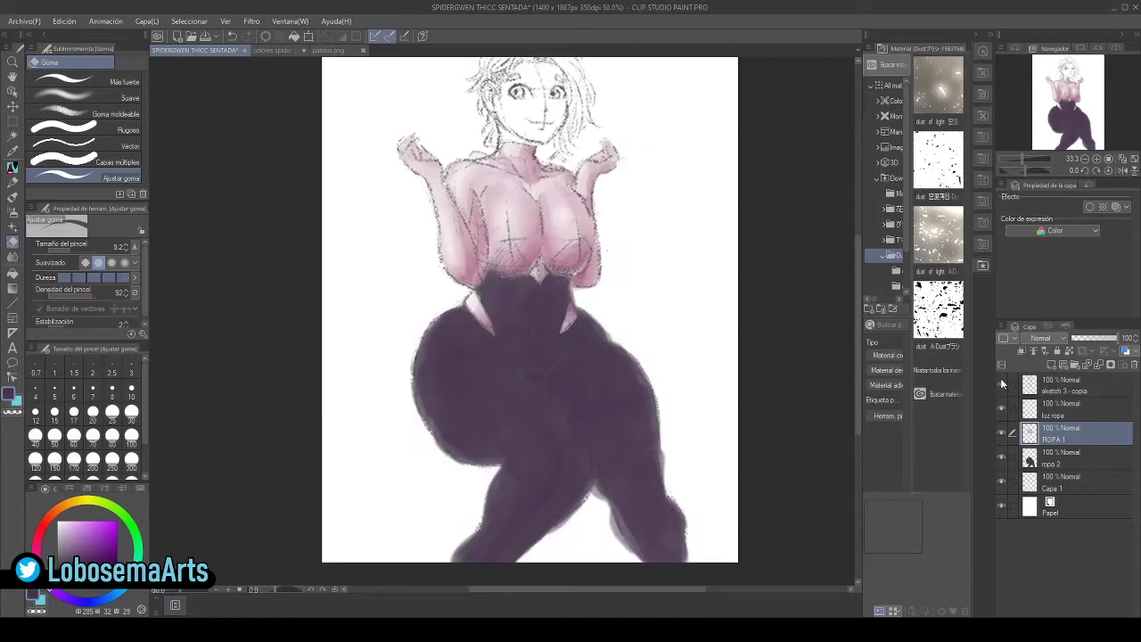
# - Sample the fifth swatch of the purple row in colores spider gwen and return to the drawing's legs with the base marker
pyautogui.click(278, 51)
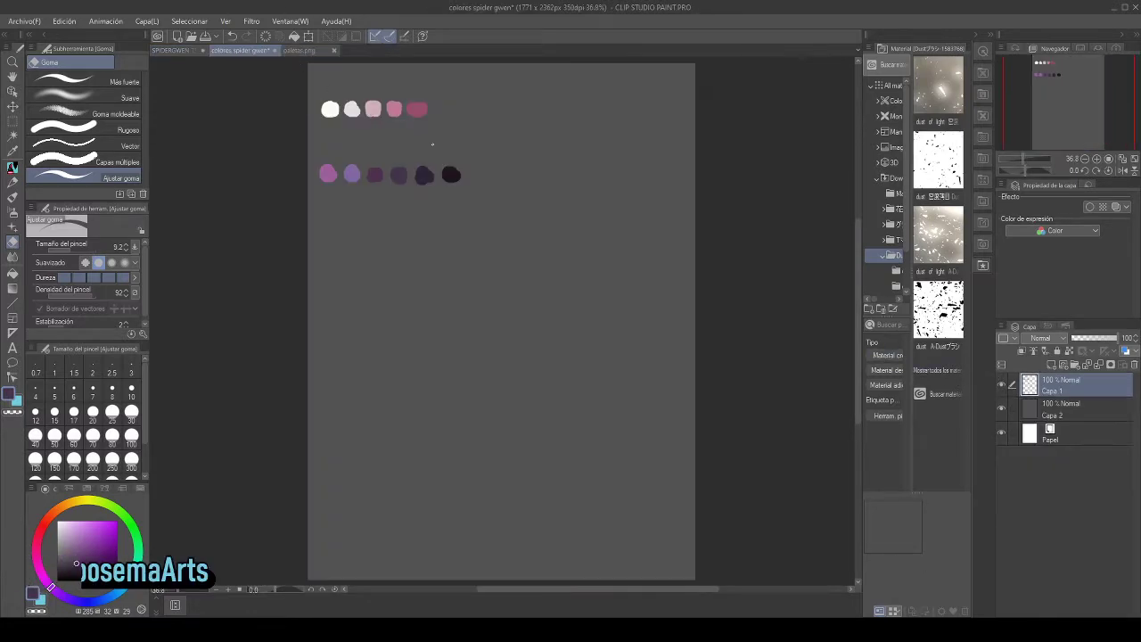
pyautogui.keyDown('alt'); pyautogui.click(431, 171); pyautogui.keyUp('alt')
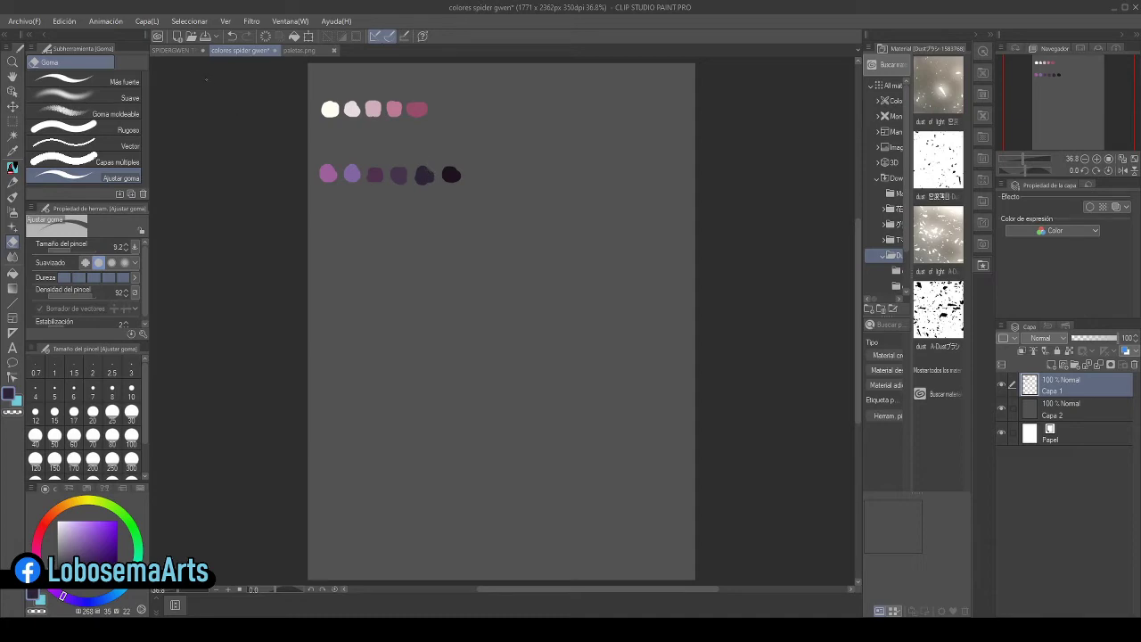
pyautogui.click(185, 50)
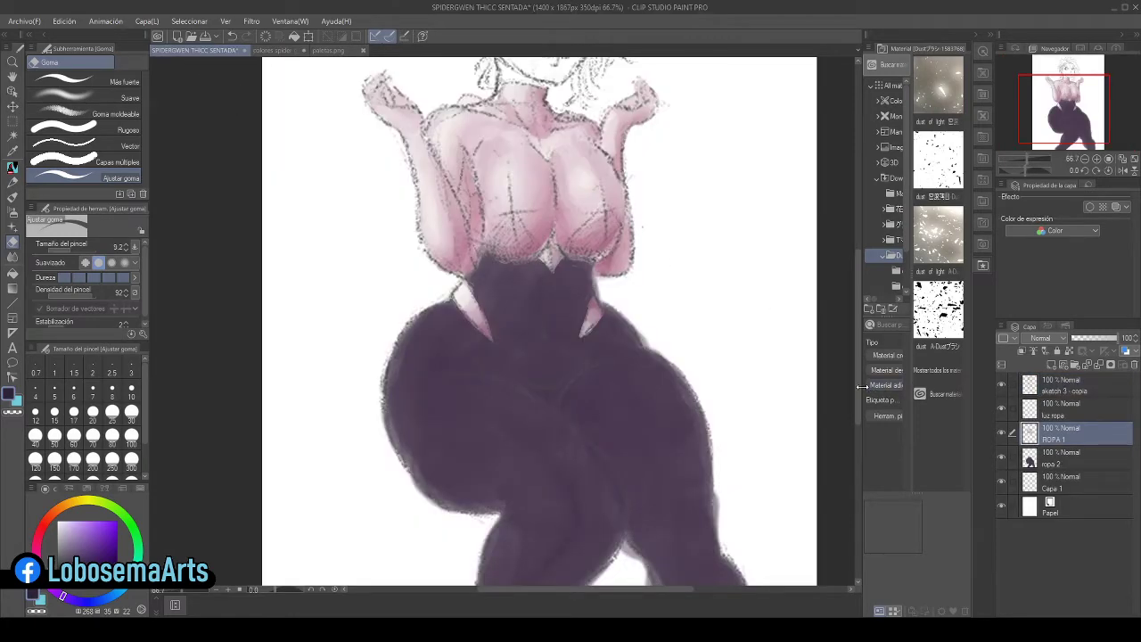
pyautogui.moveTo(858, 384); pyautogui.dragTo(857, 419)
pyautogui.click(13, 167)
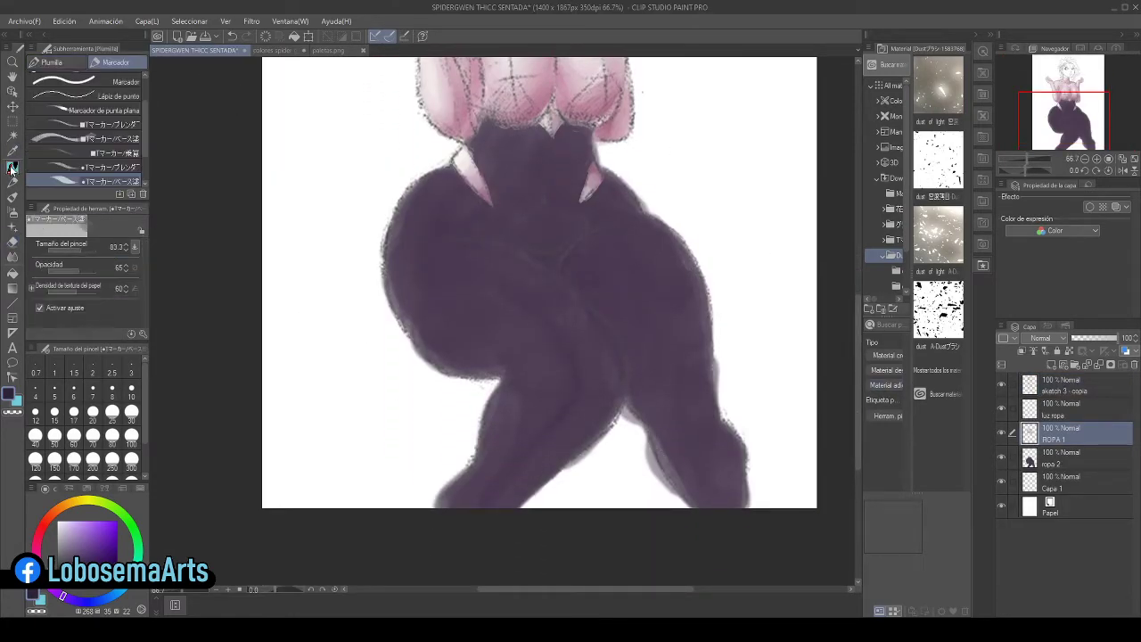
# - Set the base marker's brush size to 45.2
pyautogui.click(78, 253)
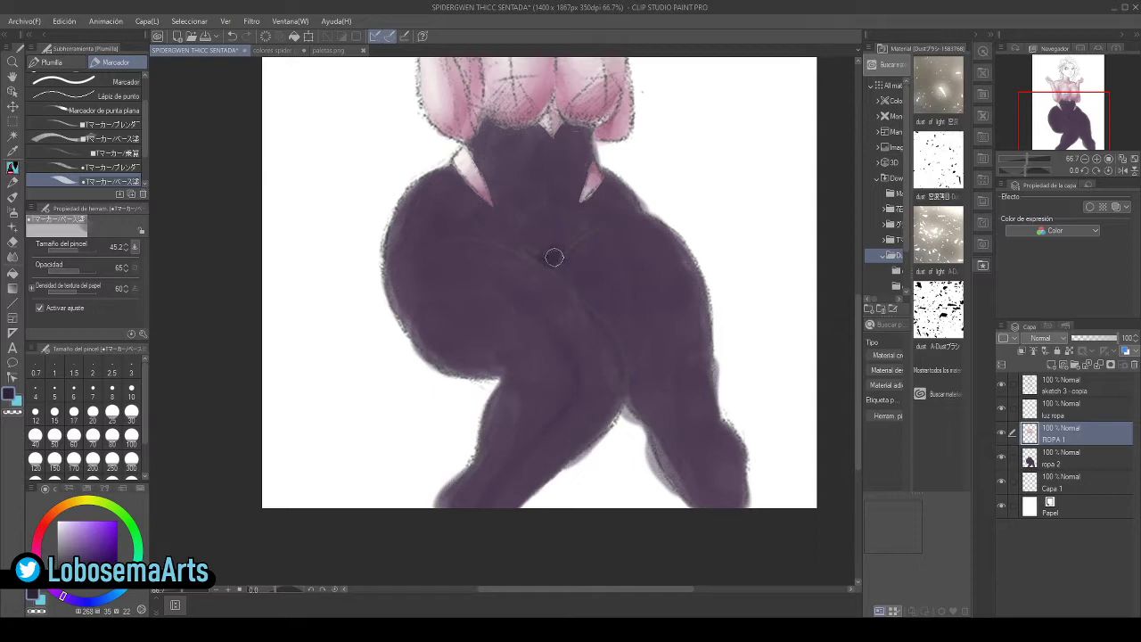
pyautogui.moveTo(542, 255)
pyautogui.mouseDown()
pyautogui.moveTo(502, 234)
pyautogui.moveTo(514, 241)
pyautogui.mouseUp()
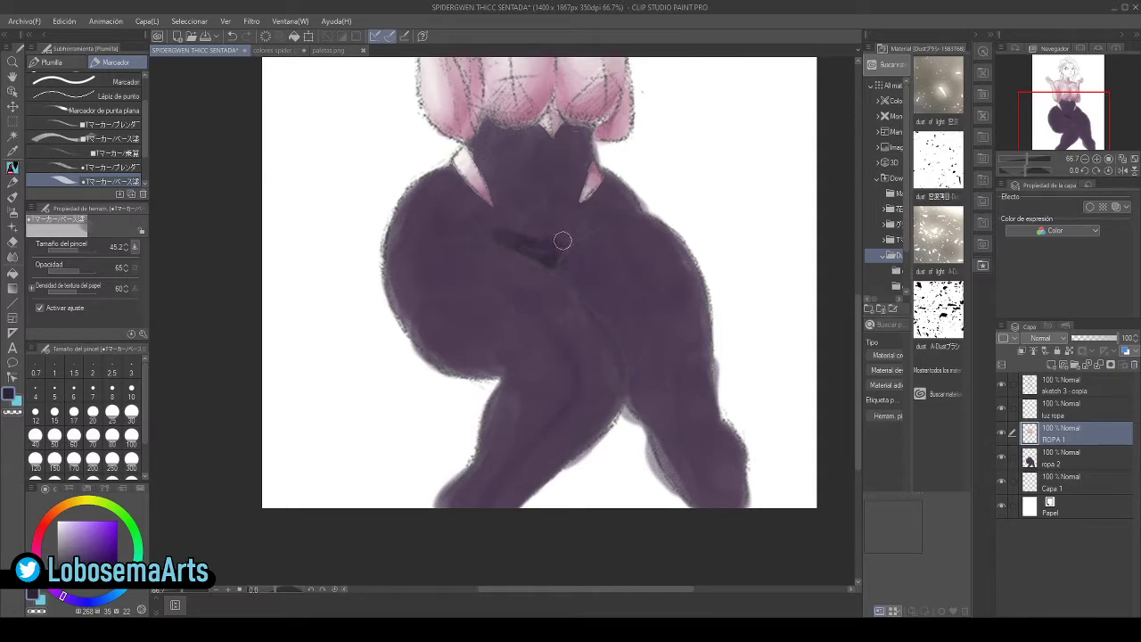
pyautogui.moveTo(575, 234); pyautogui.dragTo(555, 253)
pyautogui.moveTo(495, 233); pyautogui.dragTo(557, 265)
# - Paint dark purple shadows on the ropa 2 layer along the crease below the waist and across the outer hip
pyautogui.click(1050, 464)
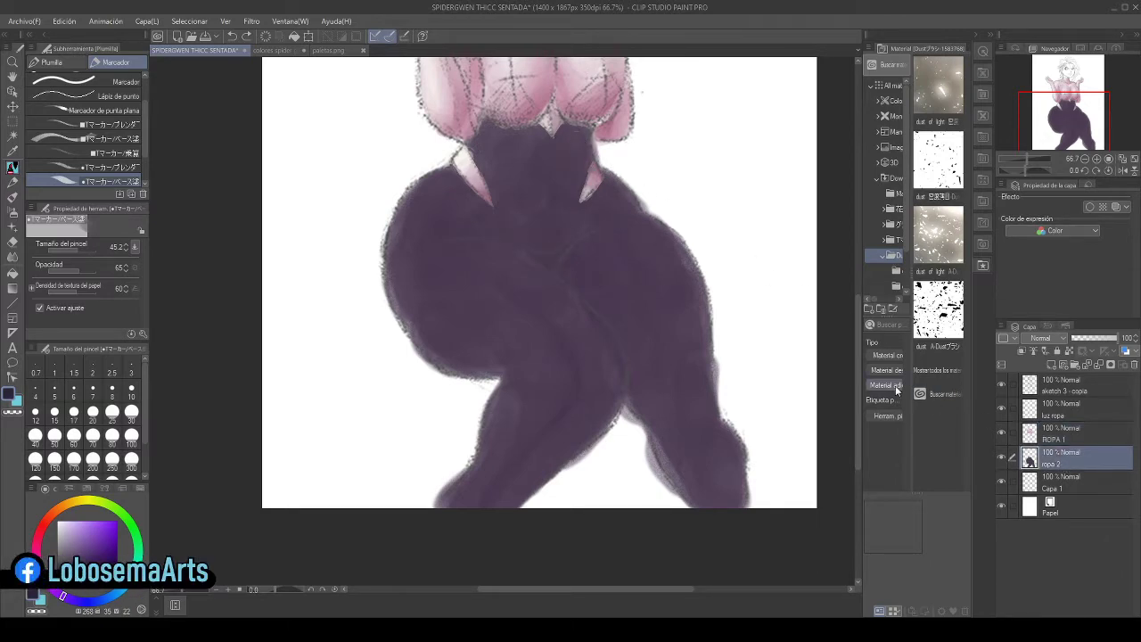
pyautogui.moveTo(547, 256)
pyautogui.mouseDown()
pyautogui.moveTo(580, 233)
pyautogui.moveTo(557, 249)
pyautogui.moveTo(564, 214)
pyautogui.moveTo(568, 232)
pyautogui.moveTo(524, 249)
pyautogui.mouseUp()
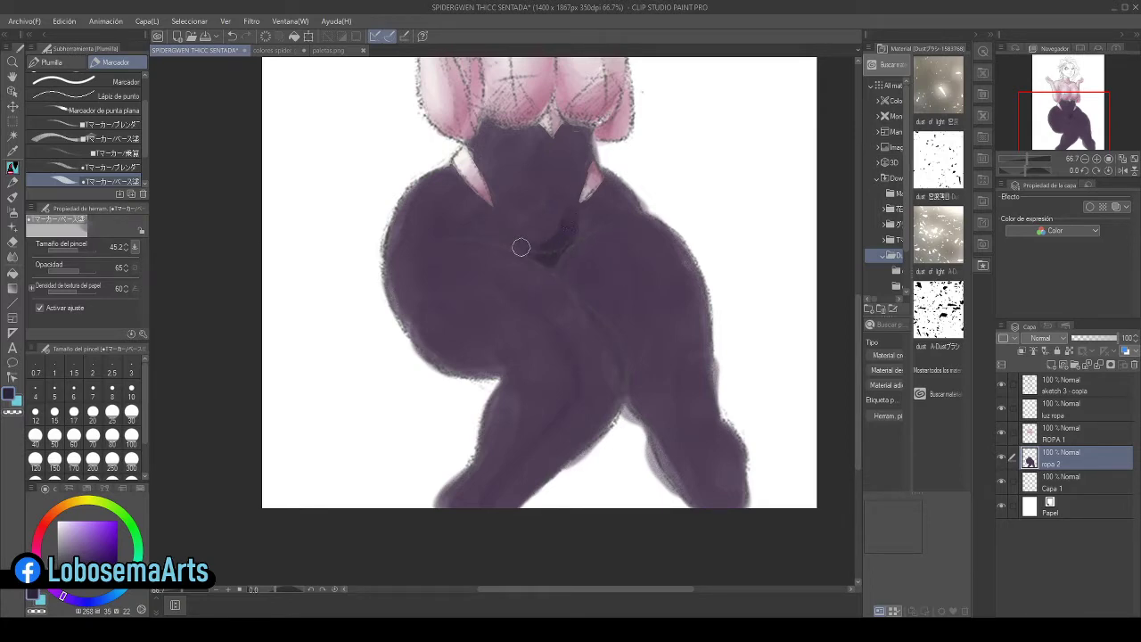
pyautogui.hotkey('ctrl', 'z')
pyautogui.moveTo(534, 253)
pyautogui.mouseDown()
pyautogui.moveTo(478, 222)
pyautogui.moveTo(550, 234)
pyautogui.moveTo(509, 241)
pyautogui.moveTo(520, 245)
pyautogui.moveTo(448, 184)
pyautogui.moveTo(453, 206)
pyautogui.moveTo(492, 226)
pyautogui.moveTo(464, 195)
pyautogui.moveTo(504, 222)
pyautogui.moveTo(495, 241)
pyautogui.moveTo(465, 235)
pyautogui.moveTo(504, 240)
pyautogui.moveTo(433, 222)
pyautogui.moveTo(504, 240)
pyautogui.moveTo(438, 239)
pyautogui.moveTo(495, 237)
pyautogui.moveTo(470, 189)
pyautogui.mouseUp()
pyautogui.moveTo(423, 240); pyautogui.dragTo(494, 234)
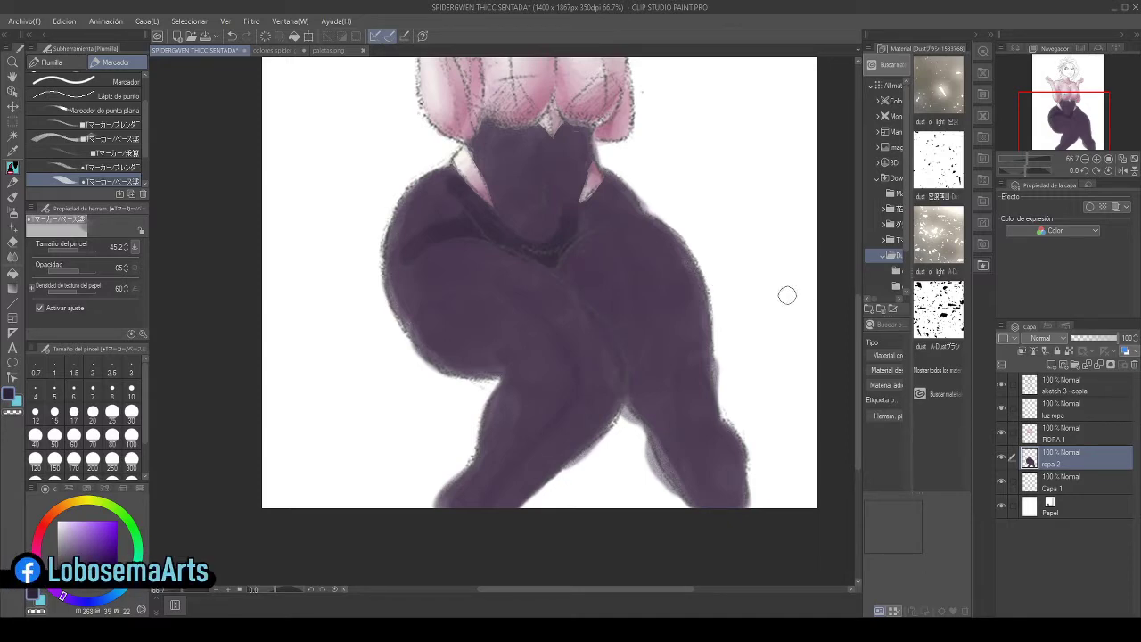
# - Shade the crossed leg in dark purple along the thigh's inner edge, around the knee and down the calf
pyautogui.moveTo(555, 410)
pyautogui.mouseDown()
pyautogui.moveTo(583, 398)
pyautogui.moveTo(528, 456)
pyautogui.moveTo(578, 418)
pyautogui.moveTo(509, 477)
pyautogui.moveTo(533, 473)
pyautogui.moveTo(506, 494)
pyautogui.moveTo(592, 412)
pyautogui.moveTo(584, 388)
pyautogui.moveTo(554, 398)
pyautogui.moveTo(583, 392)
pyautogui.moveTo(596, 349)
pyautogui.moveTo(606, 353)
pyautogui.moveTo(566, 311)
pyautogui.moveTo(481, 261)
pyautogui.moveTo(574, 344)
pyautogui.moveTo(530, 285)
pyautogui.moveTo(585, 343)
pyautogui.mouseUp()
pyautogui.moveTo(487, 260)
pyautogui.mouseDown()
pyautogui.moveTo(588, 335)
pyautogui.moveTo(571, 313)
pyautogui.moveTo(586, 374)
pyautogui.moveTo(446, 517)
pyautogui.mouseUp()
pyautogui.moveTo(542, 455)
pyautogui.mouseDown()
pyautogui.moveTo(565, 420)
pyautogui.moveTo(461, 513)
pyautogui.moveTo(547, 446)
pyautogui.mouseUp()
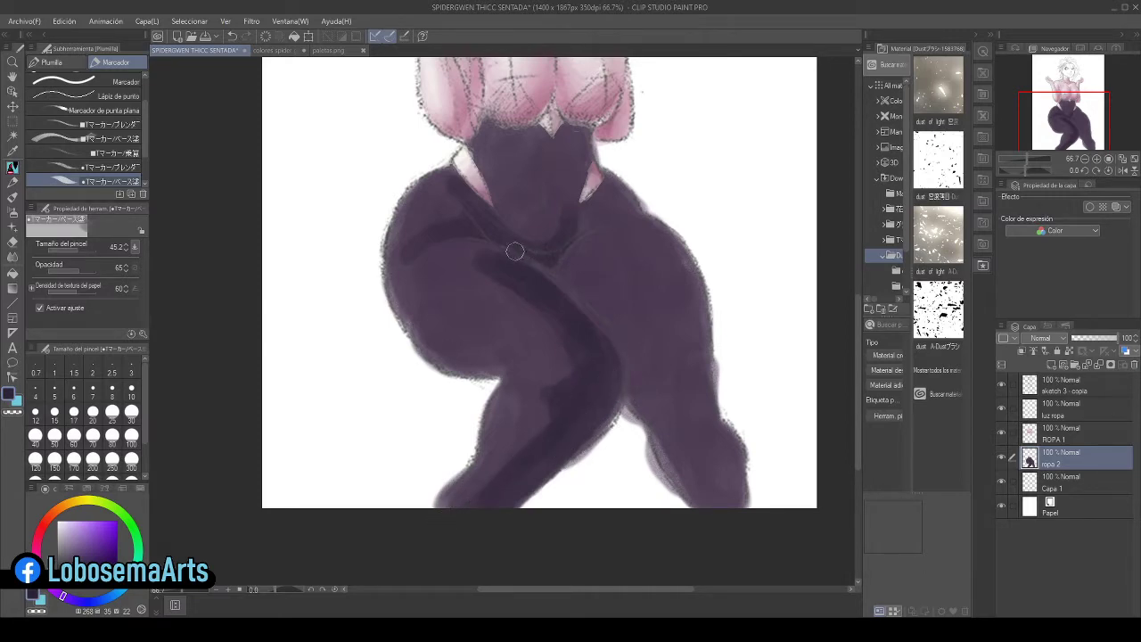
pyautogui.moveTo(581, 280)
pyautogui.mouseDown()
pyautogui.moveTo(500, 251)
pyautogui.moveTo(570, 295)
pyautogui.moveTo(577, 288)
pyautogui.moveTo(504, 260)
pyautogui.moveTo(565, 295)
pyautogui.moveTo(546, 275)
pyautogui.moveTo(606, 348)
pyautogui.moveTo(593, 327)
pyautogui.moveTo(614, 369)
pyautogui.moveTo(608, 352)
pyautogui.moveTo(606, 404)
pyautogui.moveTo(611, 356)
pyautogui.mouseUp()
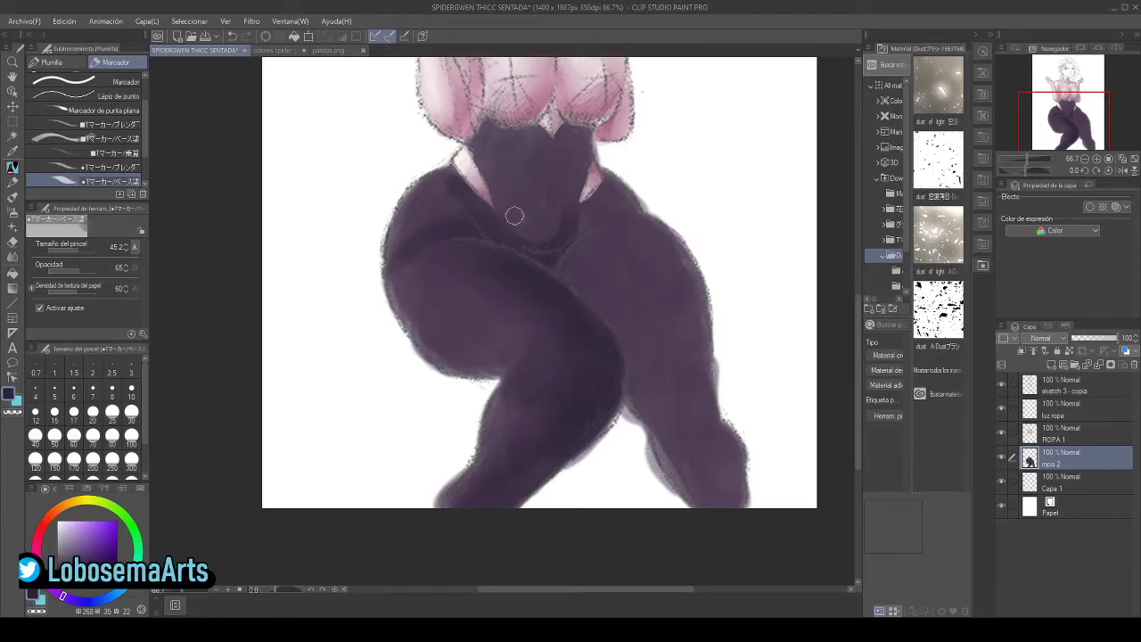
# - Soften the outer hip shadow with the blender marker and deepen the waist and hip crease shadows with the base marker
pyautogui.click(114, 167)
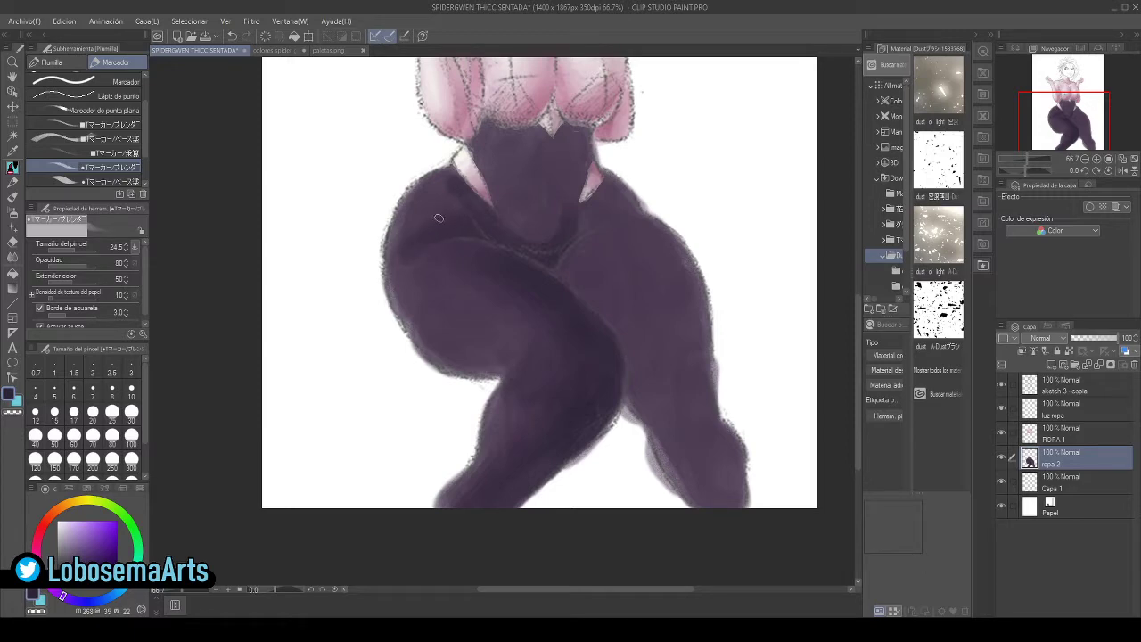
pyautogui.moveTo(399, 279)
pyautogui.mouseDown()
pyautogui.moveTo(398, 251)
pyautogui.moveTo(384, 268)
pyautogui.mouseUp()
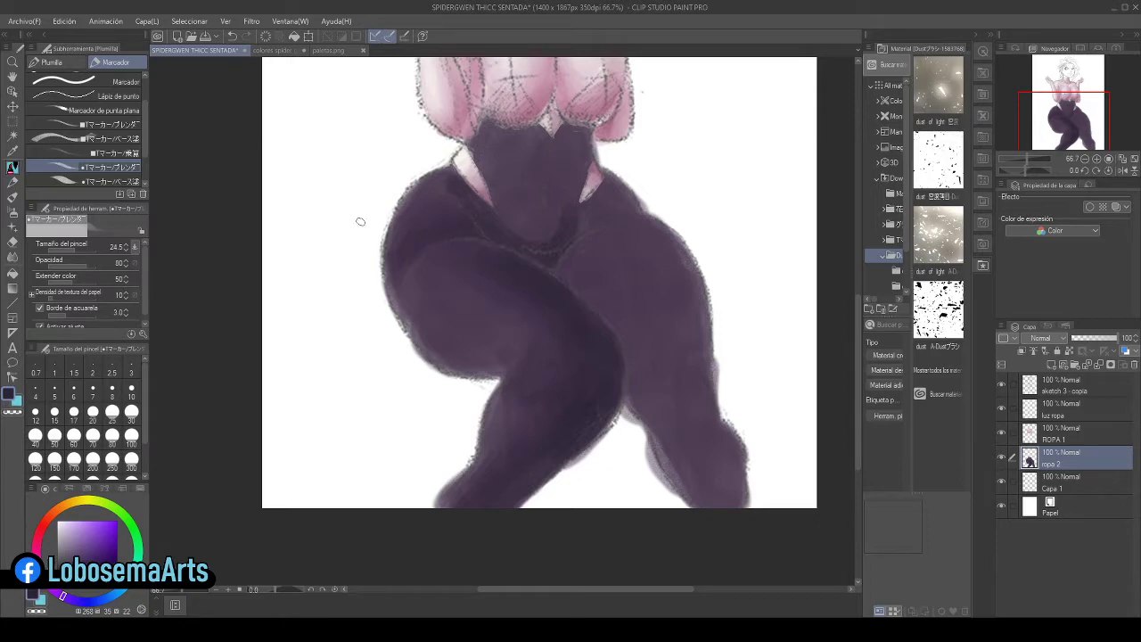
pyautogui.click(101, 177)
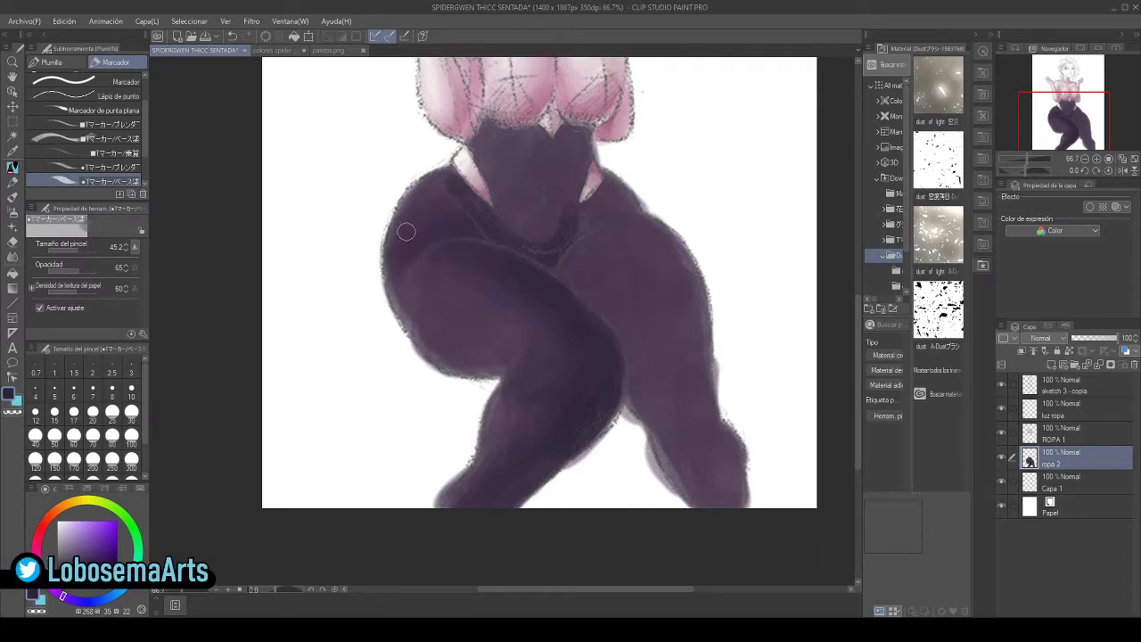
pyautogui.moveTo(448, 182)
pyautogui.mouseDown()
pyautogui.moveTo(488, 166)
pyautogui.moveTo(489, 187)
pyautogui.moveTo(458, 171)
pyautogui.moveTo(504, 226)
pyautogui.mouseUp()
pyautogui.moveTo(451, 179)
pyautogui.mouseDown()
pyautogui.moveTo(442, 164)
pyautogui.moveTo(523, 228)
pyautogui.moveTo(546, 227)
pyautogui.moveTo(526, 226)
pyautogui.mouseUp()
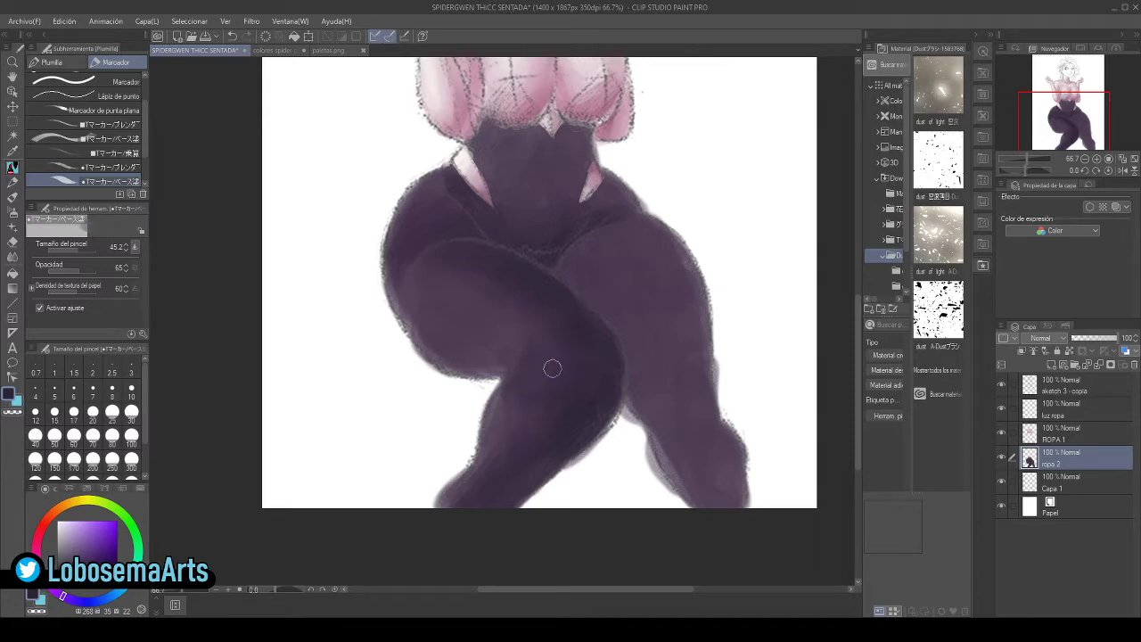
# - Hide the sketch 3 - copia line layer and even out the lower-waist and hip crease shading with a lighter purple
pyautogui.click(1003, 384)
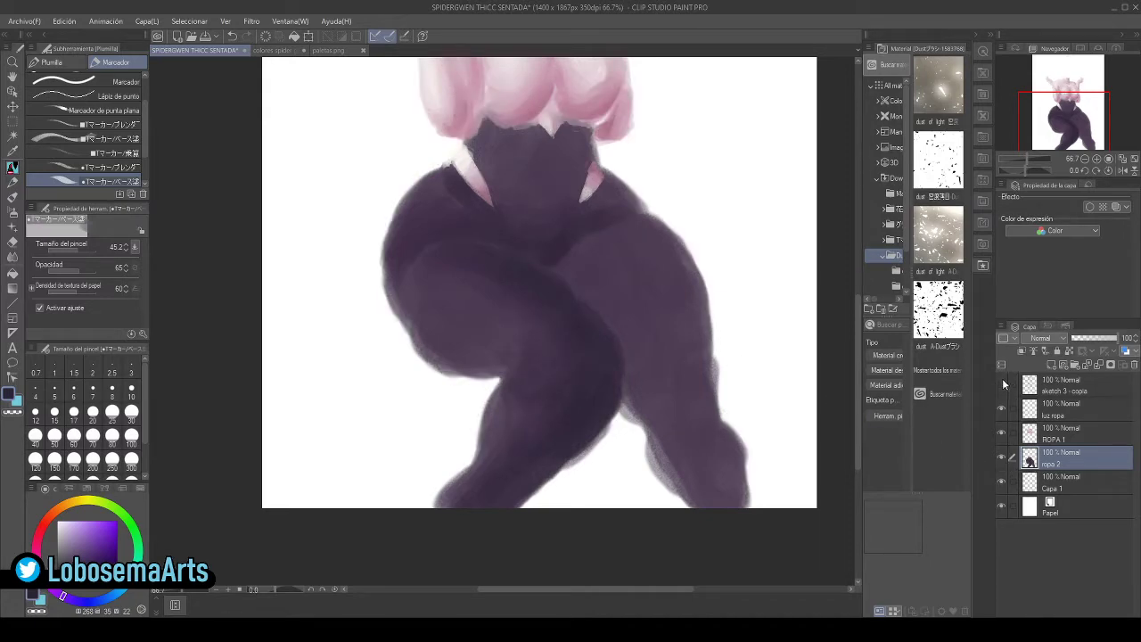
pyautogui.click(1002, 385)
pyautogui.click(1002, 385)
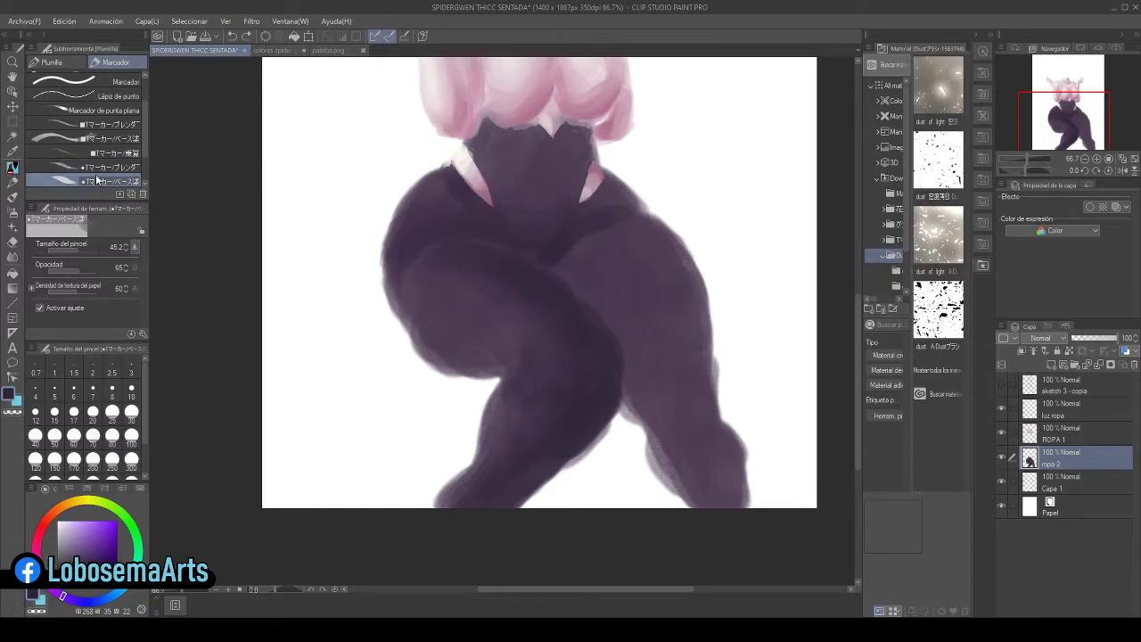
pyautogui.press('x')
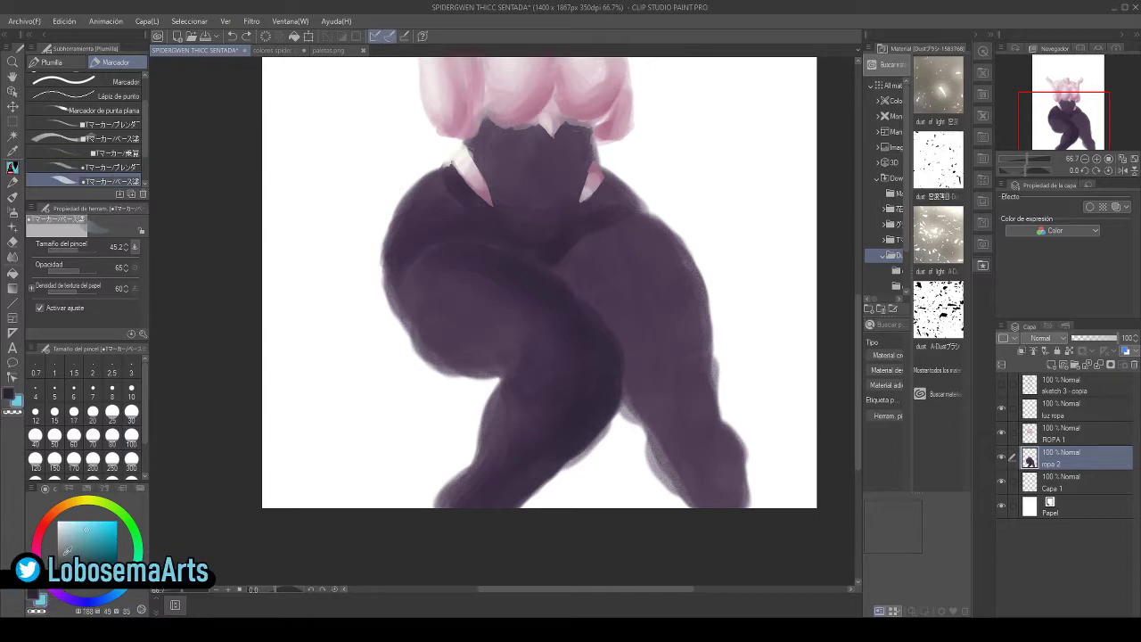
pyautogui.press('x')
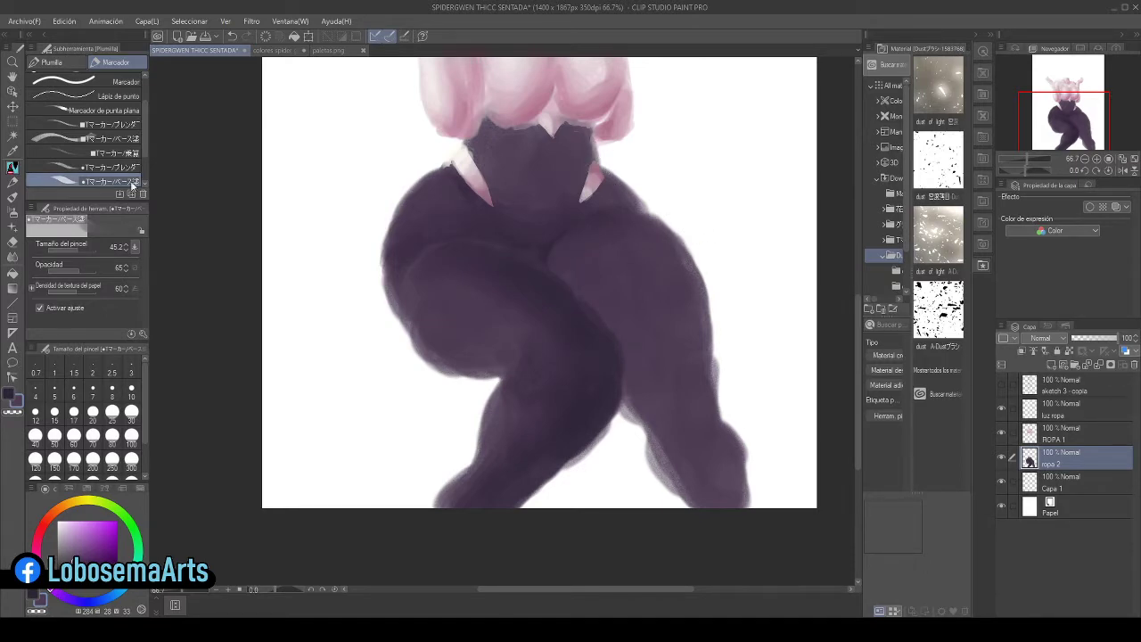
pyautogui.moveTo(51, 591); pyautogui.dragTo(36, 594)
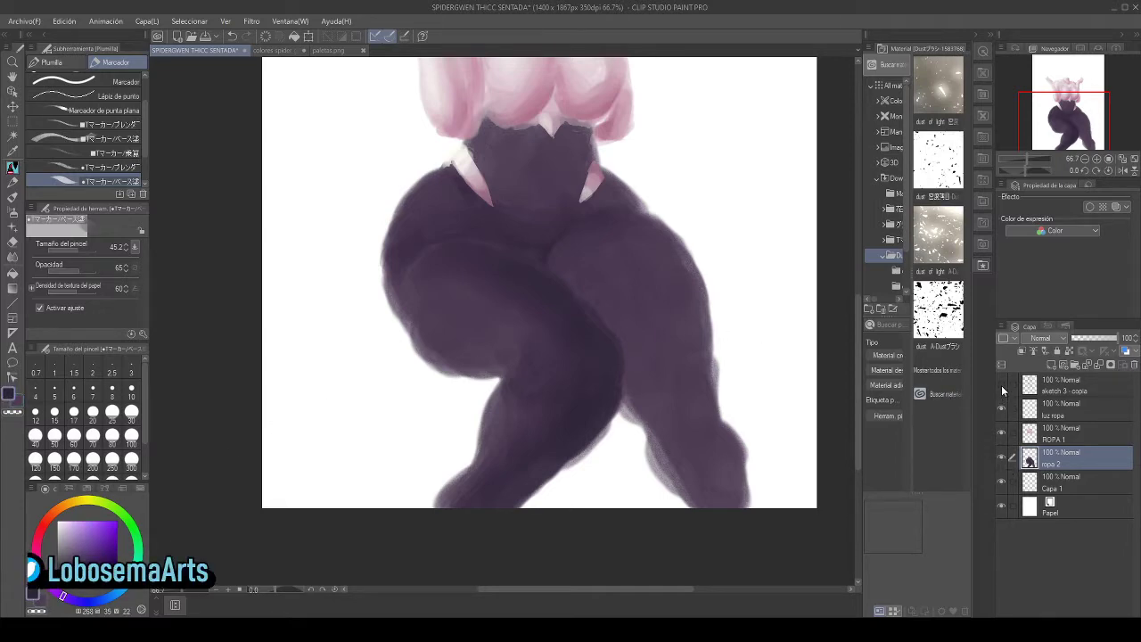
# - Refine the straight leg's hip crease by alternating dark and lighter purple, checking it with sketch 3 - copia shown and hidden
pyautogui.click(1001, 384)
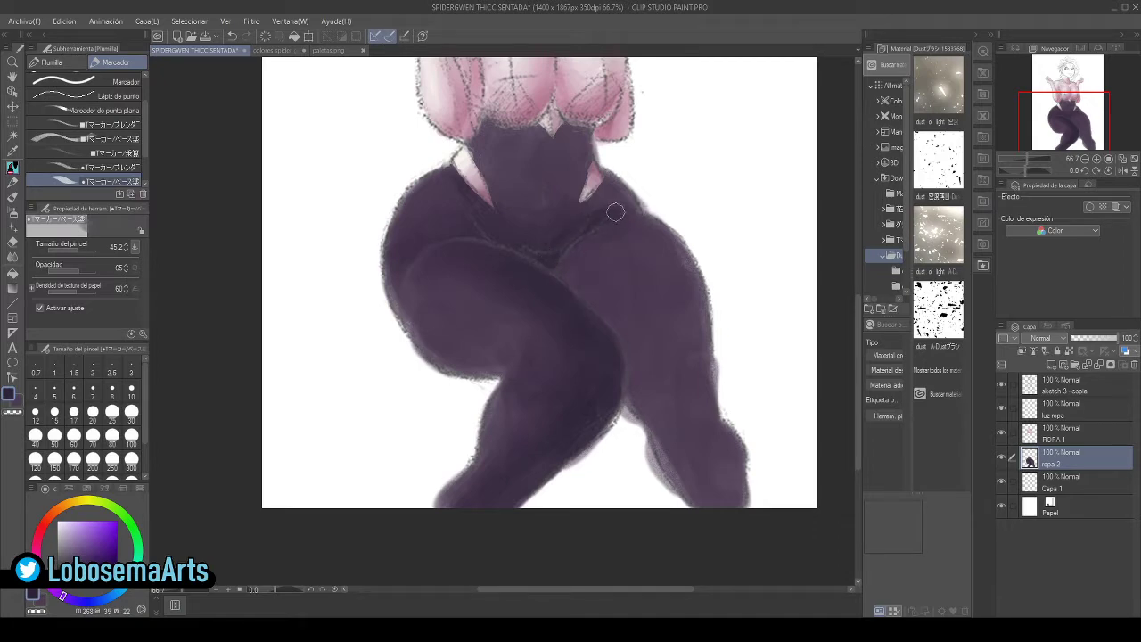
pyautogui.click(41, 603)
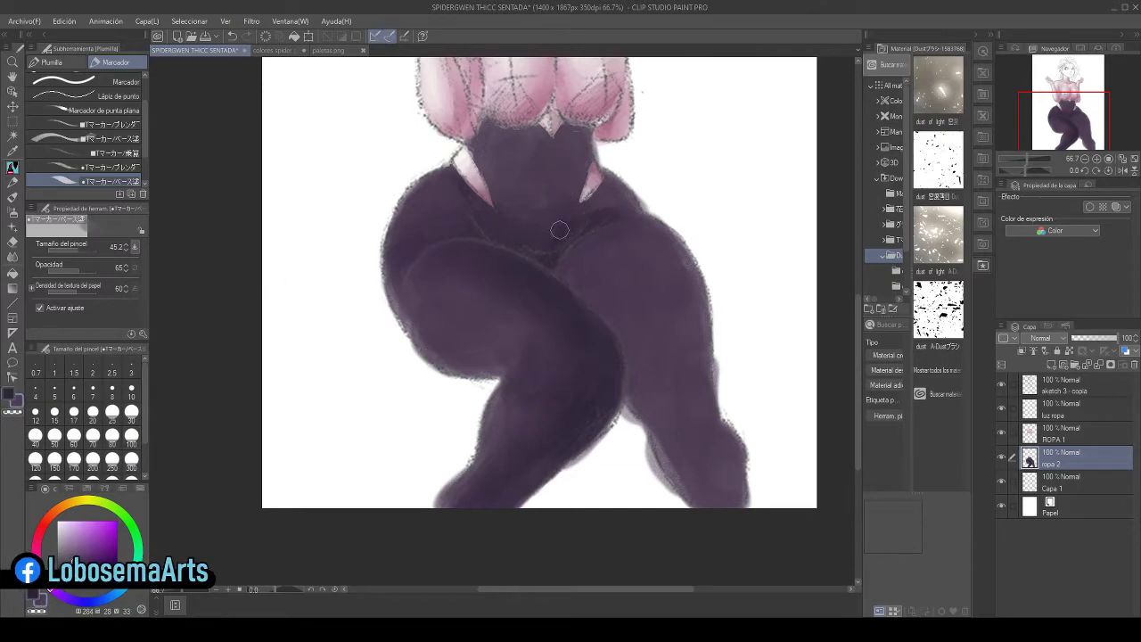
pyautogui.click(1000, 384)
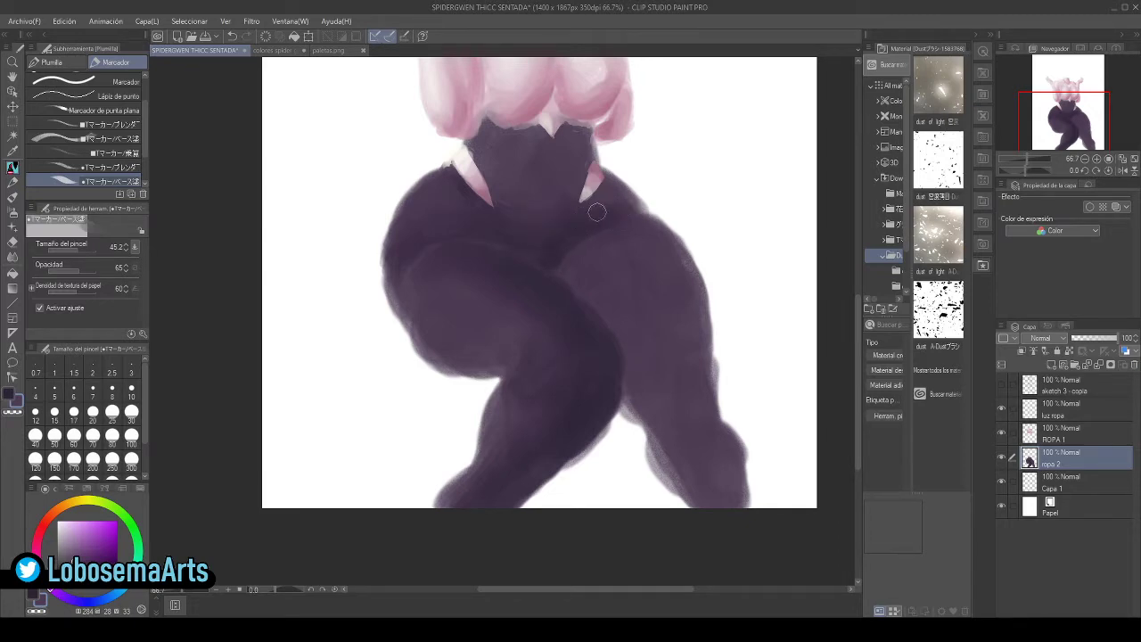
pyautogui.moveTo(603, 208); pyautogui.dragTo(593, 190)
pyautogui.click(1000, 384)
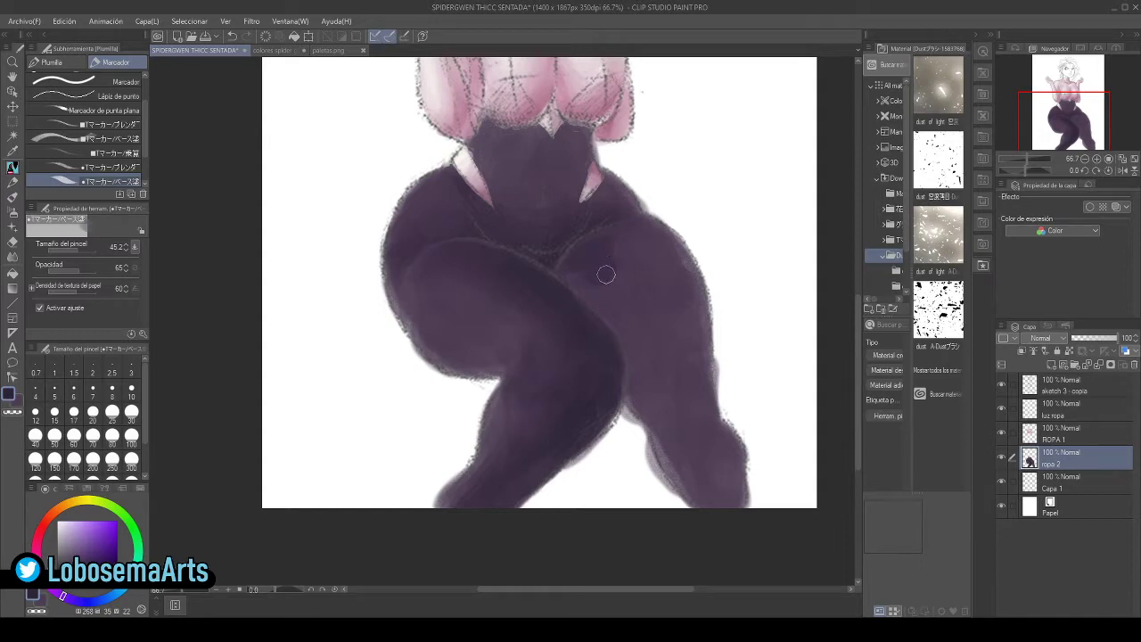
# - Paint dark purple shadows down the straight leg's inner and outer thigh to the knee and calf
pyautogui.moveTo(620, 296); pyautogui.dragTo(647, 343)
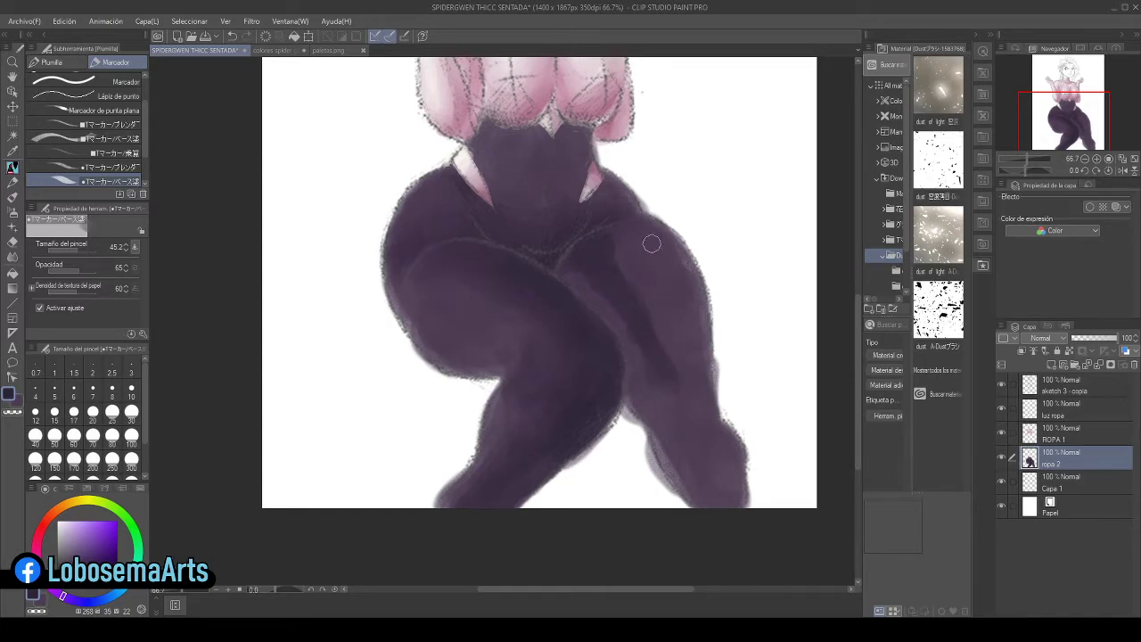
pyautogui.moveTo(646, 233)
pyautogui.mouseDown()
pyautogui.moveTo(690, 353)
pyautogui.moveTo(711, 323)
pyautogui.moveTo(690, 359)
pyautogui.mouseUp()
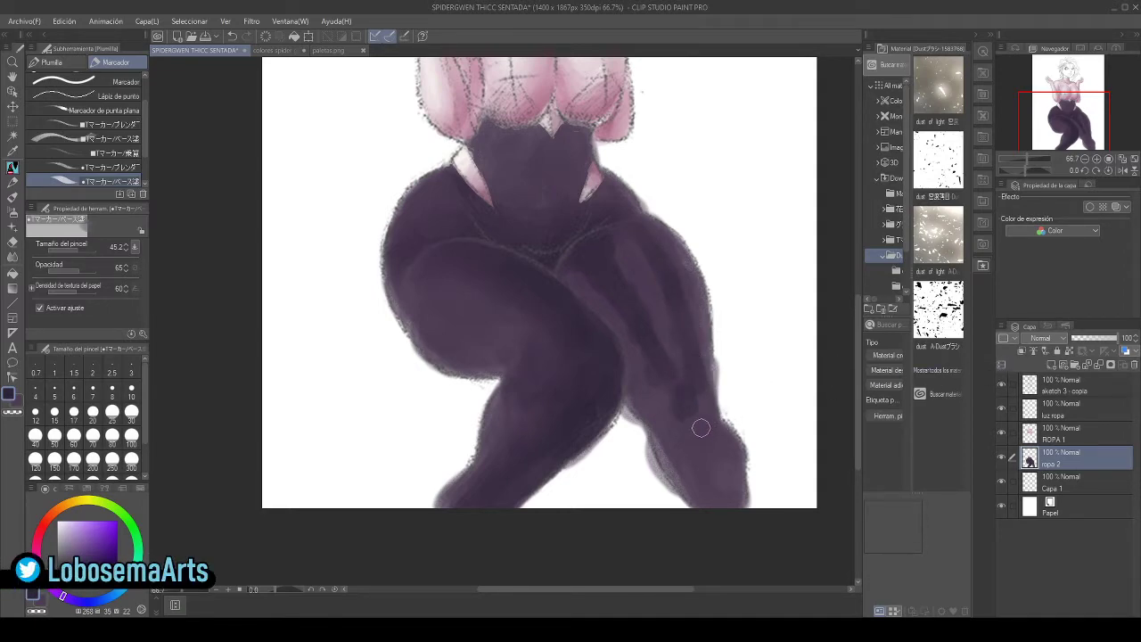
pyautogui.moveTo(685, 441)
pyautogui.mouseDown()
pyautogui.moveTo(698, 445)
pyautogui.moveTo(709, 273)
pyautogui.moveTo(700, 337)
pyautogui.moveTo(691, 283)
pyautogui.moveTo(645, 225)
pyautogui.moveTo(673, 237)
pyautogui.moveTo(647, 230)
pyautogui.moveTo(691, 286)
pyautogui.moveTo(656, 234)
pyautogui.mouseUp()
pyautogui.moveTo(692, 327)
pyautogui.mouseDown()
pyautogui.moveTo(701, 380)
pyautogui.moveTo(692, 326)
pyautogui.moveTo(694, 411)
pyautogui.moveTo(698, 402)
pyautogui.moveTo(687, 431)
pyautogui.moveTo(694, 439)
pyautogui.moveTo(724, 413)
pyautogui.moveTo(700, 443)
pyautogui.moveTo(731, 425)
pyautogui.moveTo(699, 451)
pyautogui.moveTo(717, 435)
pyautogui.moveTo(725, 441)
pyautogui.moveTo(704, 431)
pyautogui.moveTo(736, 503)
pyautogui.moveTo(734, 466)
pyautogui.moveTo(710, 436)
pyautogui.mouseUp()
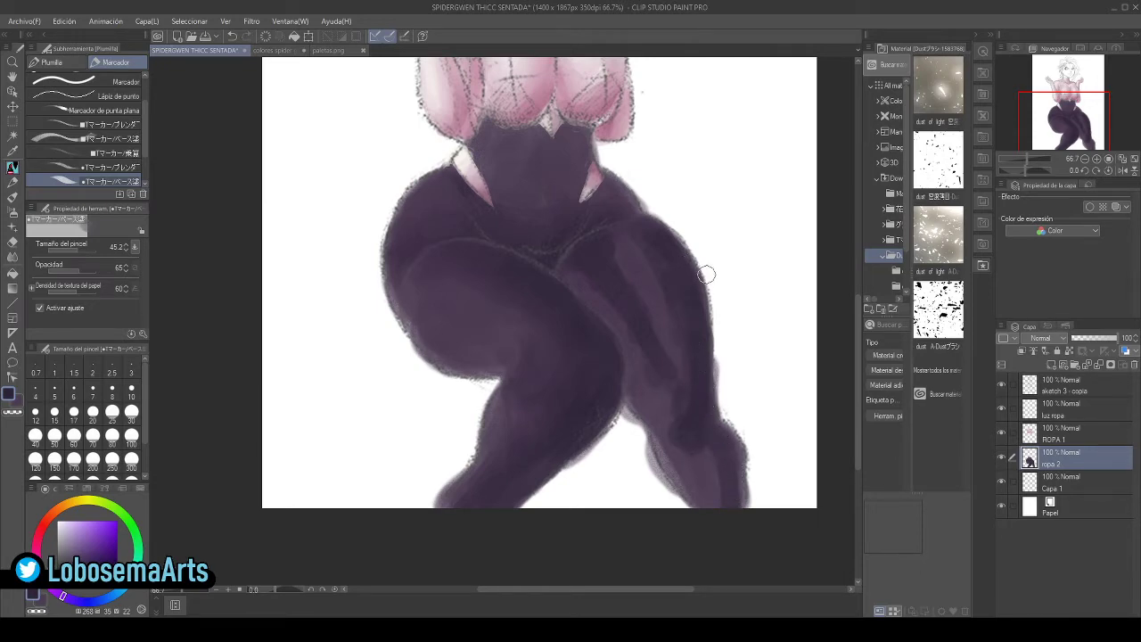
pyautogui.moveTo(654, 358)
pyautogui.mouseDown()
pyautogui.moveTo(688, 420)
pyautogui.moveTo(717, 394)
pyautogui.moveTo(682, 345)
pyautogui.mouseUp()
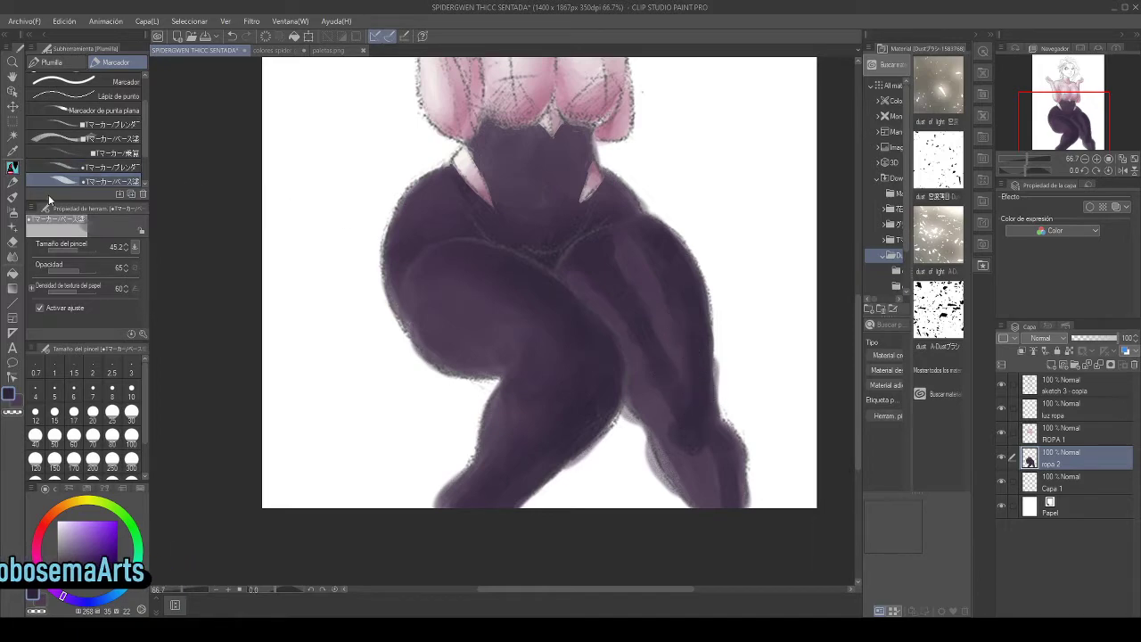
# - Blend the straight leg's thigh and knee shadows with lighter and dark purple, checking them with sketch 3 - copia hidden and shown
pyautogui.click(43, 603)
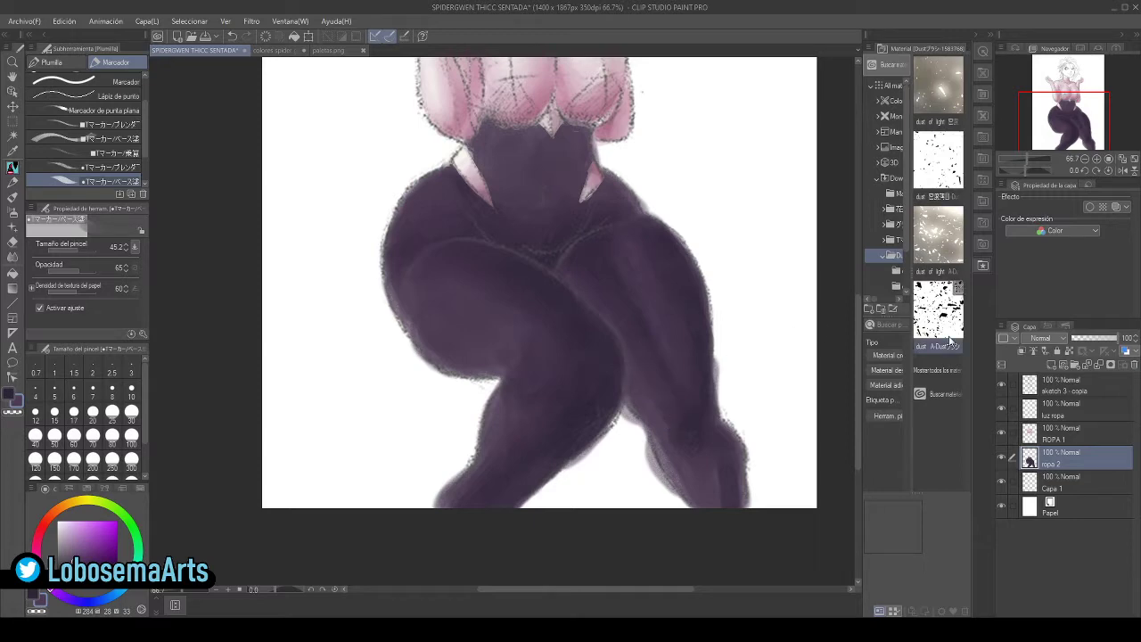
pyautogui.click(1001, 384)
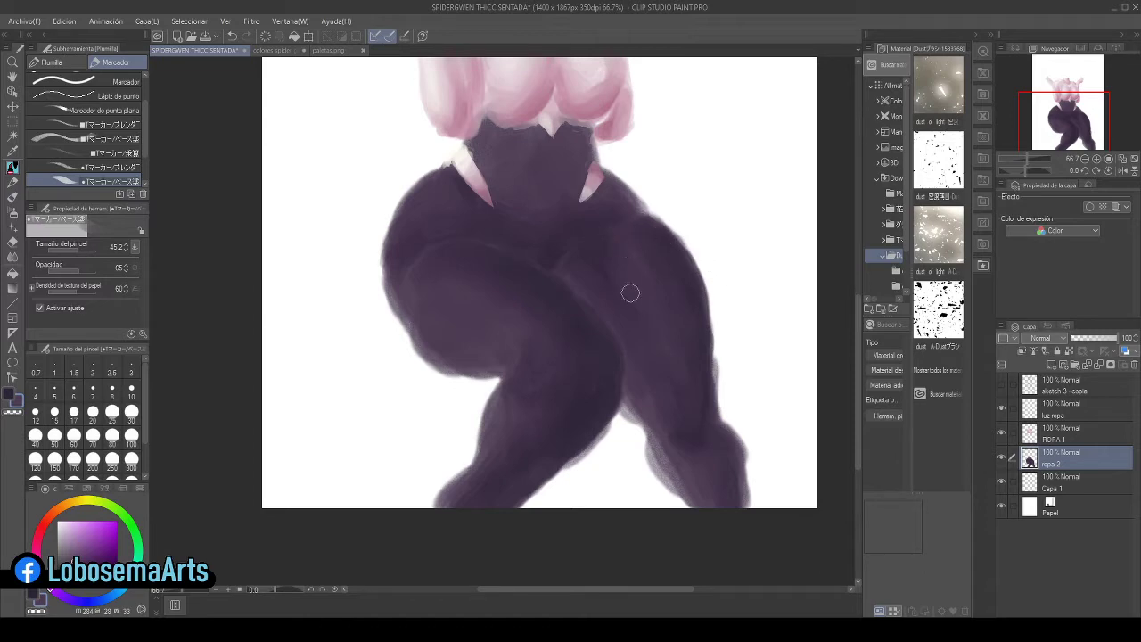
pyautogui.click(33, 595)
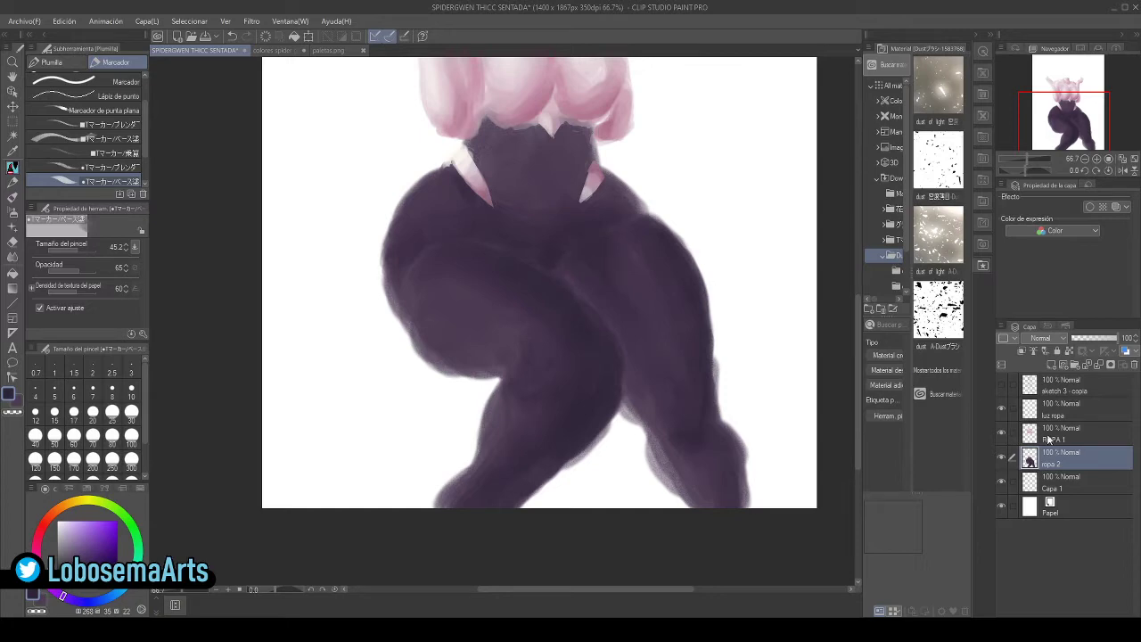
pyautogui.click(1001, 384)
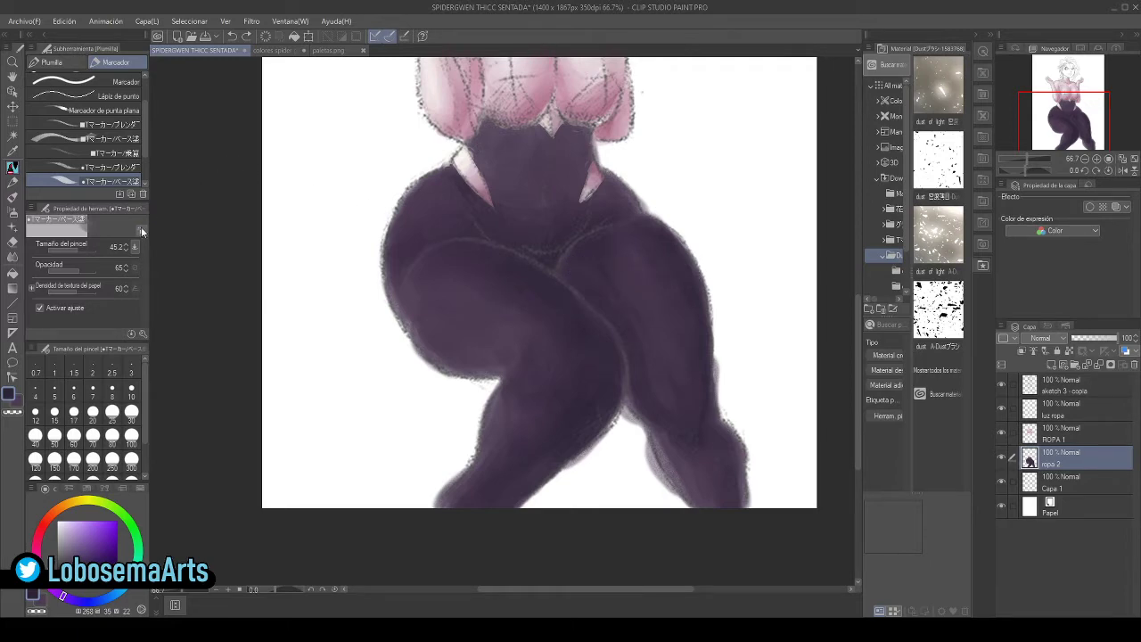
pyautogui.click(73, 561)
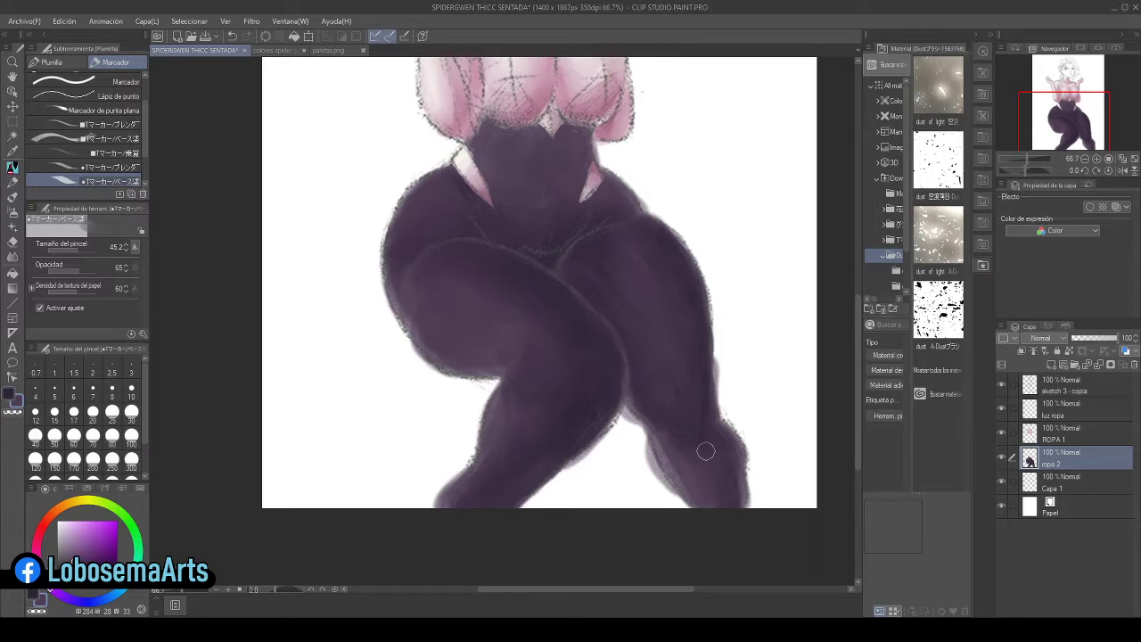
pyautogui.click(1001, 383)
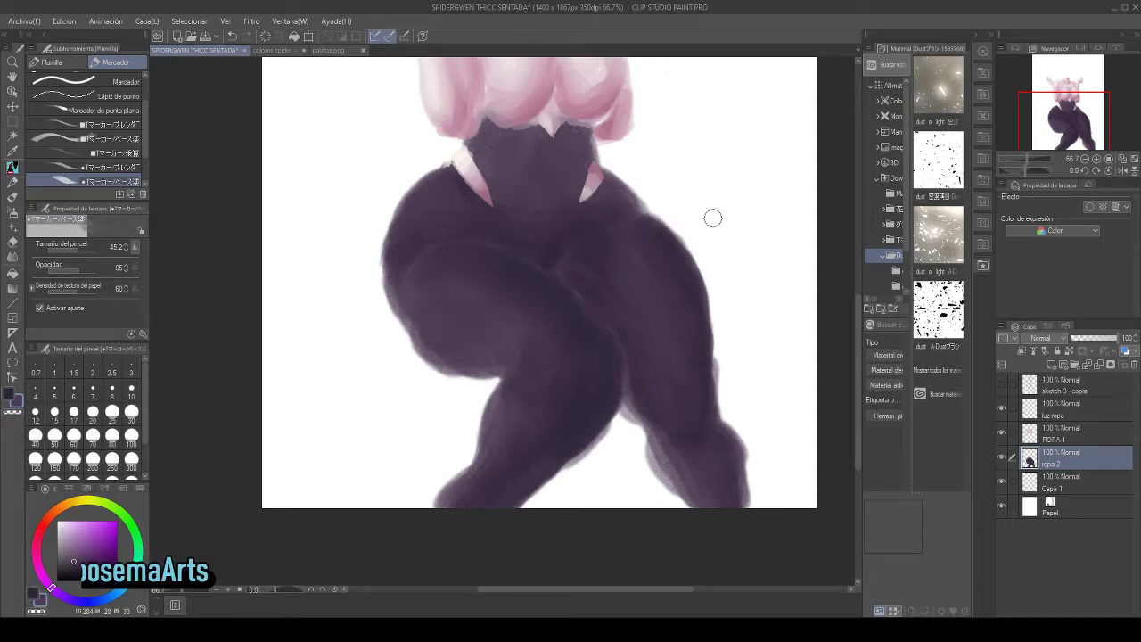
pyautogui.click(1001, 383)
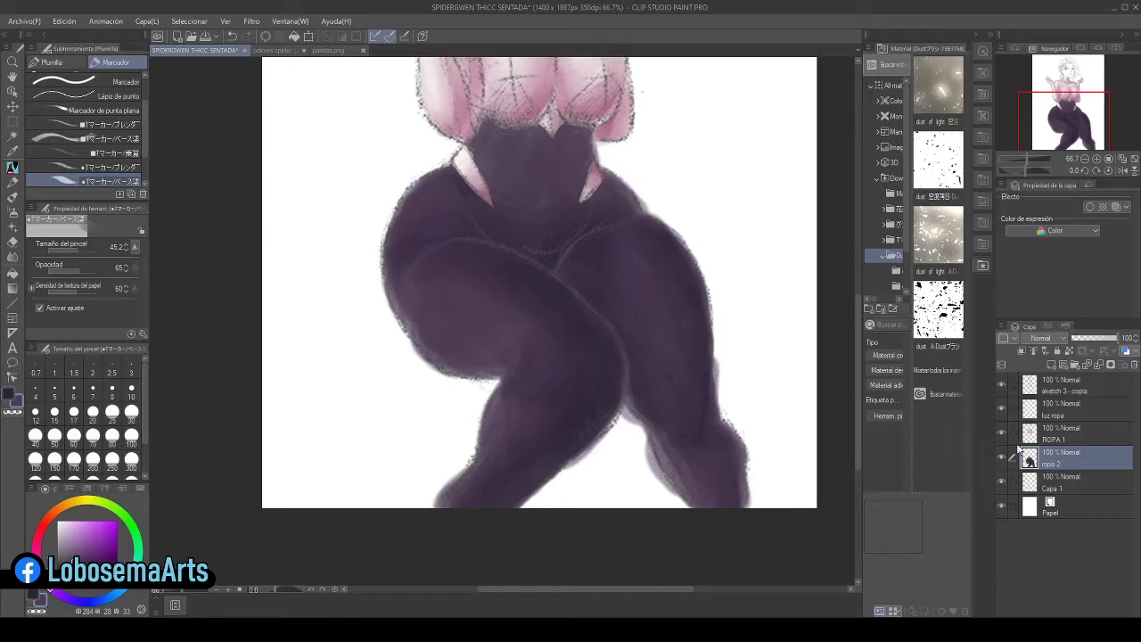
# - Lower the ropa 2 layer's opacity to 74% and erase the purple overflow along the underside of the bent thigh
pyautogui.click(1107, 340)
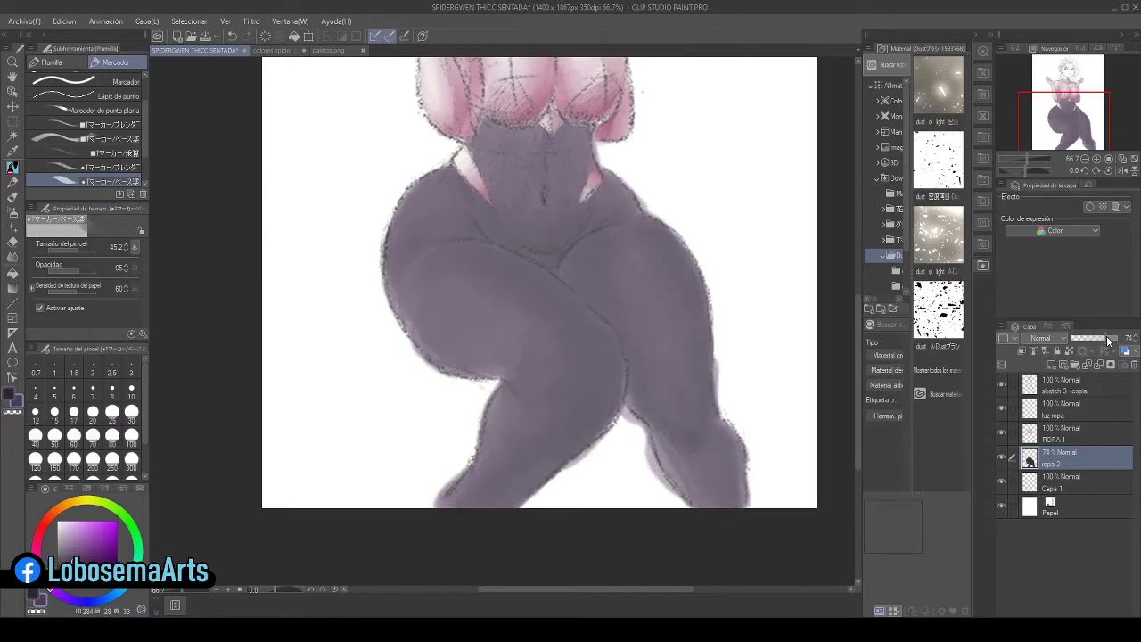
pyautogui.scroll(5, 500, 310)
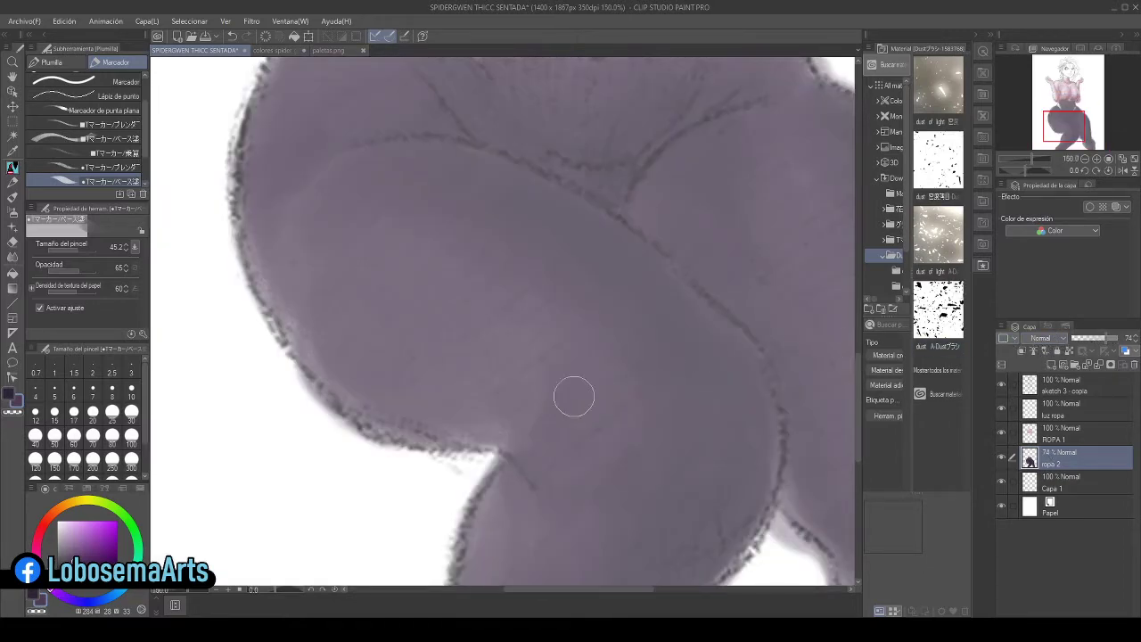
pyautogui.press('e')
pyautogui.moveTo(294, 377); pyautogui.dragTo(398, 453)
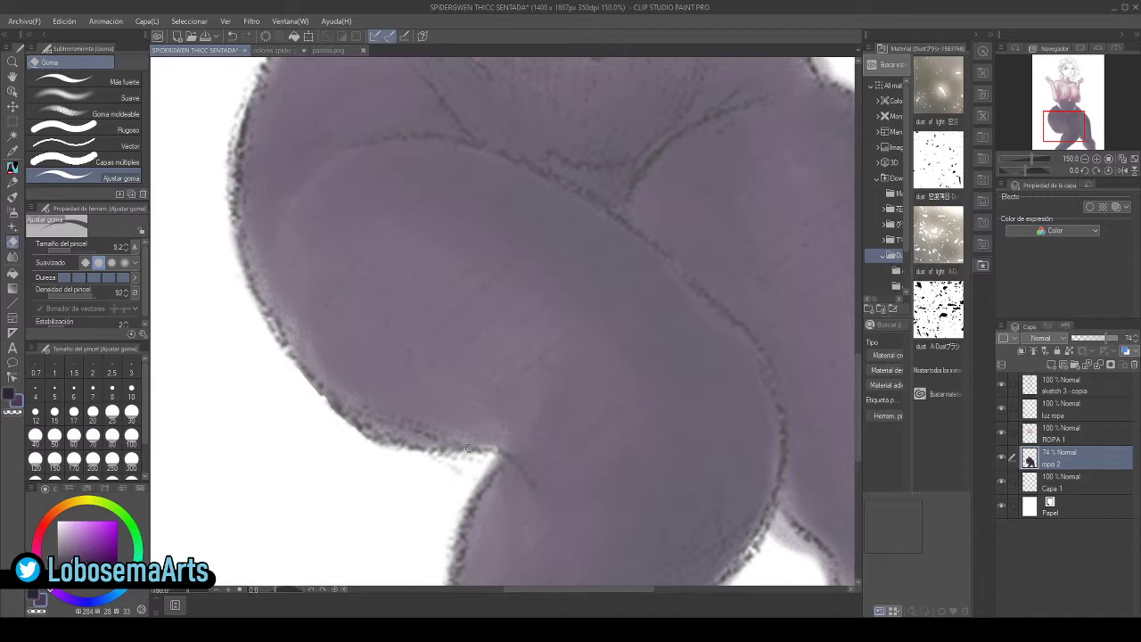
# - Erase the purple overflow outside the sketch line along the waist and hip on the straight leg's side
pyautogui.moveTo(860, 379); pyautogui.dragTo(860, 336)
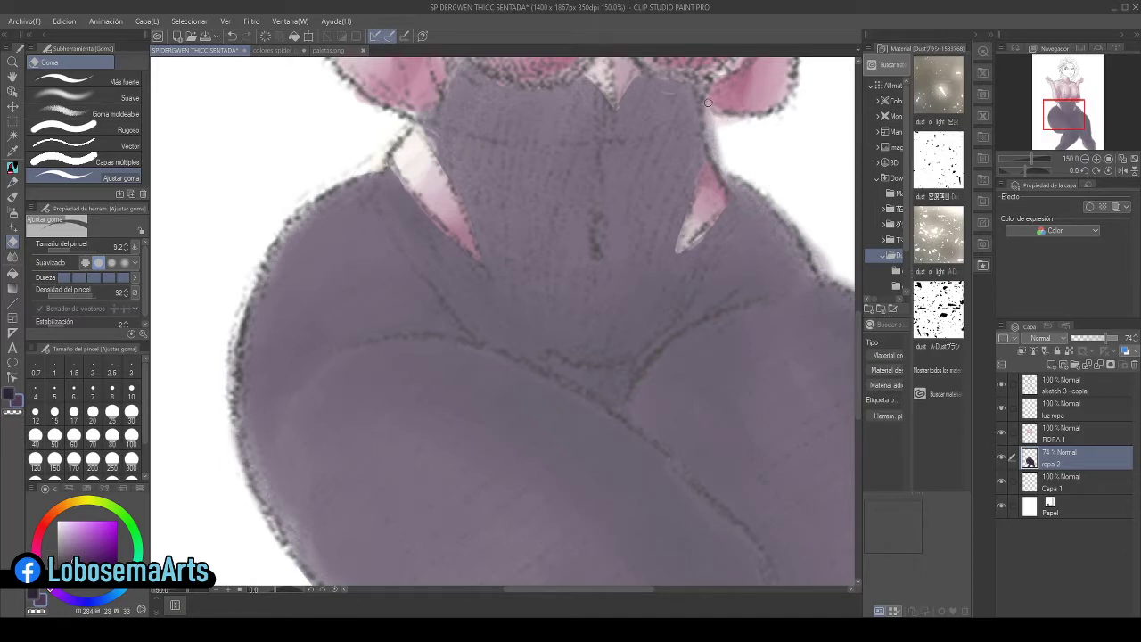
pyautogui.moveTo(708, 112); pyautogui.dragTo(729, 168)
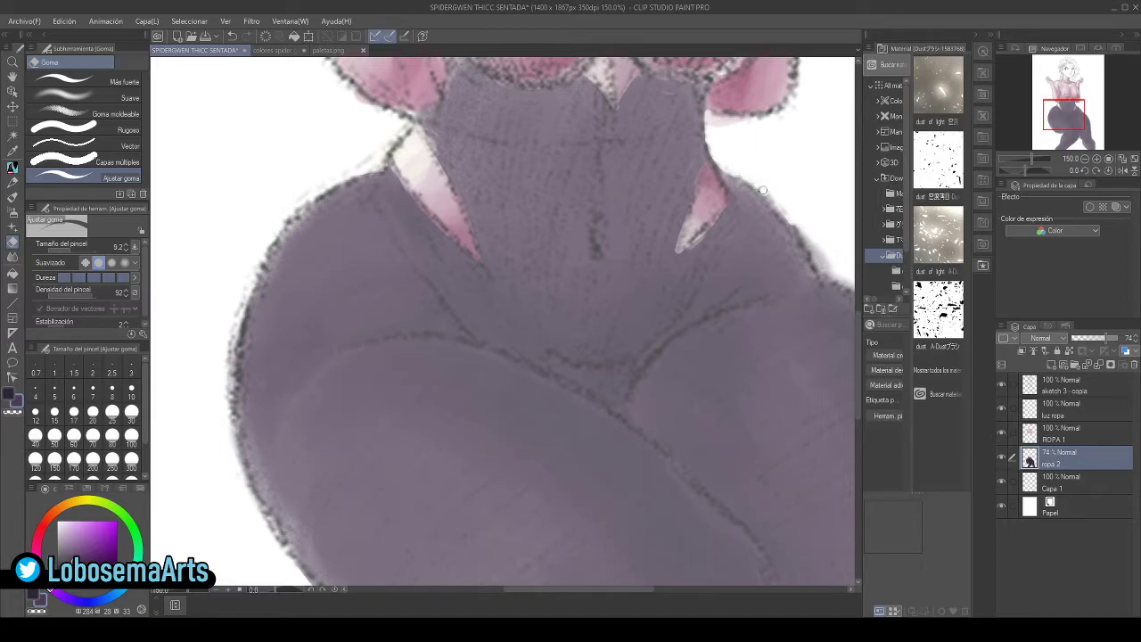
pyautogui.click(1083, 169)
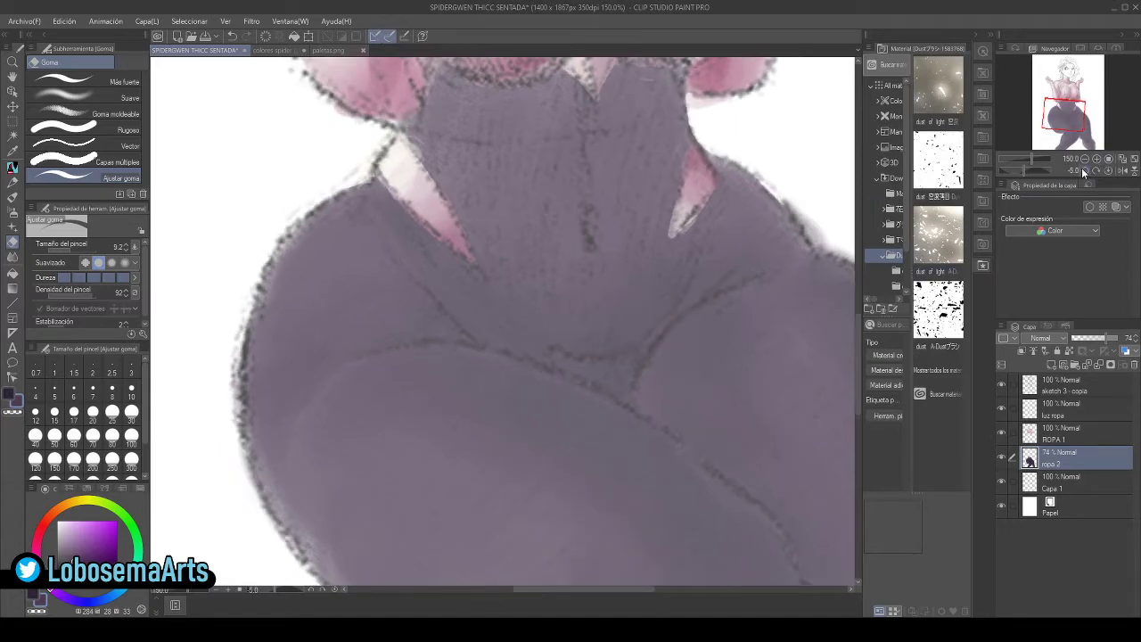
pyautogui.click(1083, 170)
pyautogui.click(1084, 169)
pyautogui.click(1084, 169)
pyautogui.moveTo(858, 380); pyautogui.dragTo(857, 316)
pyautogui.moveTo(685, 385)
pyautogui.mouseDown()
pyautogui.moveTo(689, 388)
pyautogui.moveTo(625, 374)
pyautogui.moveTo(642, 374)
pyautogui.moveTo(567, 377)
pyautogui.mouseUp()
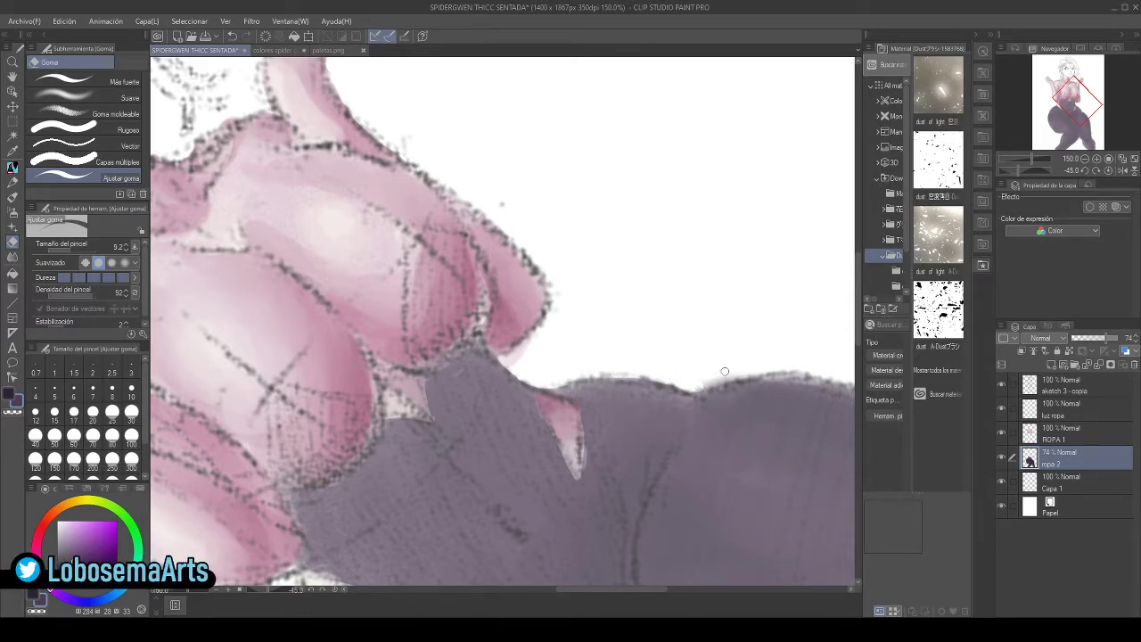
pyautogui.moveTo(698, 389)
pyautogui.mouseDown()
pyautogui.moveTo(763, 365)
pyautogui.moveTo(731, 379)
pyautogui.moveTo(753, 372)
pyautogui.mouseUp()
# - Erase the purple overflow along the straight leg's outer contour, from the upper thigh down to the calf
pyautogui.moveTo(647, 594); pyautogui.dragTo(692, 592)
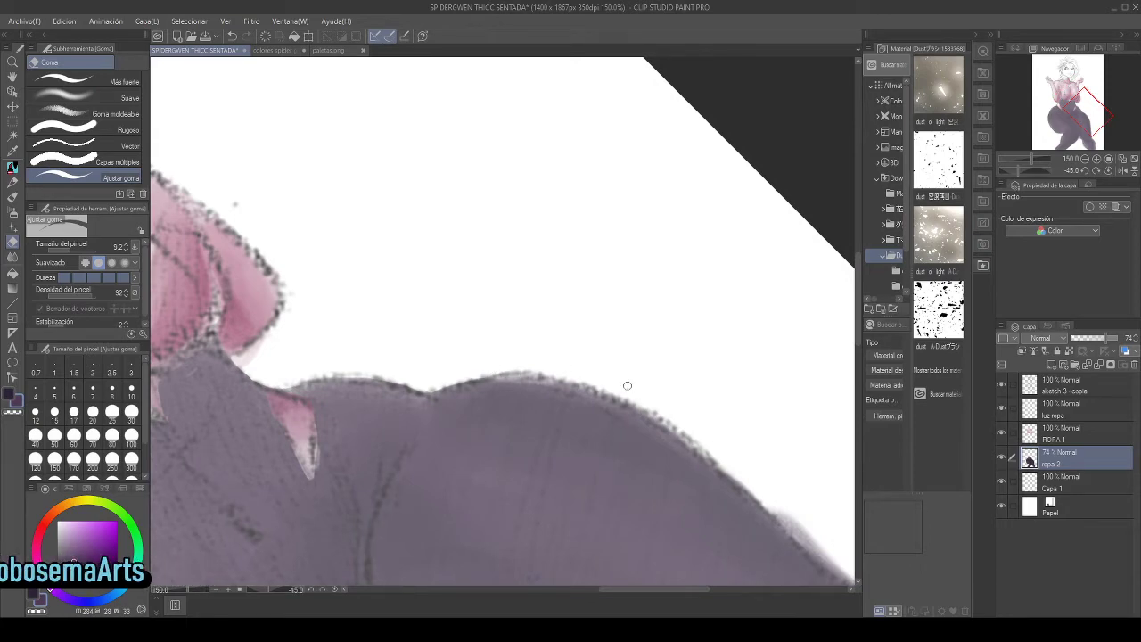
pyautogui.click(1098, 172)
pyautogui.click(1097, 171)
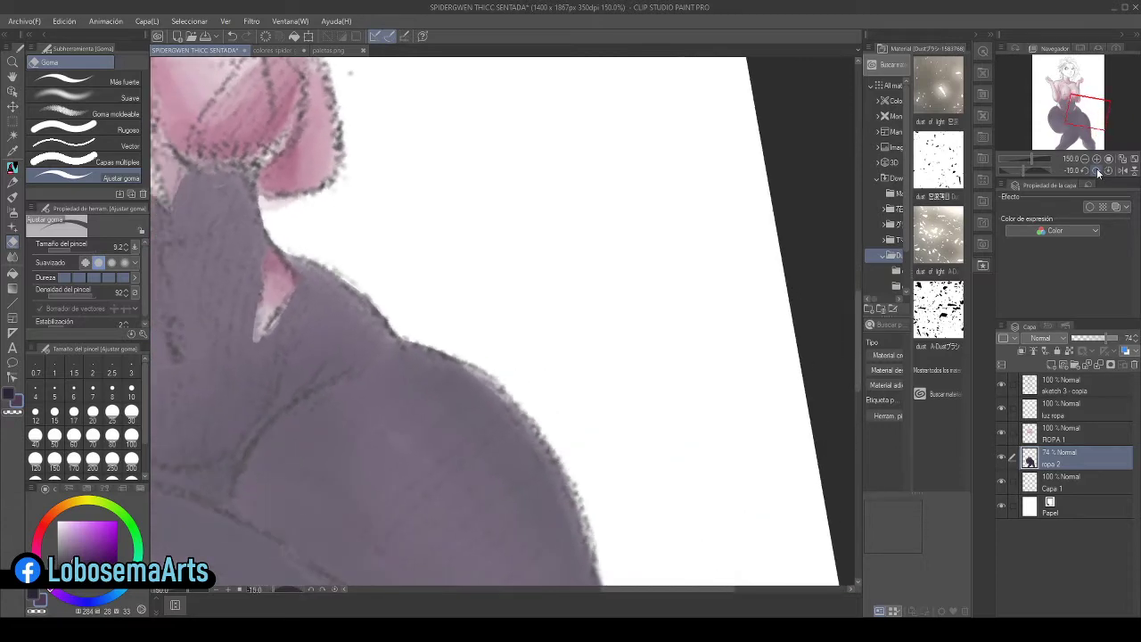
pyautogui.click(1097, 171)
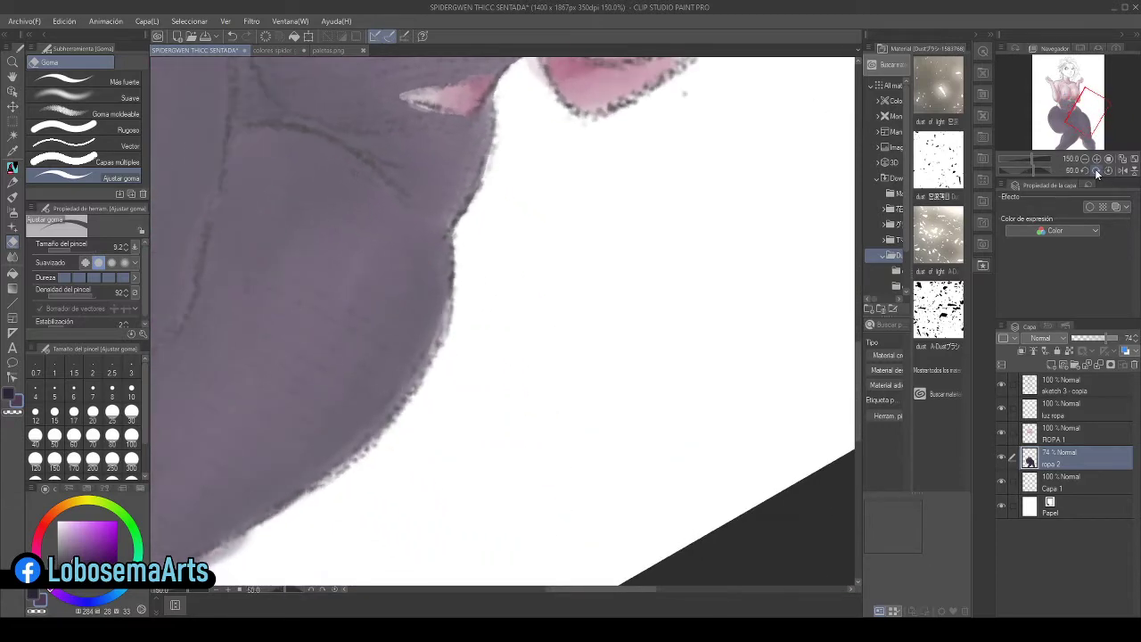
pyautogui.moveTo(628, 600); pyautogui.dragTo(550, 592)
pyautogui.moveTo(527, 472)
pyautogui.mouseDown()
pyautogui.moveTo(588, 452)
pyautogui.moveTo(581, 443)
pyautogui.moveTo(637, 436)
pyautogui.moveTo(586, 451)
pyautogui.mouseUp()
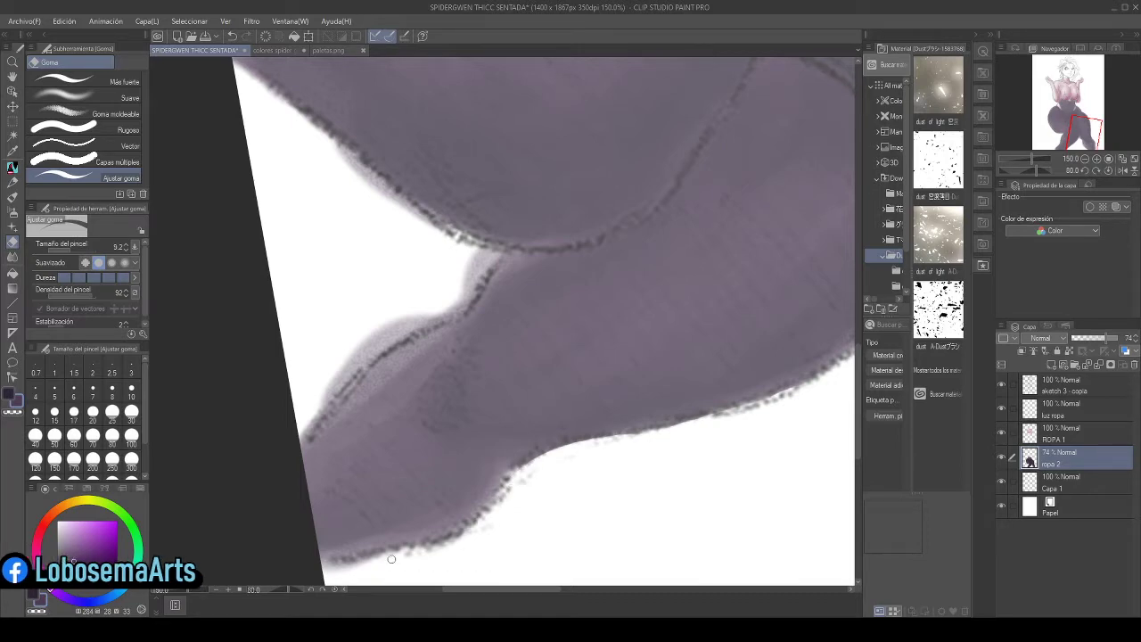
pyautogui.moveTo(329, 572)
pyautogui.mouseDown()
pyautogui.moveTo(430, 552)
pyautogui.moveTo(313, 571)
pyautogui.moveTo(478, 529)
pyautogui.mouseUp()
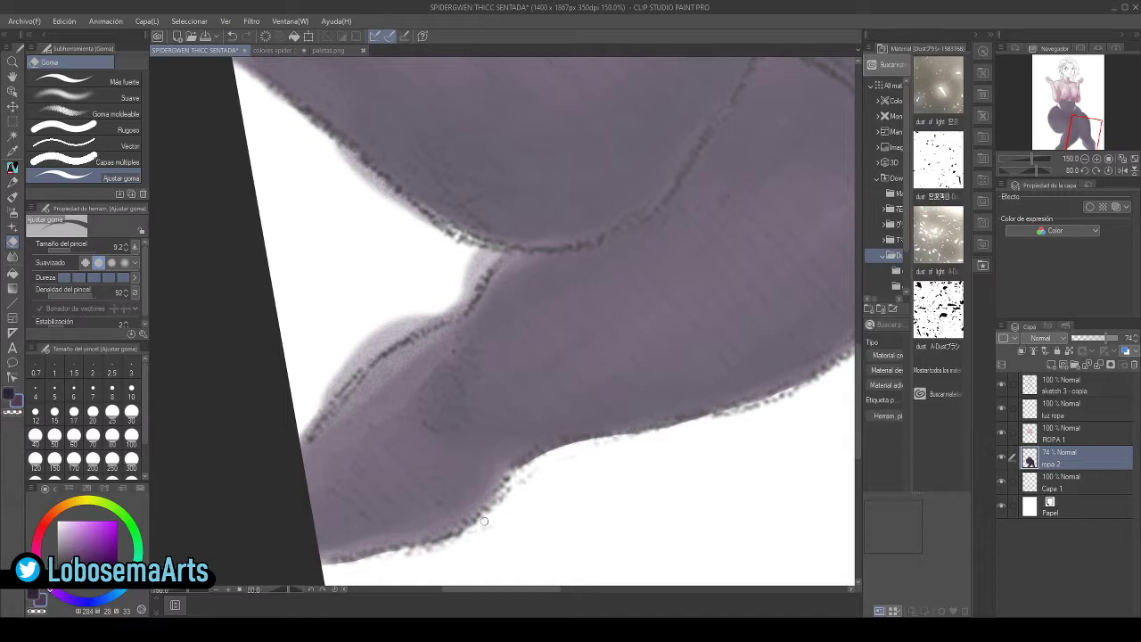
# - Erase the purple overflow along the straight leg's inner knee and calf up to the sketch line
pyautogui.moveTo(488, 257)
pyautogui.mouseDown()
pyautogui.moveTo(473, 264)
pyautogui.moveTo(490, 254)
pyautogui.moveTo(469, 248)
pyautogui.moveTo(473, 278)
pyautogui.moveTo(490, 259)
pyautogui.moveTo(473, 290)
pyautogui.moveTo(487, 269)
pyautogui.moveTo(466, 274)
pyautogui.moveTo(462, 306)
pyautogui.moveTo(453, 301)
pyautogui.moveTo(465, 310)
pyautogui.moveTo(366, 337)
pyautogui.mouseUp()
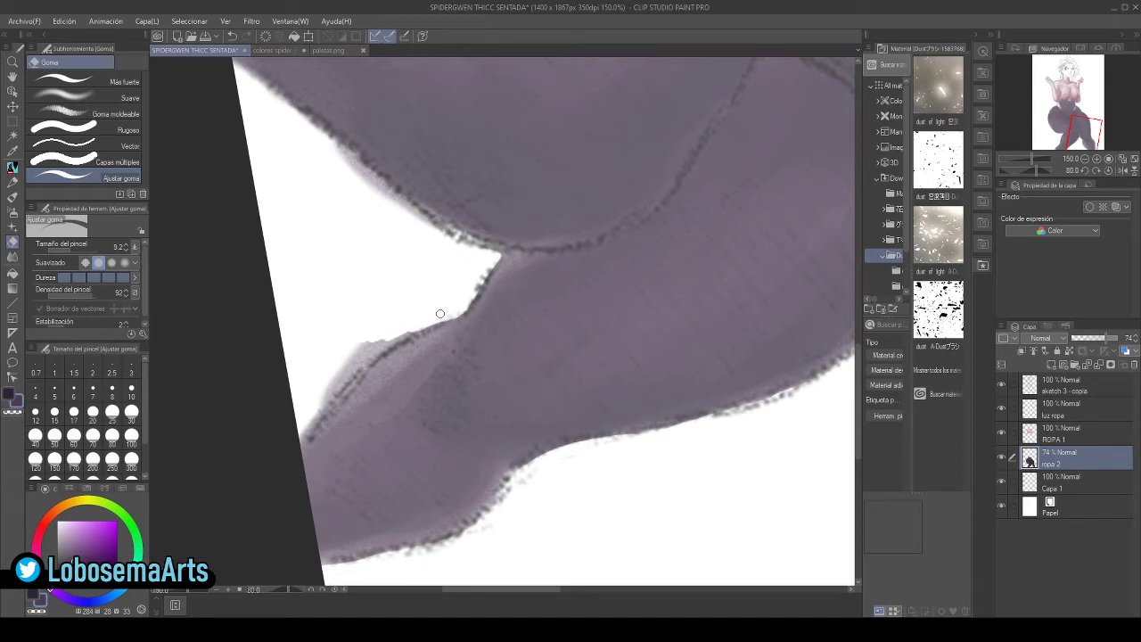
pyautogui.moveTo(450, 314)
pyautogui.mouseDown()
pyautogui.moveTo(358, 353)
pyautogui.moveTo(423, 326)
pyautogui.moveTo(359, 365)
pyautogui.moveTo(402, 332)
pyautogui.moveTo(385, 327)
pyautogui.moveTo(333, 383)
pyautogui.moveTo(415, 323)
pyautogui.moveTo(328, 400)
pyautogui.mouseUp()
pyautogui.moveTo(378, 347); pyautogui.dragTo(305, 416)
pyautogui.moveTo(355, 370)
pyautogui.mouseDown()
pyautogui.moveTo(298, 436)
pyautogui.moveTo(362, 370)
pyautogui.moveTo(335, 374)
pyautogui.moveTo(311, 422)
pyautogui.moveTo(338, 386)
pyautogui.moveTo(296, 445)
pyautogui.mouseUp()
pyautogui.moveTo(342, 376); pyautogui.dragTo(300, 444)
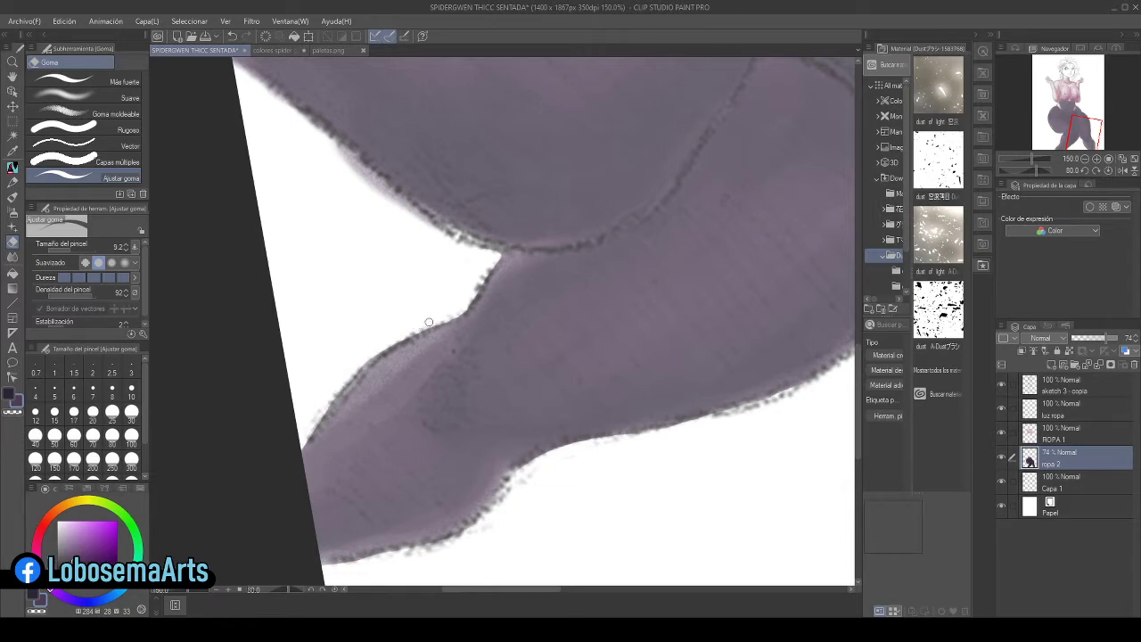
# - Clean the purple overflow from both edges of the bent leg's lower part, undoing the last eraser stroke
pyautogui.click(1085, 168)
pyautogui.click(1085, 167)
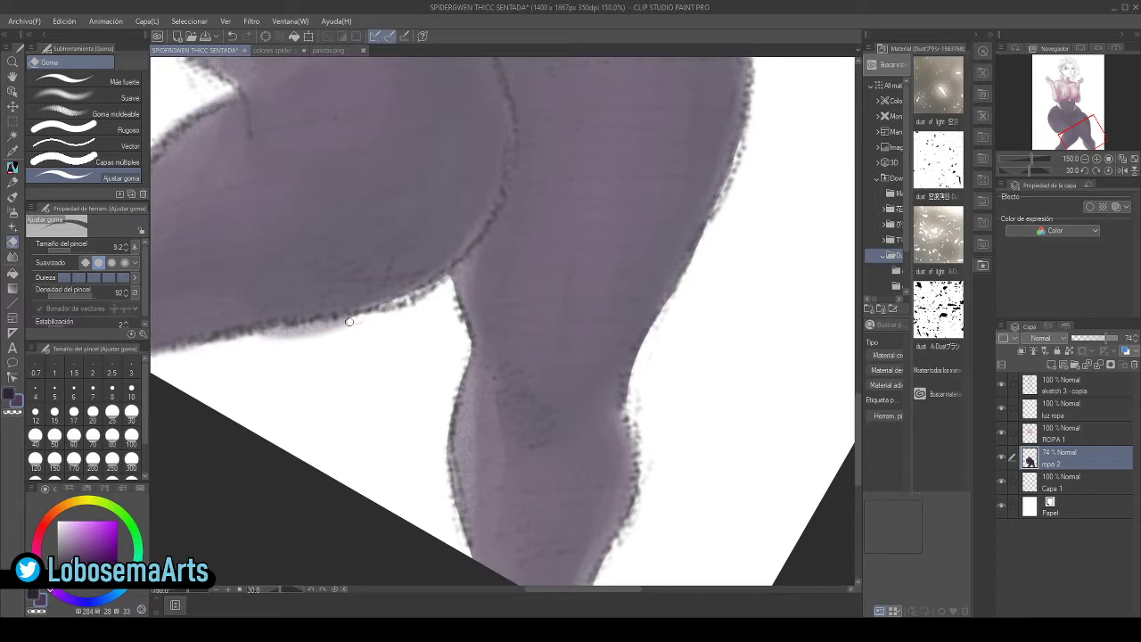
pyautogui.moveTo(384, 309)
pyautogui.mouseDown()
pyautogui.moveTo(260, 348)
pyautogui.moveTo(378, 311)
pyautogui.moveTo(278, 332)
pyautogui.moveTo(338, 330)
pyautogui.moveTo(189, 347)
pyautogui.mouseUp()
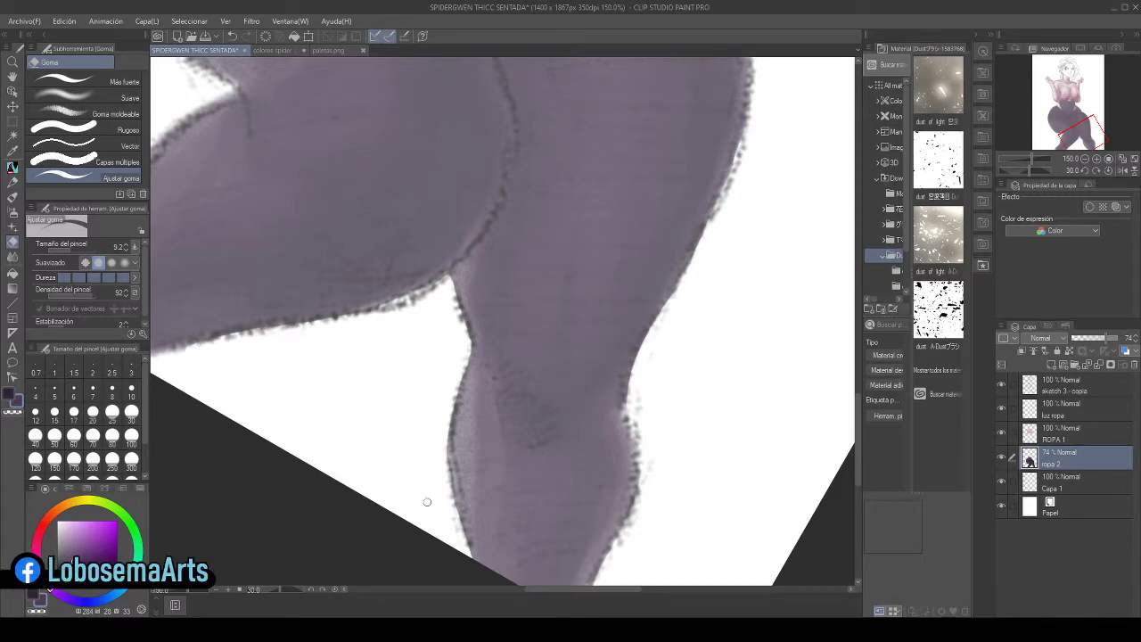
pyautogui.moveTo(542, 588); pyautogui.dragTo(498, 473)
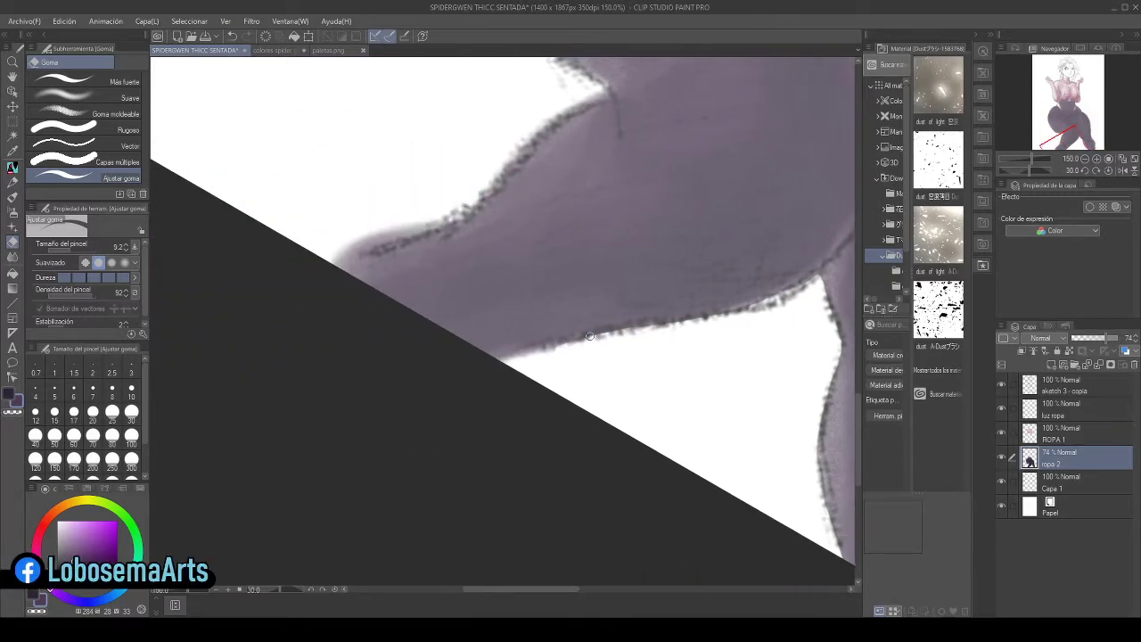
pyautogui.moveTo(602, 337); pyautogui.dragTo(500, 361)
pyautogui.moveTo(450, 213); pyautogui.dragTo(339, 252)
pyautogui.moveTo(442, 220)
pyautogui.mouseDown()
pyautogui.moveTo(293, 269)
pyautogui.moveTo(381, 240)
pyautogui.moveTo(317, 266)
pyautogui.mouseUp()
pyautogui.hotkey('ctrl', 'z')
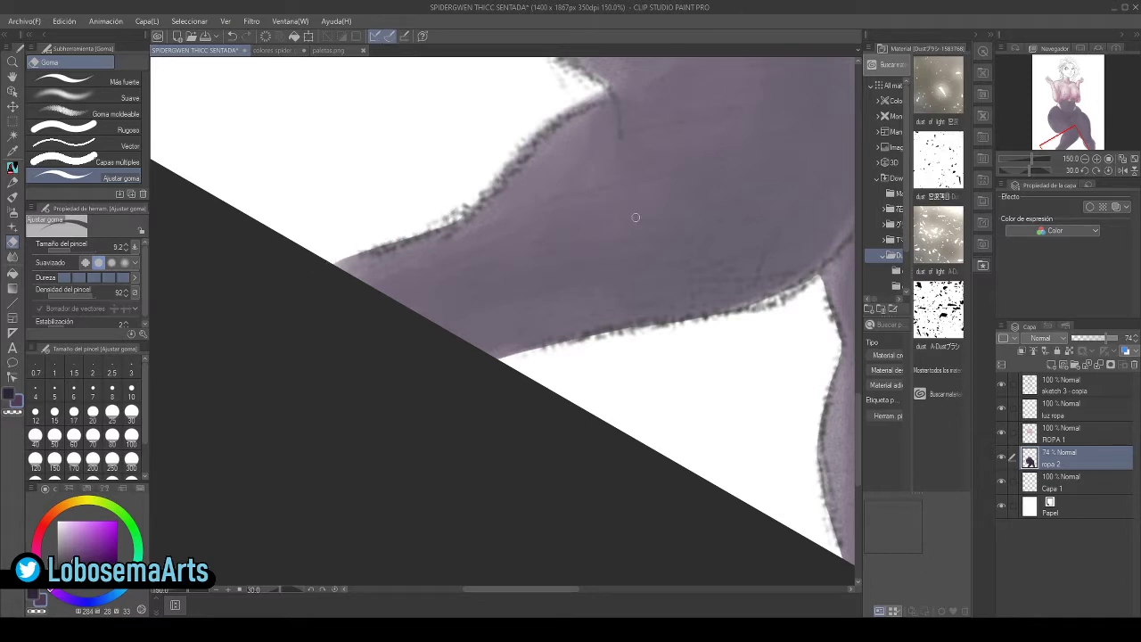
# - Restore the unrotated view of the figure and raise the ropa 2 layer's opacity to 99%
pyautogui.click(1110, 163)
pyautogui.click(1099, 166)
pyautogui.click(1100, 170)
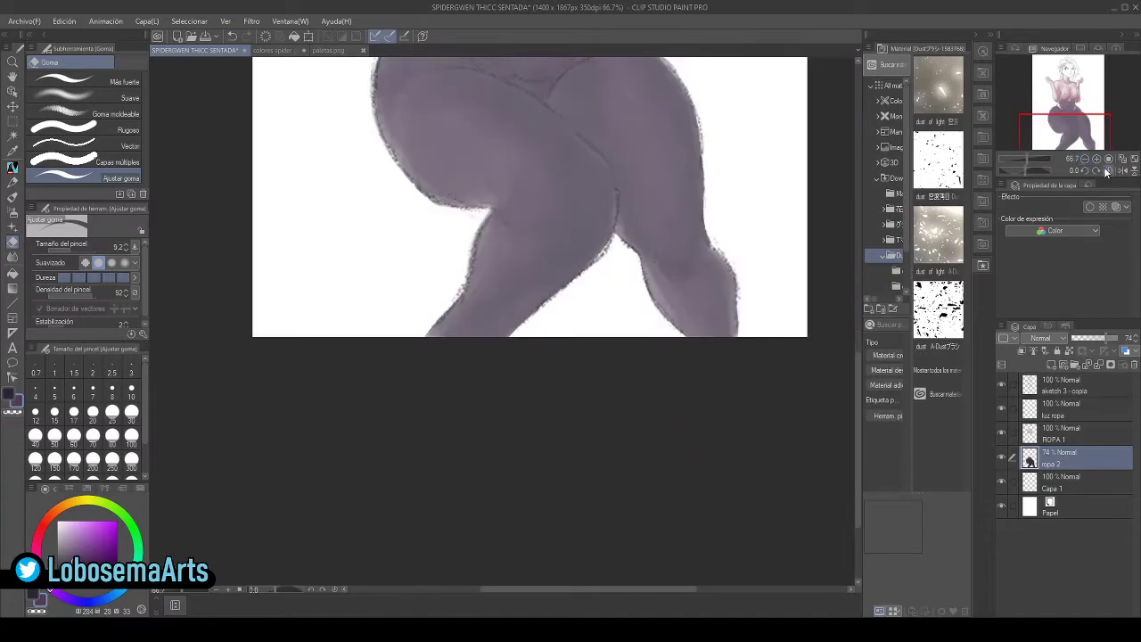
pyautogui.click(1085, 159)
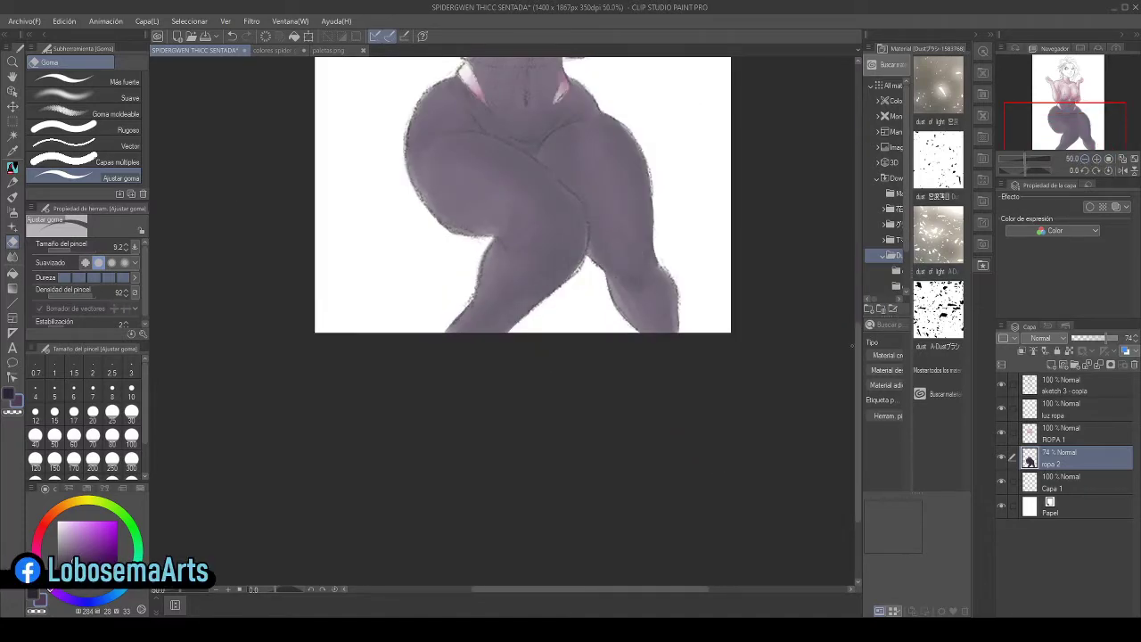
pyautogui.moveTo(858, 343); pyautogui.dragTo(858, 308)
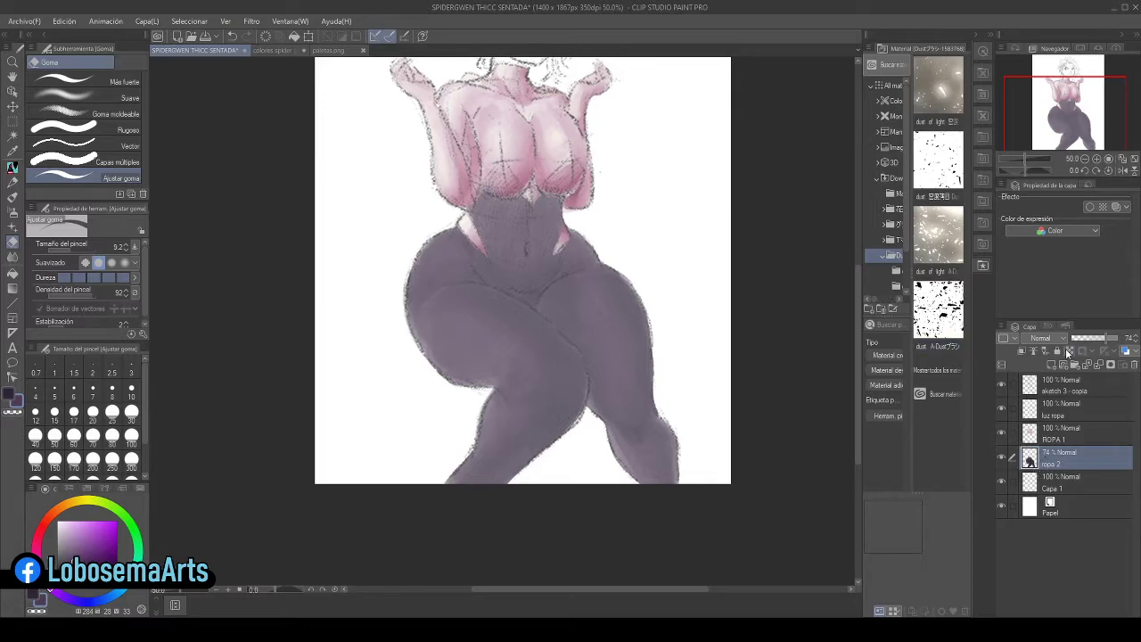
pyautogui.moveTo(1108, 341); pyautogui.dragTo(1116, 339)
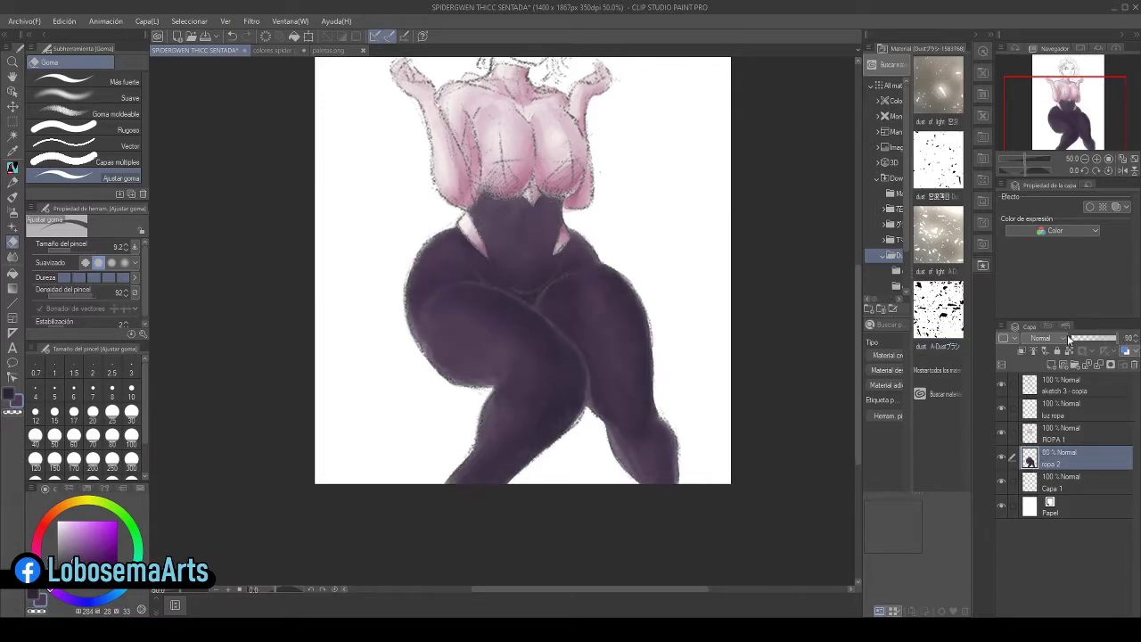
# - Review the coloured figure with the sketch 3 - copia layer hidden, and show the layer again
pyautogui.click(1002, 384)
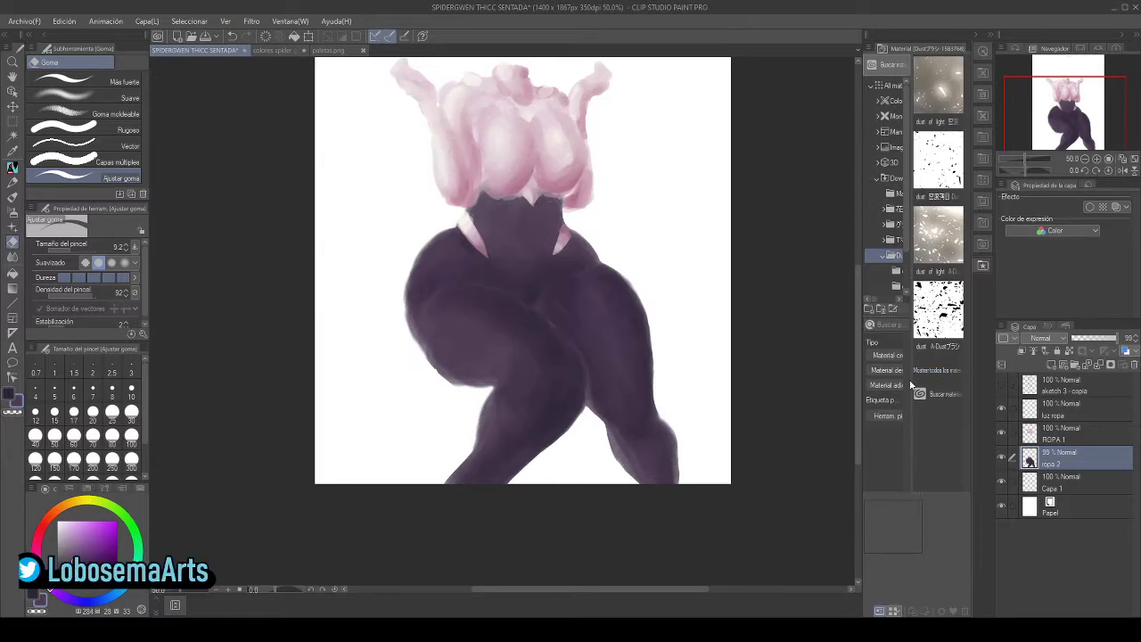
pyautogui.moveTo(856, 406); pyautogui.dragTo(859, 376)
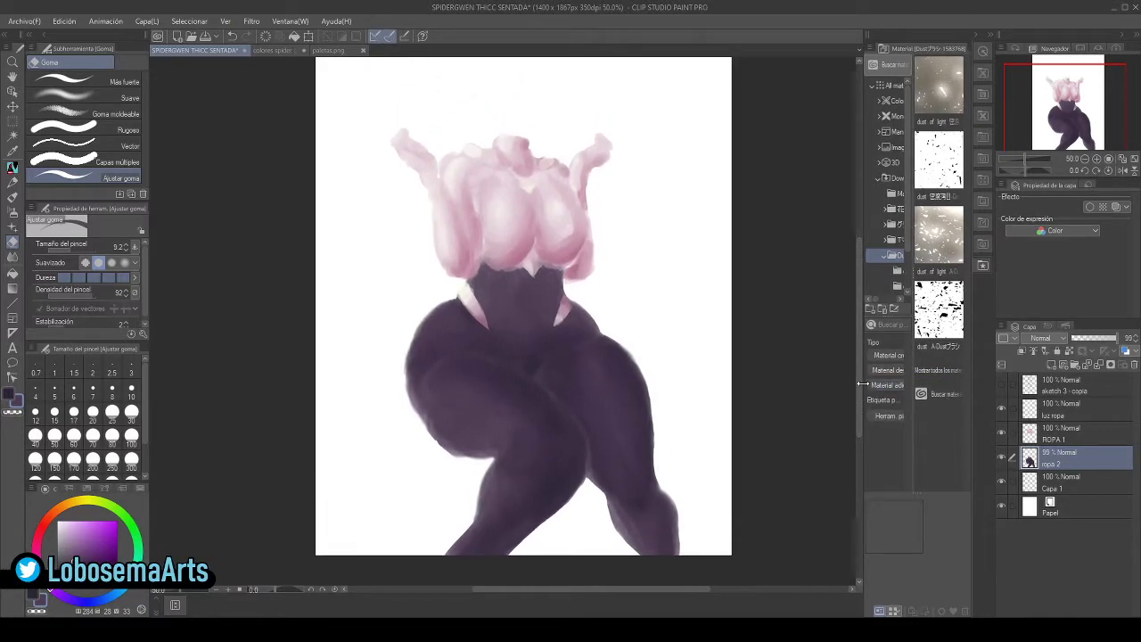
pyautogui.moveTo(859, 384); pyautogui.dragTo(860, 393)
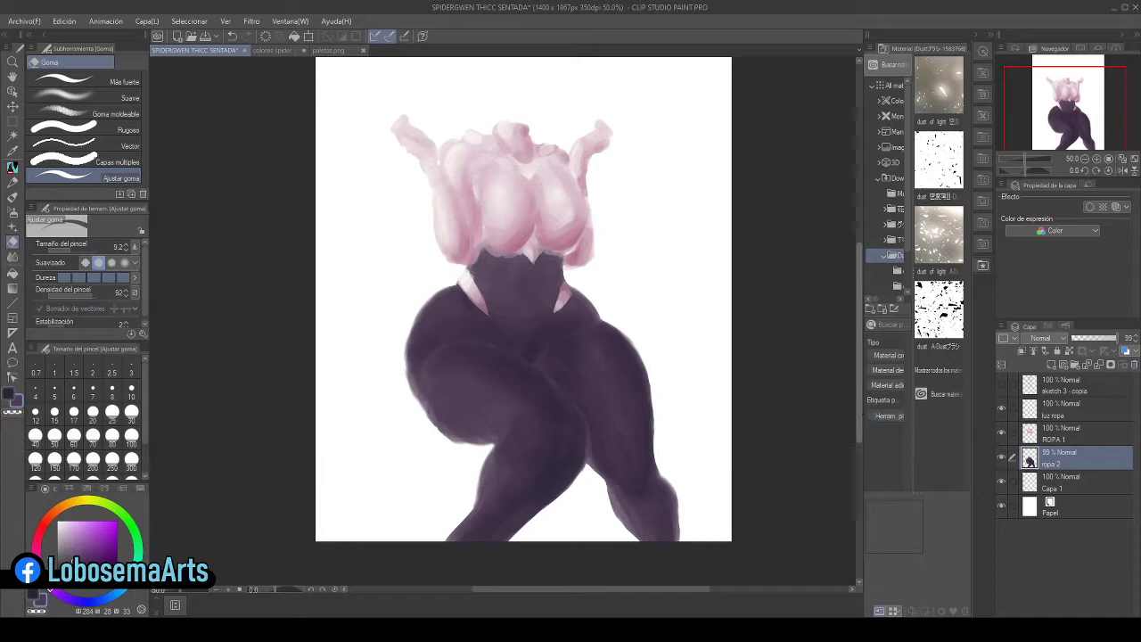
pyautogui.click(1001, 384)
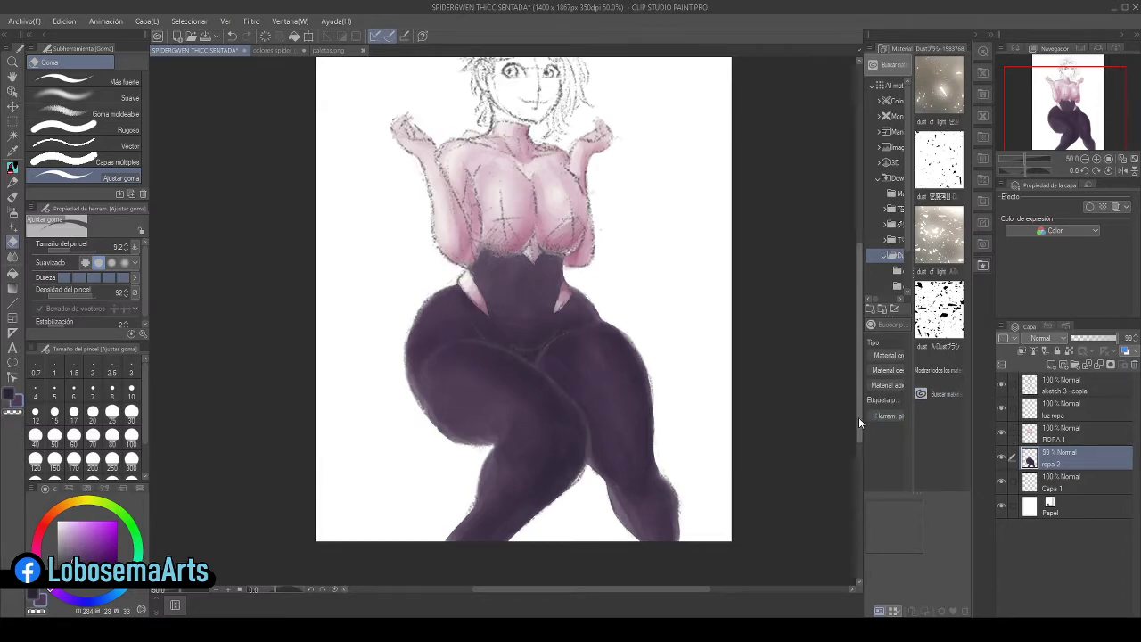
pyautogui.moveTo(858, 417); pyautogui.dragTo(859, 395)
# - Move the ropa 2 layer above ROPA 1 and lower its opacity to 64%
pyautogui.scroll(3, 775, 272)
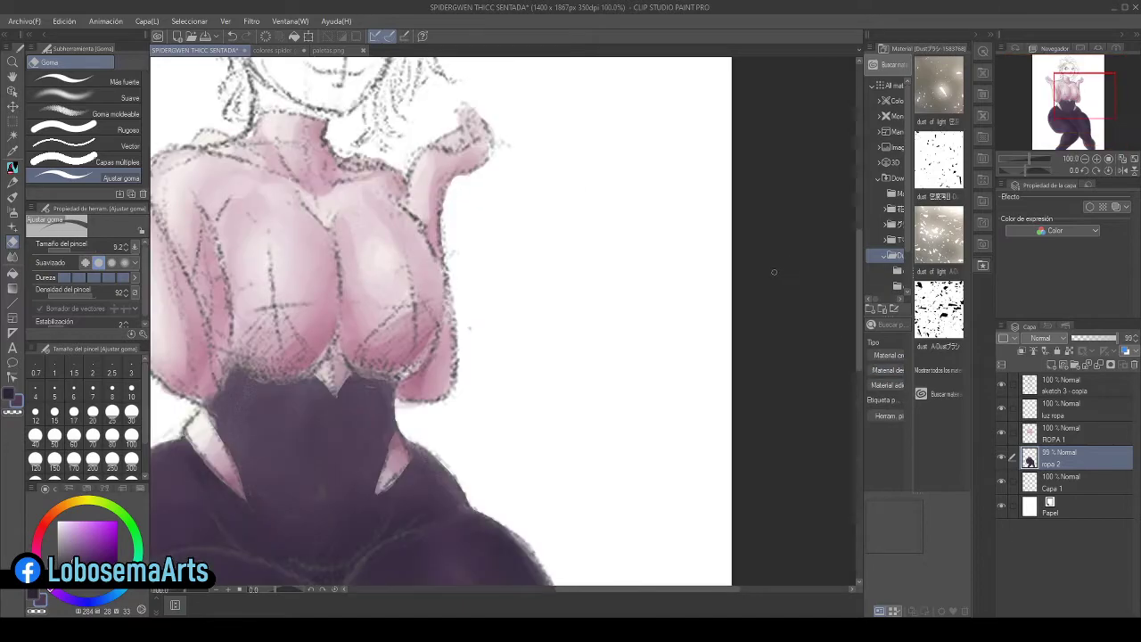
pyautogui.hscroll(-3, 705, 590)
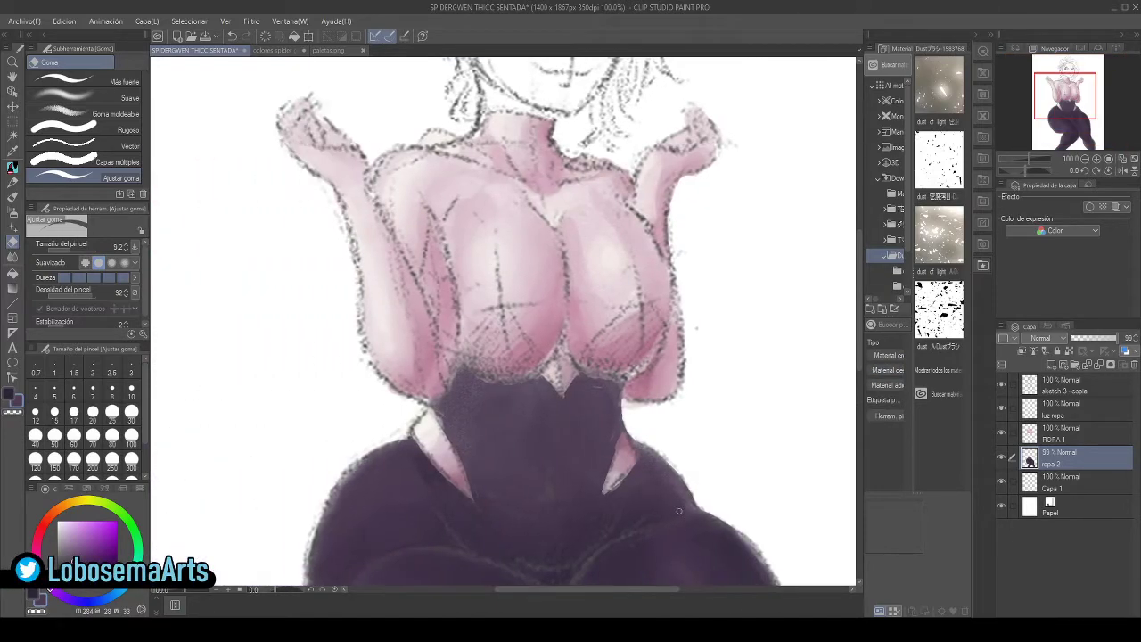
pyautogui.moveTo(1068, 458); pyautogui.dragTo(1083, 441)
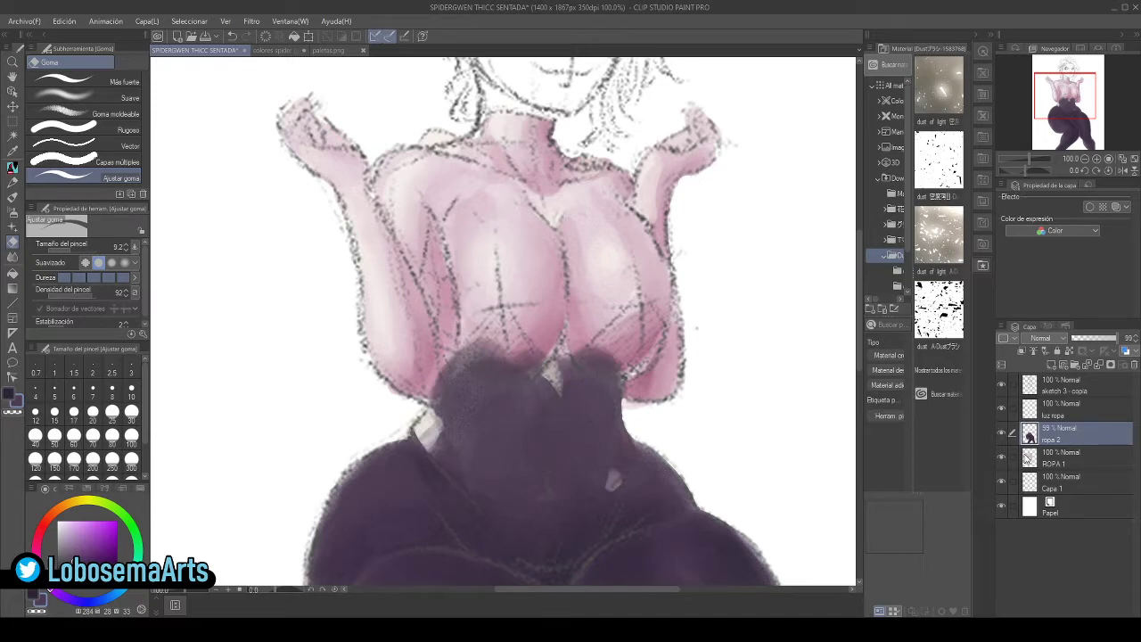
pyautogui.click(1102, 339)
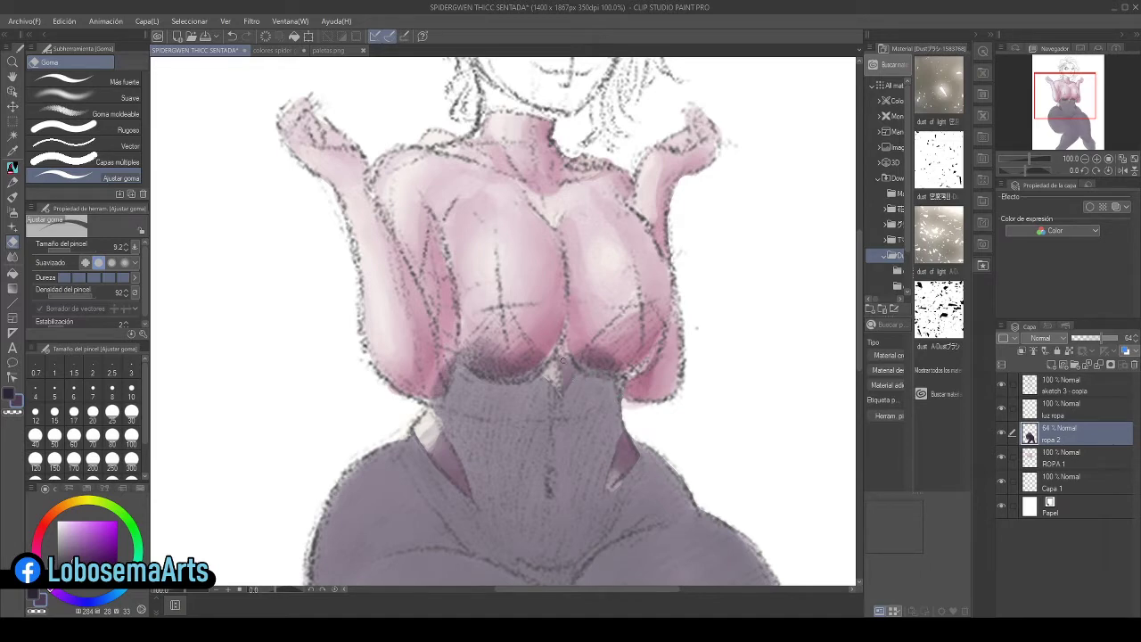
# - Erase the purple from the pointed notch beneath the middle of the chest, toggling luz ropa to check its highlights
pyautogui.moveTo(559, 351); pyautogui.dragTo(570, 381)
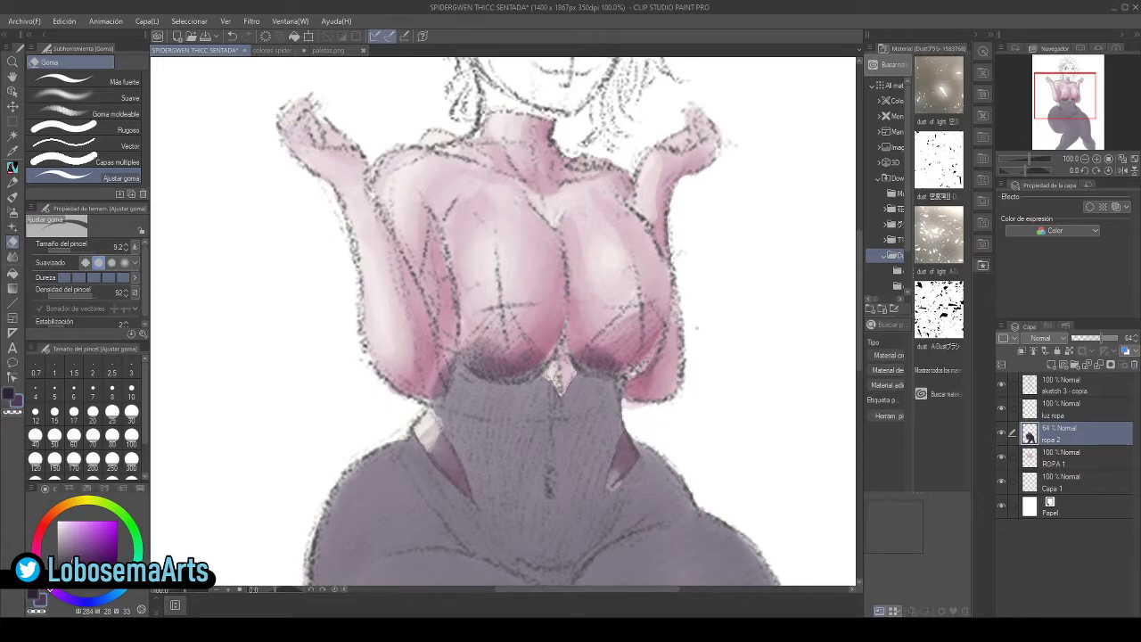
pyautogui.click(1002, 409)
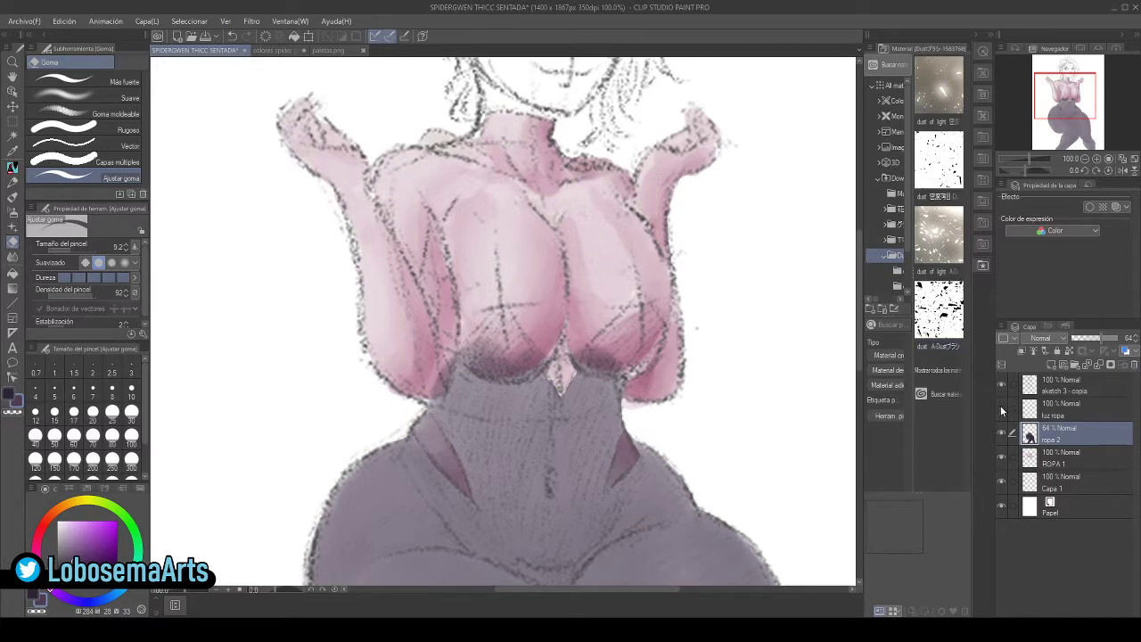
pyautogui.click(1001, 410)
# - Hide the ROPA 1 layer and erase the purple overflow beside the upper waist and under the breast on the bent leg's side
pyautogui.click(1002, 458)
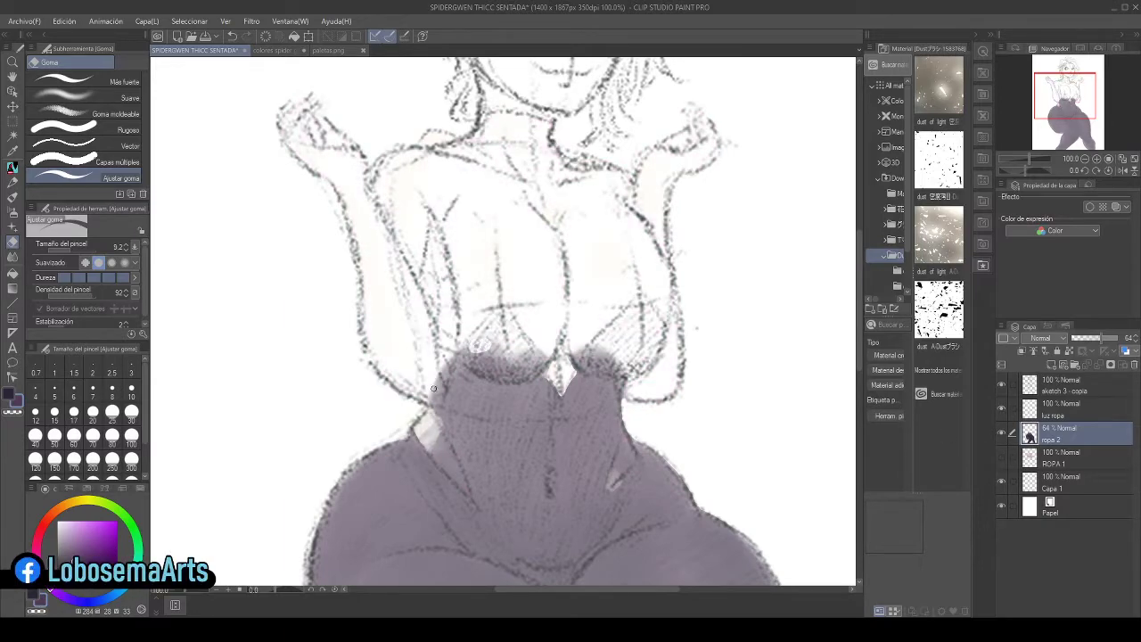
pyautogui.moveTo(433, 398)
pyautogui.mouseDown()
pyautogui.moveTo(449, 350)
pyautogui.moveTo(442, 386)
pyautogui.mouseUp()
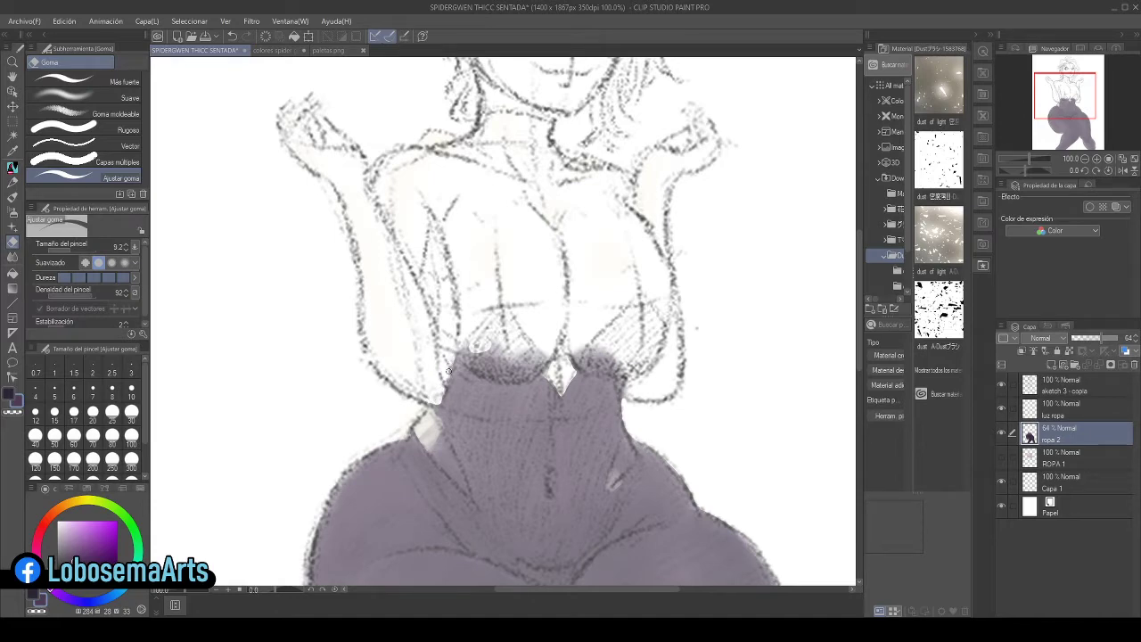
pyautogui.moveTo(463, 343)
pyautogui.mouseDown()
pyautogui.moveTo(483, 362)
pyautogui.moveTo(496, 346)
pyautogui.moveTo(482, 354)
pyautogui.moveTo(495, 367)
pyautogui.mouseUp()
pyautogui.moveTo(489, 371)
pyautogui.mouseDown()
pyautogui.moveTo(526, 366)
pyautogui.moveTo(511, 372)
pyautogui.moveTo(518, 350)
pyautogui.moveTo(537, 363)
pyautogui.moveTo(551, 353)
pyautogui.moveTo(508, 376)
pyautogui.mouseUp()
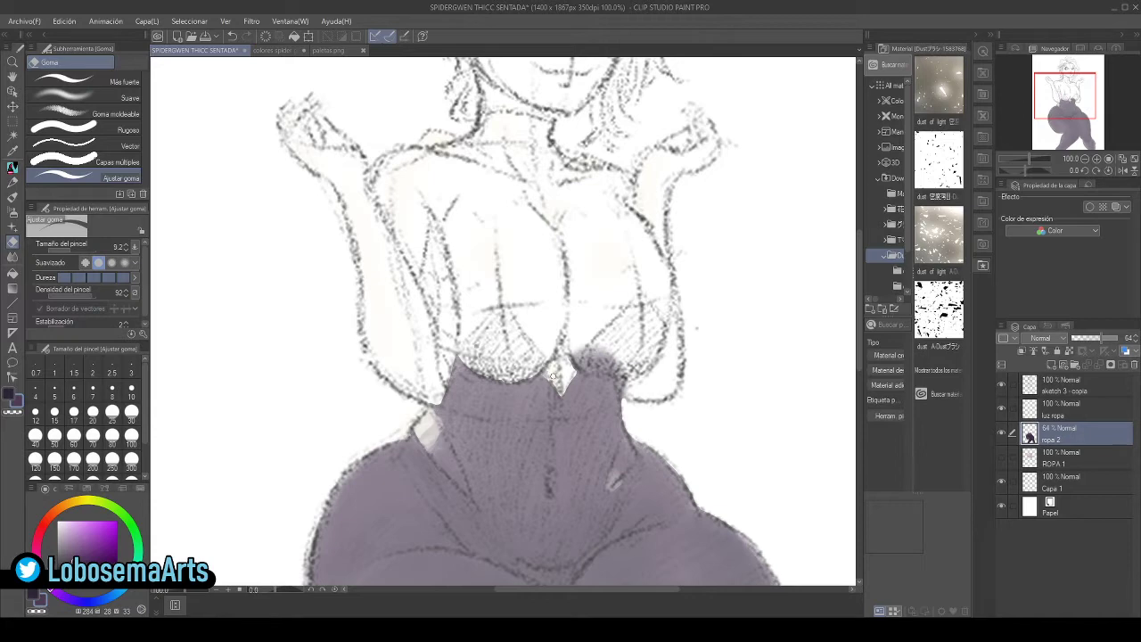
# - Erase the purple overflow under the breast on the straight leg's side and from the upper hip cutout on the bent leg's side
pyautogui.moveTo(576, 348)
pyautogui.mouseDown()
pyautogui.moveTo(569, 360)
pyautogui.moveTo(600, 354)
pyautogui.moveTo(602, 369)
pyautogui.mouseUp()
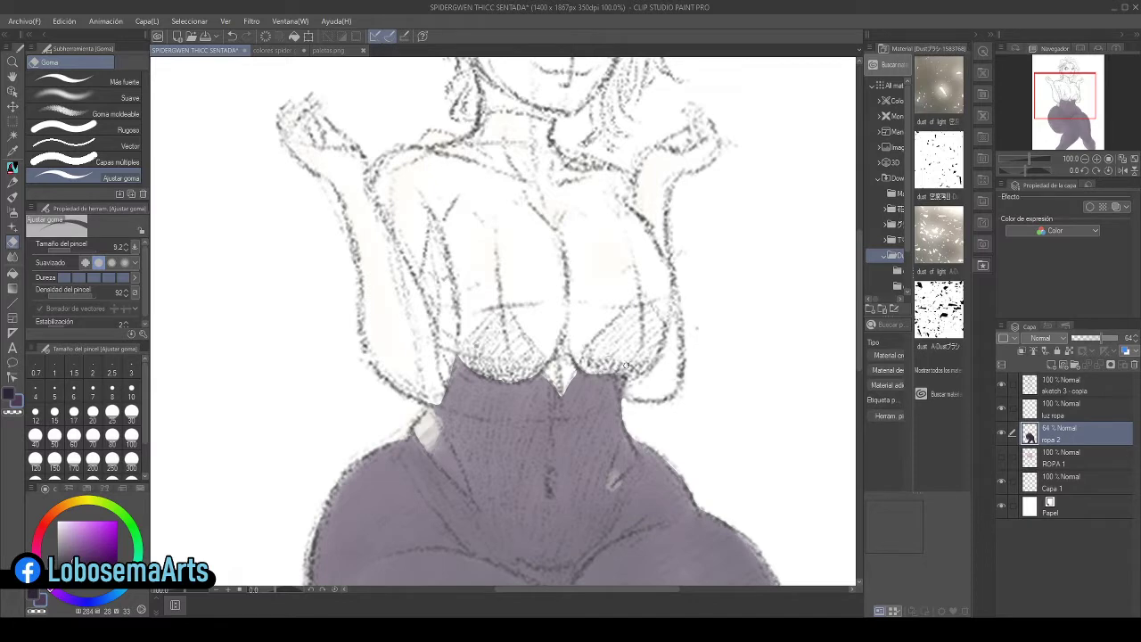
pyautogui.moveTo(640, 364)
pyautogui.mouseDown()
pyautogui.moveTo(590, 372)
pyautogui.moveTo(634, 374)
pyautogui.mouseUp()
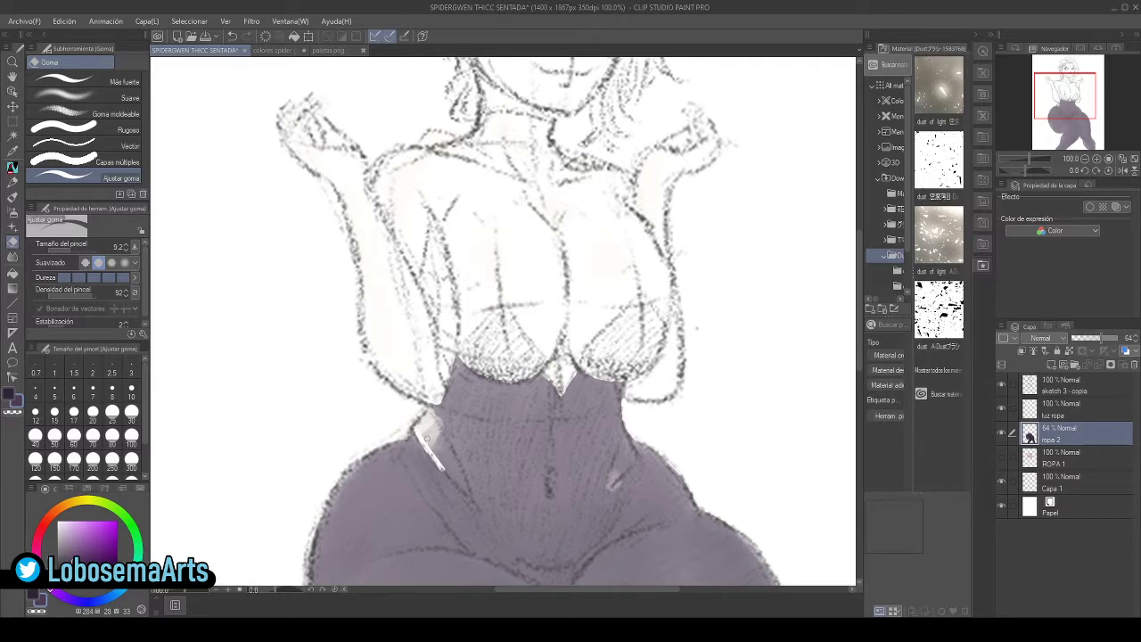
pyautogui.moveTo(417, 423)
pyautogui.mouseDown()
pyautogui.moveTo(433, 451)
pyautogui.moveTo(415, 428)
pyautogui.mouseUp()
pyautogui.moveTo(416, 428); pyautogui.dragTo(435, 444)
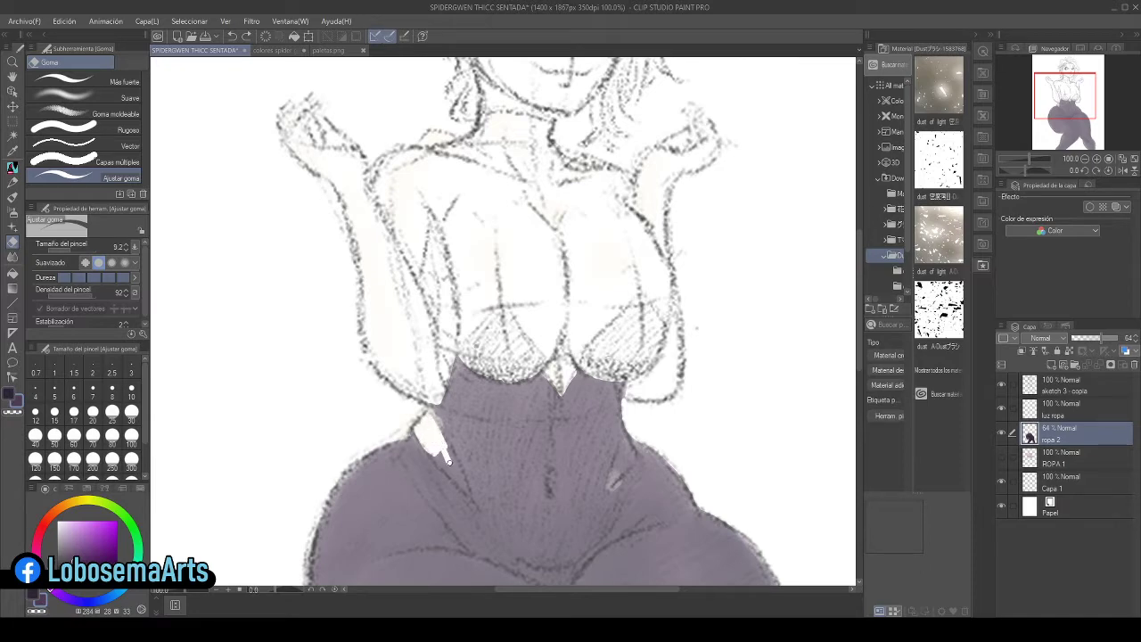
pyautogui.moveTo(432, 448)
pyautogui.mouseDown()
pyautogui.moveTo(422, 439)
pyautogui.moveTo(451, 477)
pyautogui.mouseUp()
pyautogui.moveTo(437, 460); pyautogui.dragTo(439, 453)
pyautogui.moveTo(439, 453); pyautogui.dragTo(438, 445)
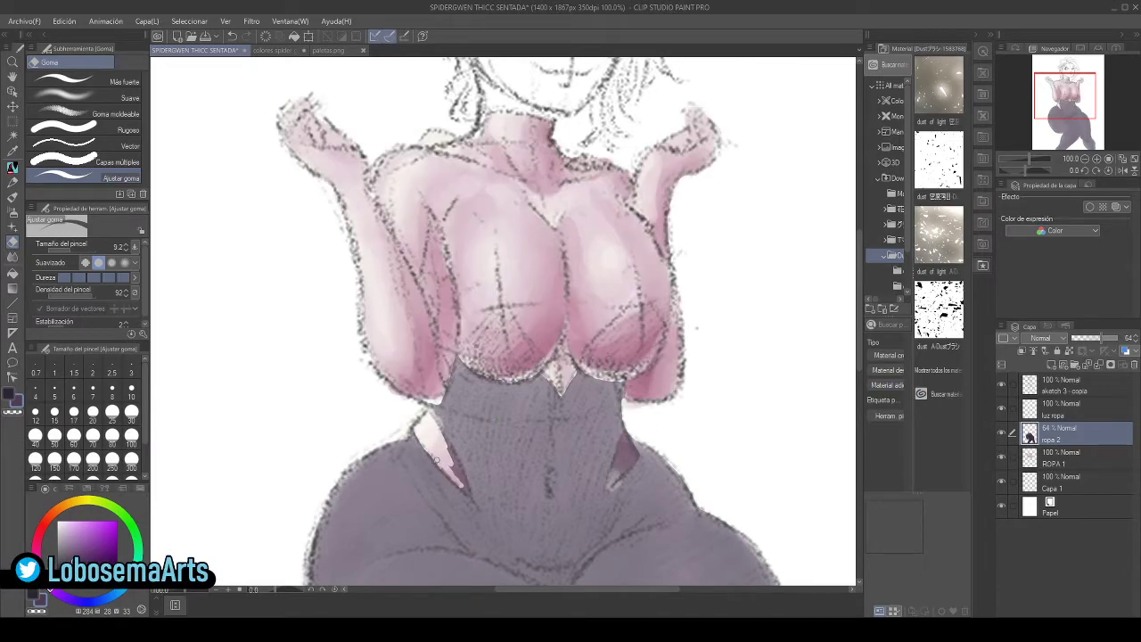
# - With ROPA 1 visible, extend the erased cutout on the bent leg's side down to its lower point
pyautogui.moveTo(435, 460); pyautogui.dragTo(449, 475)
pyautogui.moveTo(440, 447); pyautogui.dragTo(448, 457)
pyautogui.moveTo(447, 457); pyautogui.dragTo(455, 465)
pyautogui.moveTo(461, 480); pyautogui.dragTo(468, 489)
pyautogui.moveTo(438, 429); pyautogui.dragTo(454, 457)
pyautogui.moveTo(443, 467); pyautogui.dragTo(472, 474)
# - Undo the recent erasing on ropa 2, restoring the layer to 99% opacity and its place beneath ROPA 1
pyautogui.hotkey('ctrl', 'z')
pyautogui.hotkey('ctrl', 'z')
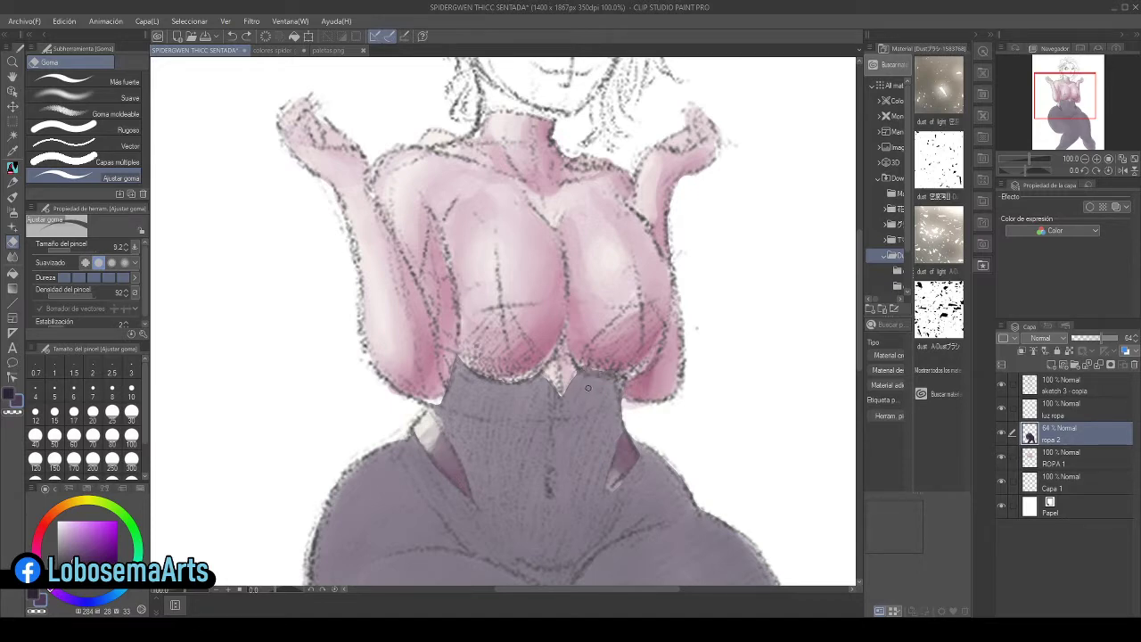
pyautogui.moveTo(586, 361); pyautogui.dragTo(615, 353)
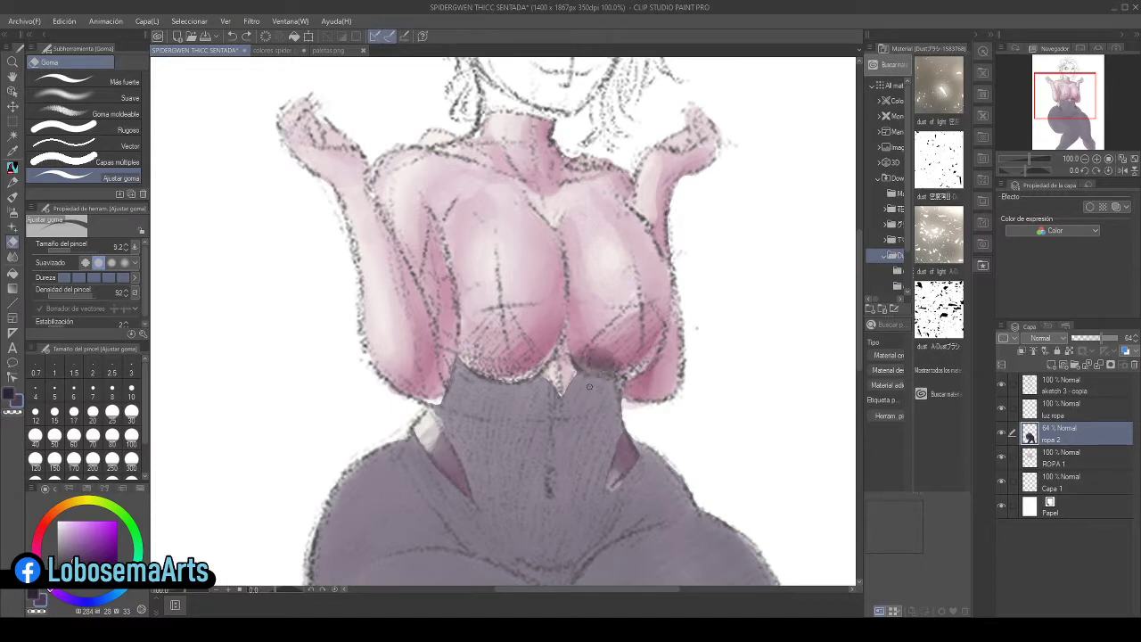
pyautogui.moveTo(513, 382)
pyautogui.mouseDown()
pyautogui.moveTo(540, 366)
pyautogui.moveTo(464, 356)
pyautogui.mouseUp()
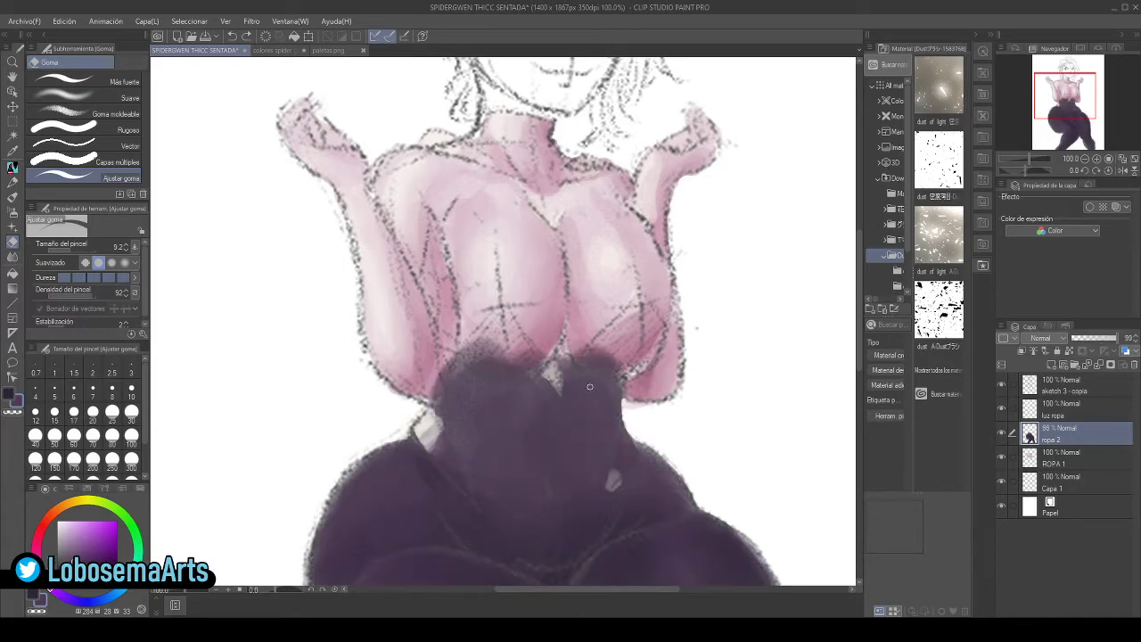
pyautogui.hotkey('ctrl', '[')
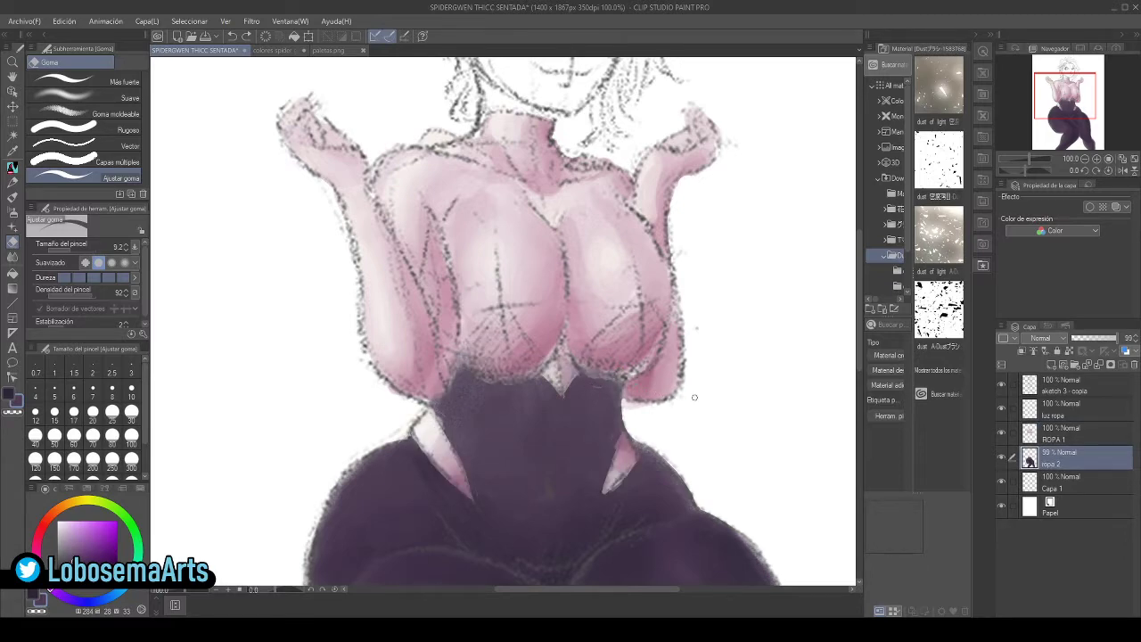
# - Review the coloured figure close up and as a whole with the sketch 3 - copia layer hidden, and show the layer again
pyautogui.click(1002, 384)
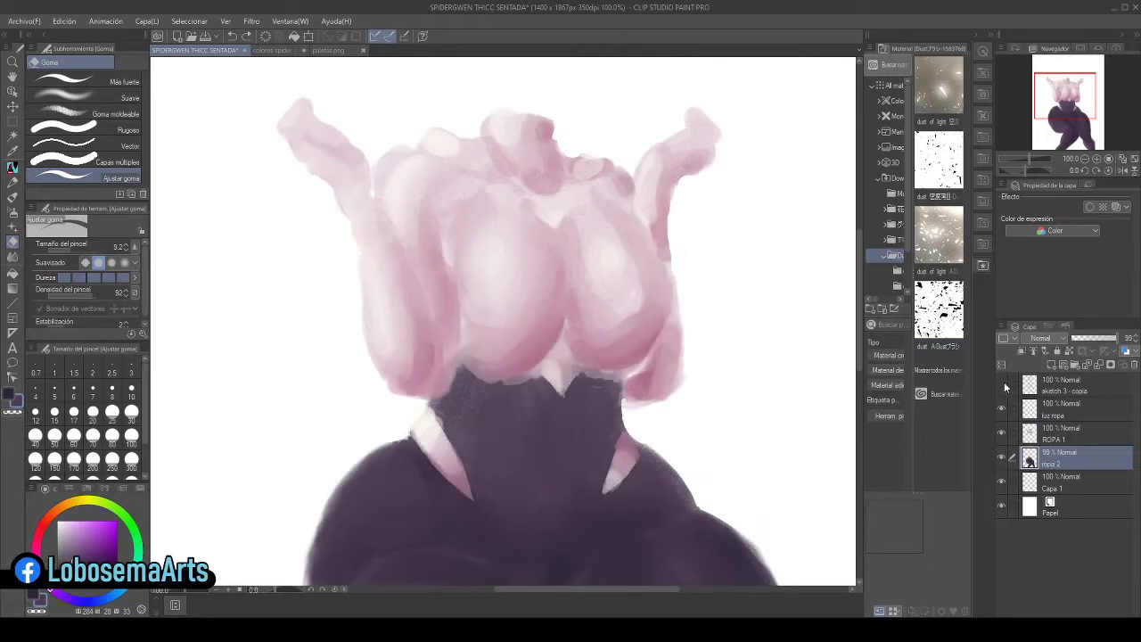
pyautogui.click(1002, 384)
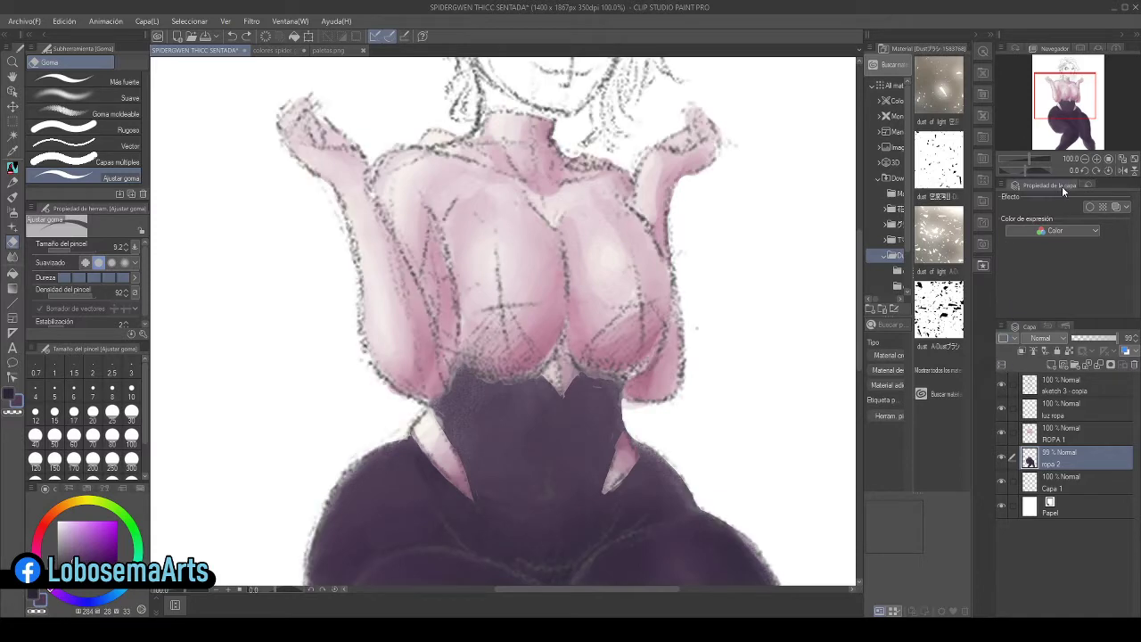
pyautogui.click(1086, 160)
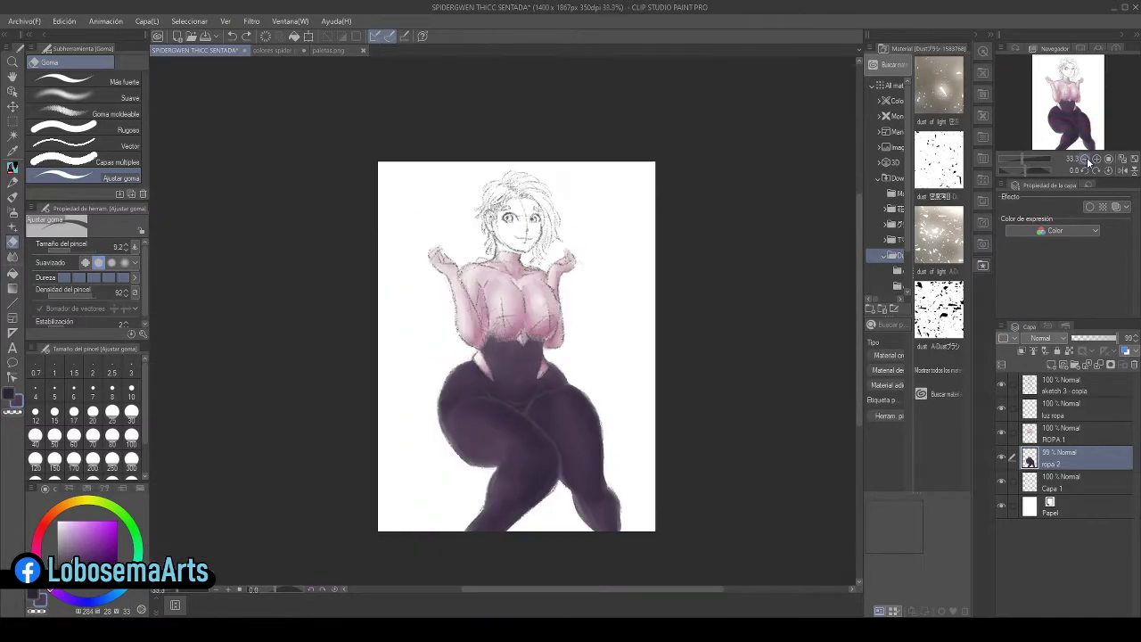
pyautogui.click(1002, 384)
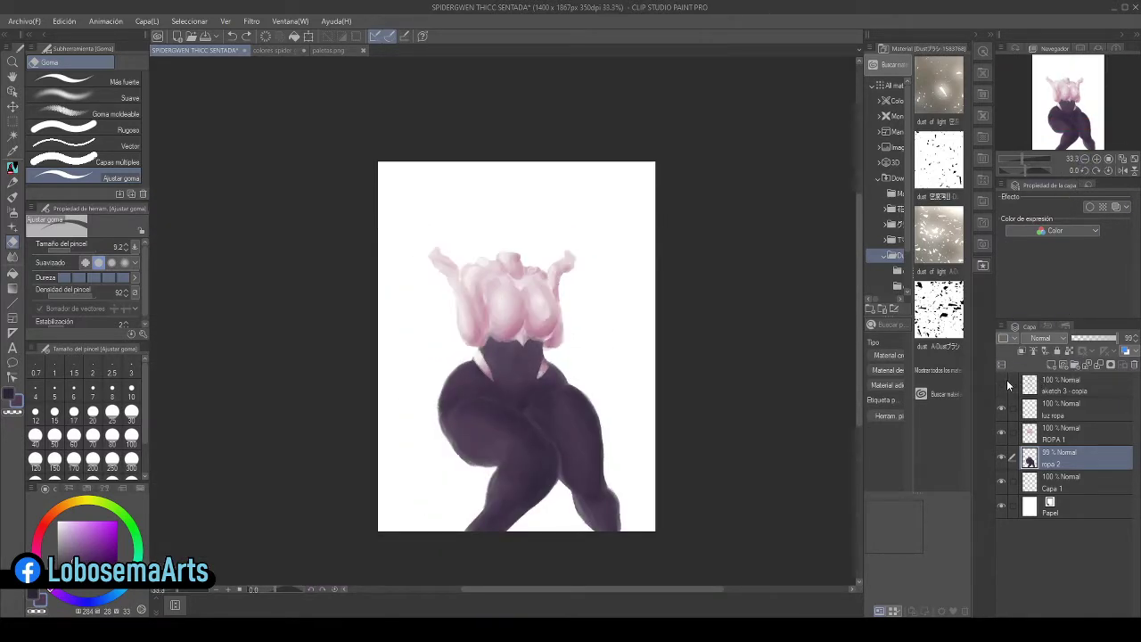
pyautogui.hotkey('ctrl', '+')
pyautogui.hotkey('ctrl', '+')
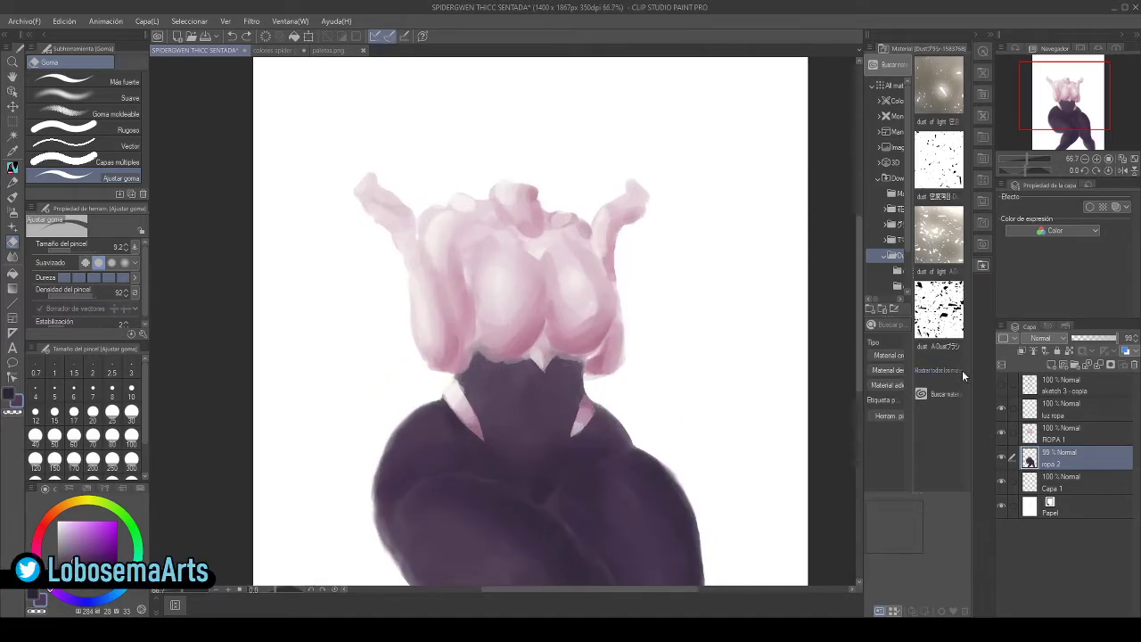
pyautogui.click(1003, 385)
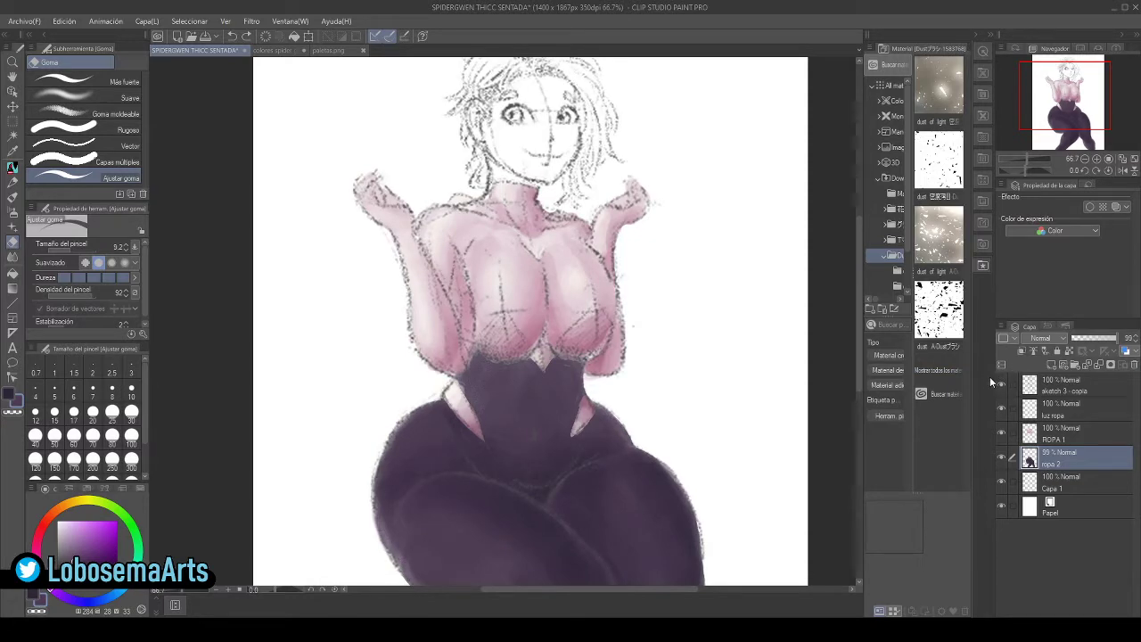
# - Add a new layer directly above ROPA 1 and name it ropa 2t
pyautogui.click(1063, 437)
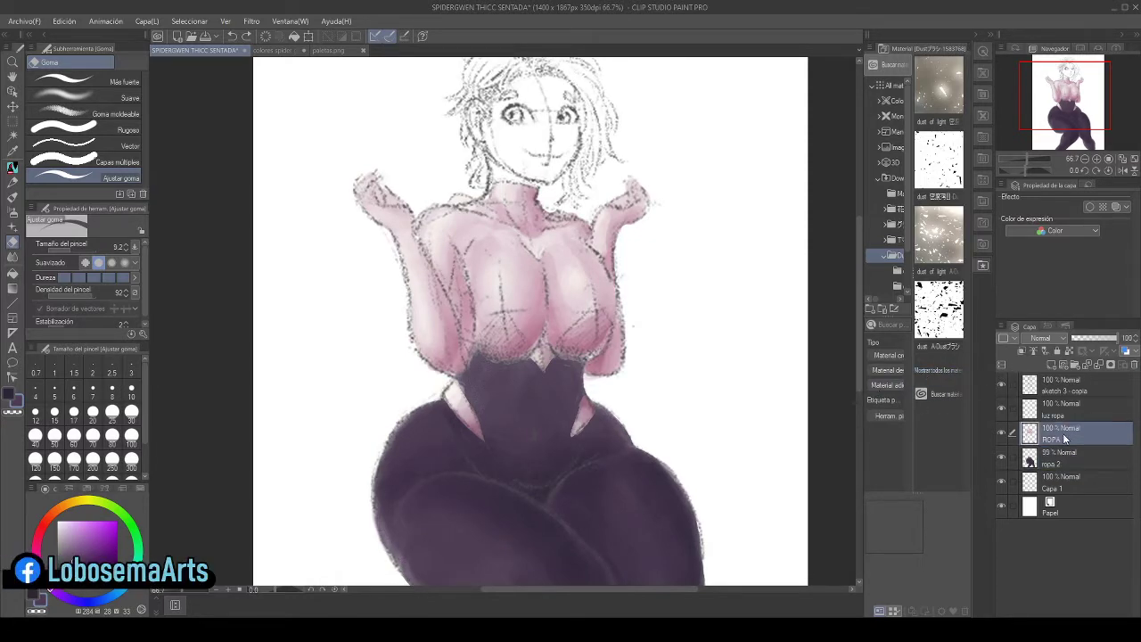
pyautogui.click(1061, 457)
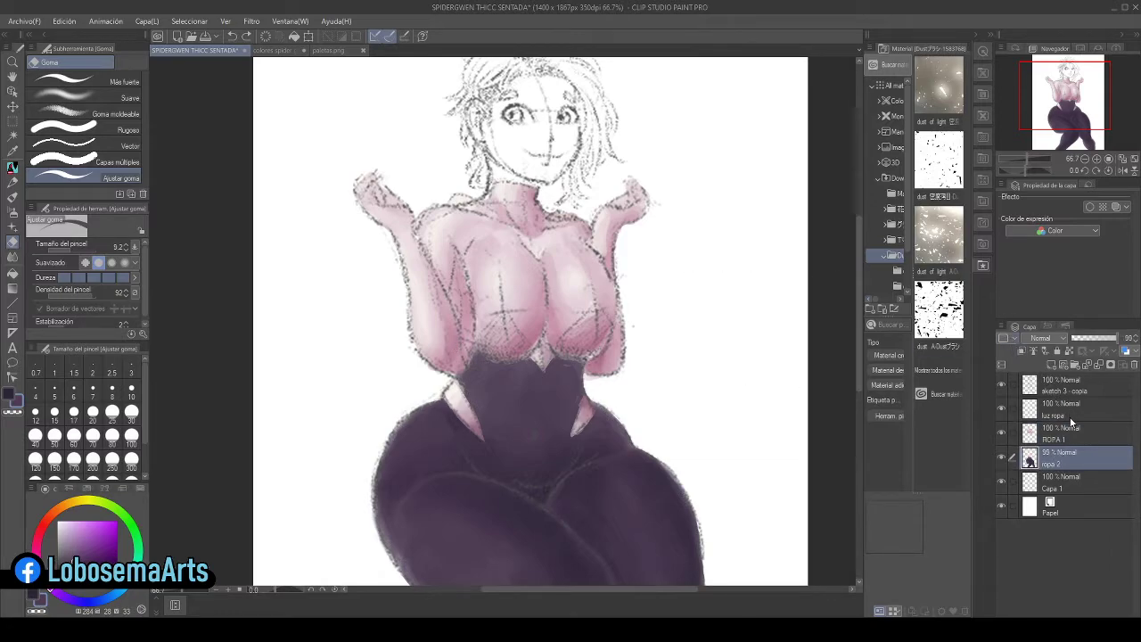
pyautogui.click(1076, 428)
pyautogui.click(1052, 365)
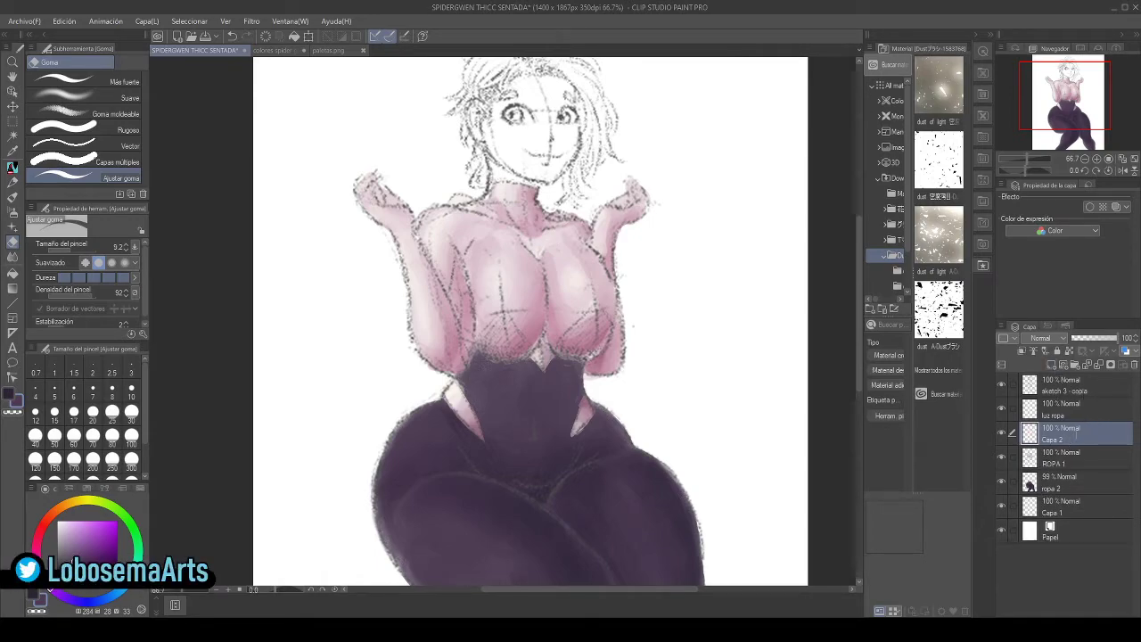
pyautogui.doubleClick(1061, 439)
pyautogui.write('ropa 2t')
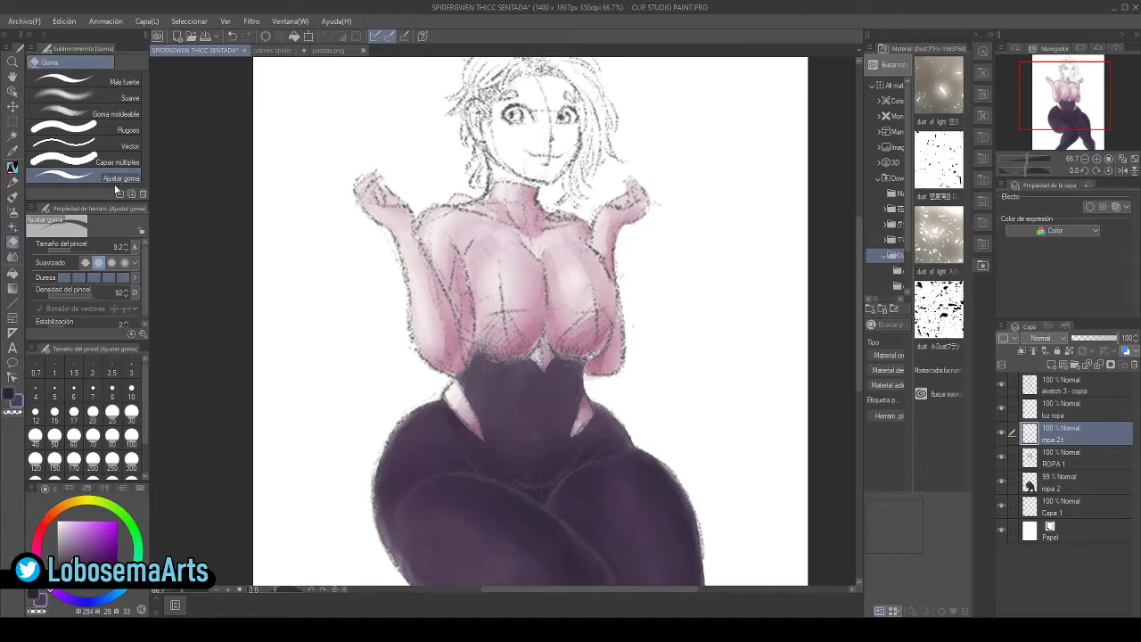
# - Paint the two pointed dark purple shapes over the lower breasts with the marker at size 15, following the sketch
pyautogui.click(13, 167)
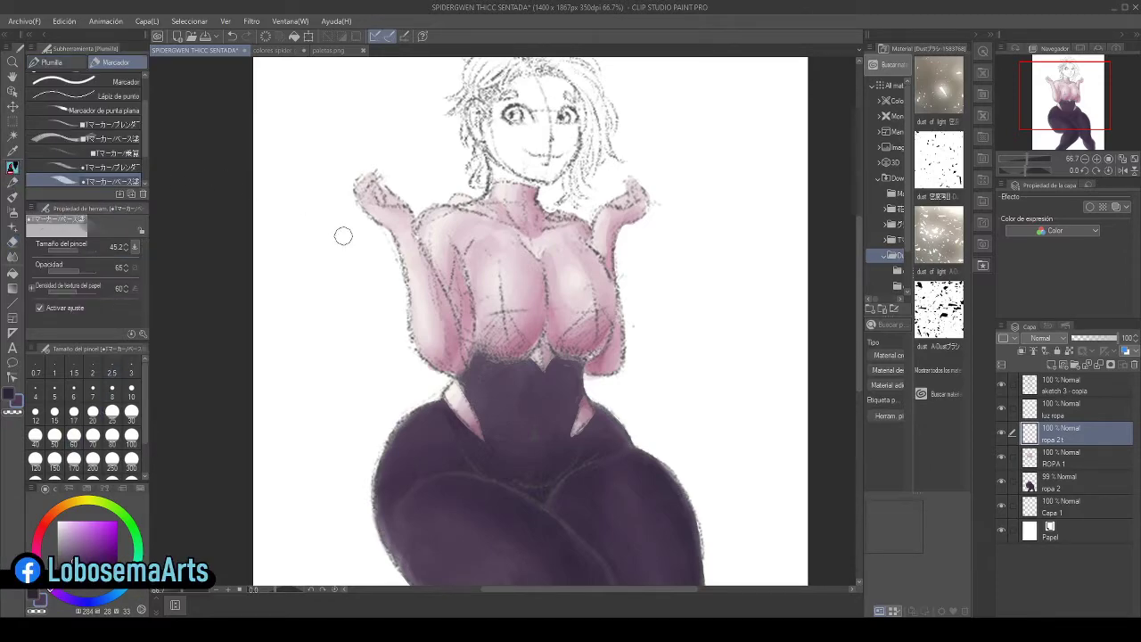
pyautogui.click(72, 249)
pyautogui.moveTo(501, 314)
pyautogui.mouseDown()
pyautogui.moveTo(479, 343)
pyautogui.moveTo(503, 360)
pyautogui.moveTo(527, 350)
pyautogui.moveTo(504, 316)
pyautogui.moveTo(512, 324)
pyautogui.moveTo(496, 337)
pyautogui.moveTo(509, 343)
pyautogui.moveTo(499, 329)
pyautogui.moveTo(492, 353)
pyautogui.moveTo(521, 355)
pyautogui.moveTo(506, 322)
pyautogui.moveTo(512, 329)
pyautogui.moveTo(495, 330)
pyautogui.mouseUp()
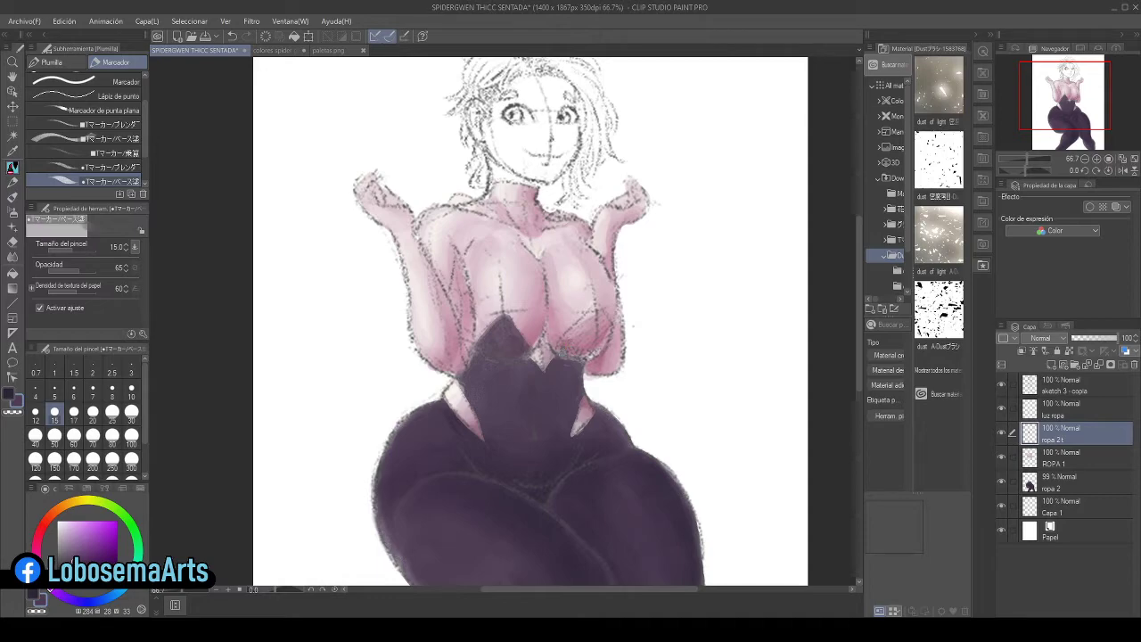
pyautogui.moveTo(564, 348)
pyautogui.mouseDown()
pyautogui.moveTo(596, 349)
pyautogui.moveTo(604, 325)
pyautogui.mouseUp()
pyautogui.click(1000, 384)
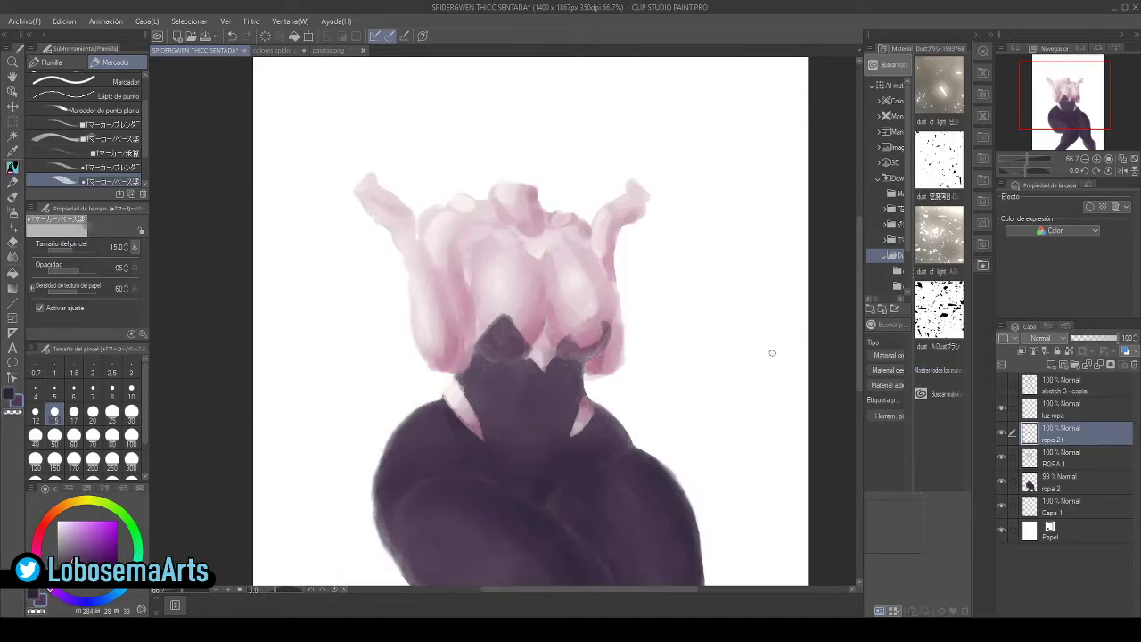
pyautogui.click(1004, 384)
pyautogui.moveTo(584, 346)
pyautogui.mouseDown()
pyautogui.moveTo(571, 325)
pyautogui.moveTo(598, 334)
pyautogui.moveTo(596, 310)
pyautogui.moveTo(603, 340)
pyautogui.moveTo(598, 328)
pyautogui.moveTo(588, 337)
pyautogui.moveTo(591, 311)
pyautogui.moveTo(582, 350)
pyautogui.mouseUp()
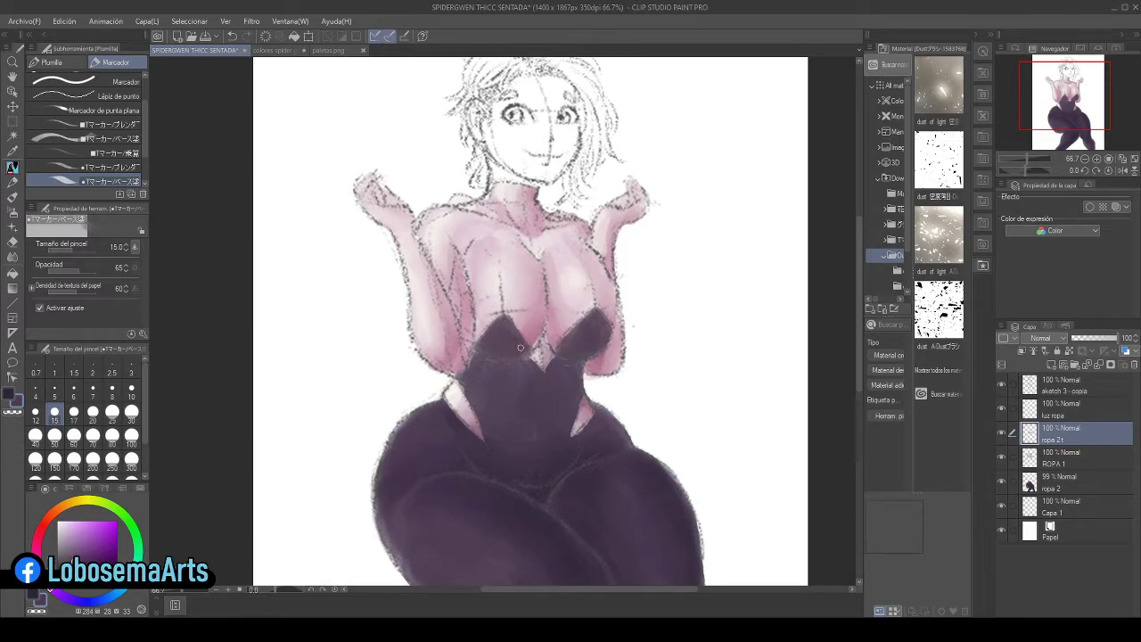
# - Clean the edges of the pointed purple shapes with the Ajustar goma eraser, toggling the sketch to compare
pyautogui.click(1000, 384)
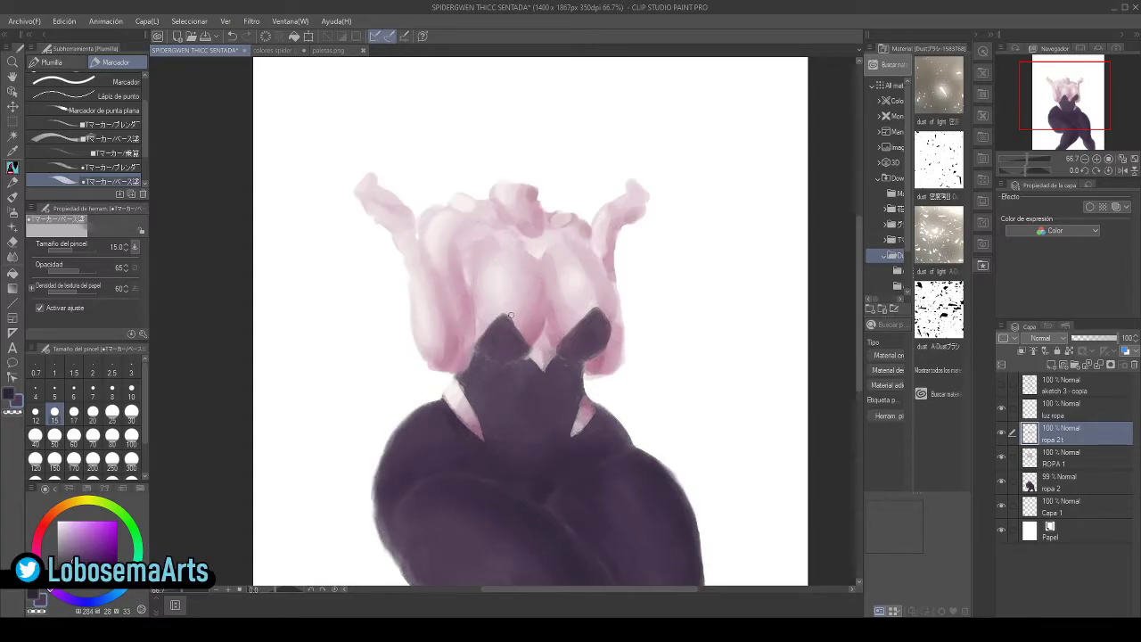
pyautogui.press('e')
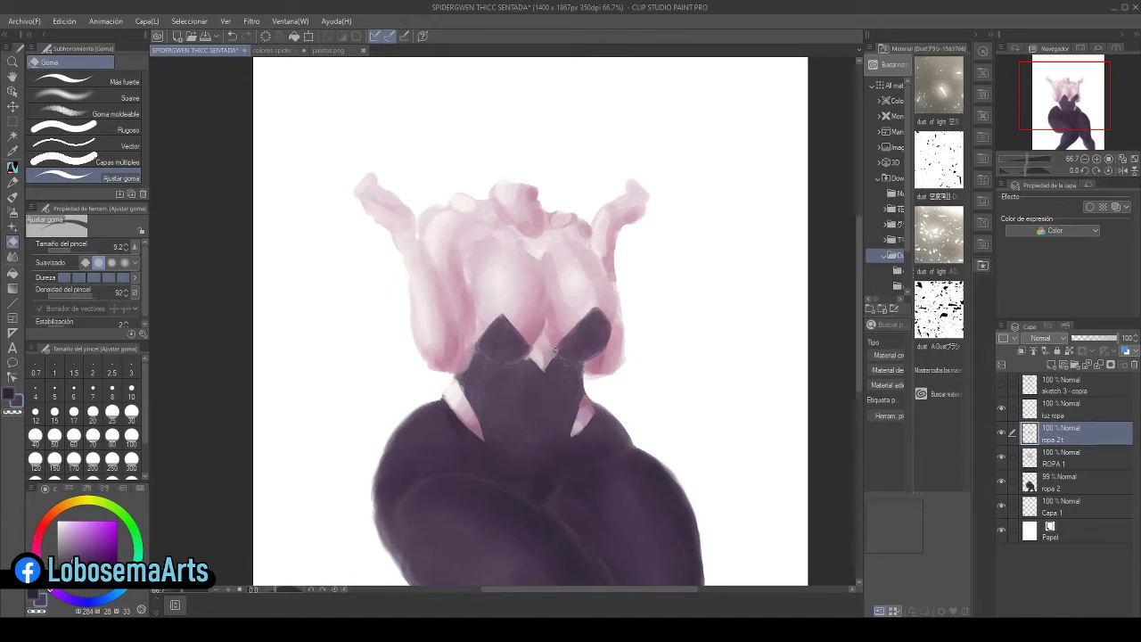
pyautogui.click(1001, 385)
pyautogui.click(1002, 384)
pyautogui.click(1001, 385)
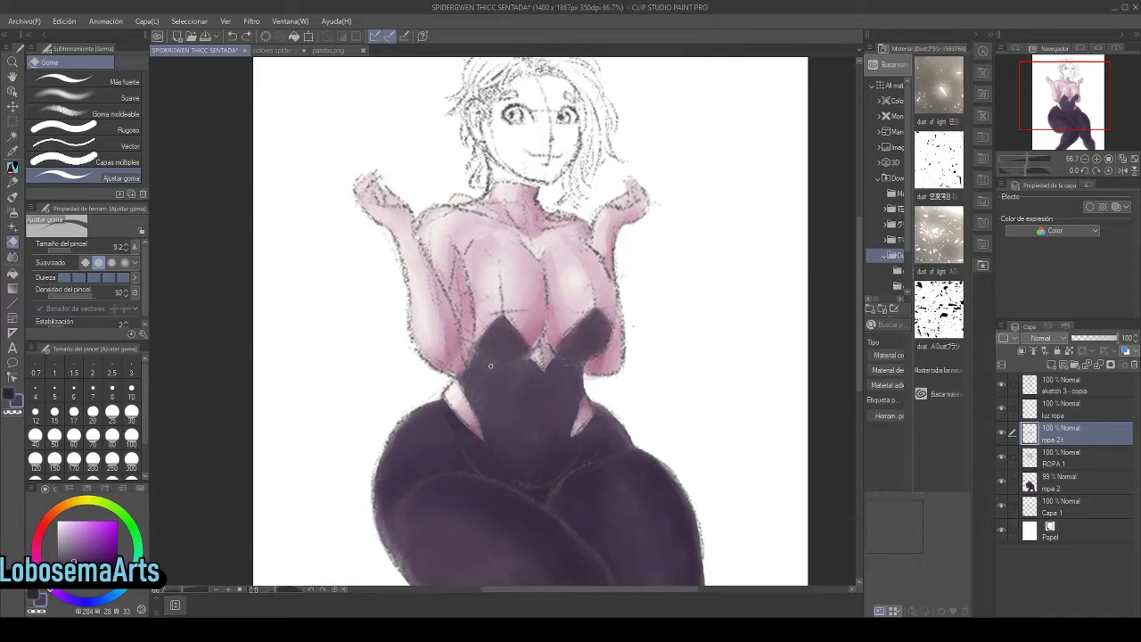
# - Select the ROPA 1 layer and check its edges and the whole figure with the sketch hidden and shown
pyautogui.hotkey('alt', '[')
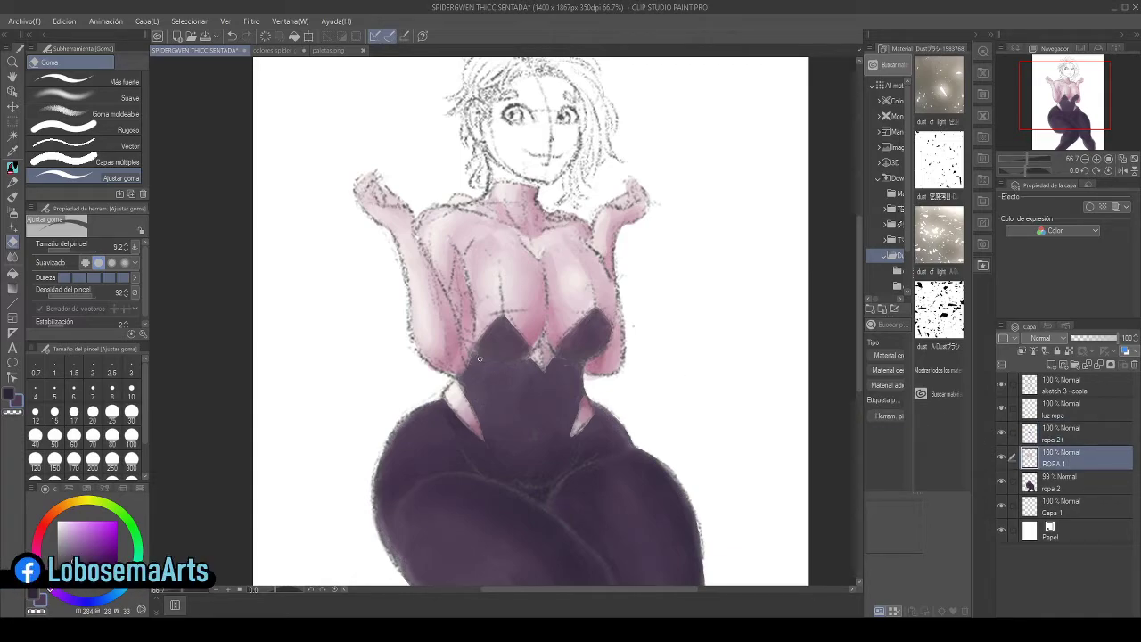
pyautogui.click(1001, 383)
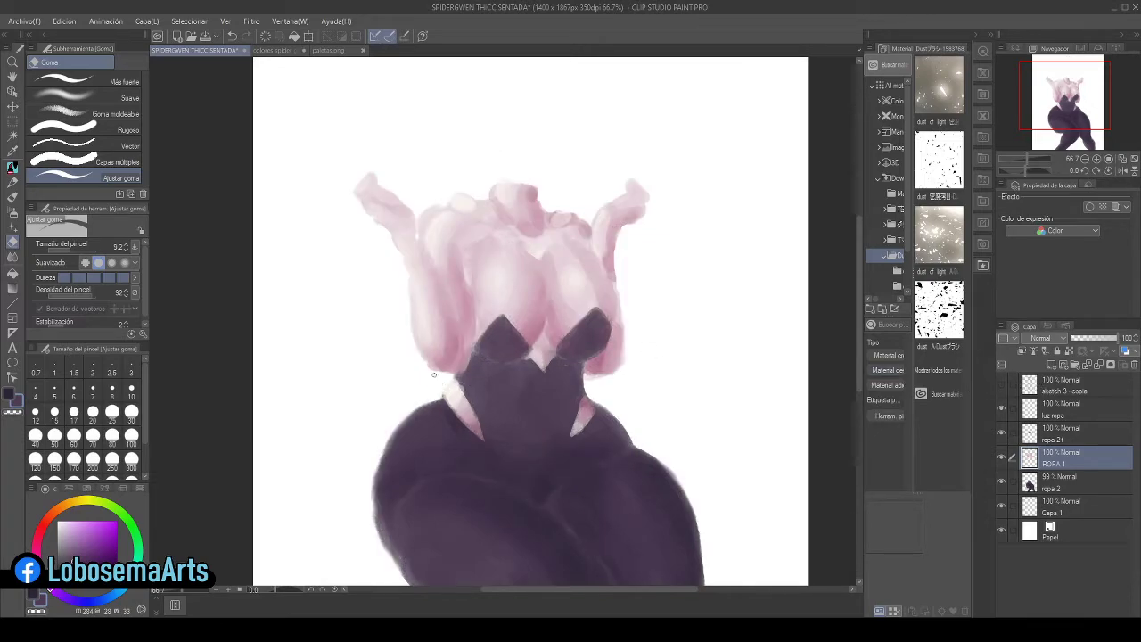
pyautogui.click(1001, 383)
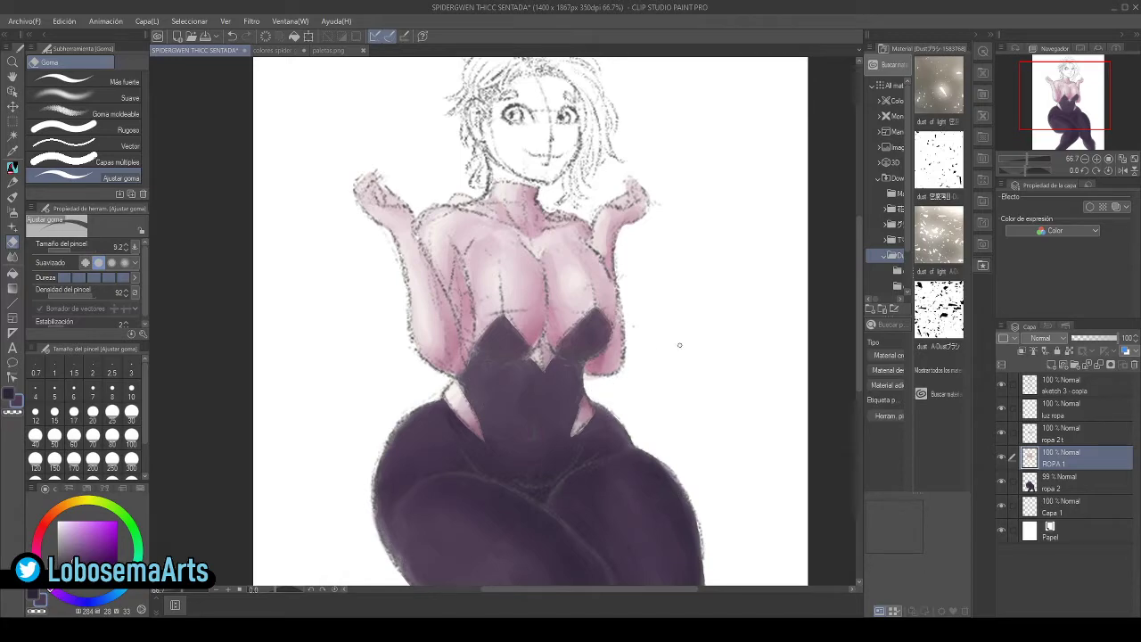
pyautogui.click(1002, 384)
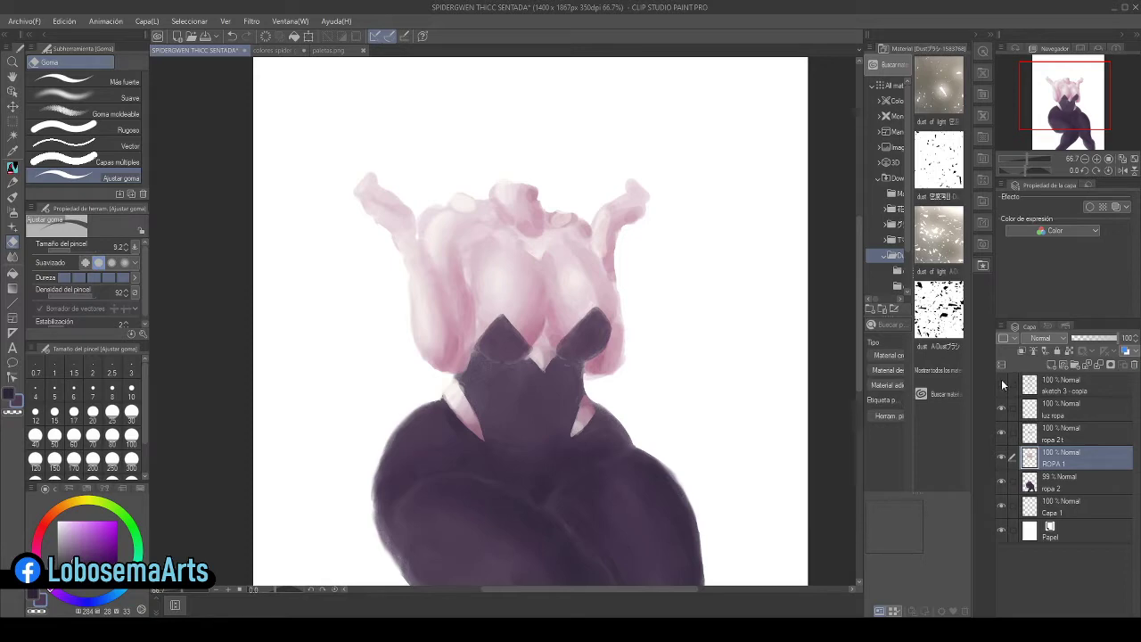
pyautogui.click(1085, 158)
pyautogui.click(1086, 158)
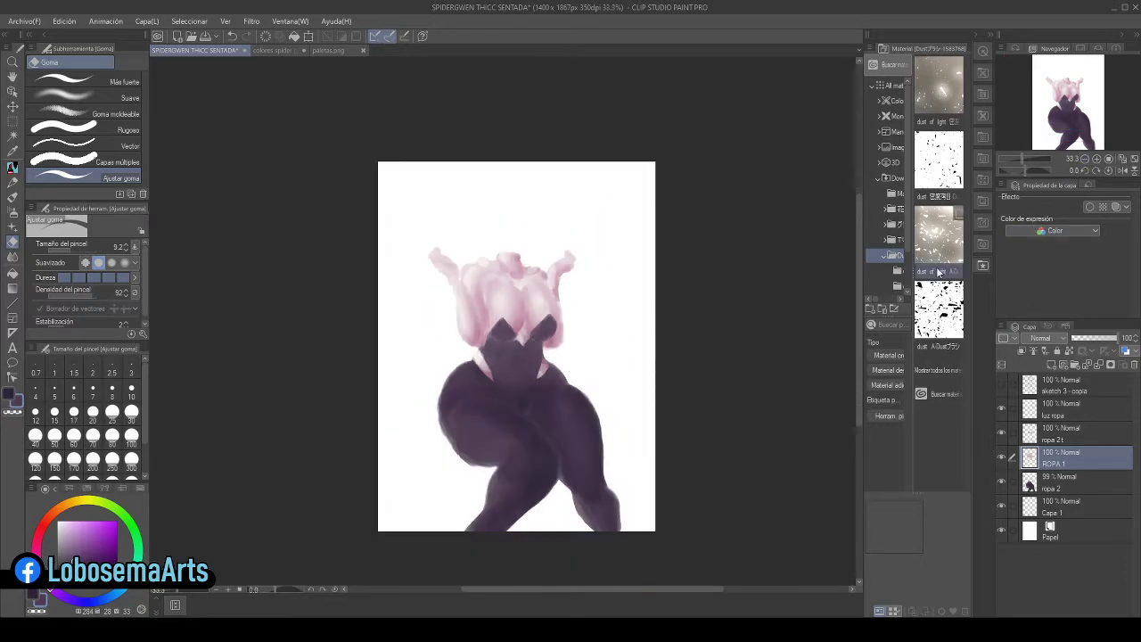
pyautogui.click(1000, 386)
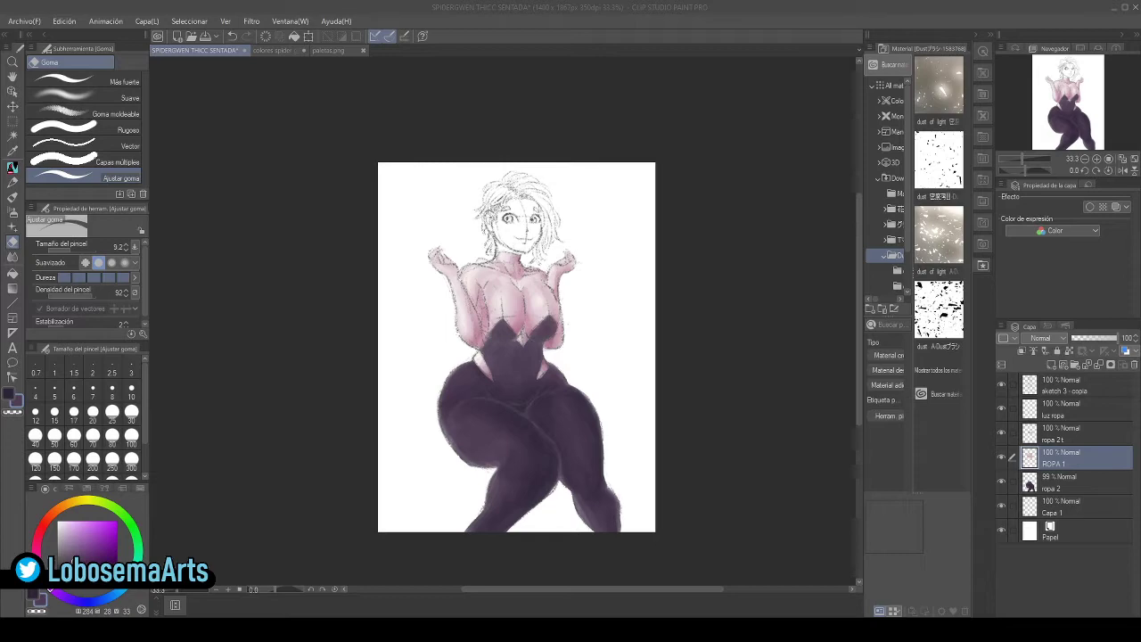
# - Select the ropa 2 layer and sample the dark blue-purple swatch beside the darkest one in the colors spider gwen document
pyautogui.click(947, 420)
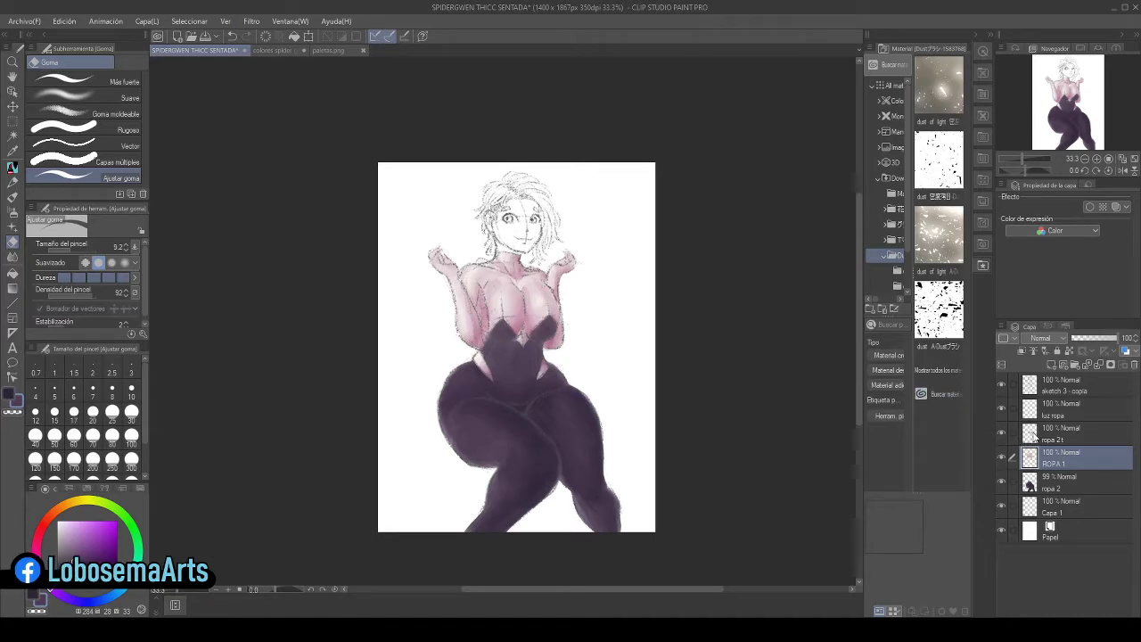
pyautogui.click(1067, 482)
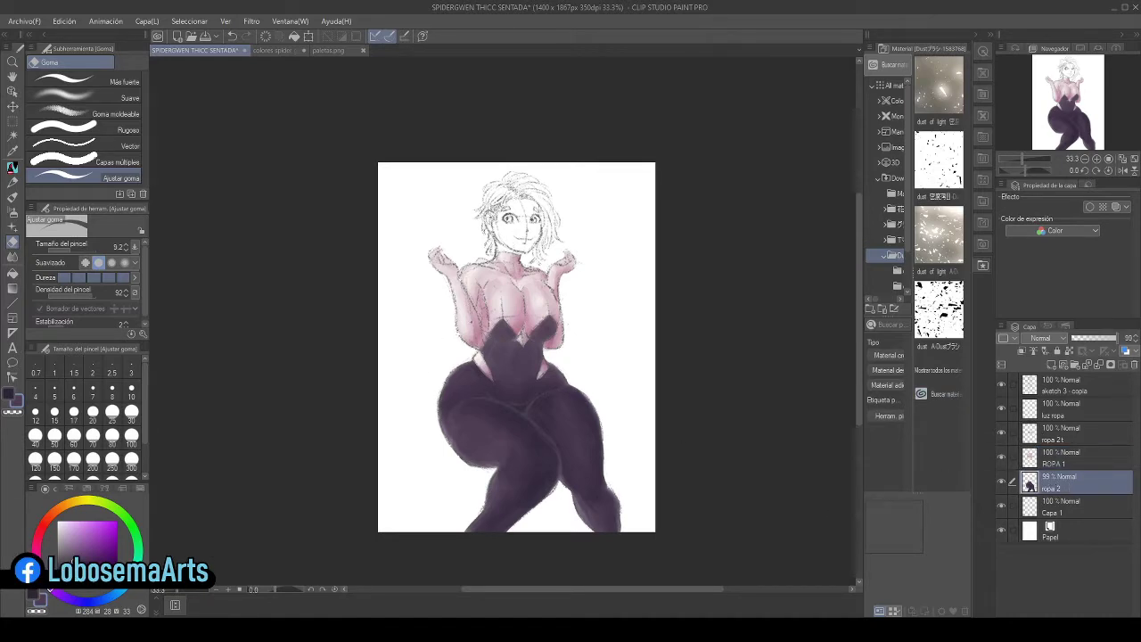
pyautogui.click(272, 50)
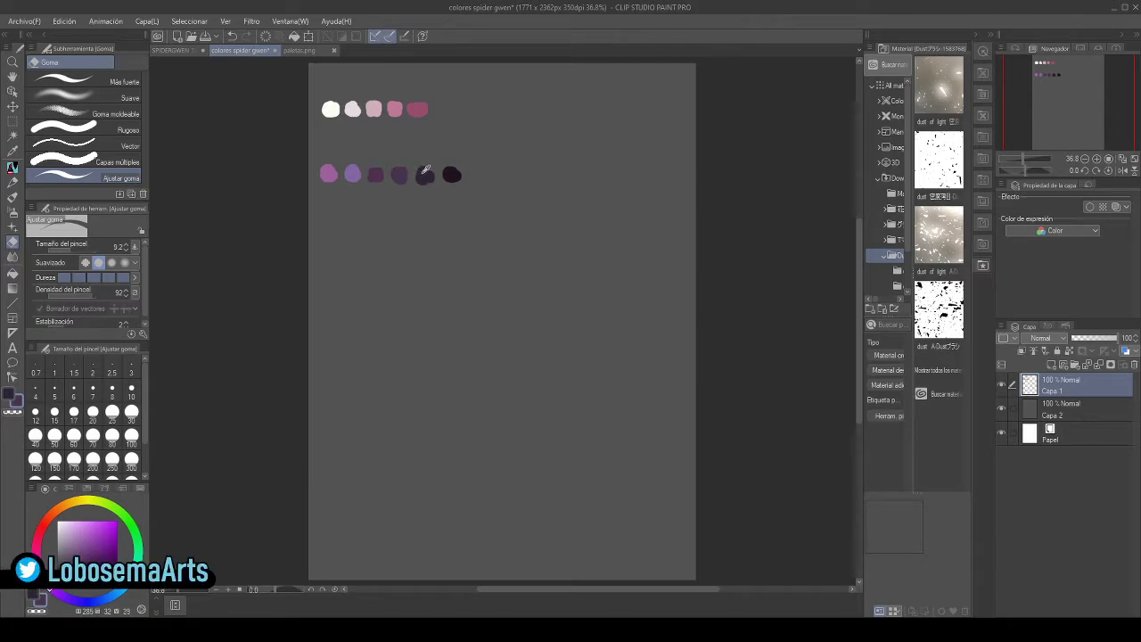
pyautogui.keyDown('alt'); pyautogui.click(427, 171); pyautogui.keyUp('alt')
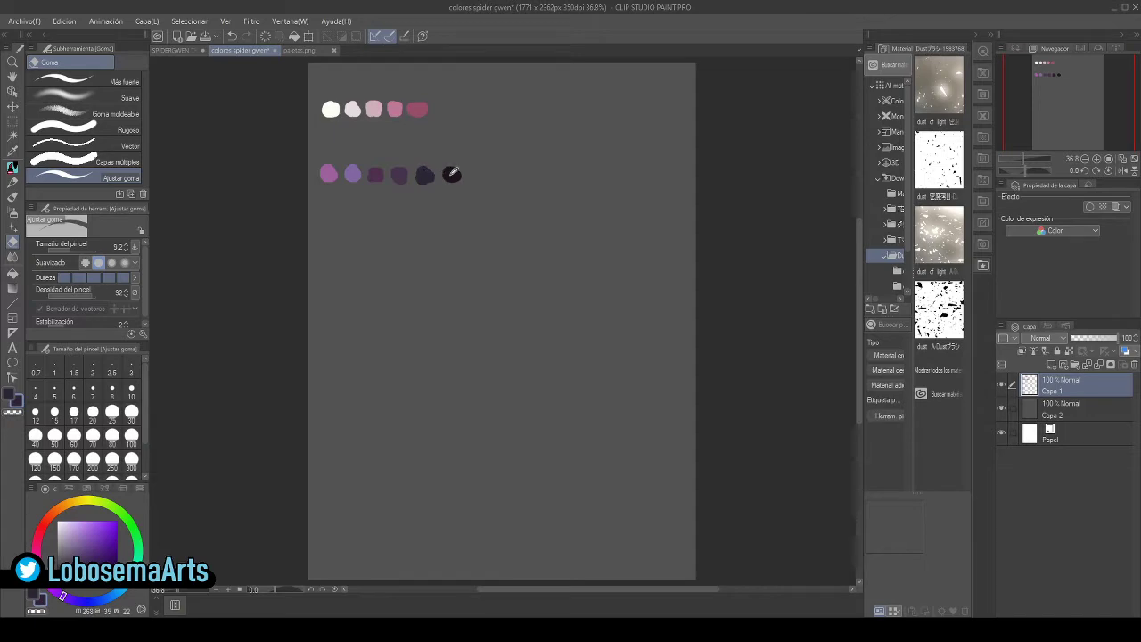
# - Sample the darkest swatch from the colors spider gwen document and paint shadow bands down both legs with the marker at size 31.3
pyautogui.keyDown('alt'); pyautogui.click(453, 173); pyautogui.keyUp('alt')
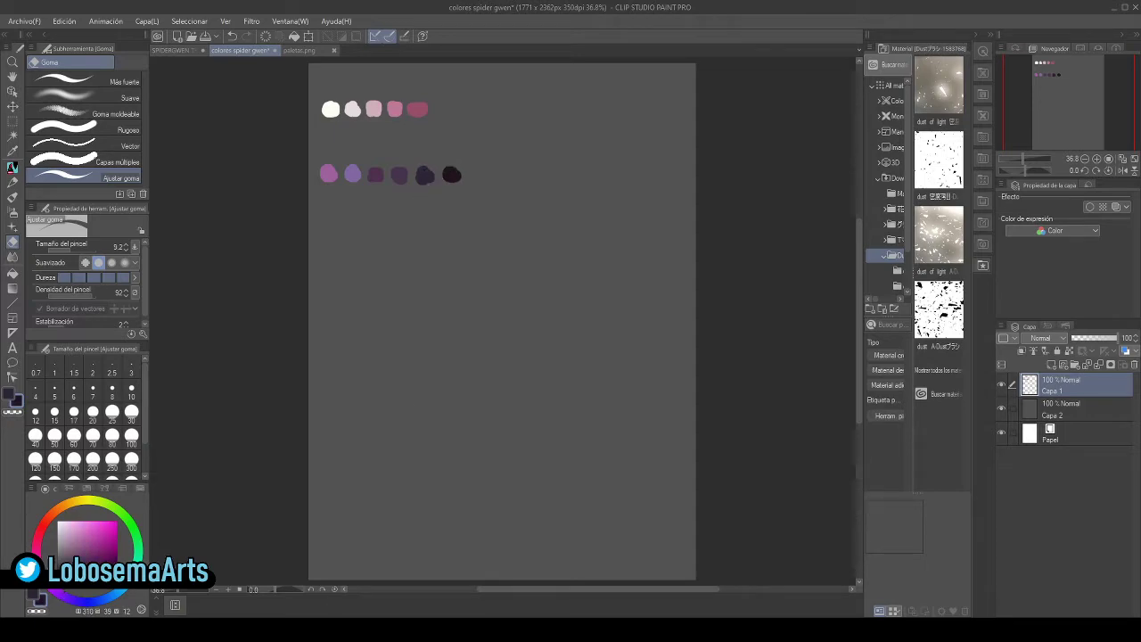
pyautogui.click(171, 50)
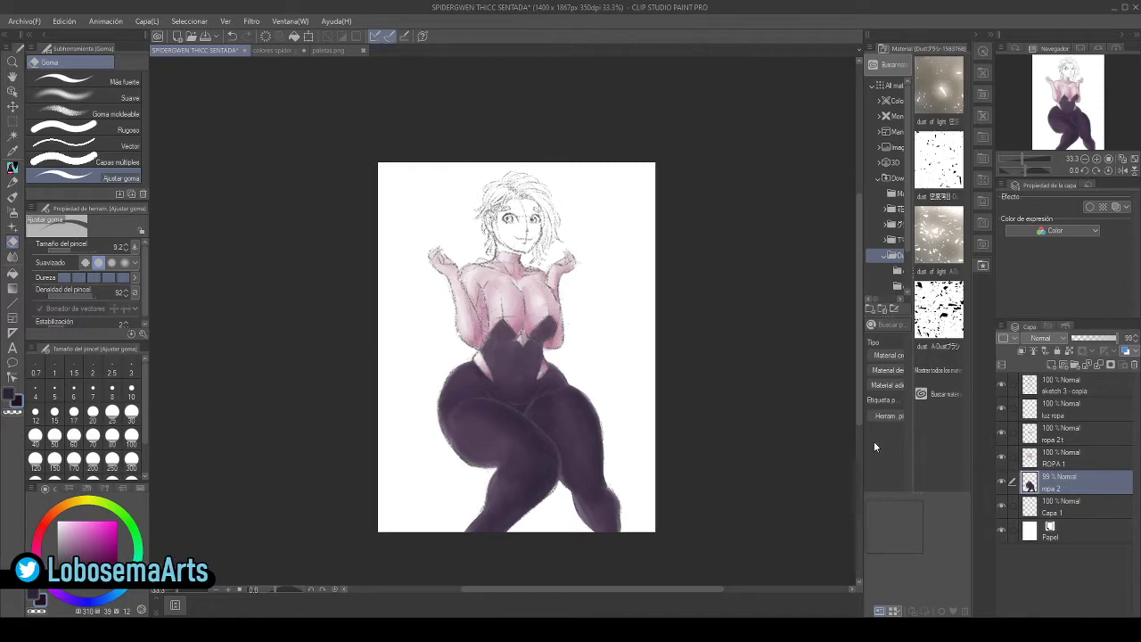
pyautogui.press('p')
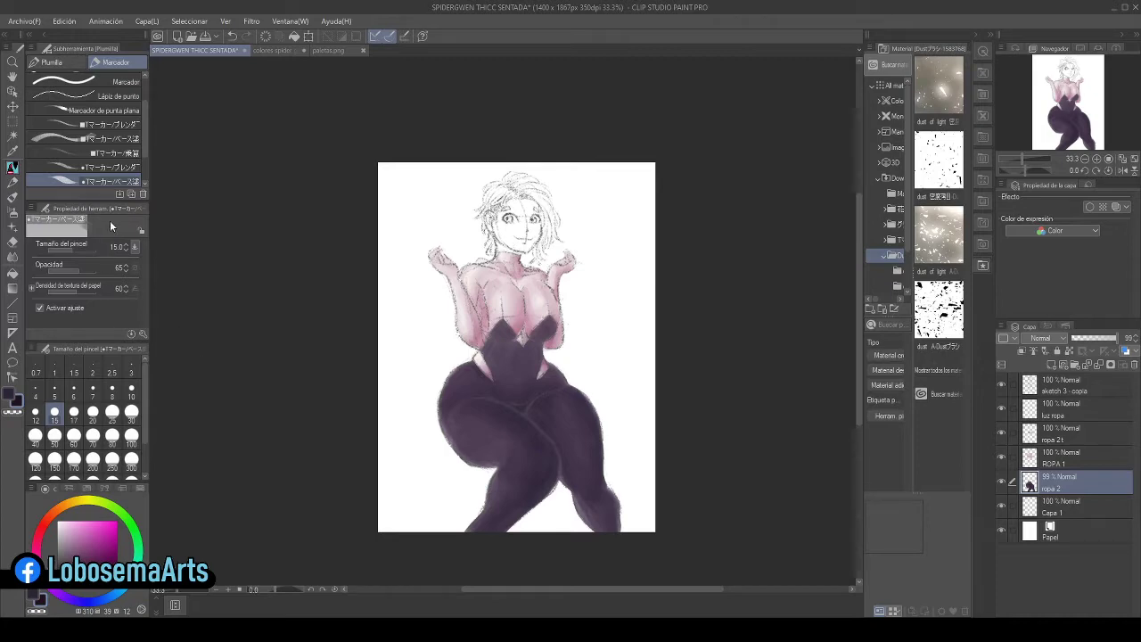
pyautogui.click(75, 248)
pyautogui.moveTo(541, 475)
pyautogui.mouseDown()
pyautogui.moveTo(532, 483)
pyautogui.moveTo(557, 476)
pyautogui.mouseUp()
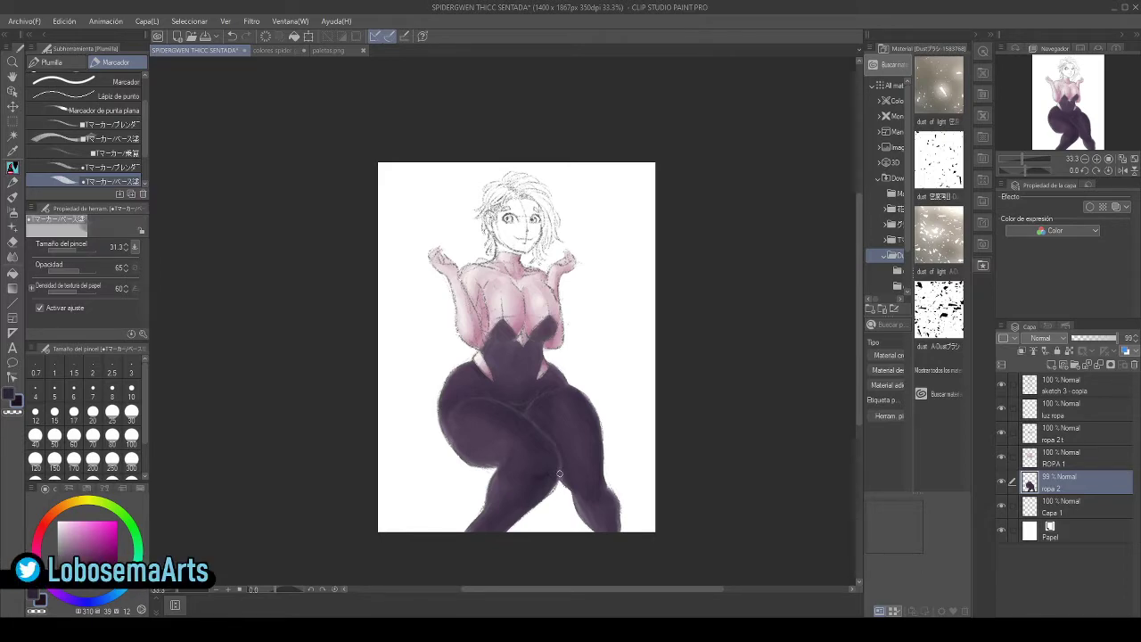
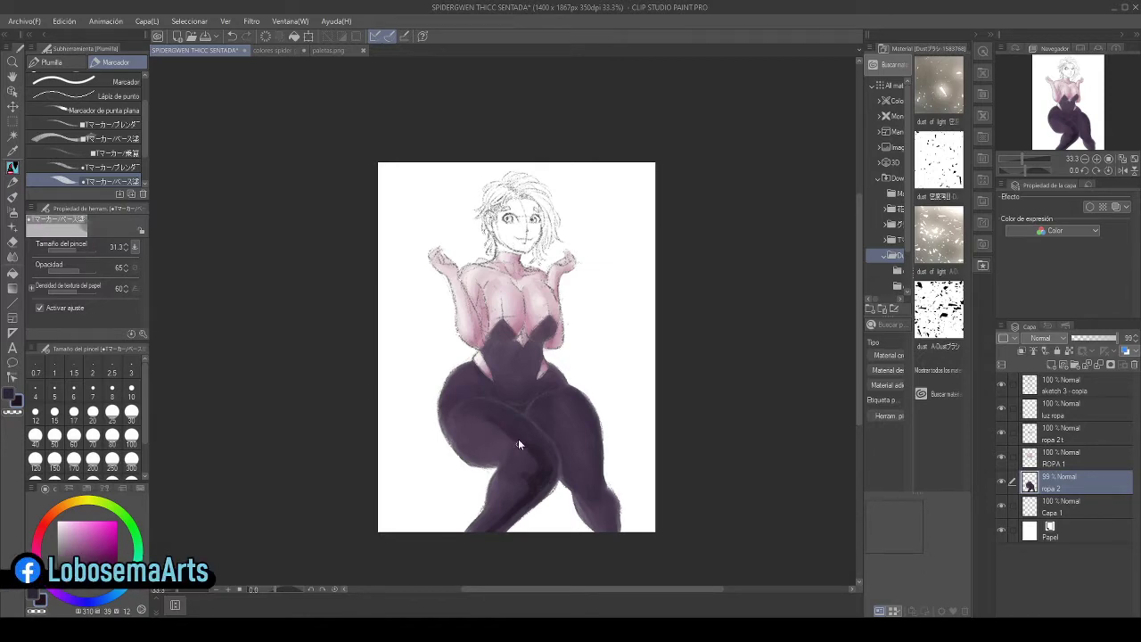
pyautogui.moveTo(471, 406); pyautogui.dragTo(519, 442)
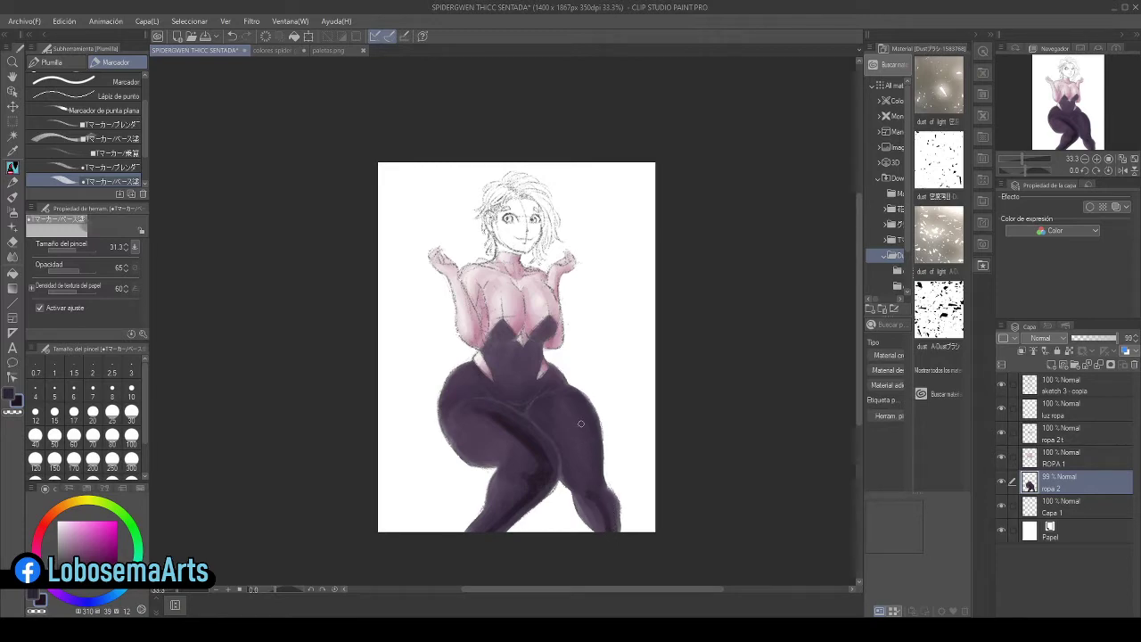
pyautogui.moveTo(568, 409); pyautogui.dragTo(590, 469)
# - Shade the crotch and the groin folds above the thighs with the marker at size 21.7, toggling the sketch to compare
pyautogui.scroll(2, 805, 322)
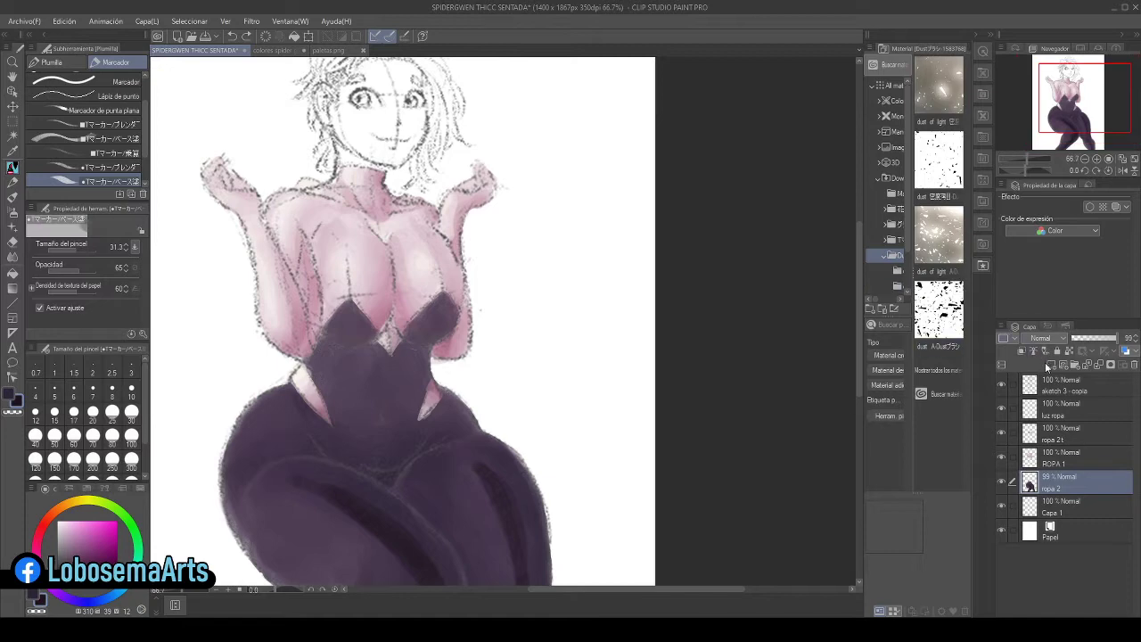
pyautogui.moveTo(616, 590); pyautogui.dragTo(579, 590)
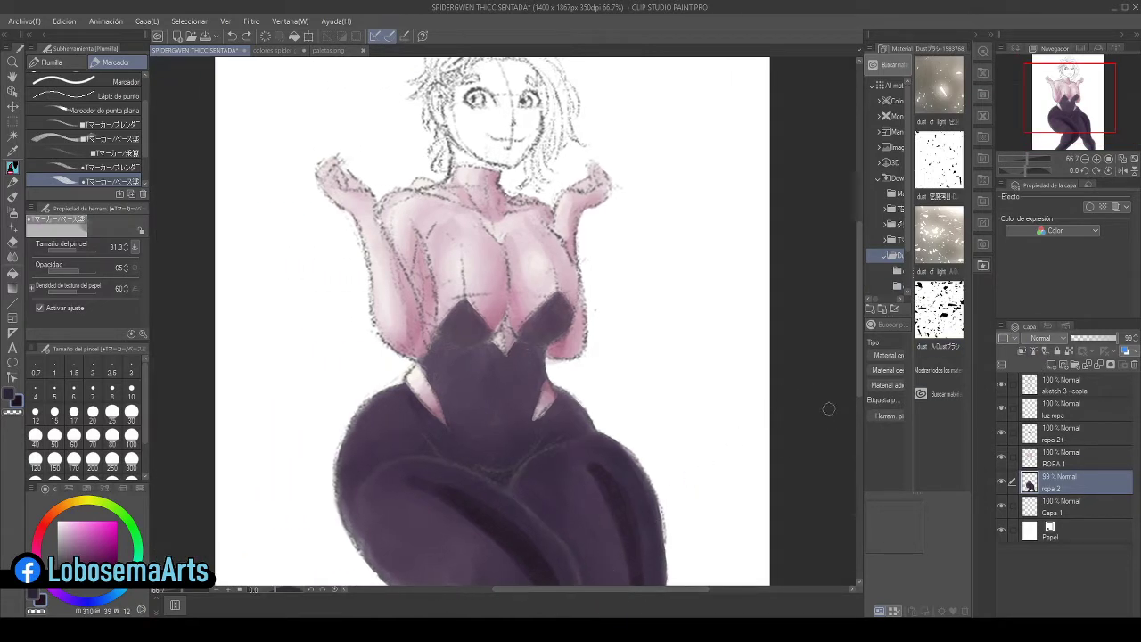
pyautogui.scroll(-2, 851, 386)
pyautogui.click(75, 249)
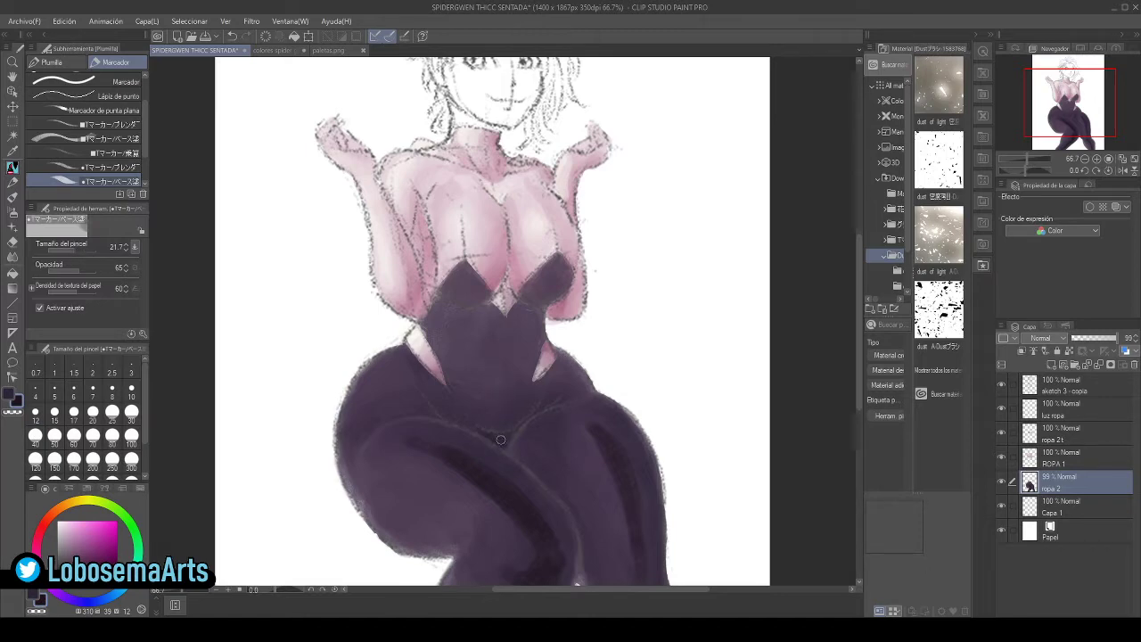
pyautogui.click(1001, 384)
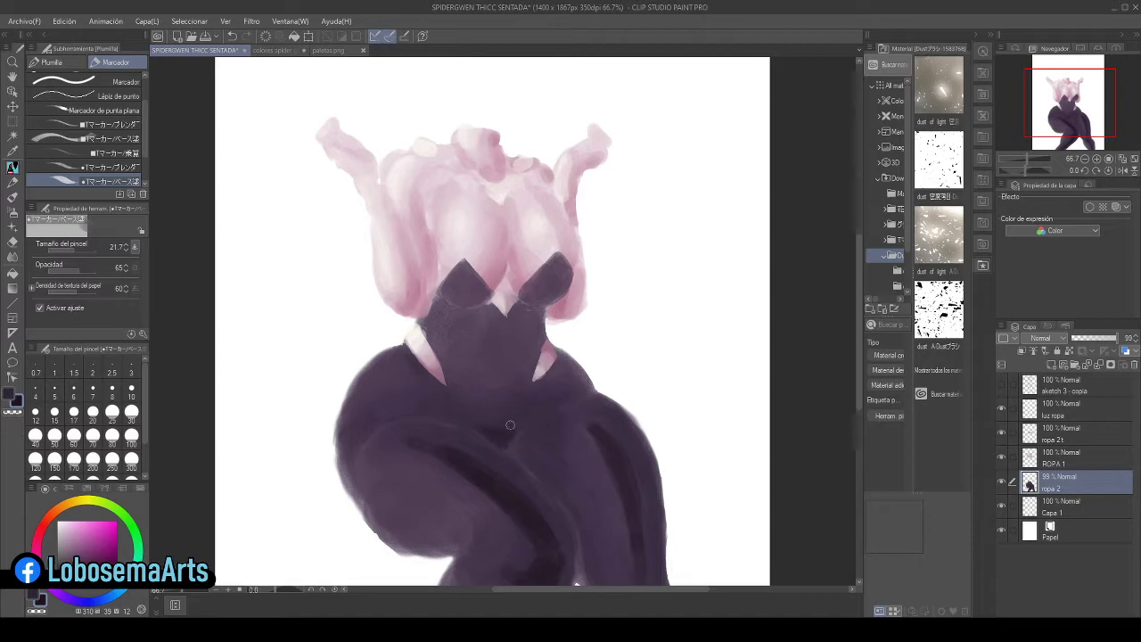
pyautogui.click(1001, 384)
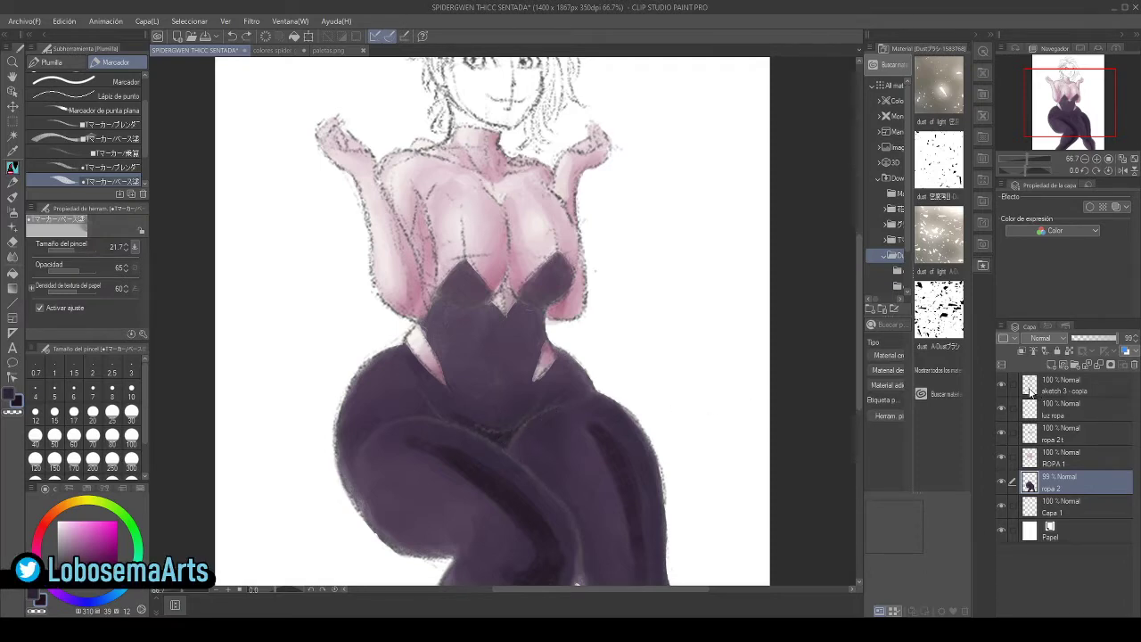
pyautogui.click(1001, 385)
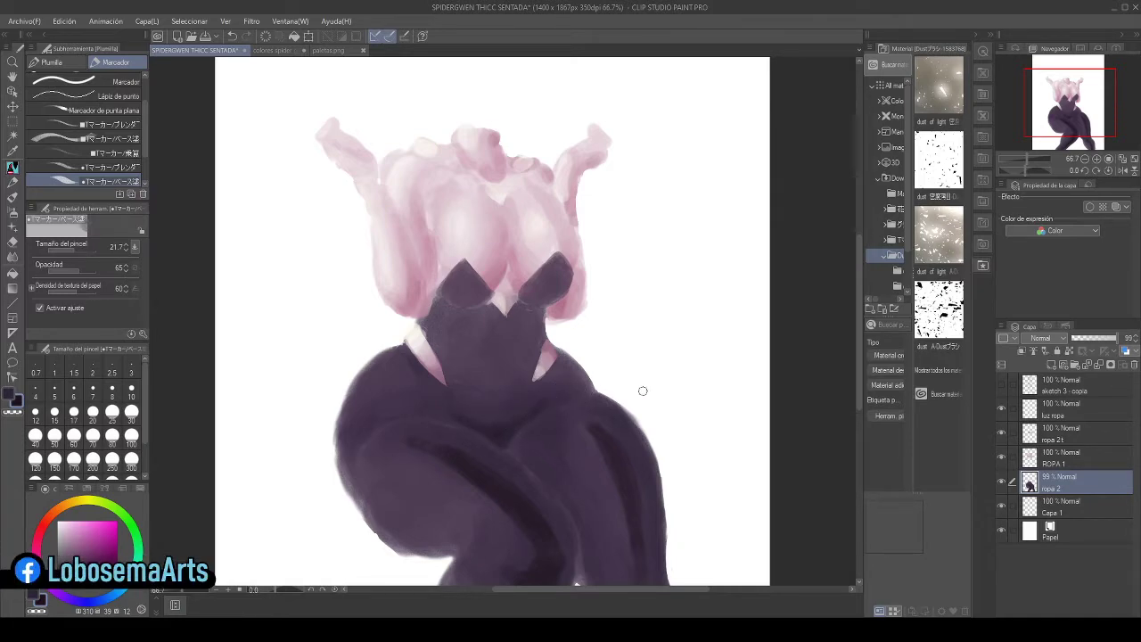
pyautogui.click(1002, 385)
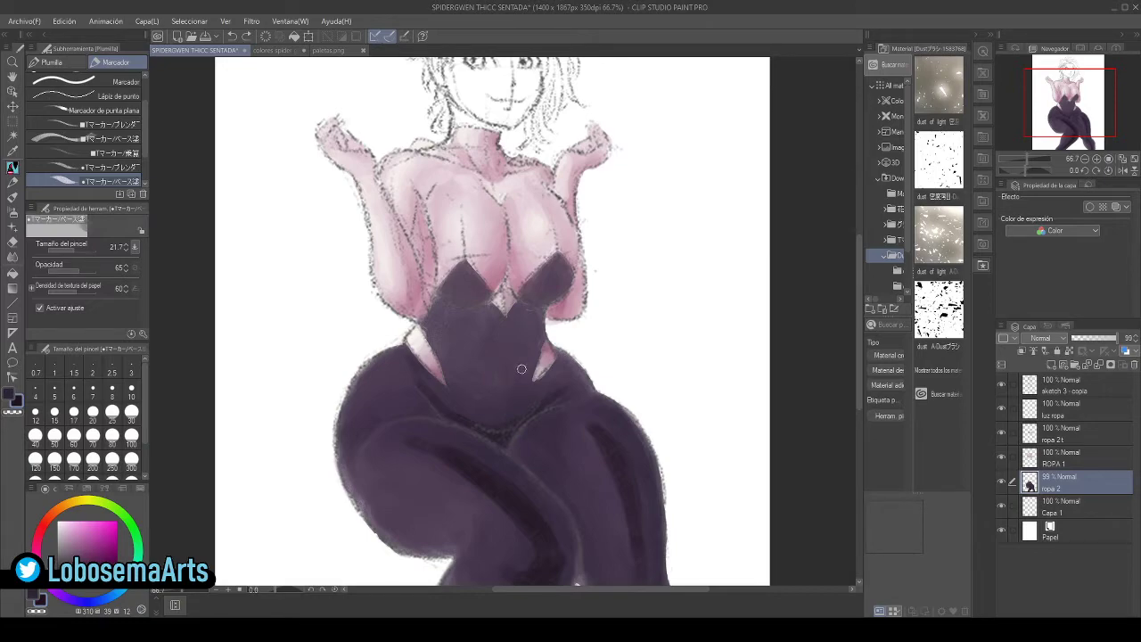
# - Paint a small dark navel on the belly with the marker at size 10.4
pyautogui.scroll(2, 513, 367)
pyautogui.scroll(2, 514, 367)
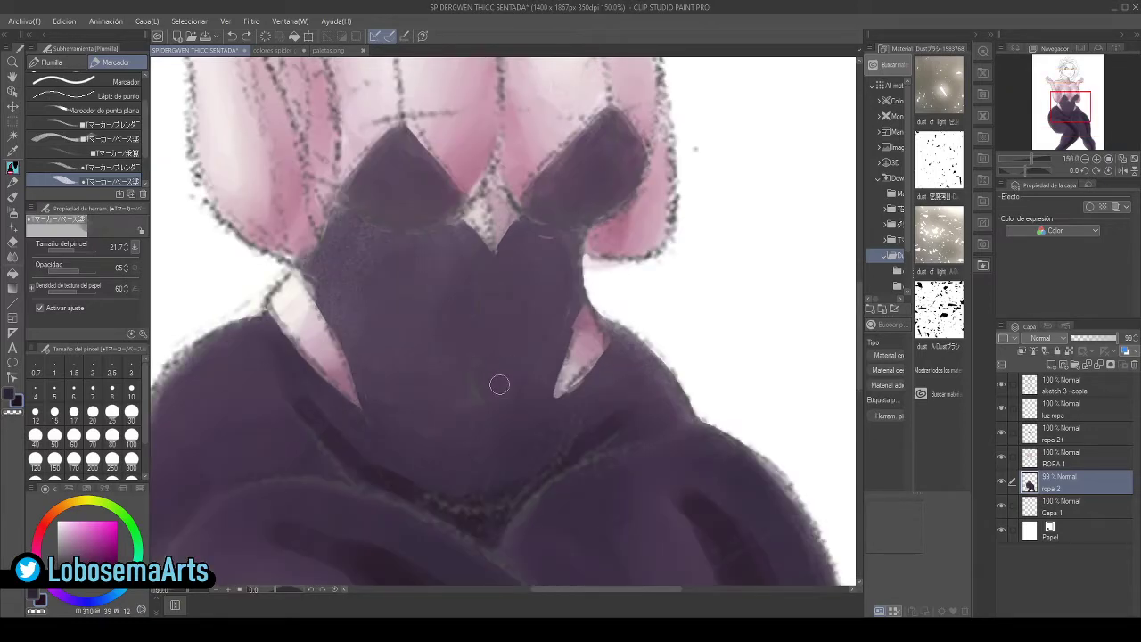
pyautogui.click(68, 248)
pyautogui.moveTo(67, 248); pyautogui.dragTo(70, 249)
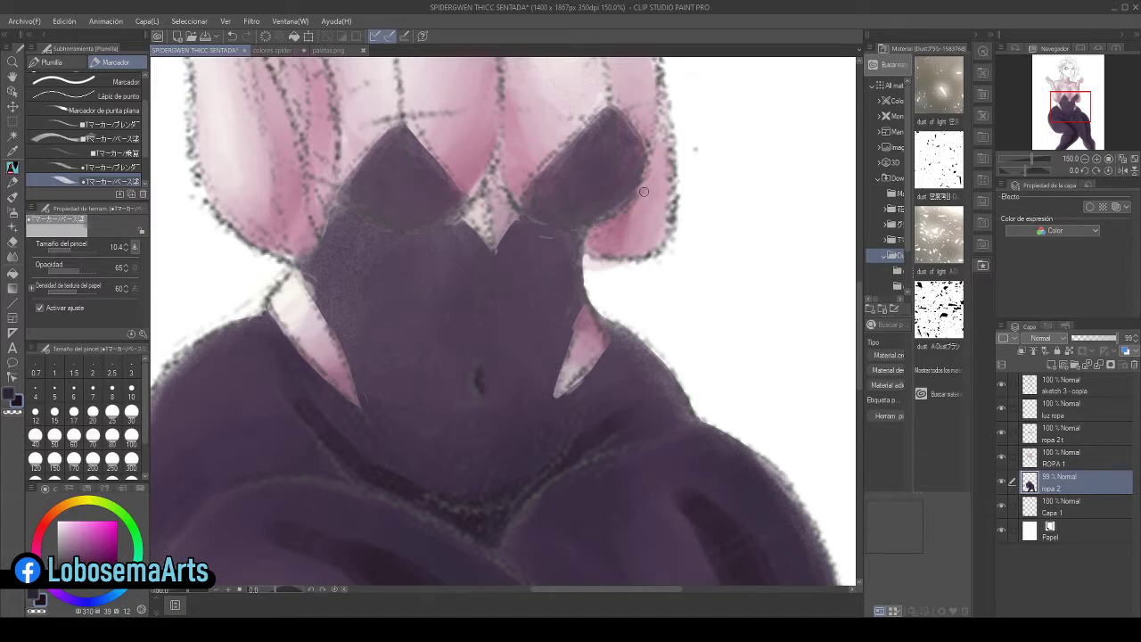
# - Hide the sketch and paint dark shadow strokes on the ribs below the right-hand pointed shape, setting the marker to size 17
pyautogui.click(1086, 159)
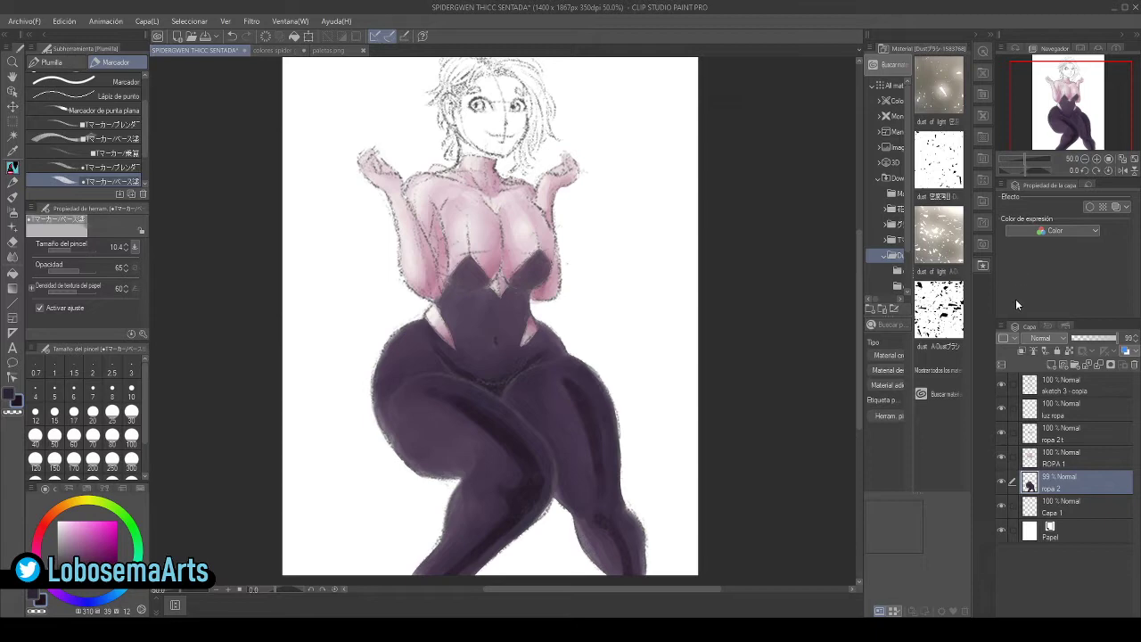
pyautogui.click(1002, 384)
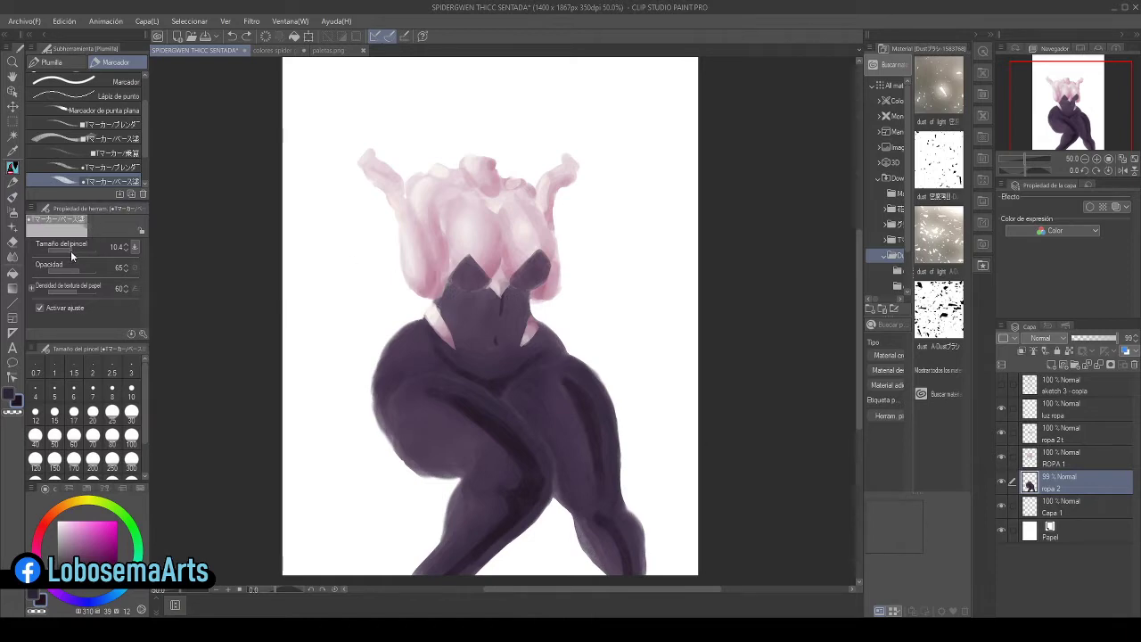
pyautogui.click(74, 412)
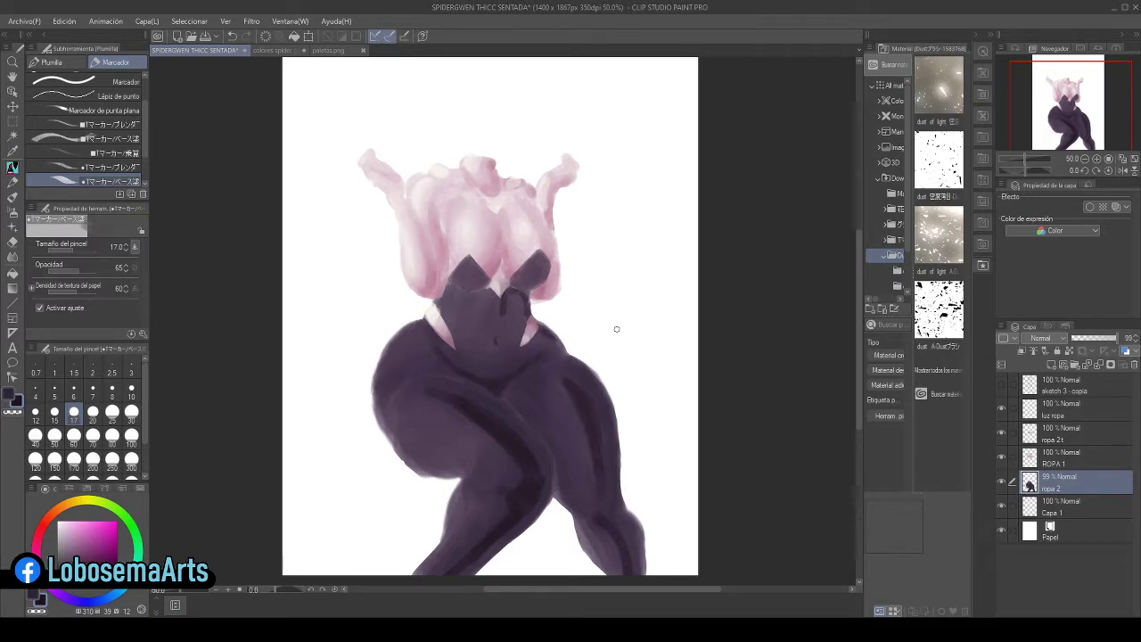
# - Show the sketch and darken the right-hand hip fold and the waist edge under the right-hand pointed shape
pyautogui.scroll(2, 617, 329)
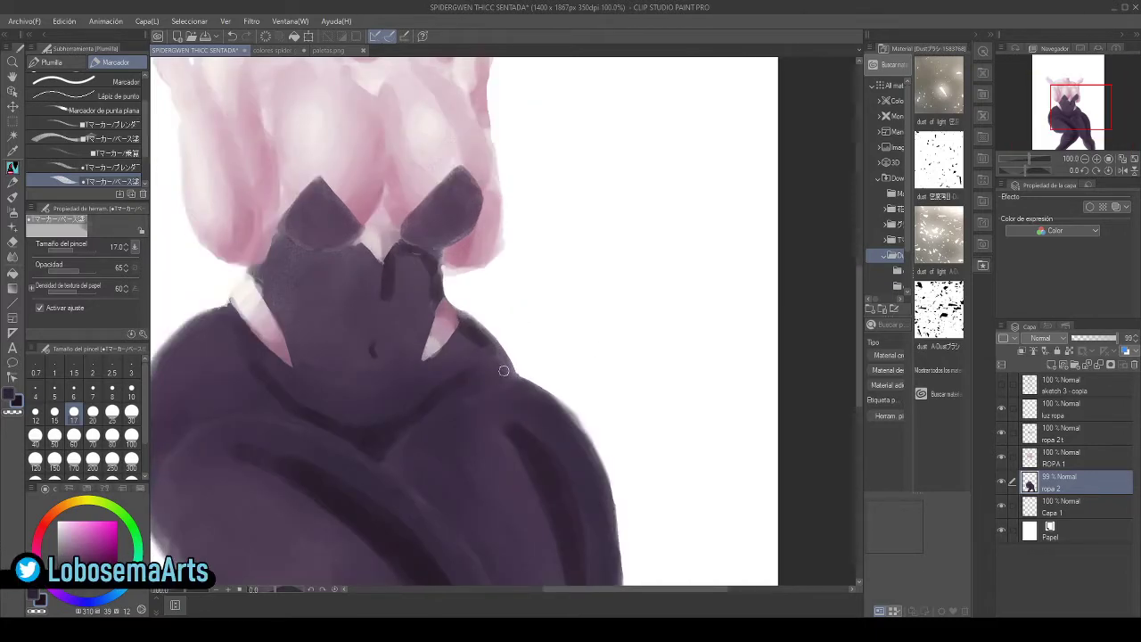
pyautogui.click(997, 384)
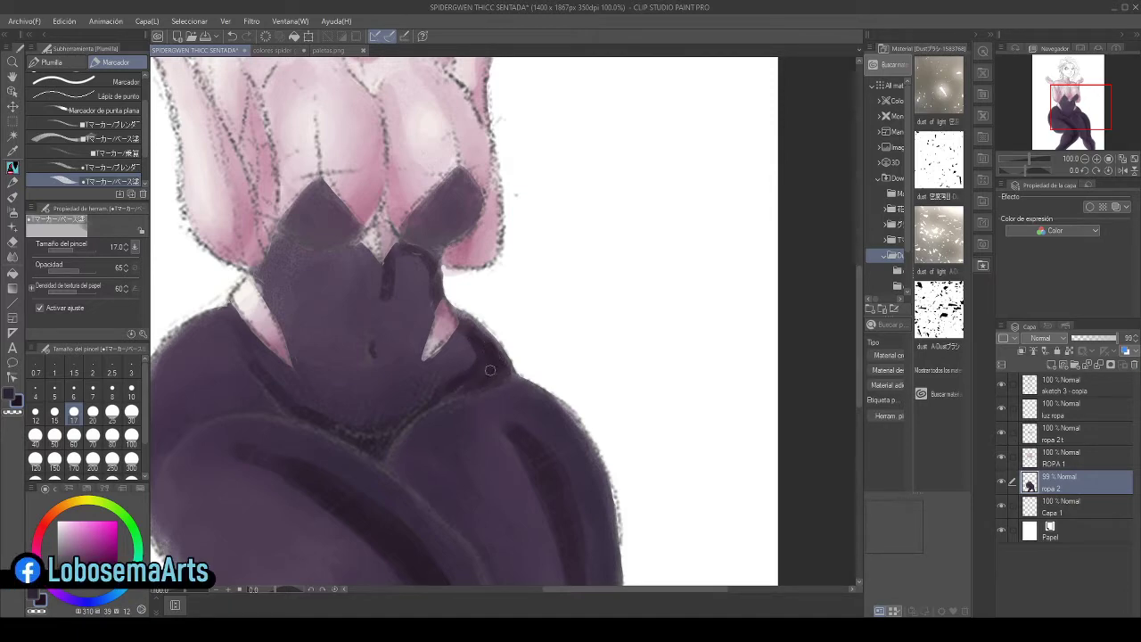
pyautogui.moveTo(484, 353); pyautogui.dragTo(465, 375)
pyautogui.moveTo(412, 256); pyautogui.dragTo(469, 341)
# - Paint a shadow under the left-hand pointed shape, undo the thick band and redo it thinner, darkest at the outer edge
pyautogui.moveTo(279, 251)
pyautogui.mouseDown()
pyautogui.moveTo(359, 246)
pyautogui.moveTo(389, 246)
pyautogui.mouseUp()
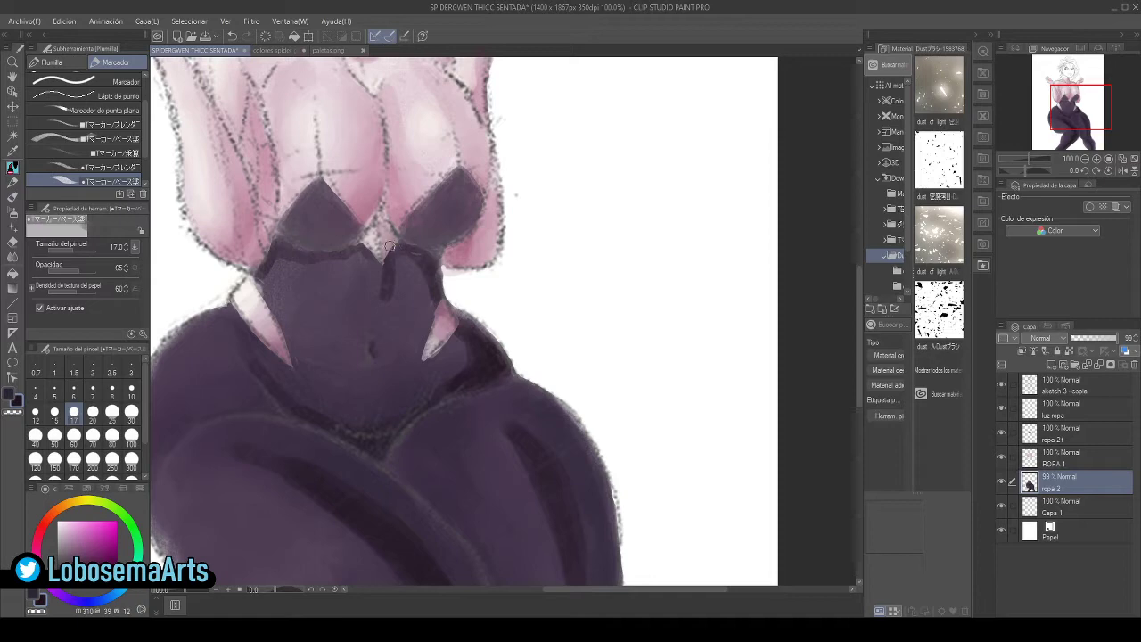
pyautogui.hotkey('ctrl', 'z')
pyautogui.moveTo(295, 255)
pyautogui.mouseDown()
pyautogui.moveTo(266, 268)
pyautogui.moveTo(294, 257)
pyautogui.mouseUp()
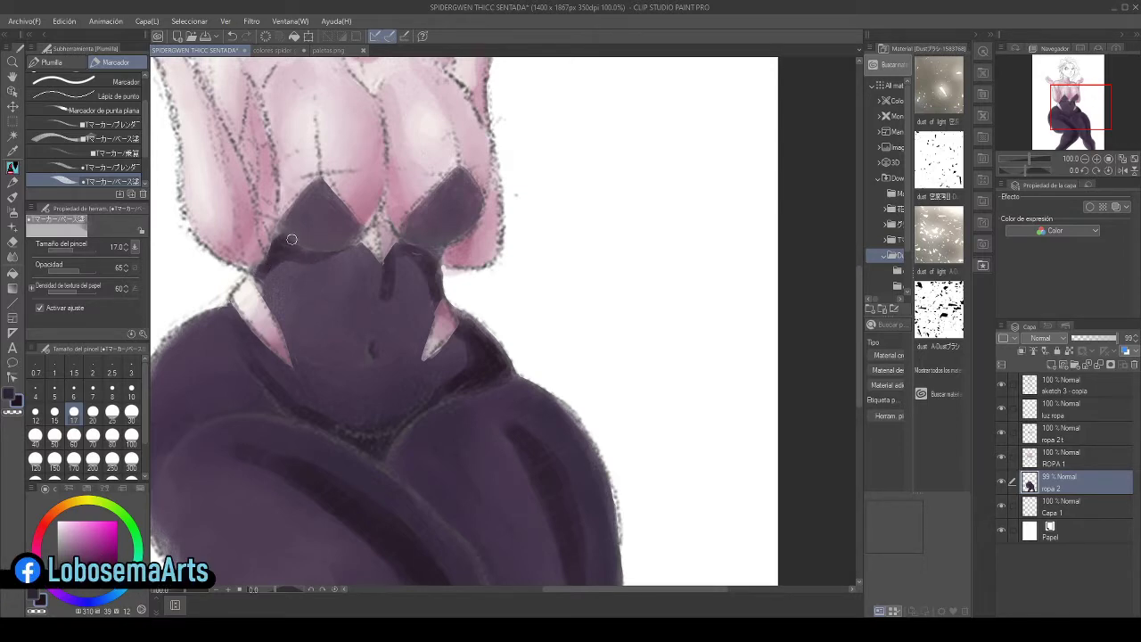
pyautogui.moveTo(276, 242)
pyautogui.mouseDown()
pyautogui.moveTo(264, 239)
pyautogui.moveTo(294, 234)
pyautogui.moveTo(291, 246)
pyautogui.moveTo(376, 227)
pyautogui.mouseUp()
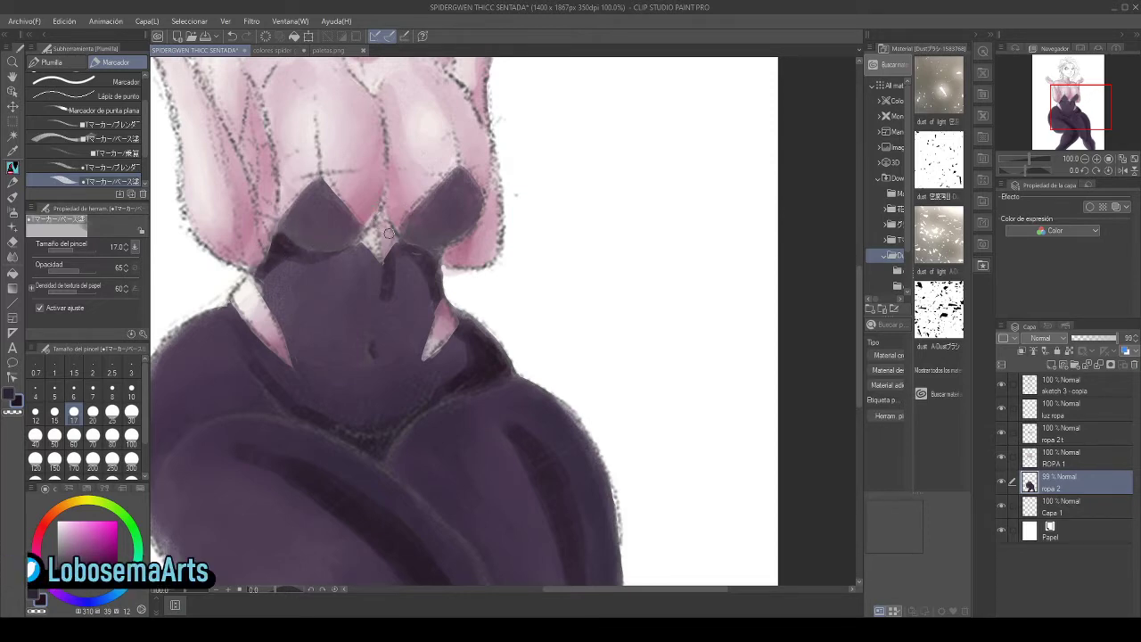
pyautogui.moveTo(403, 264)
pyautogui.mouseDown()
pyautogui.moveTo(412, 250)
pyautogui.moveTo(394, 277)
pyautogui.moveTo(393, 248)
pyautogui.moveTo(388, 297)
pyautogui.moveTo(406, 251)
pyautogui.moveTo(437, 257)
pyautogui.moveTo(435, 286)
pyautogui.moveTo(485, 340)
pyautogui.mouseUp()
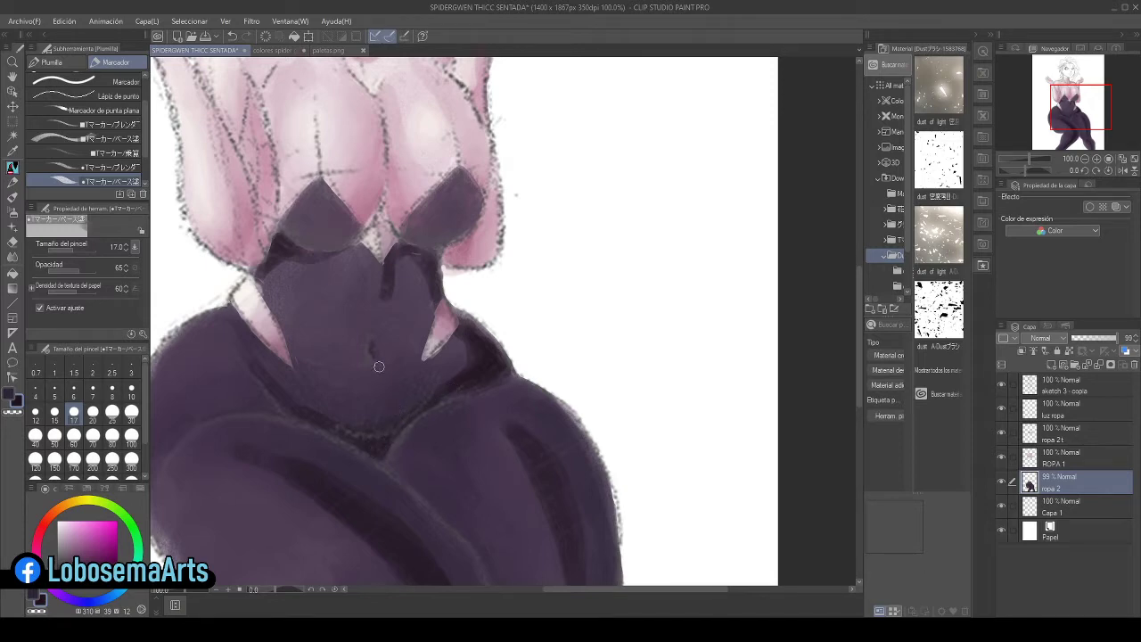
# - Darken the groin crease running from the crotch up to the right-hand waist cutout and strengthen the navel
pyautogui.moveTo(575, 592); pyautogui.dragTo(526, 591)
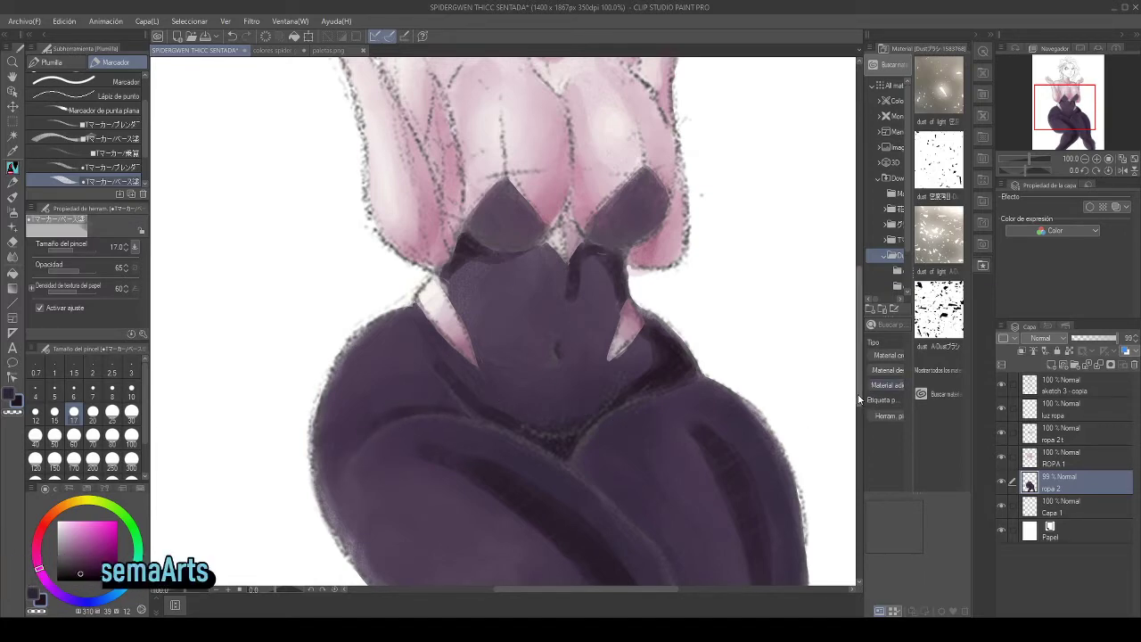
pyautogui.scroll(-2, 622, 355)
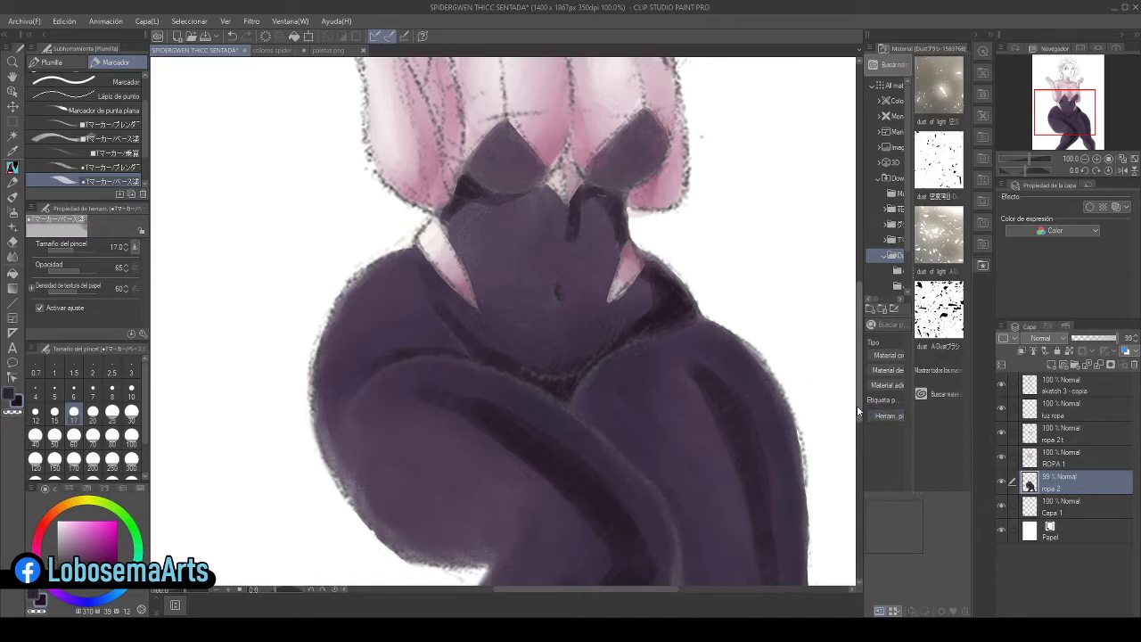
pyautogui.scroll(-9, 859, 406)
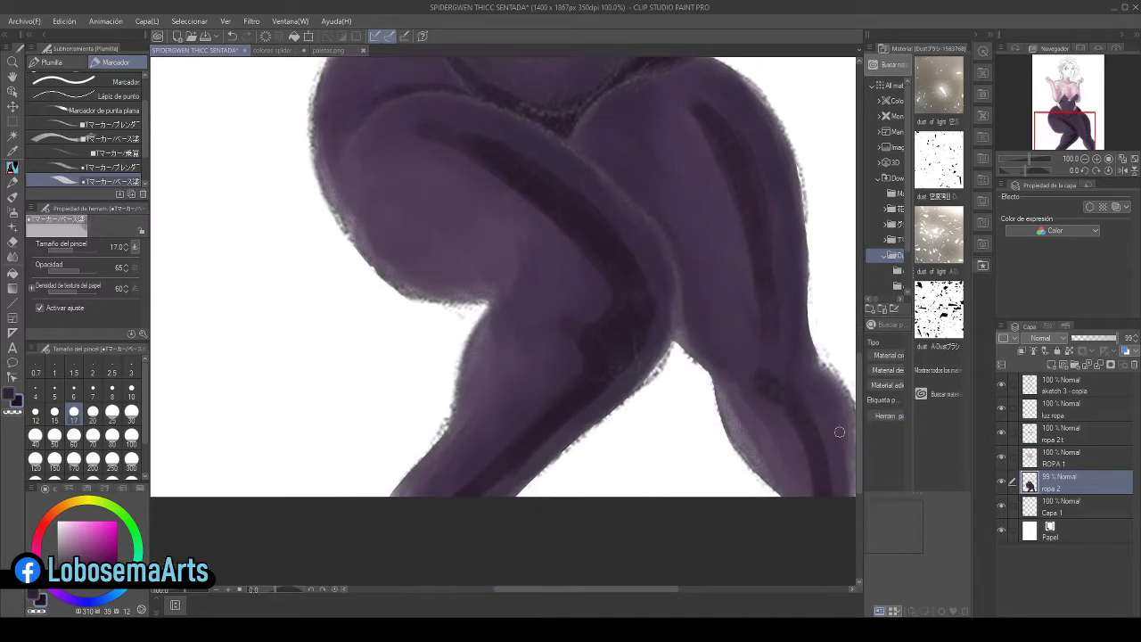
pyautogui.scroll(10, 858, 424)
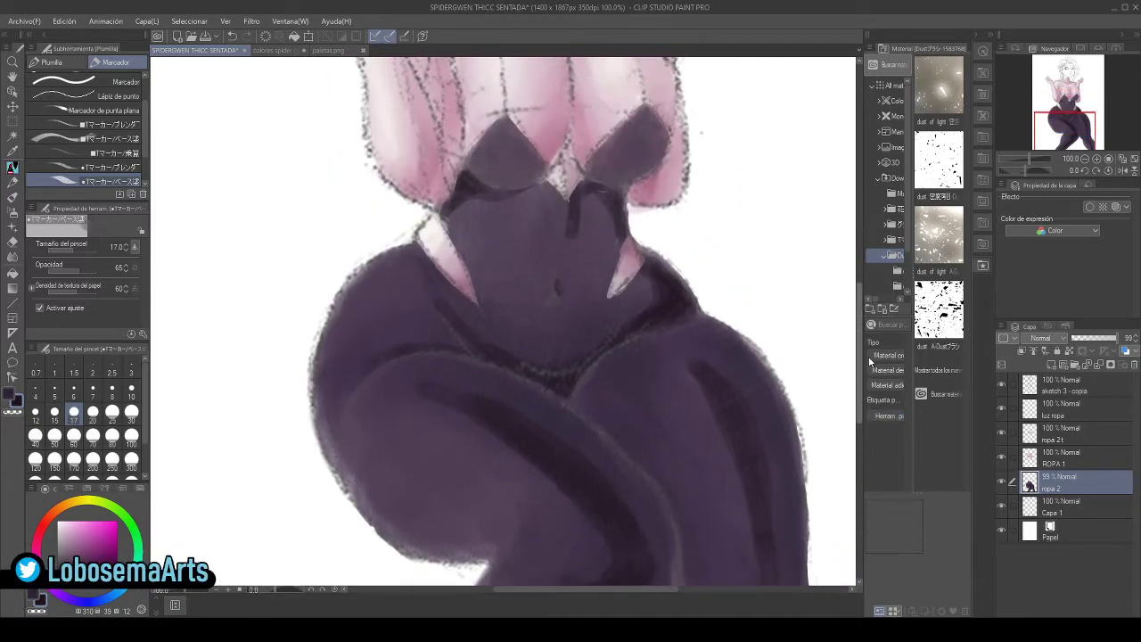
pyautogui.scroll(4, 870, 364)
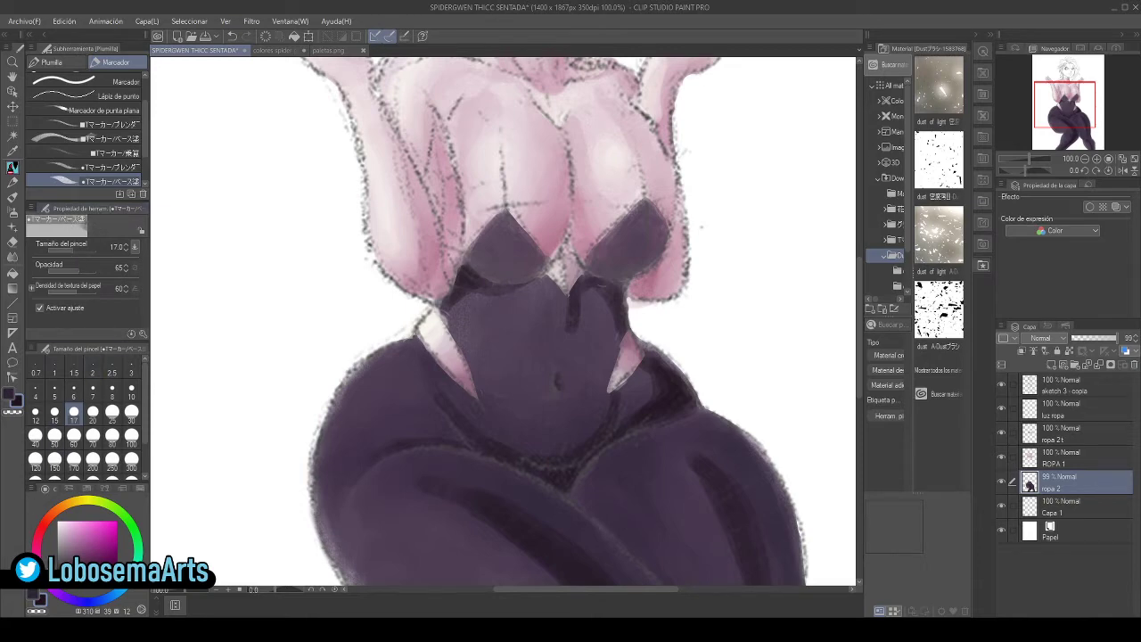
# - Soften the abdomen, groin and hip shadows using the dark blue-purple colour and the marker blender at size 24.5, with the sketch hidden
pyautogui.click(37, 593)
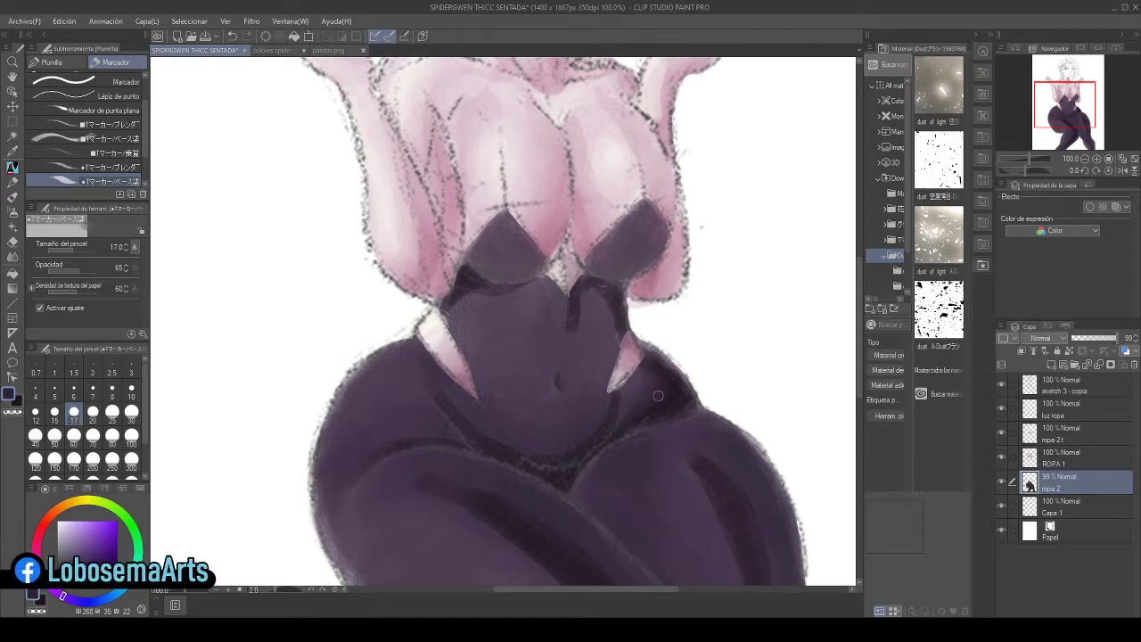
pyautogui.click(1001, 383)
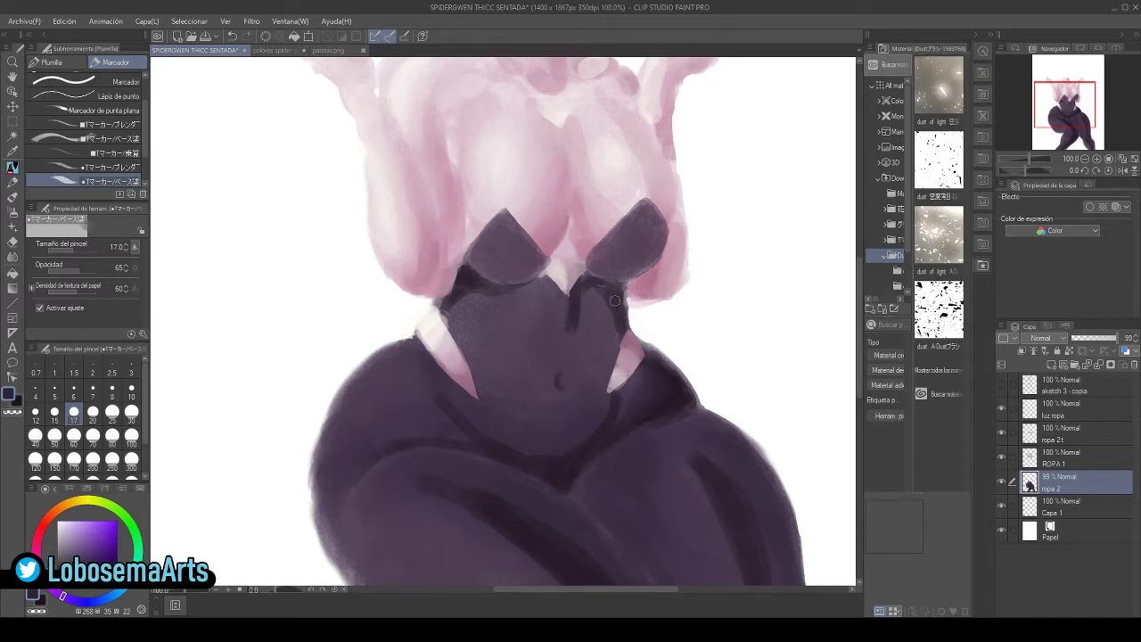
pyautogui.click(74, 249)
pyautogui.click(107, 167)
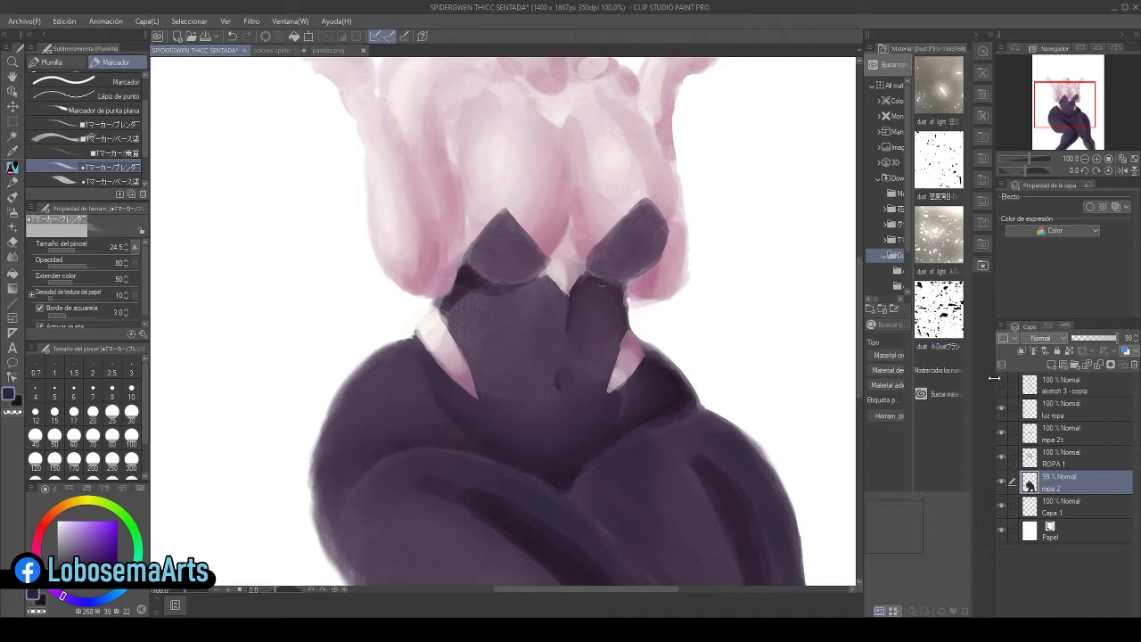
# - Toggle the luz ropa, ropa 2t, ropa 2 and ROPA 1 layers to examine what each one contains
pyautogui.click(1002, 409)
pyautogui.click(1003, 409)
pyautogui.click(1002, 434)
pyautogui.click(1004, 433)
pyautogui.click(1002, 482)
pyautogui.click(1002, 482)
pyautogui.click(1002, 481)
pyautogui.click(1003, 482)
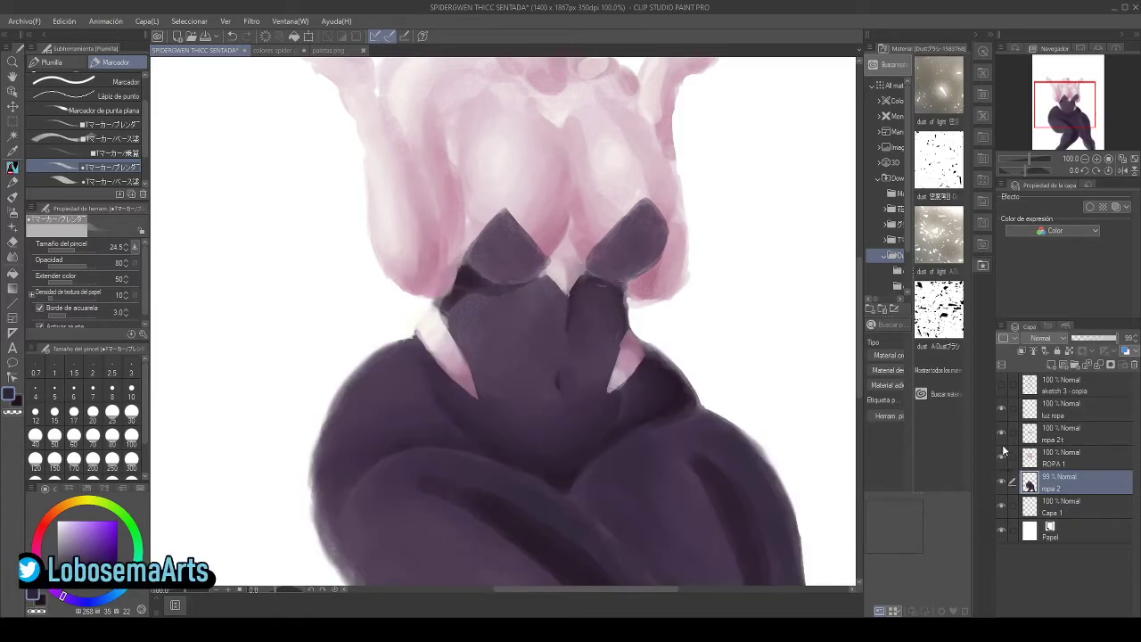
pyautogui.click(1003, 434)
pyautogui.click(1003, 435)
pyautogui.click(1002, 458)
pyautogui.click(1003, 458)
pyautogui.click(1002, 458)
pyautogui.click(1003, 458)
# - Blend the dark shadow bands on both thighs into the surrounding colour on the ropa 2 layer, using the marker blender at size 51.1
pyautogui.press('e')
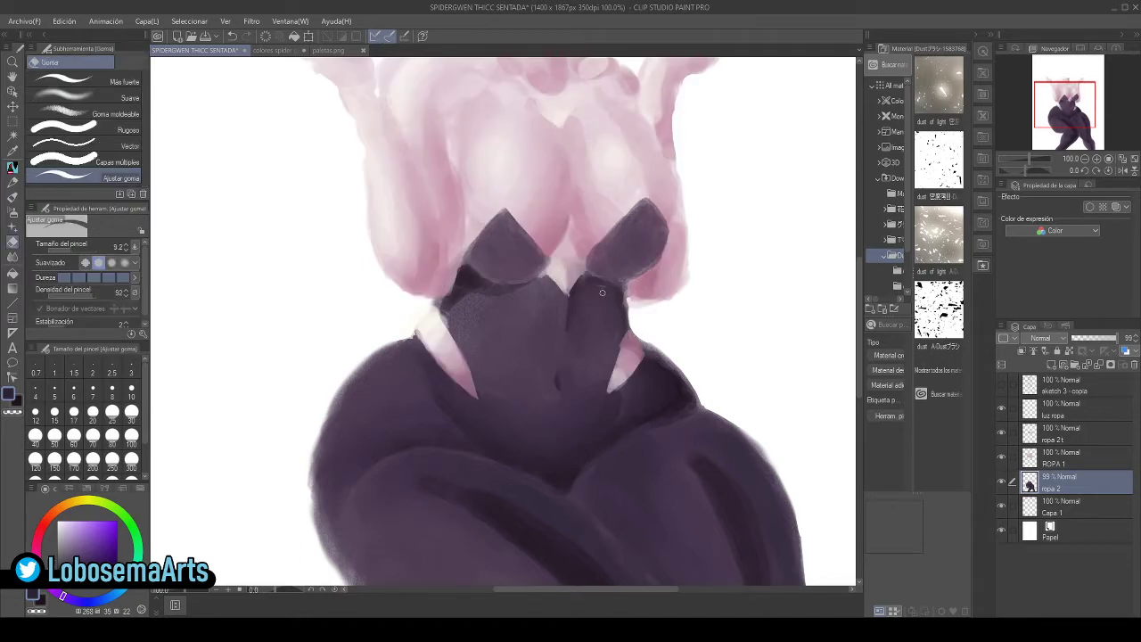
pyautogui.click(1085, 461)
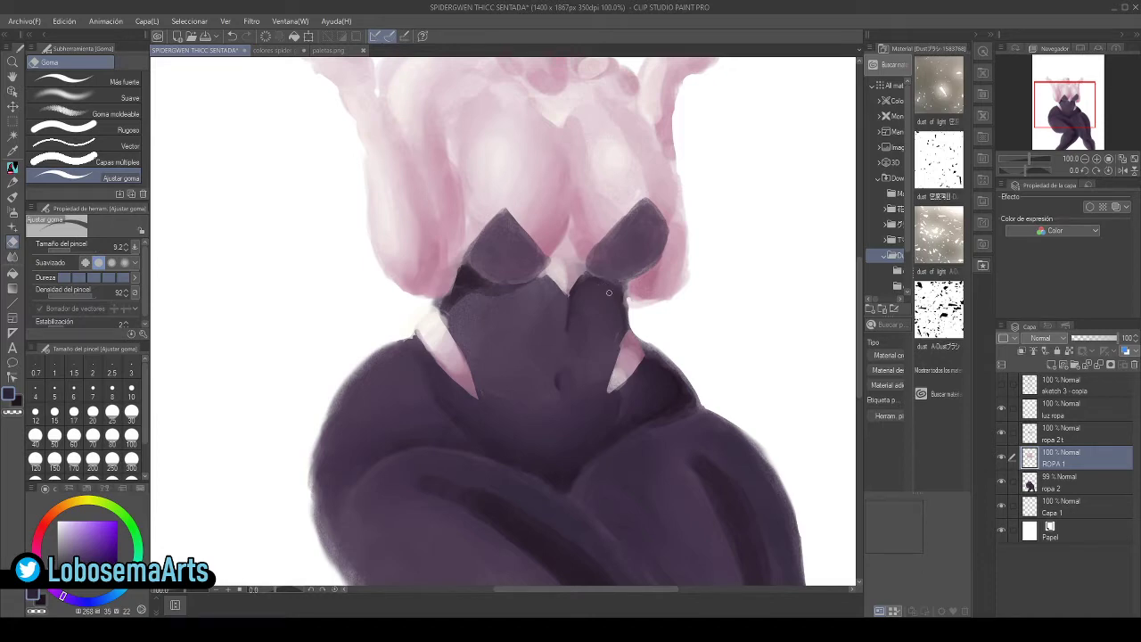
pyautogui.click(1066, 489)
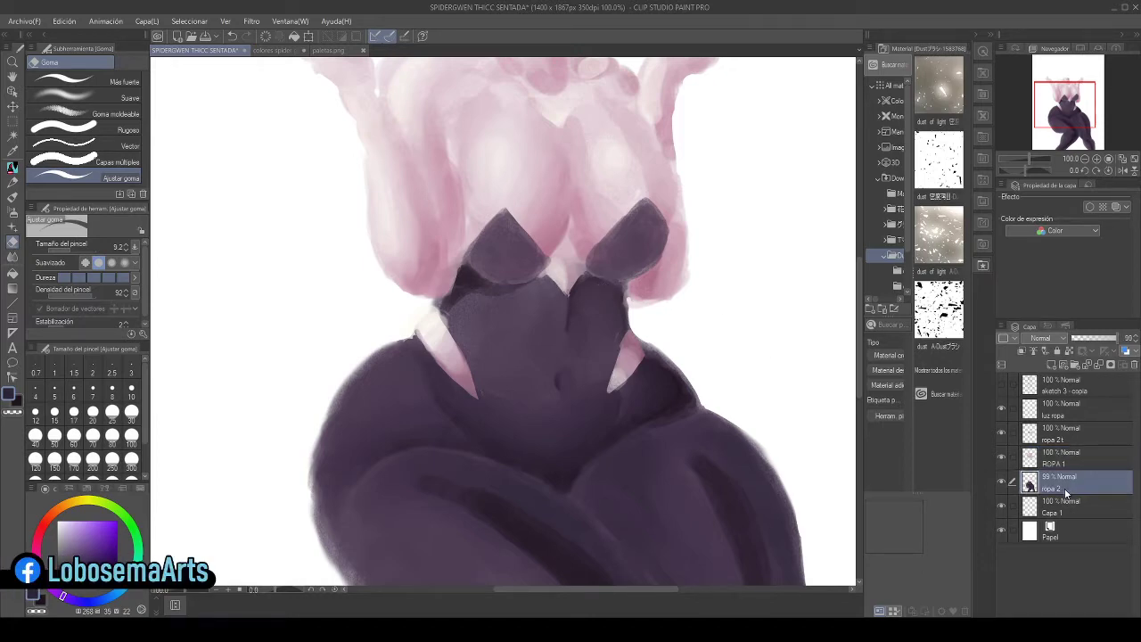
pyautogui.click(13, 169)
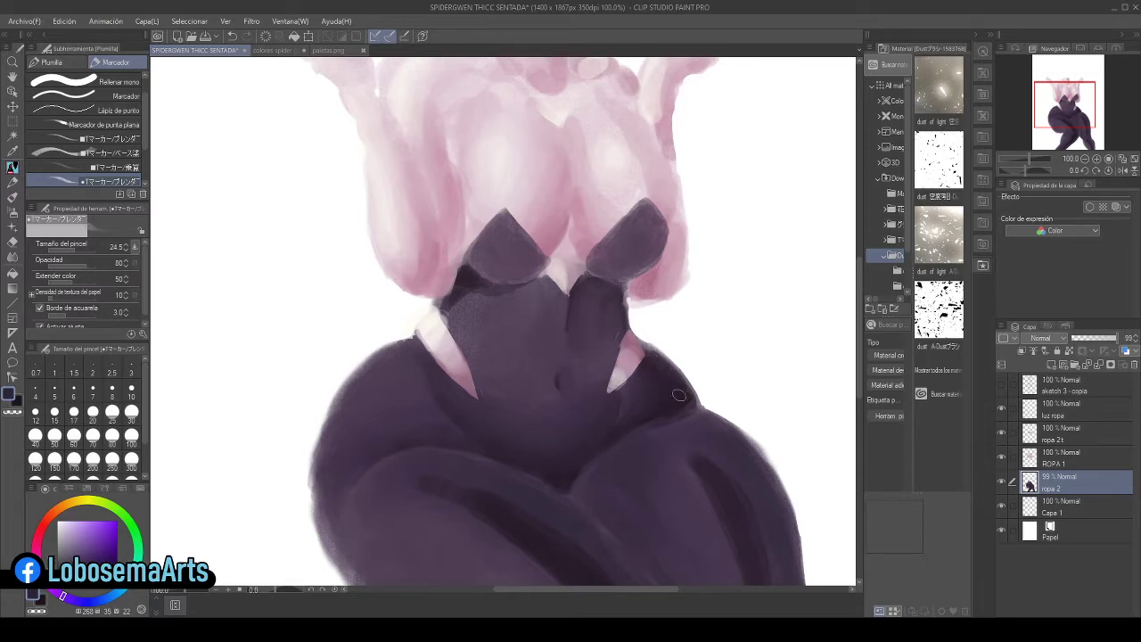
pyautogui.scroll(-3, 827, 406)
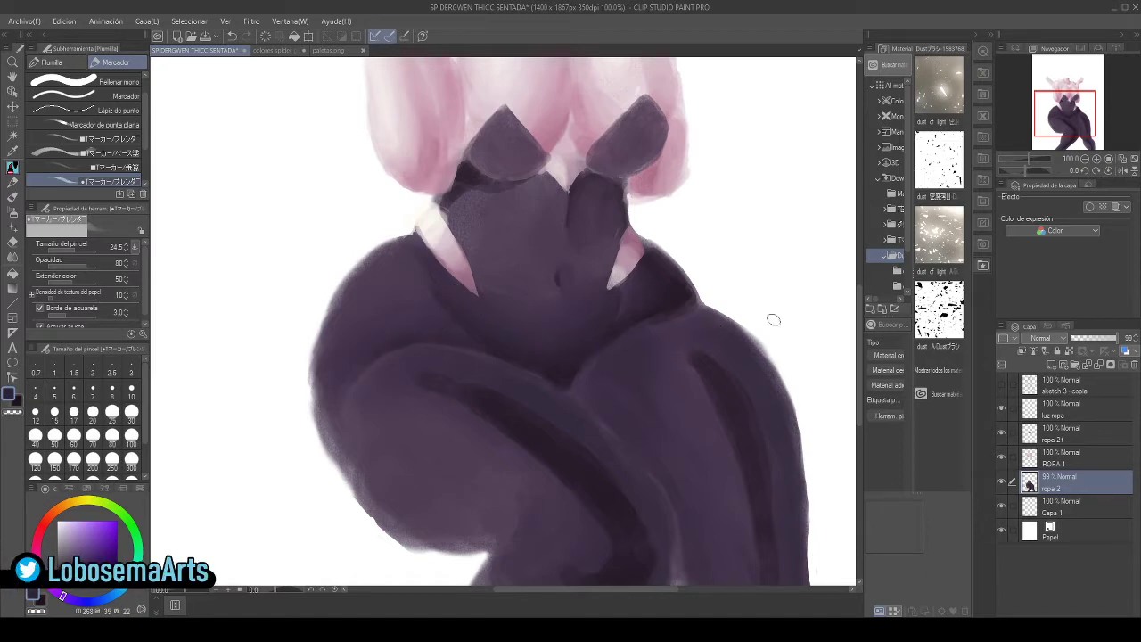
pyautogui.click(1088, 164)
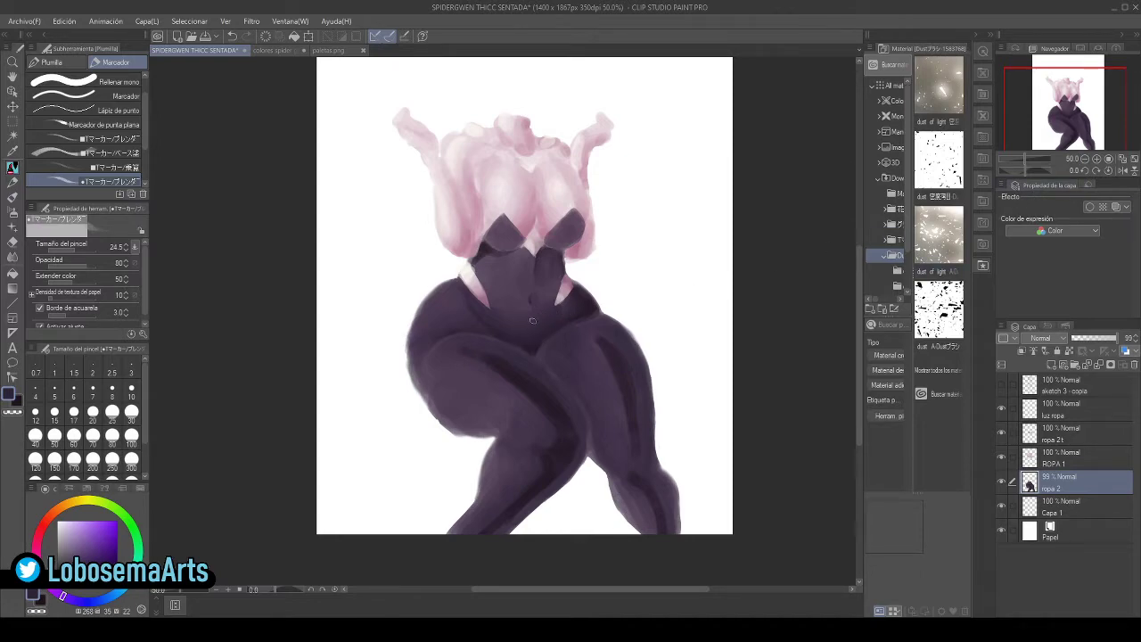
pyautogui.click(73, 248)
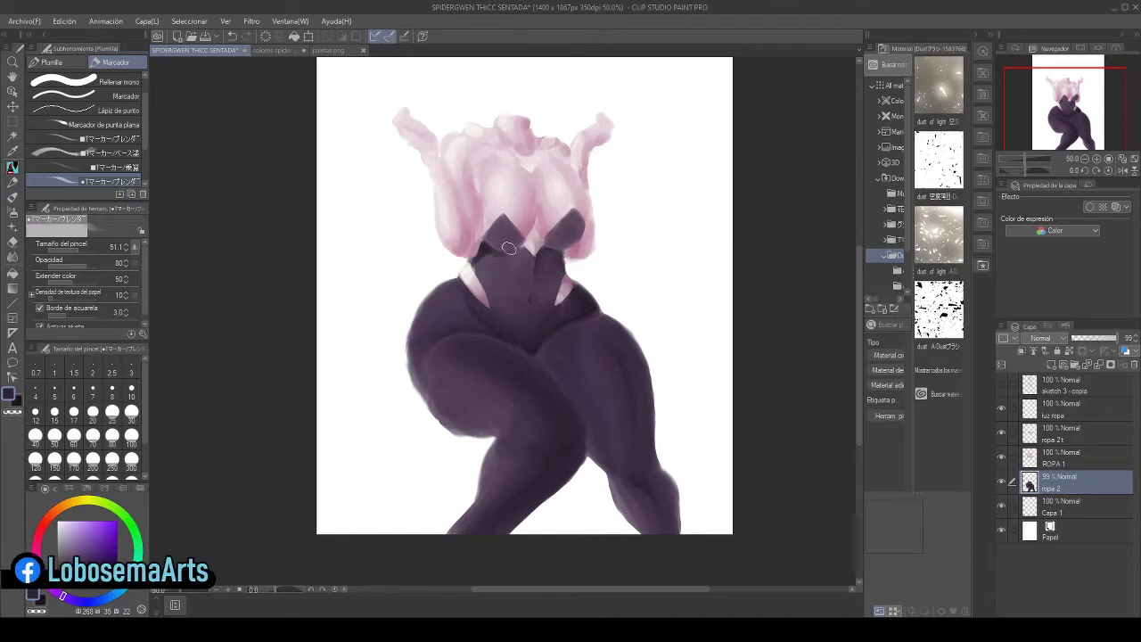
# - Soften the upper abdomen and the shadow under the left-hand pointed shape with the blender at sizes 15 and 27.7
pyautogui.scroll(2, 526, 255)
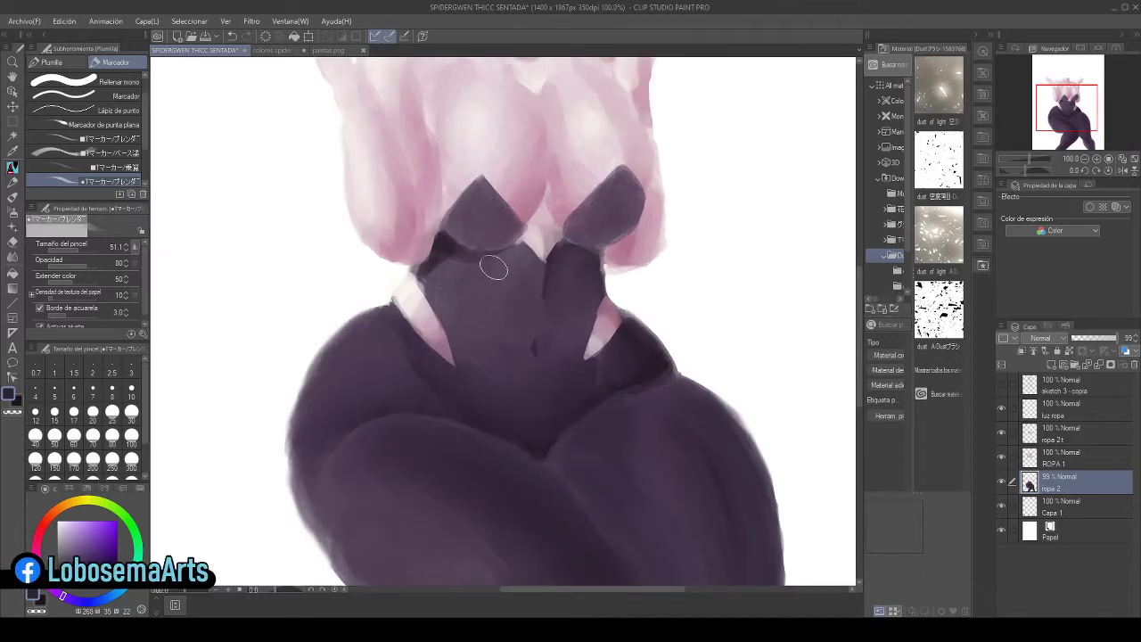
pyautogui.moveTo(502, 264)
pyautogui.mouseDown()
pyautogui.moveTo(458, 249)
pyautogui.moveTo(449, 260)
pyautogui.moveTo(441, 247)
pyautogui.moveTo(436, 280)
pyautogui.moveTo(555, 255)
pyautogui.moveTo(522, 247)
pyautogui.mouseUp()
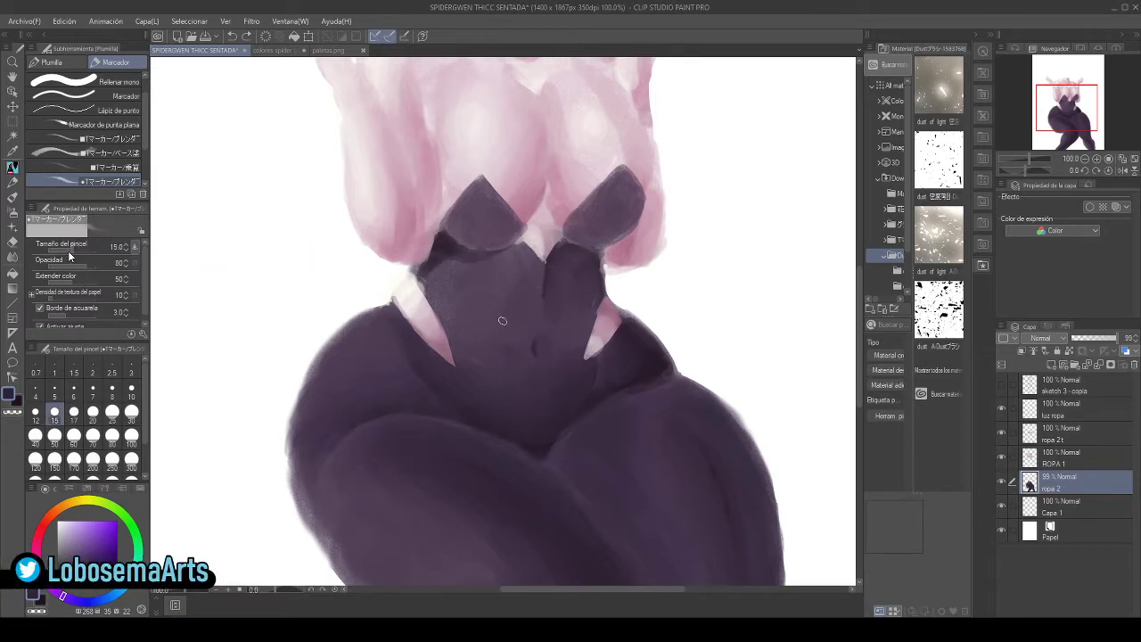
pyautogui.click(75, 249)
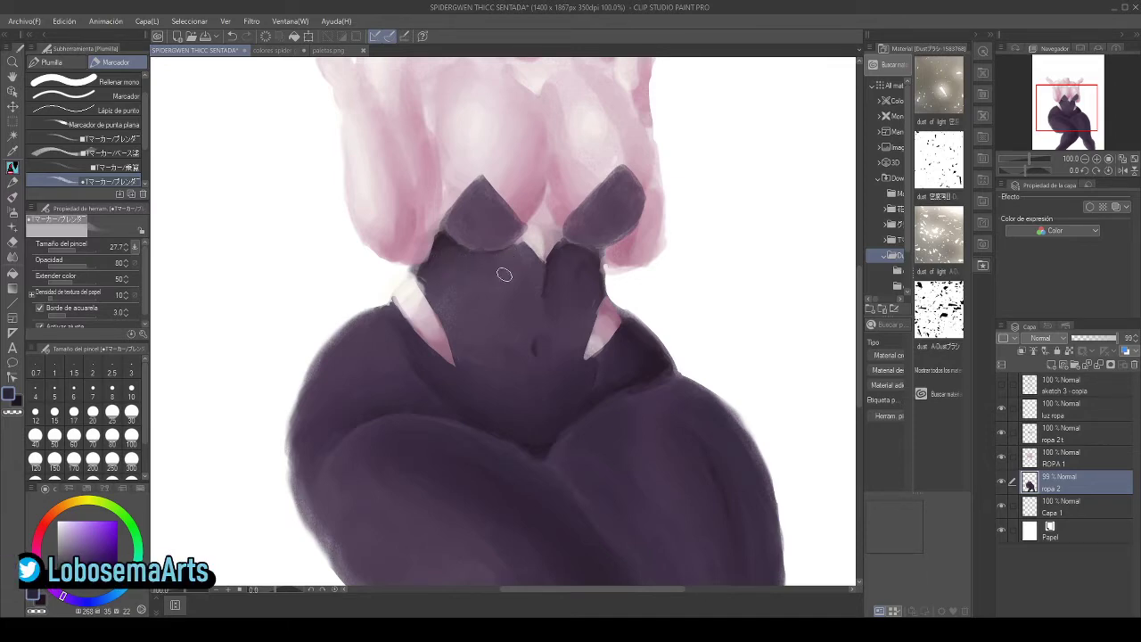
# - Hide and show the ropa 2, ROPA 1, ropa 2t and luz ropa layers in turn, then ready the eraser on luz ropa
pyautogui.click(1001, 482)
pyautogui.click(1002, 482)
pyautogui.click(1001, 457)
pyautogui.click(1002, 458)
pyautogui.click(1001, 435)
pyautogui.click(1002, 434)
pyautogui.click(1001, 410)
pyautogui.click(1001, 410)
pyautogui.click(1066, 413)
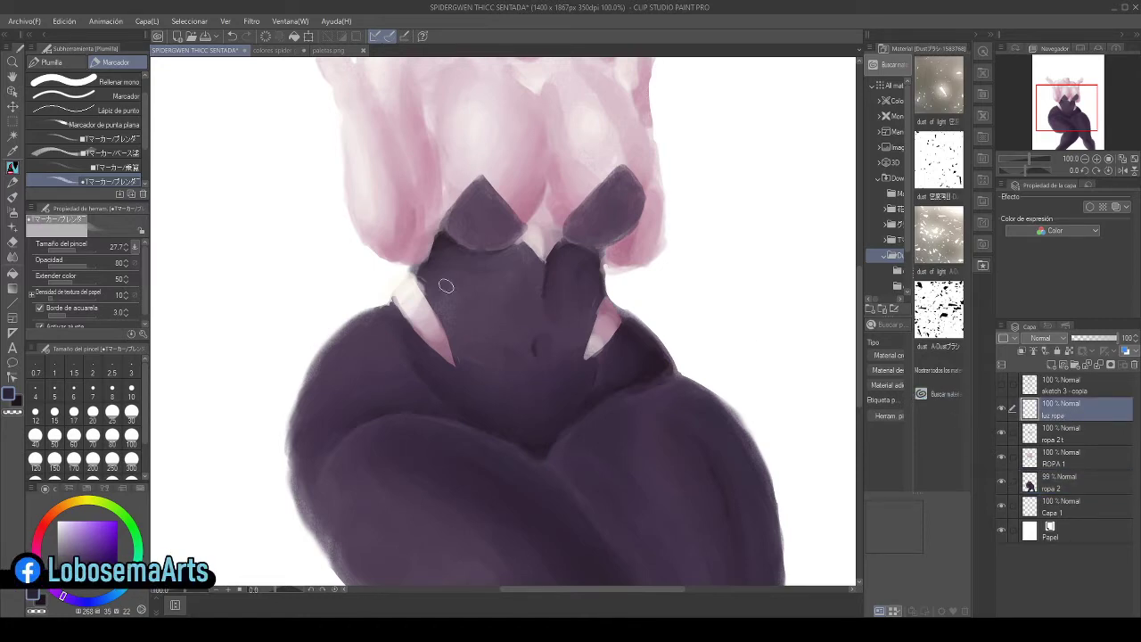
pyautogui.press('e')
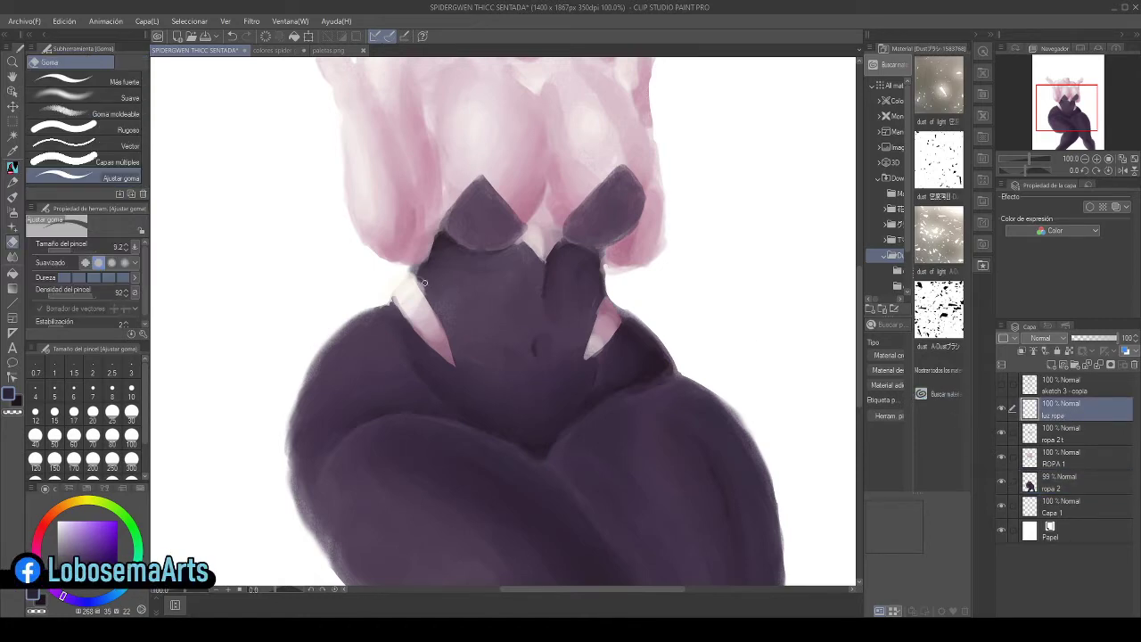
# - Examine the contents of the sketch, ropa 2t, ROPA 1, ropa 2 and Capa 1 layers by toggling their visibility
pyautogui.click(1001, 387)
pyautogui.click(1002, 388)
pyautogui.click(1000, 433)
pyautogui.click(1000, 433)
pyautogui.click(1002, 457)
pyautogui.click(1002, 458)
pyautogui.click(1001, 481)
pyautogui.click(1001, 481)
pyautogui.click(1002, 506)
pyautogui.click(1001, 482)
pyautogui.click(1001, 481)
# - Compare ropa 2 with ROPA 1, then tidy the lower edges of the pointed chest shapes with the size 9.2 eraser, checking against the sketch
pyautogui.click(1066, 486)
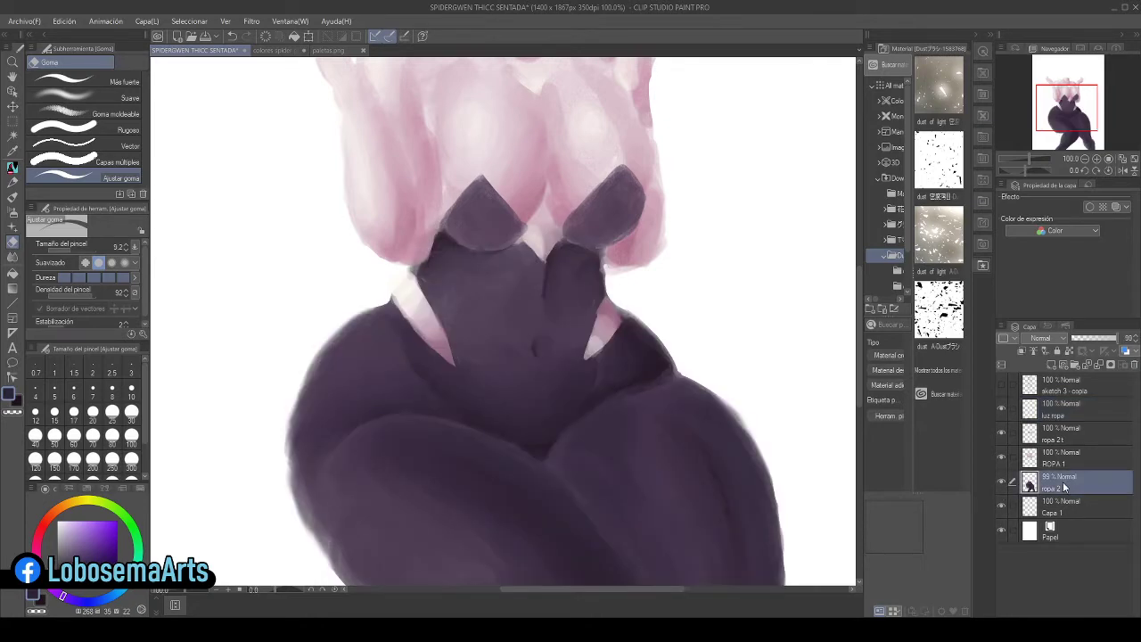
pyautogui.click(1002, 482)
pyautogui.click(1004, 483)
pyautogui.click(1003, 483)
pyautogui.click(1002, 482)
pyautogui.click(1002, 458)
pyautogui.click(1002, 457)
pyautogui.click(1048, 458)
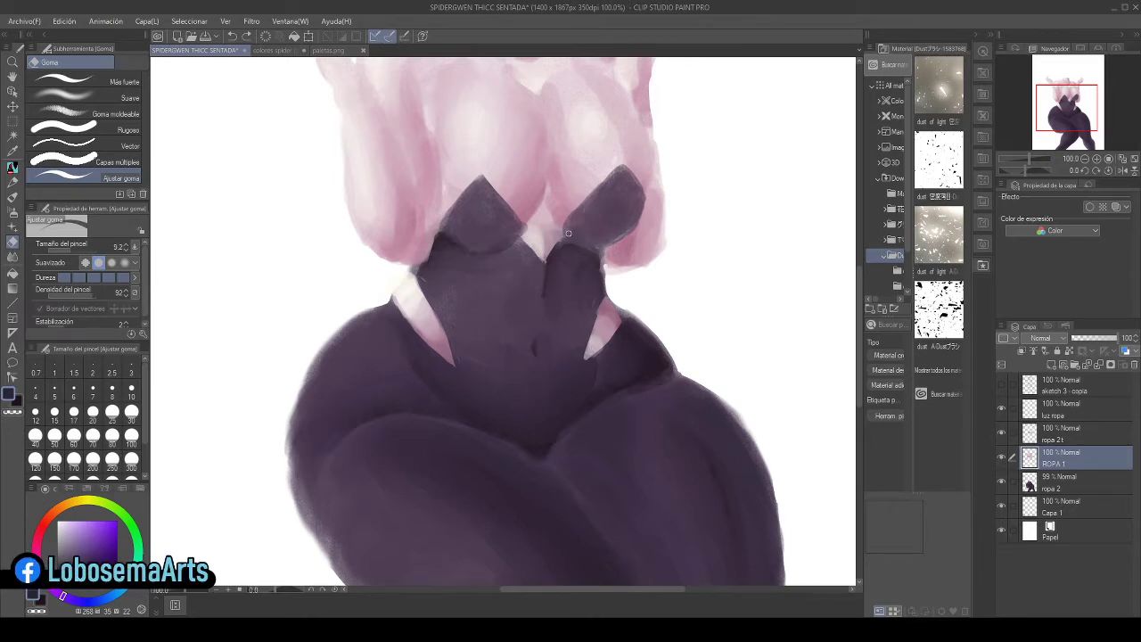
pyautogui.click(1001, 384)
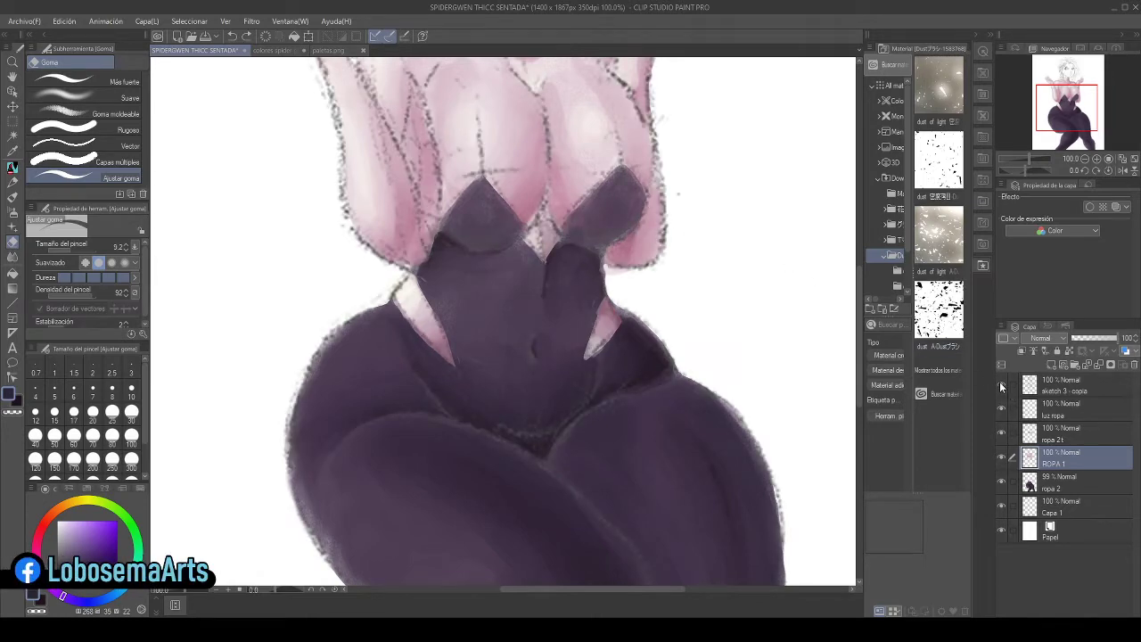
pyautogui.click(1002, 384)
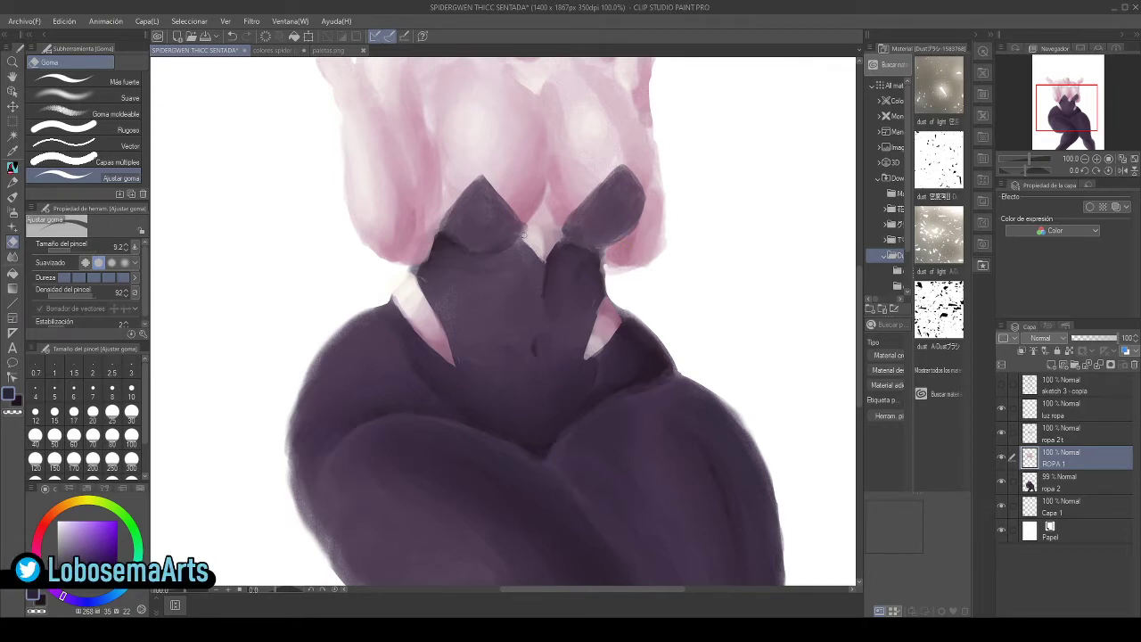
# - Clean up the outlines of the two pointed chest shapes on the ropa 2t layer with the eraser, comparing them with the sketch
pyautogui.click(1002, 433)
pyautogui.click(1001, 434)
pyautogui.click(1001, 433)
pyautogui.click(1005, 433)
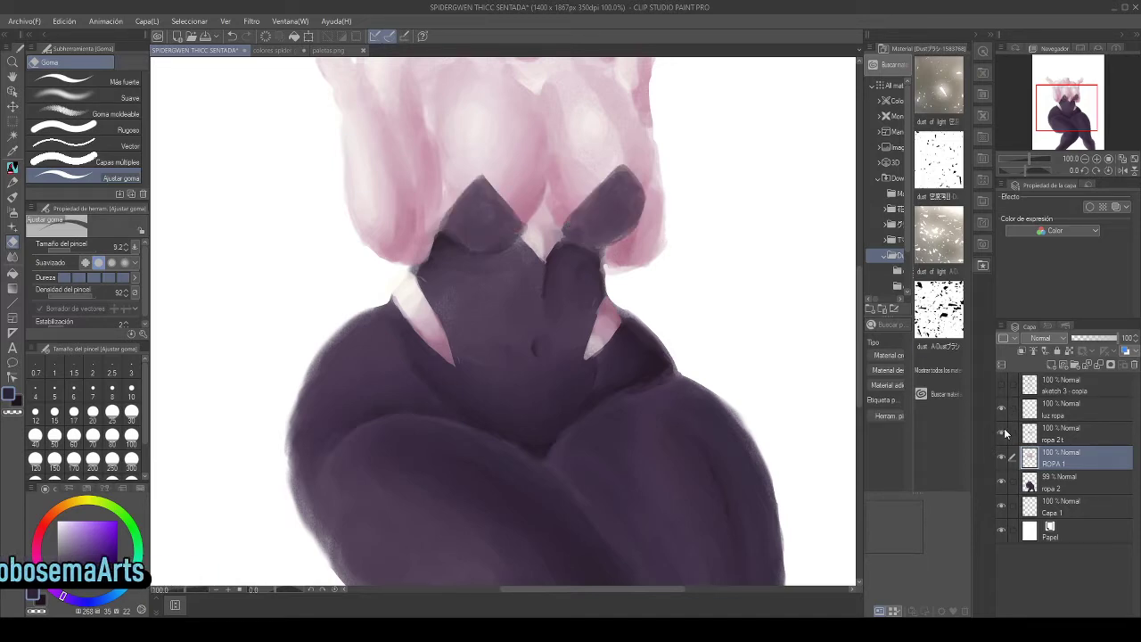
pyautogui.click(1051, 435)
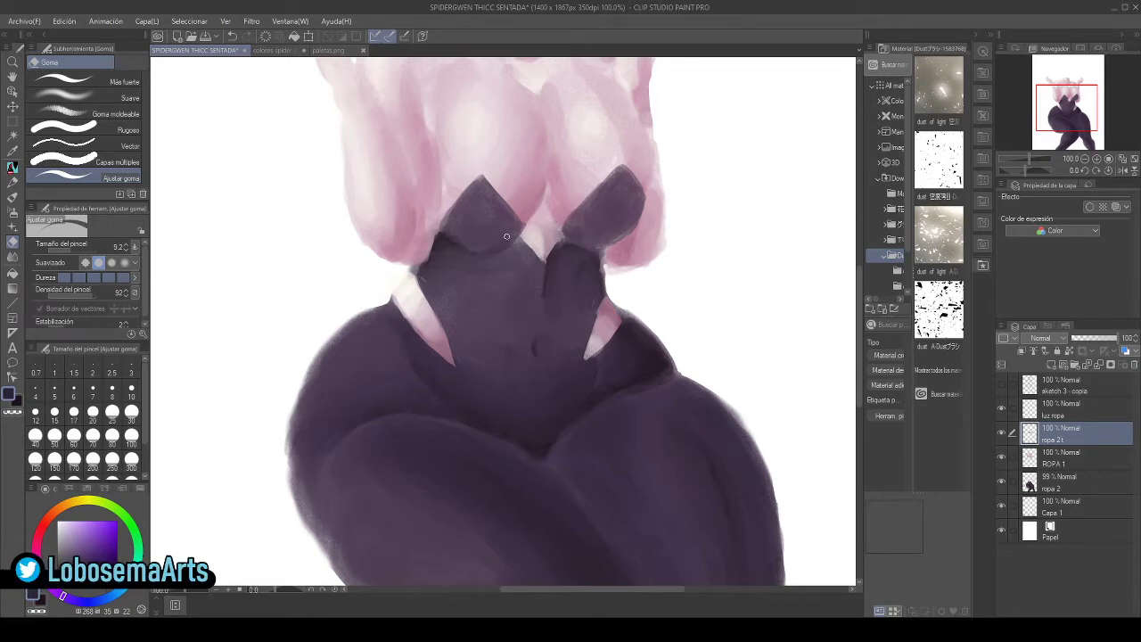
pyautogui.click(1001, 384)
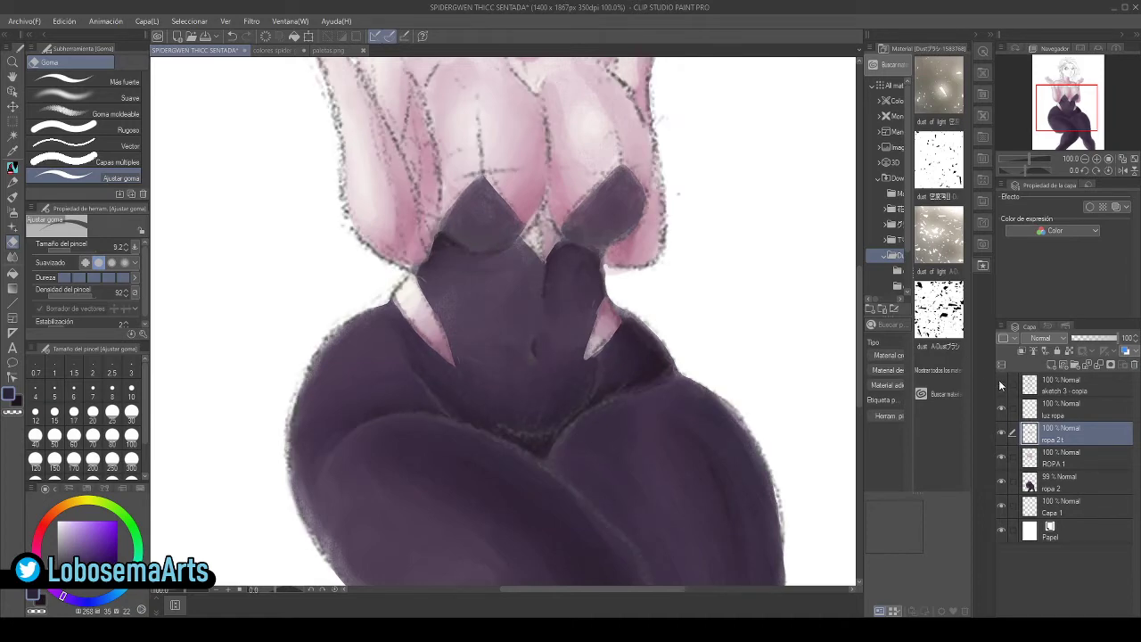
pyautogui.click(1001, 384)
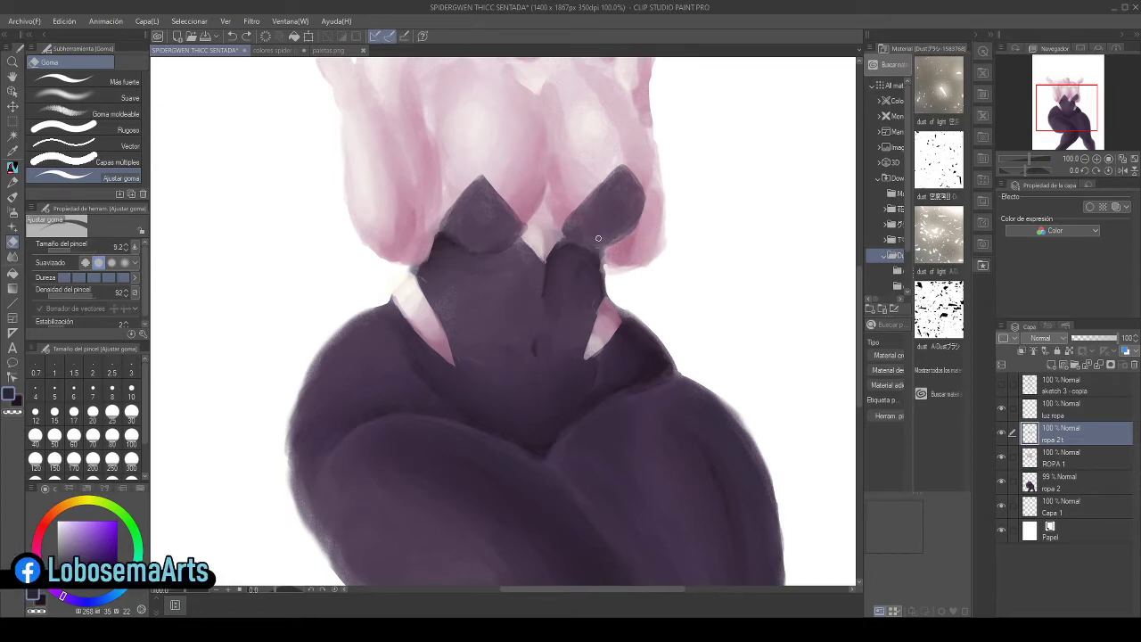
pyautogui.moveTo(859, 376); pyautogui.dragTo(859, 345)
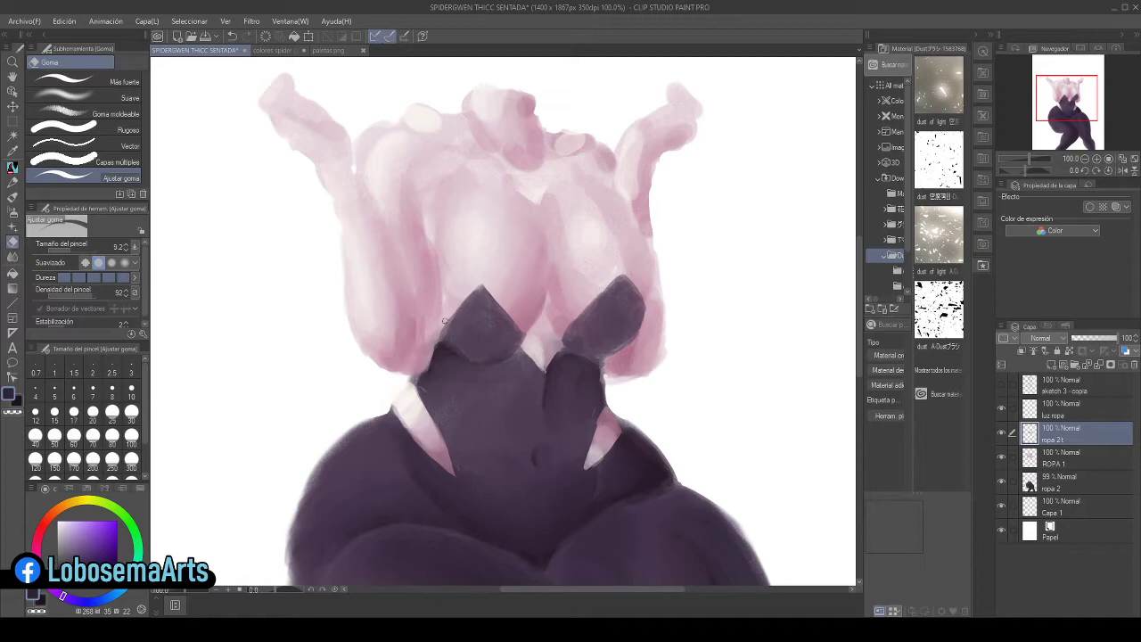
pyautogui.click(1002, 385)
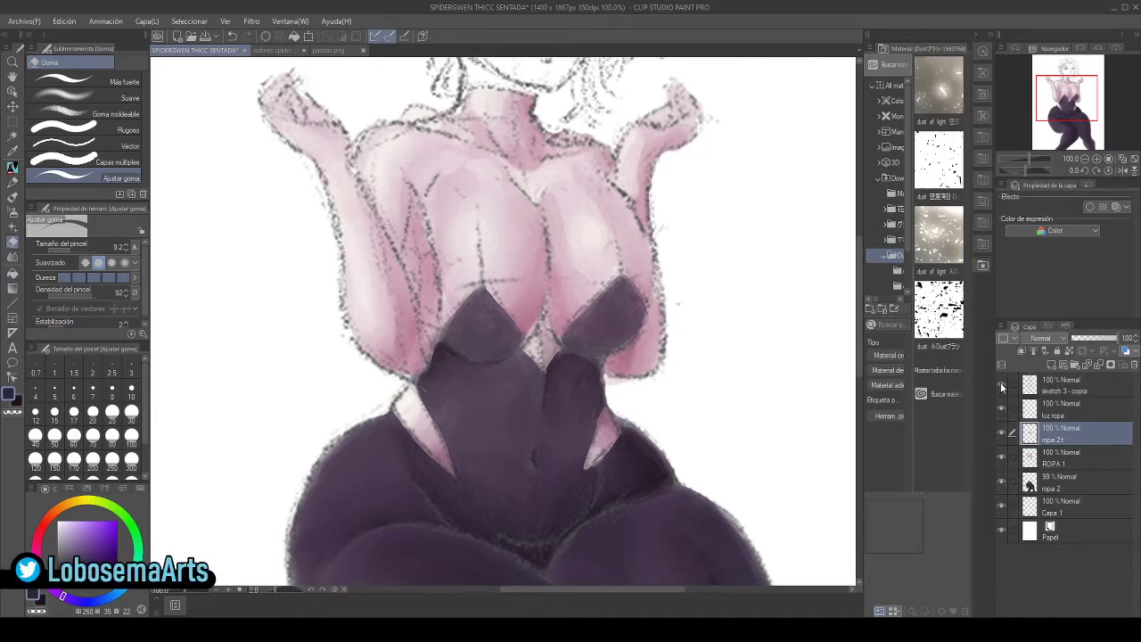
pyautogui.click(1001, 384)
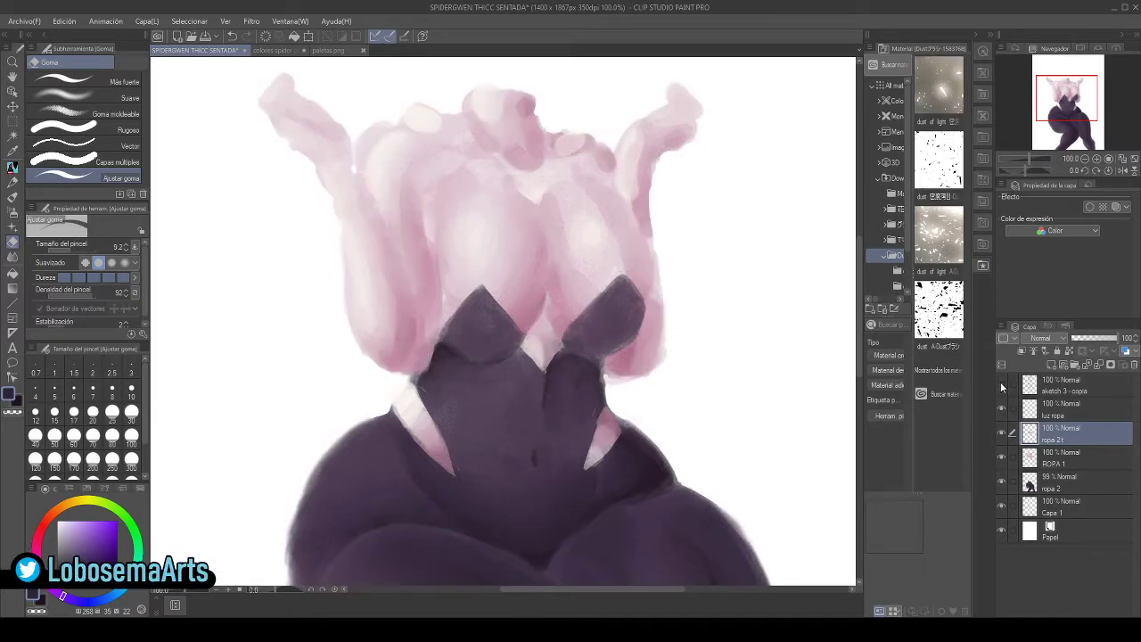
# - Shade the lower parts of both pointed chest shapes on ropa 2t with the base marker in a dark colour sampled from the hip area
pyautogui.click(1001, 384)
pyautogui.moveTo(863, 378)
pyautogui.mouseDown()
pyautogui.moveTo(869, 370)
pyautogui.moveTo(868, 403)
pyautogui.moveTo(868, 380)
pyautogui.mouseUp()
pyautogui.click(1002, 433)
pyautogui.click(1002, 433)
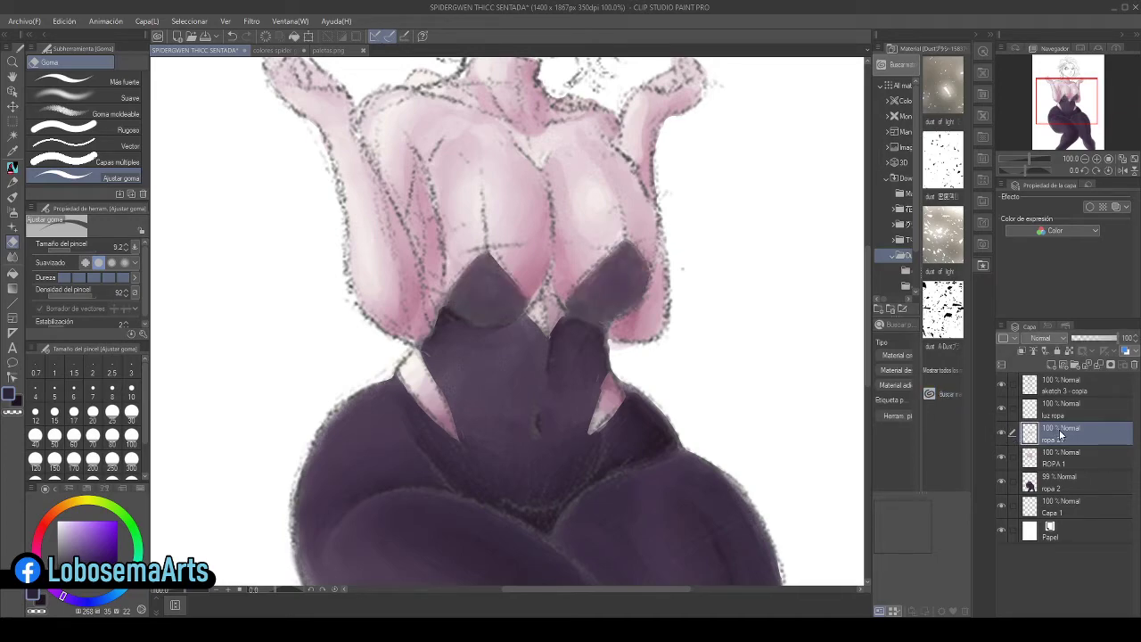
pyautogui.keyDown('alt'); pyautogui.click(422, 479); pyautogui.keyUp('alt')
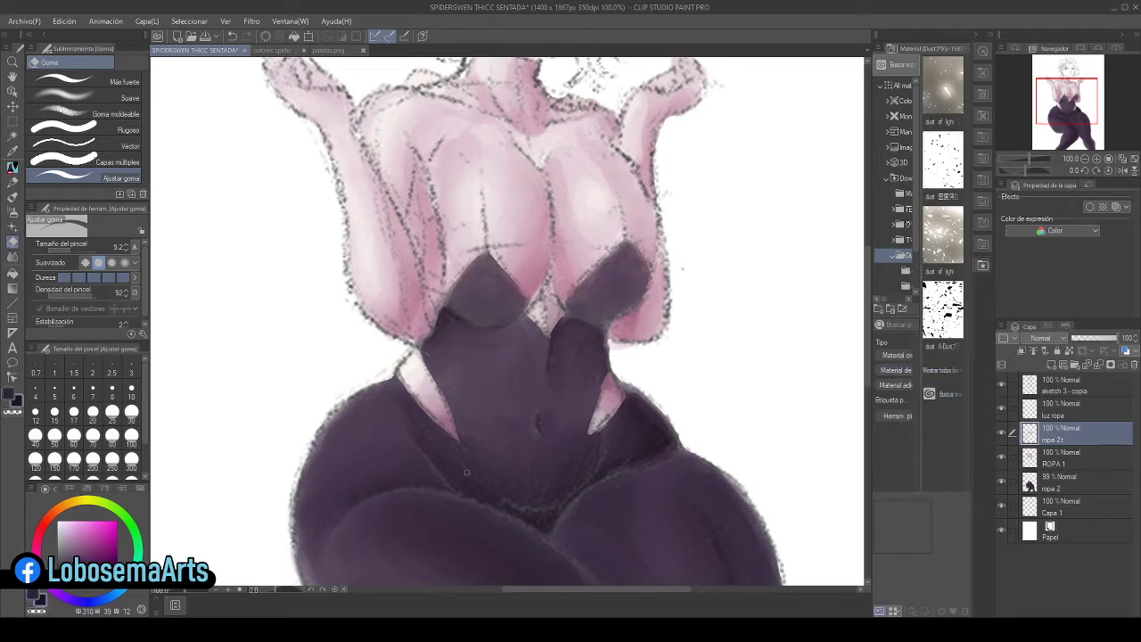
pyautogui.click(1001, 384)
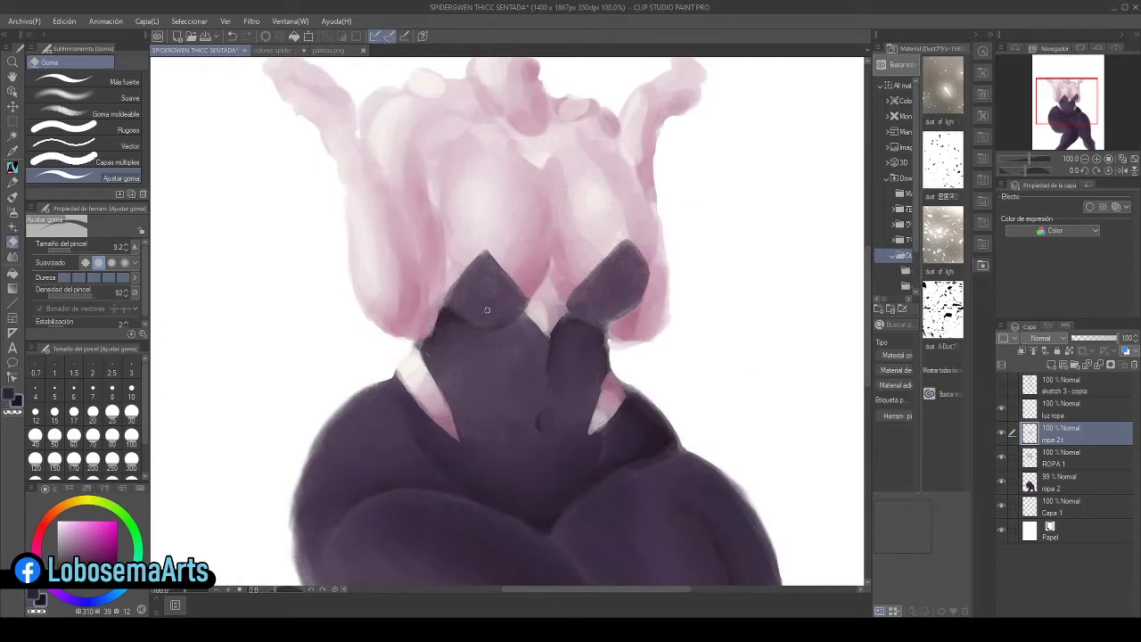
pyautogui.press('p')
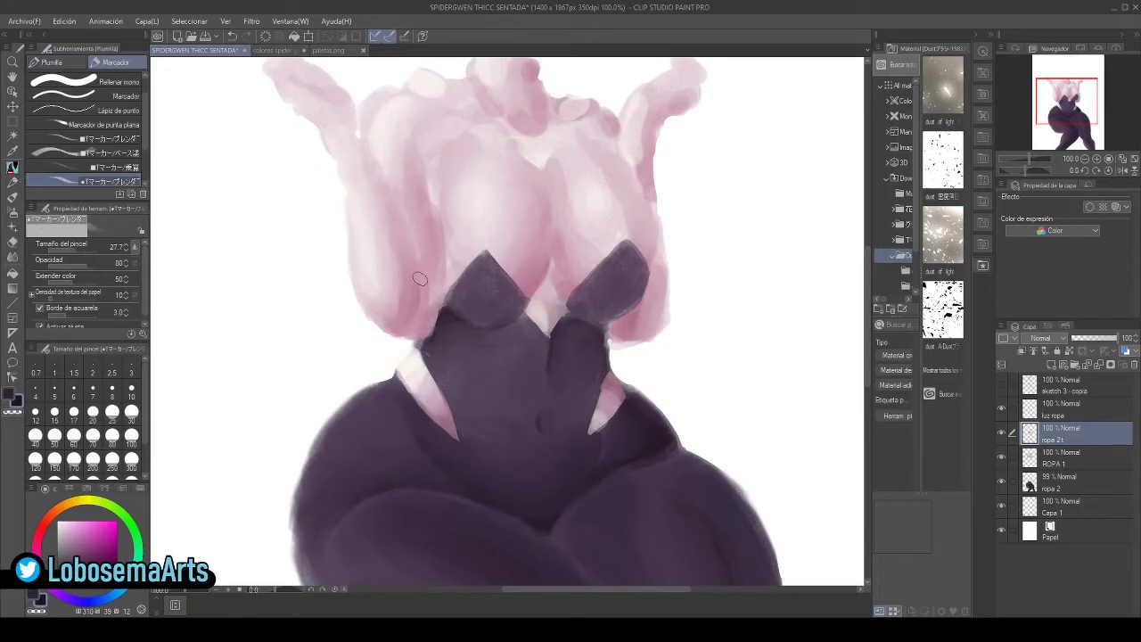
pyautogui.scroll(-1, 143, 193)
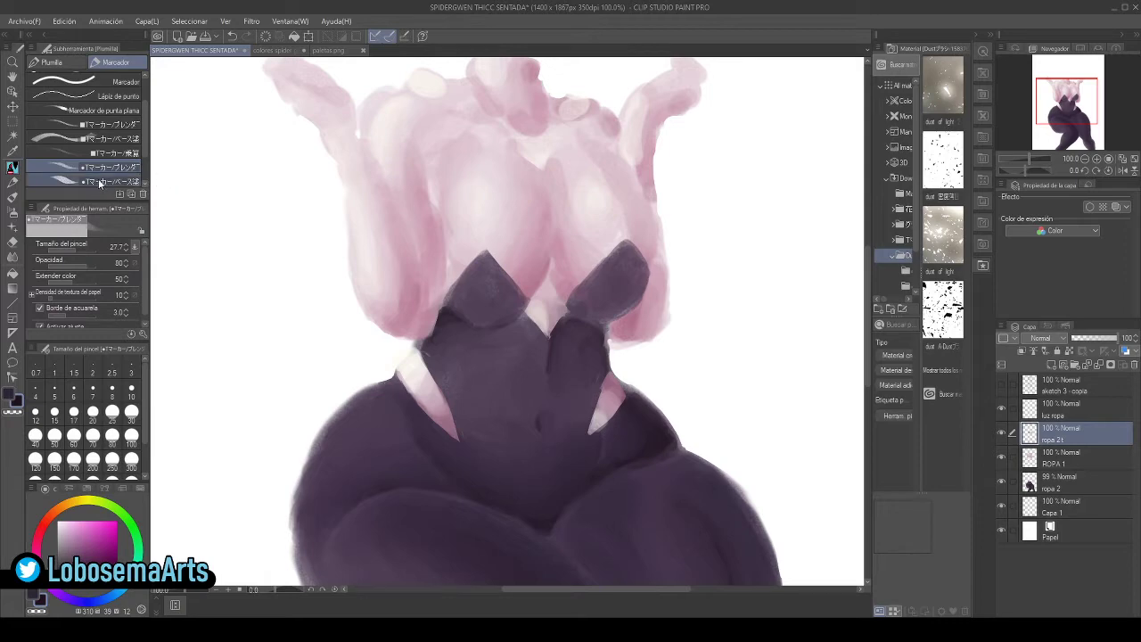
pyautogui.click(111, 182)
pyautogui.moveTo(482, 298)
pyautogui.mouseDown()
pyautogui.moveTo(502, 298)
pyautogui.moveTo(491, 311)
pyautogui.moveTo(514, 300)
pyautogui.moveTo(472, 312)
pyautogui.moveTo(495, 309)
pyautogui.mouseUp()
pyautogui.moveTo(627, 289)
pyautogui.mouseDown()
pyautogui.moveTo(634, 272)
pyautogui.moveTo(619, 295)
pyautogui.moveTo(632, 295)
pyautogui.moveTo(580, 300)
pyautogui.moveTo(630, 301)
pyautogui.moveTo(581, 301)
pyautogui.moveTo(636, 294)
pyautogui.moveTo(635, 269)
pyautogui.moveTo(621, 291)
pyautogui.moveTo(627, 278)
pyautogui.moveTo(595, 298)
pyautogui.moveTo(615, 295)
pyautogui.mouseUp()
# - Blend the new shading on the pointed chest shapes with the marker blender at size 27.7 and show the sketch again
pyautogui.click(62, 168)
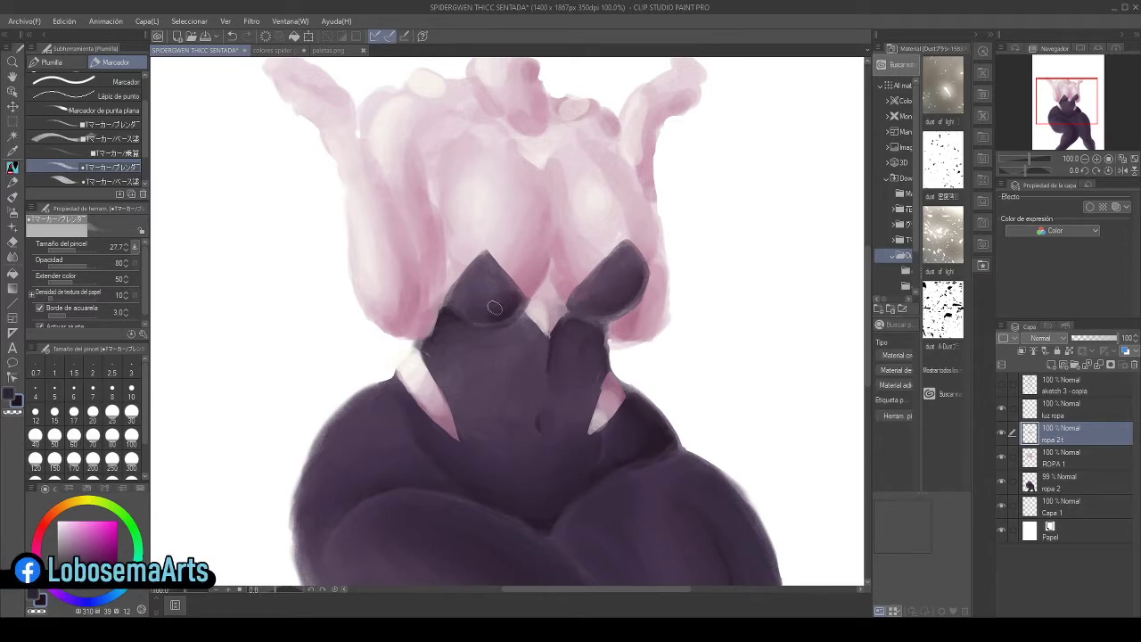
pyautogui.moveTo(489, 309)
pyautogui.mouseDown()
pyautogui.moveTo(500, 299)
pyautogui.moveTo(482, 313)
pyautogui.moveTo(482, 299)
pyautogui.moveTo(473, 305)
pyautogui.moveTo(501, 307)
pyautogui.moveTo(502, 296)
pyautogui.mouseUp()
pyautogui.click(1003, 386)
pyautogui.click(1002, 386)
pyautogui.click(1003, 386)
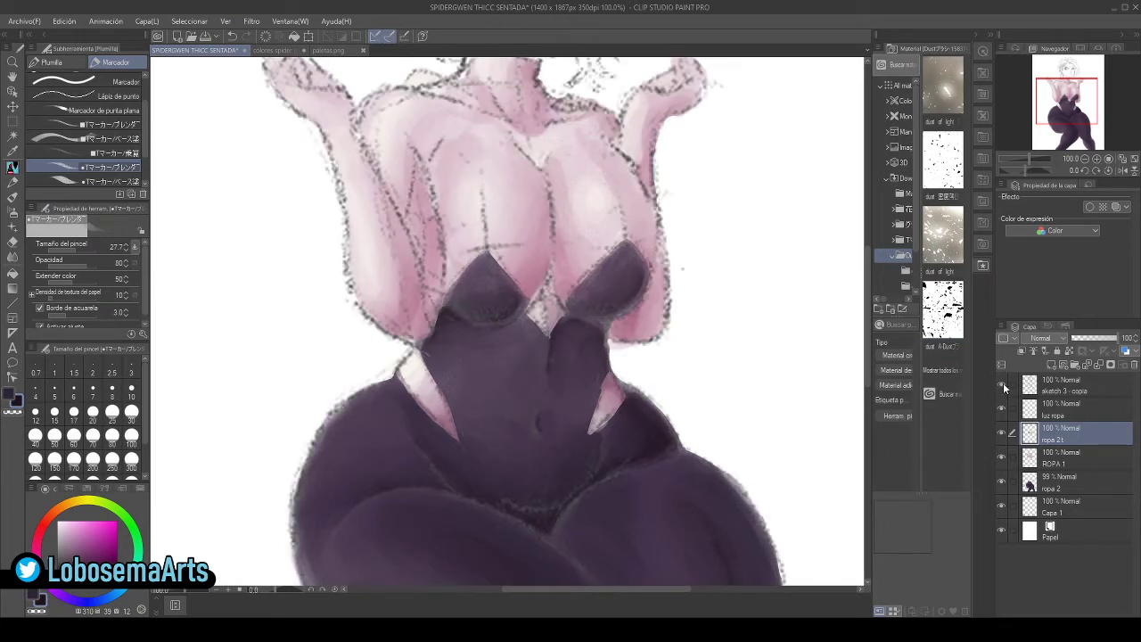
# - Sample the third swatch, the dark reddish purple, in the second row of the colores spider gwen palette and return to the drawing
pyautogui.click(1085, 159)
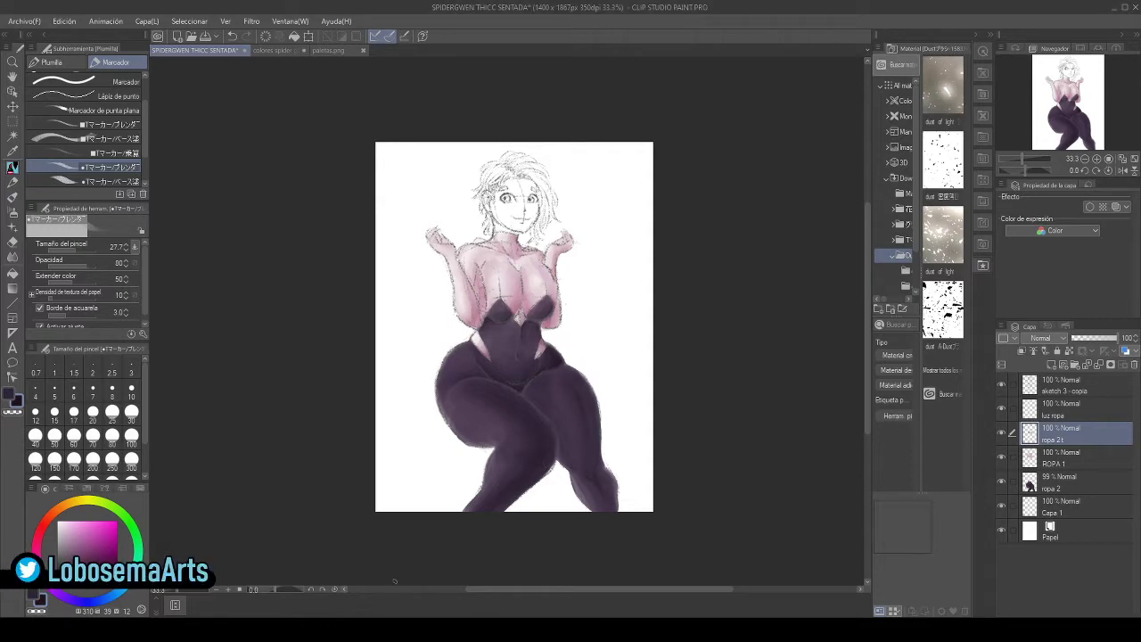
pyautogui.click(278, 50)
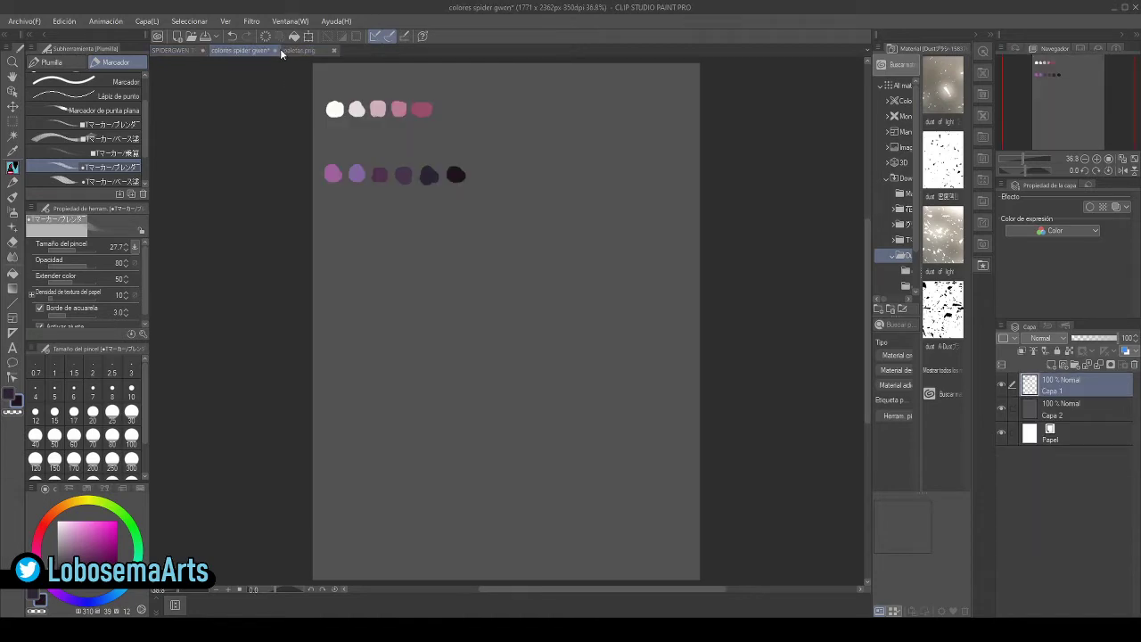
pyautogui.keyDown('alt'); pyautogui.click(406, 170); pyautogui.keyUp('alt')
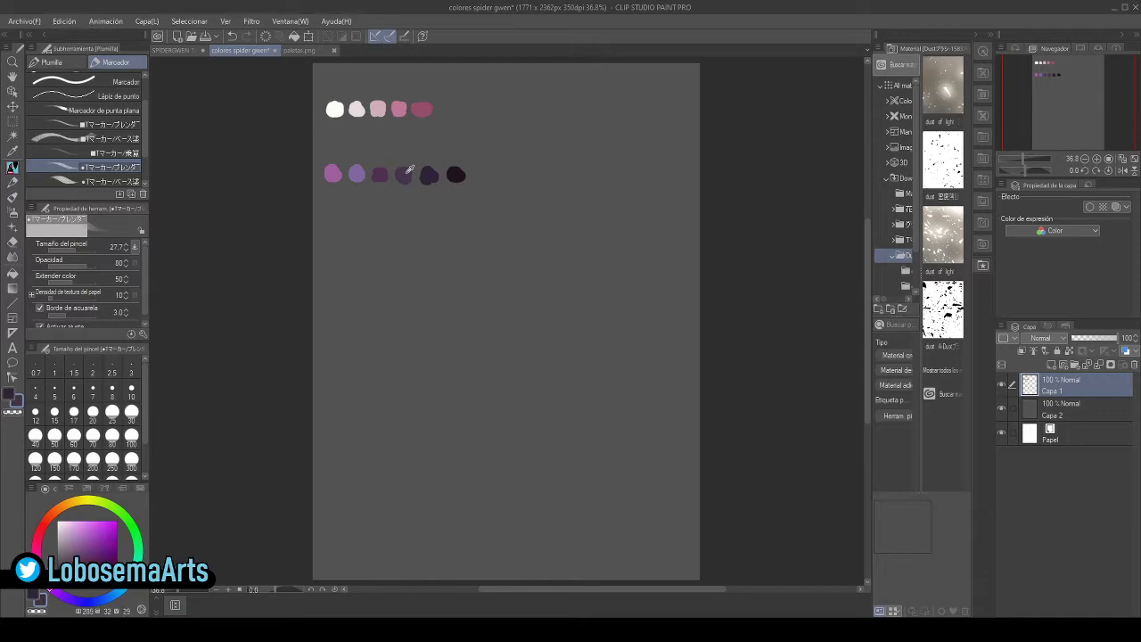
pyautogui.keyDown('alt'); pyautogui.click(386, 169); pyautogui.keyUp('alt')
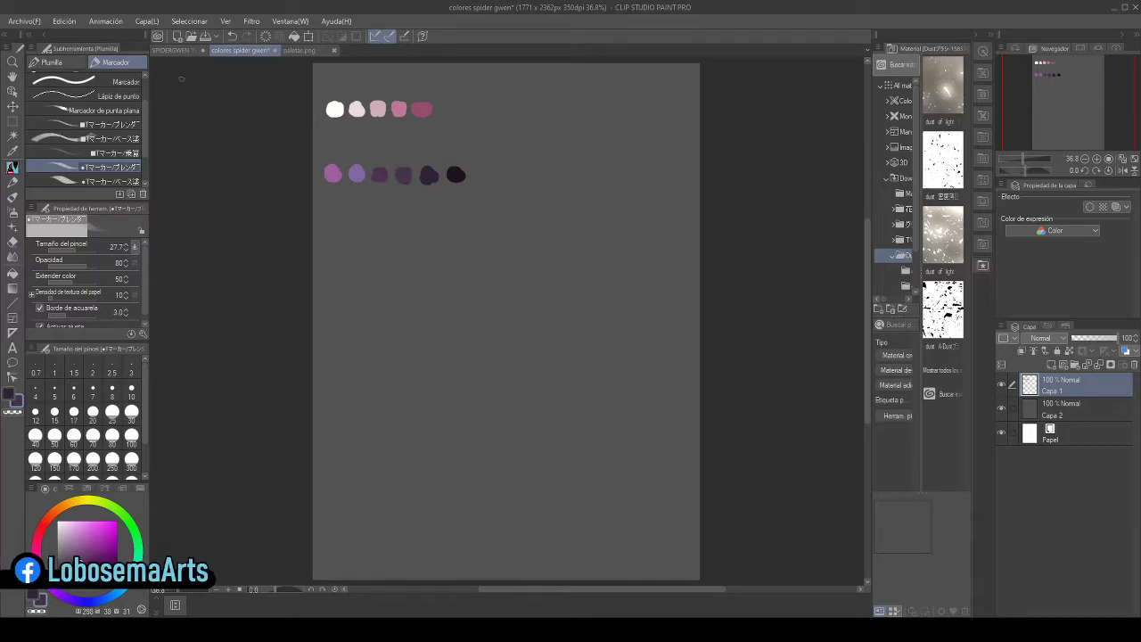
pyautogui.click(170, 50)
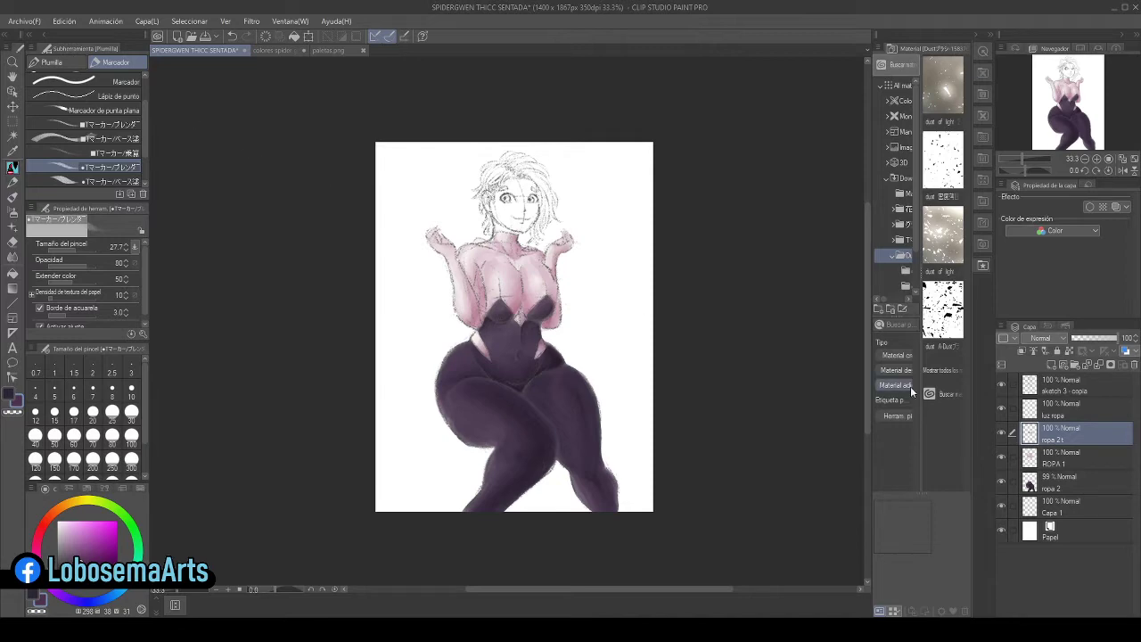
# - Paint reddish purple tones on the legs and torso of the ropa 2 layer with the base marker, and blend them with the marker blender at size 35.4
pyautogui.click(1068, 481)
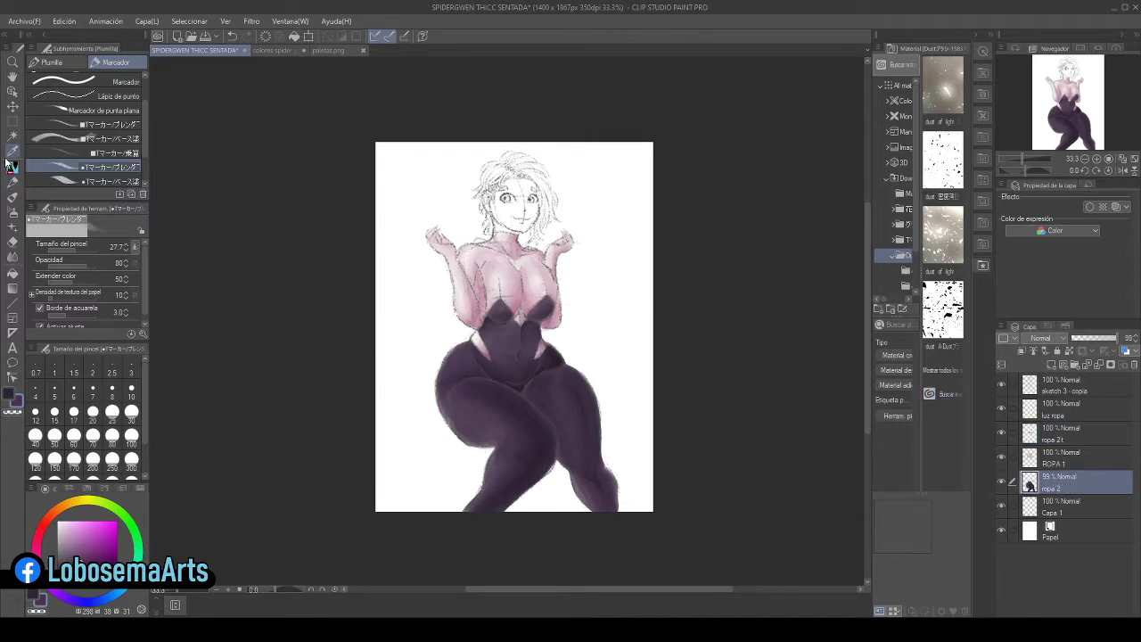
pyautogui.click(69, 182)
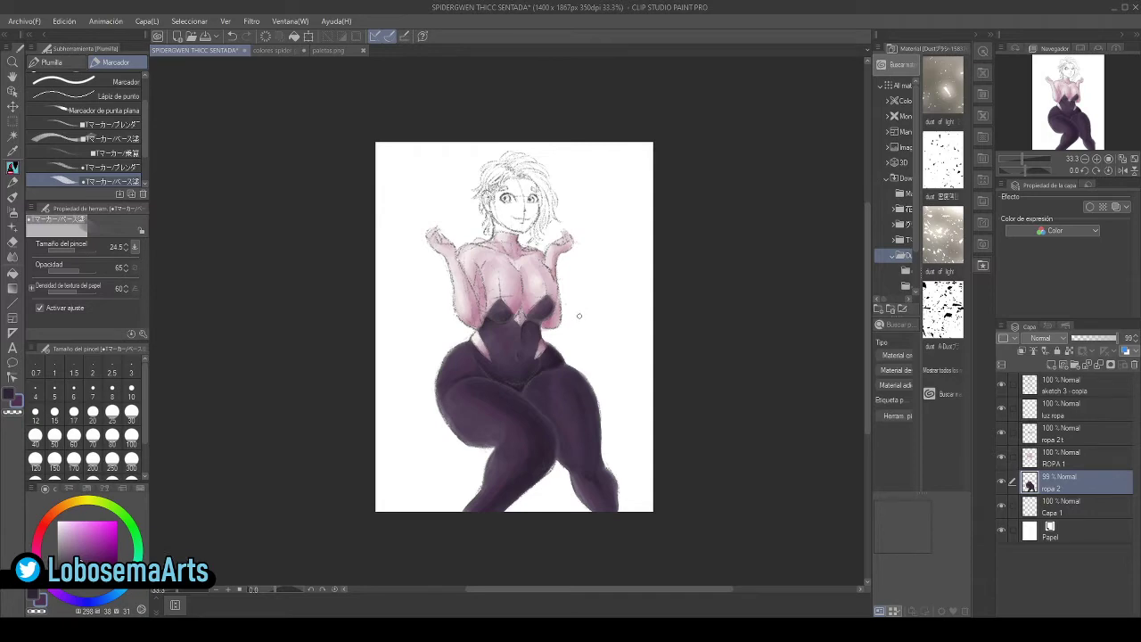
pyautogui.scroll(2, 573, 316)
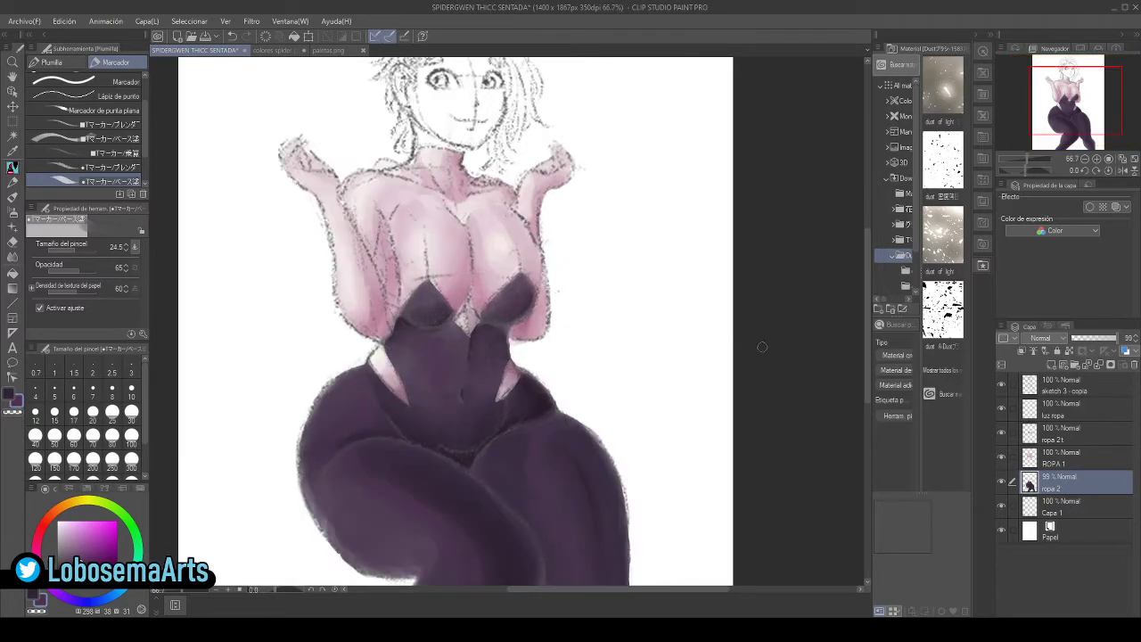
pyautogui.moveTo(866, 312); pyautogui.dragTo(867, 350)
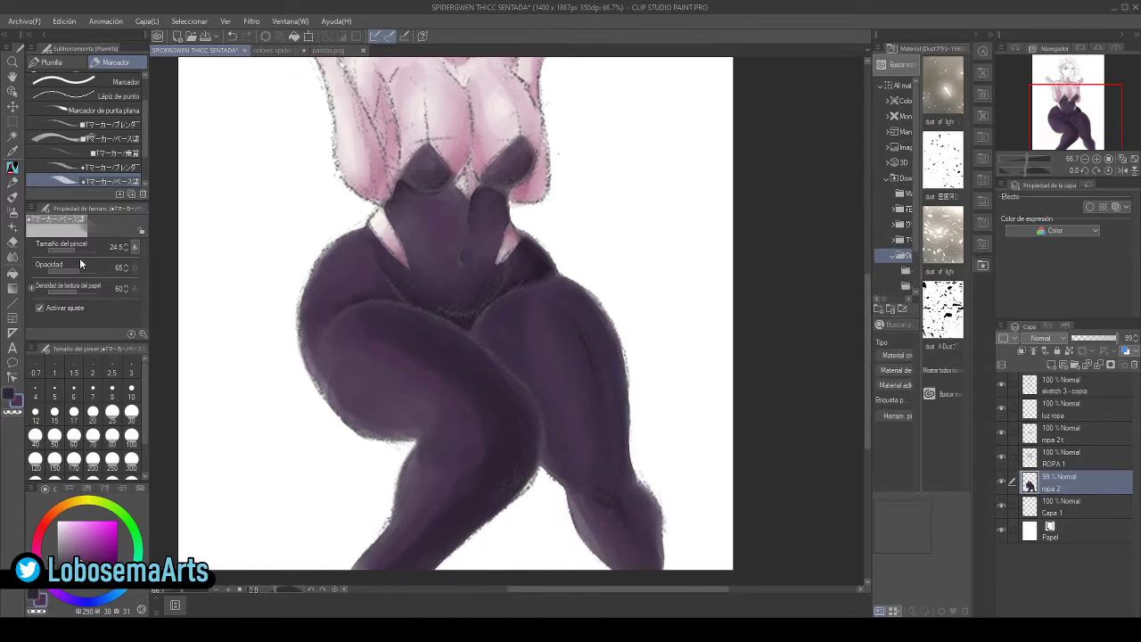
pyautogui.click(73, 169)
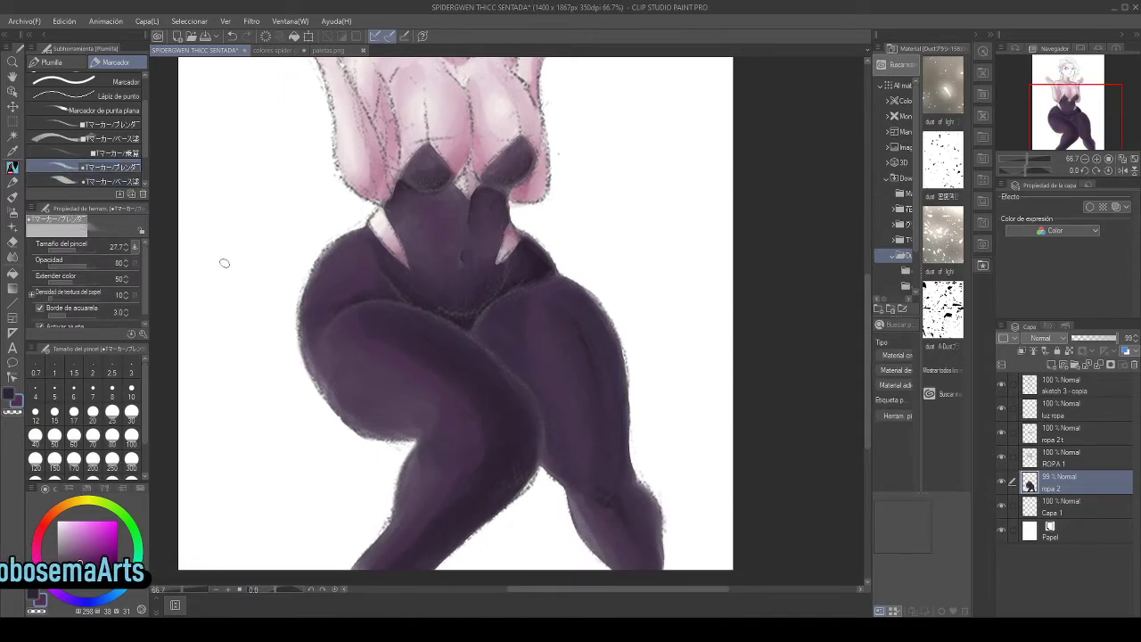
pyautogui.click(78, 251)
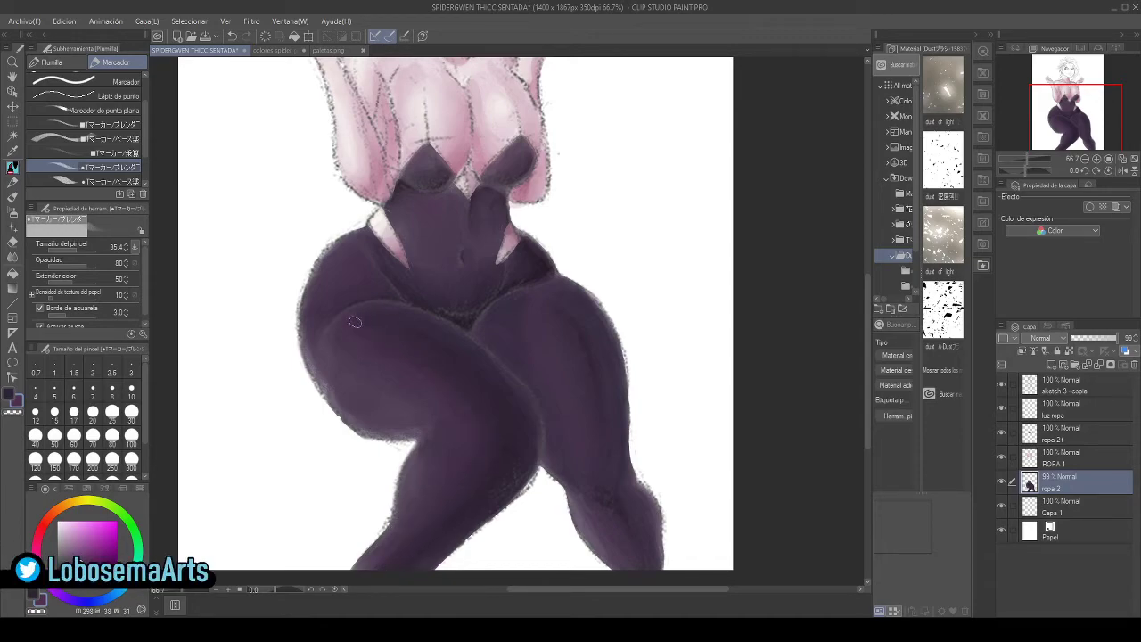
# - Hide the sketch, smooth the dark suit's blending on ropa 2 with the marker blender at size 35.4, and show the sketch again
pyautogui.click(1085, 159)
pyautogui.click(1086, 159)
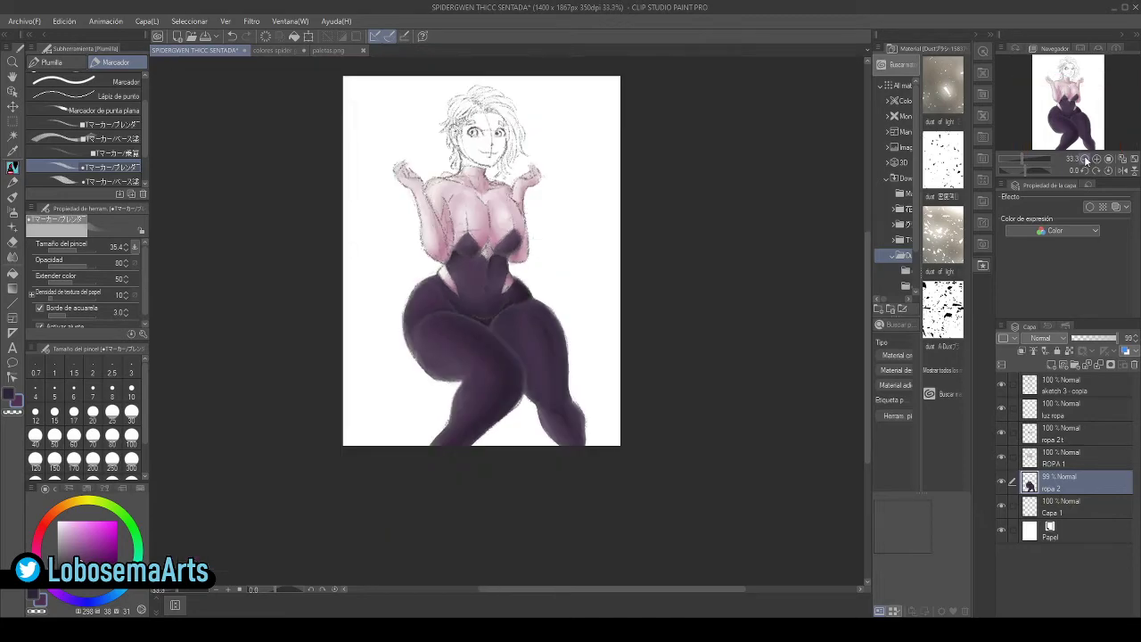
pyautogui.click(1002, 385)
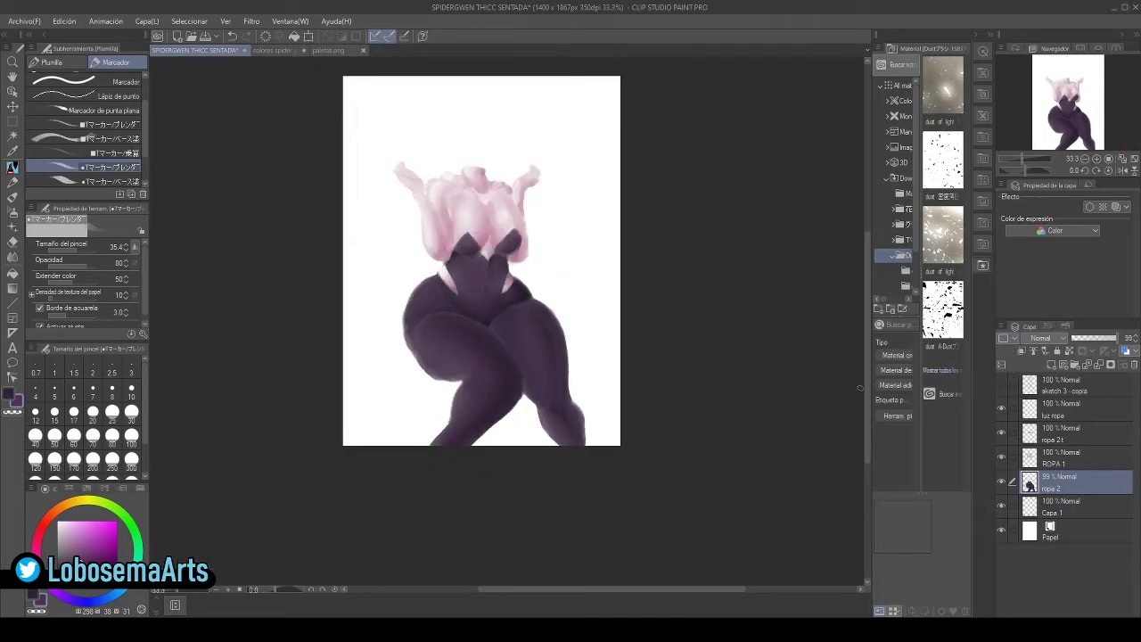
pyautogui.scroll(2, 867, 387)
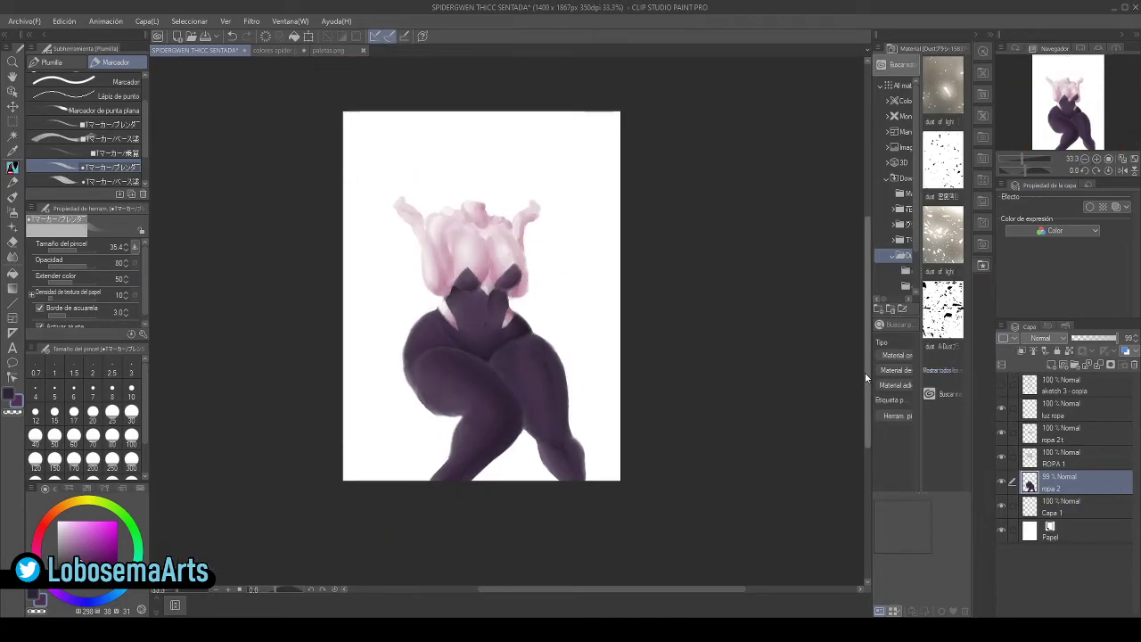
pyautogui.hotkey('ctrl', '+')
pyautogui.hotkey('ctrl', '+')
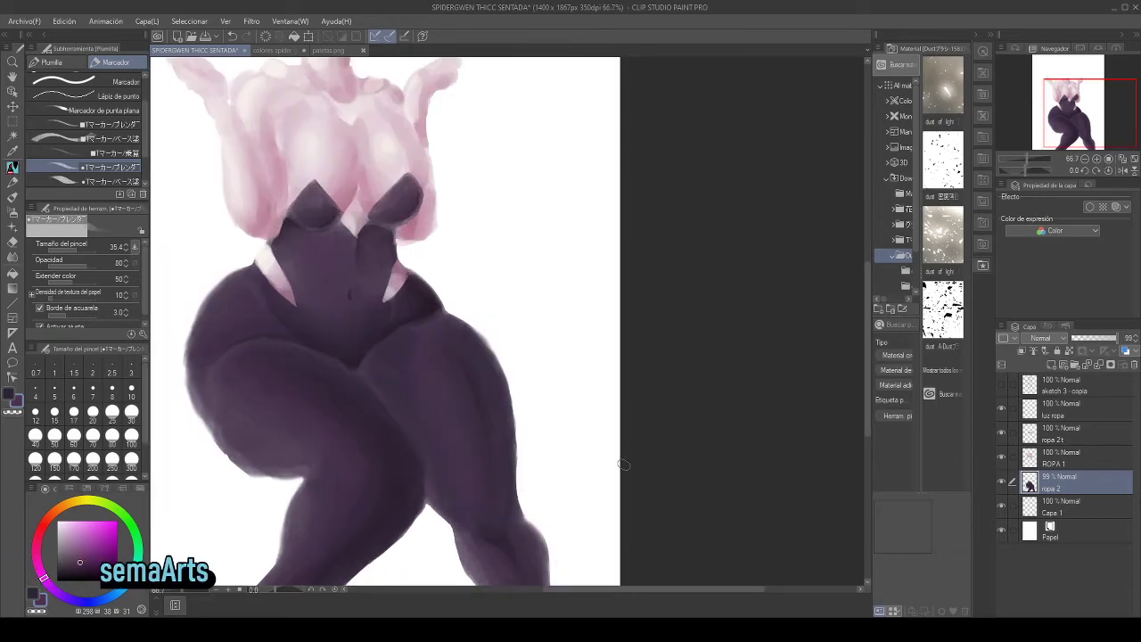
pyautogui.moveTo(608, 593); pyautogui.dragTo(543, 593)
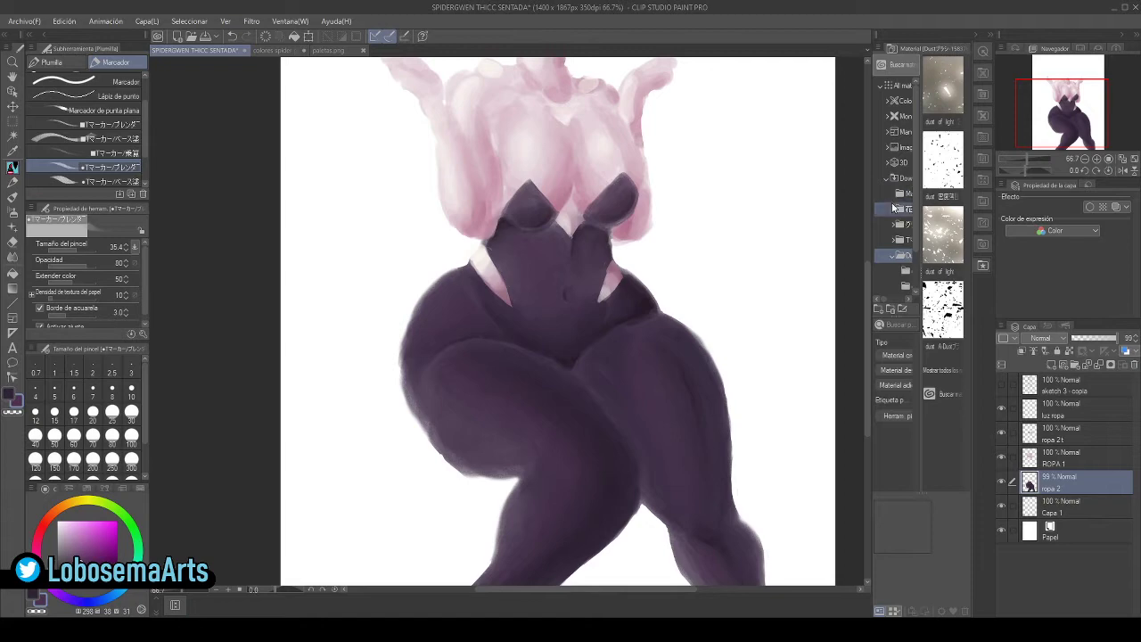
pyautogui.click(1085, 160)
pyautogui.click(1085, 161)
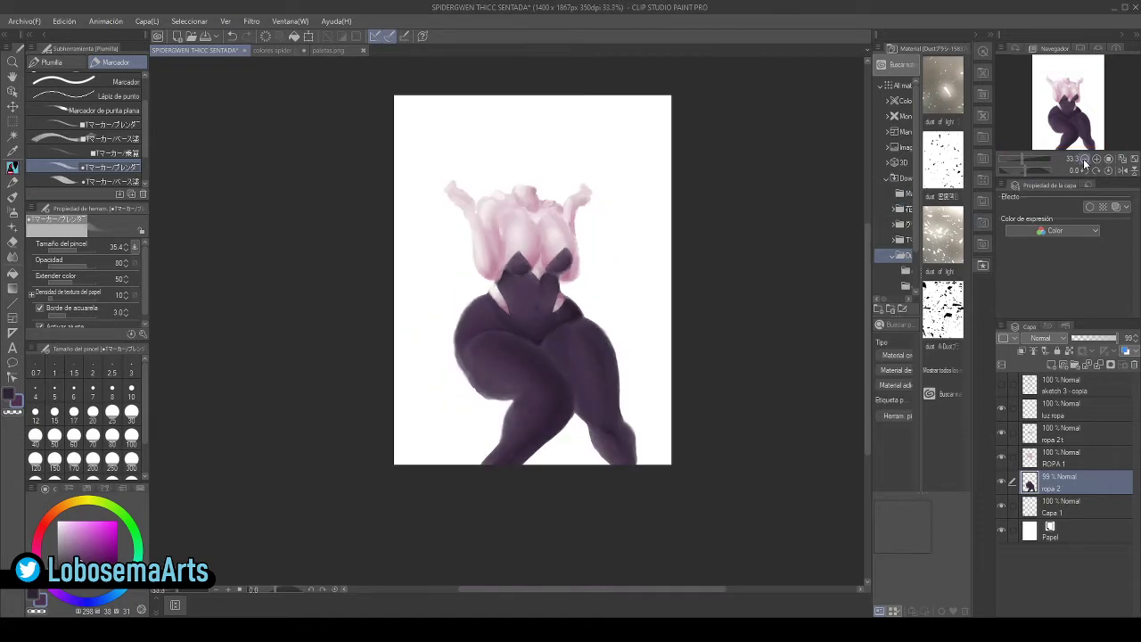
pyautogui.scroll(1, 867, 310)
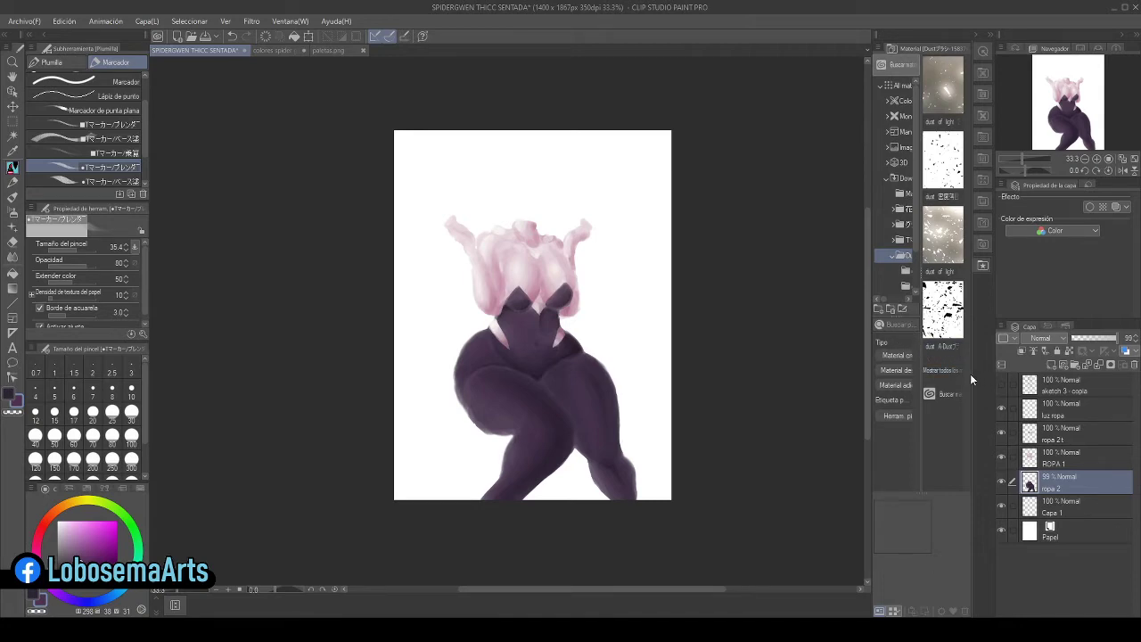
pyautogui.moveTo(995, 392); pyautogui.dragTo(994, 393)
pyautogui.click(999, 386)
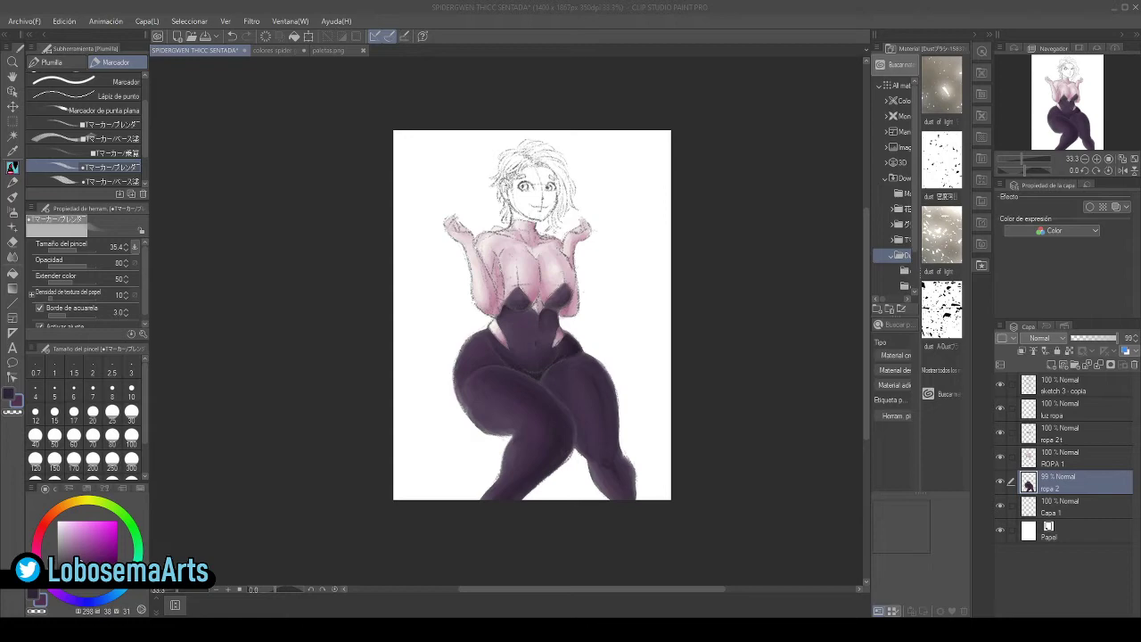
# - Sample the second swatch, the light violet, in the second row of the colores spider gwen palette and return to the drawing
pyautogui.click(308, 51)
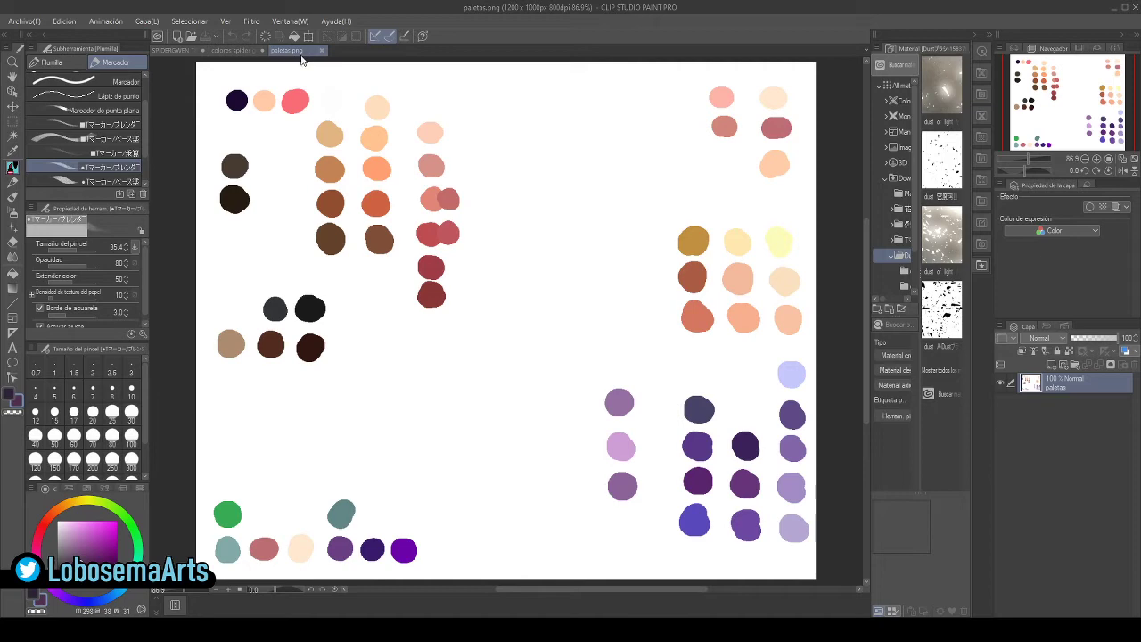
pyautogui.click(237, 51)
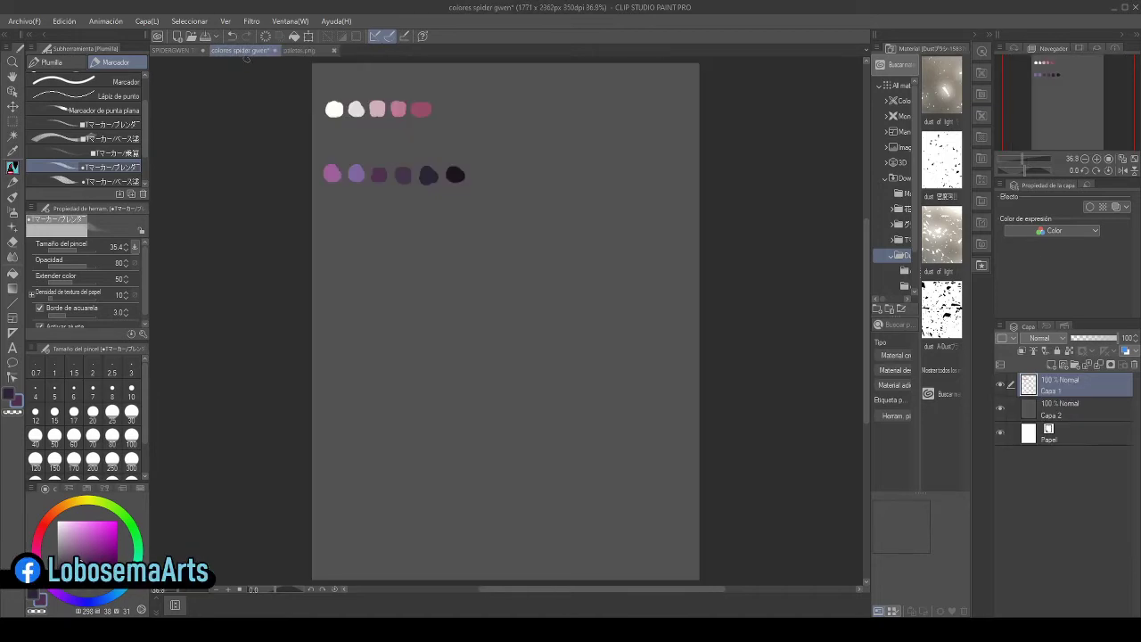
pyautogui.keyDown('alt'); pyautogui.click(356, 169); pyautogui.keyUp('alt')
pyautogui.click(181, 51)
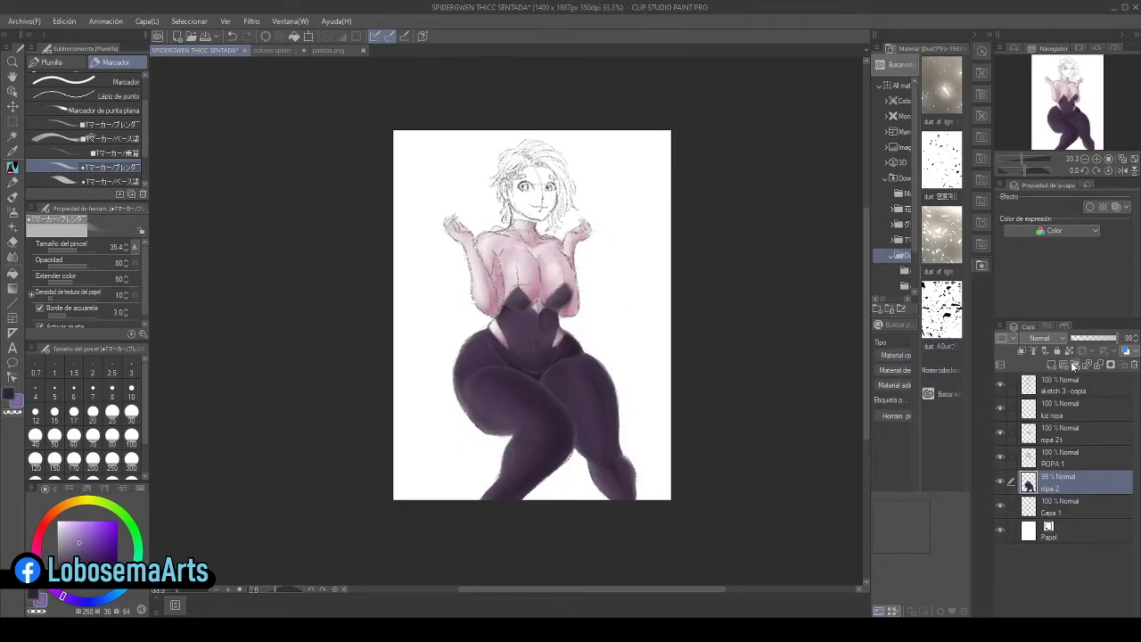
# - Create a new layer directly above ropa 2 and name it luz ropa 2
pyautogui.click(1050, 366)
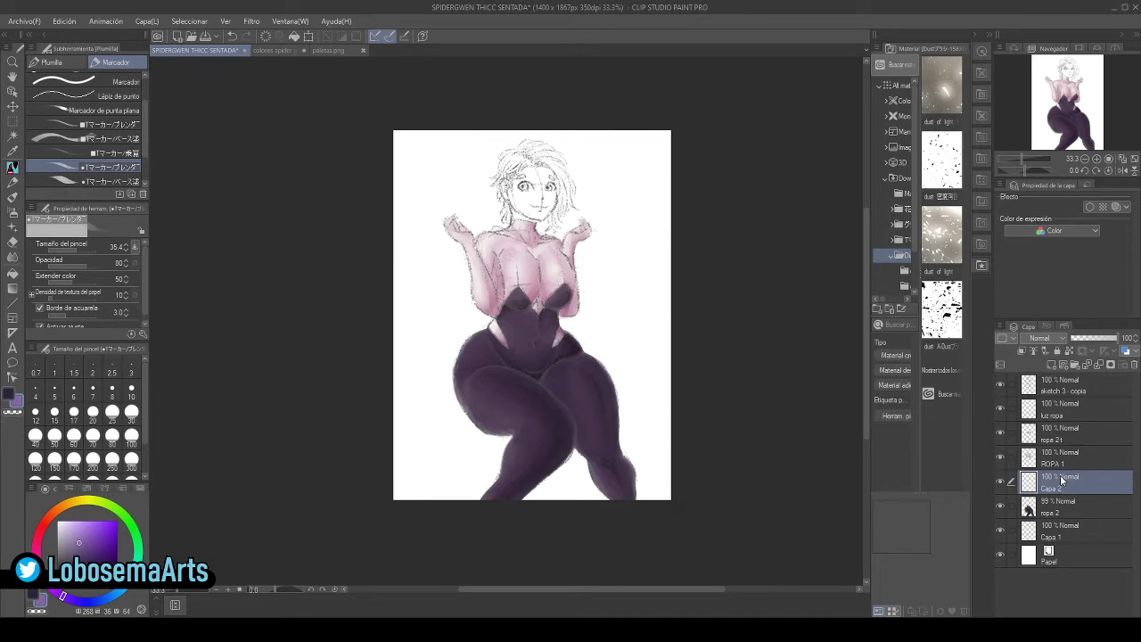
pyautogui.write('luz ropa 2')
pyautogui.press('Return')
# - Paint violet highlights on the hip, abdomen, both thighs and the crossed lower leg on luz ropa 2 with the base marker at size 24.5
pyautogui.press('.')
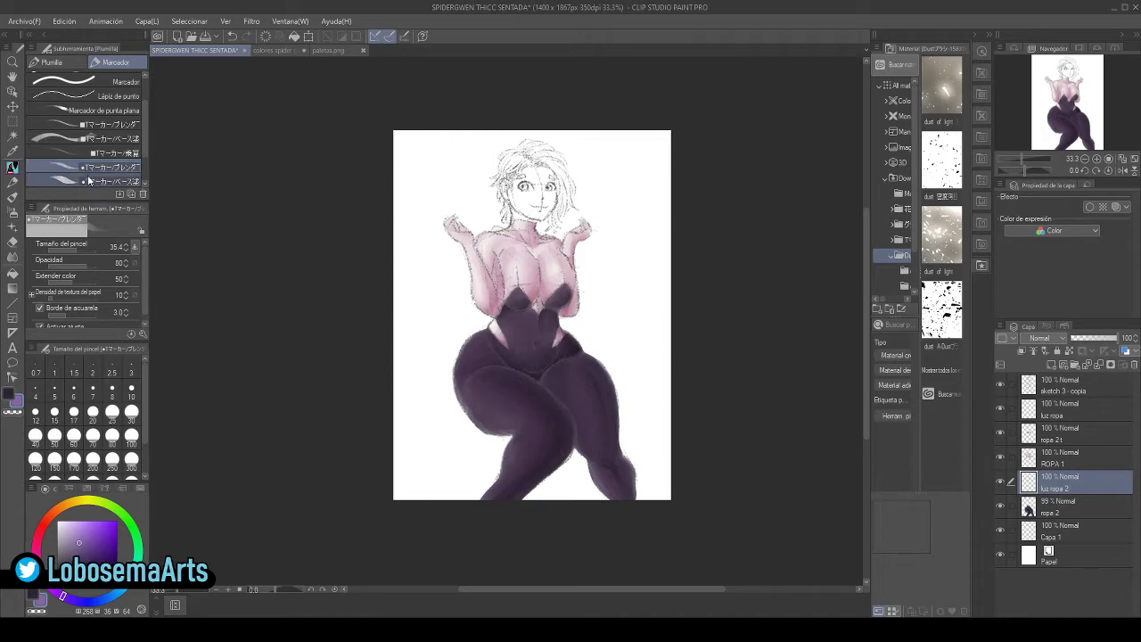
pyautogui.moveTo(486, 390)
pyautogui.mouseDown()
pyautogui.moveTo(481, 410)
pyautogui.moveTo(533, 418)
pyautogui.mouseUp()
pyautogui.moveTo(482, 346)
pyautogui.mouseDown()
pyautogui.moveTo(469, 353)
pyautogui.moveTo(479, 356)
pyautogui.mouseUp()
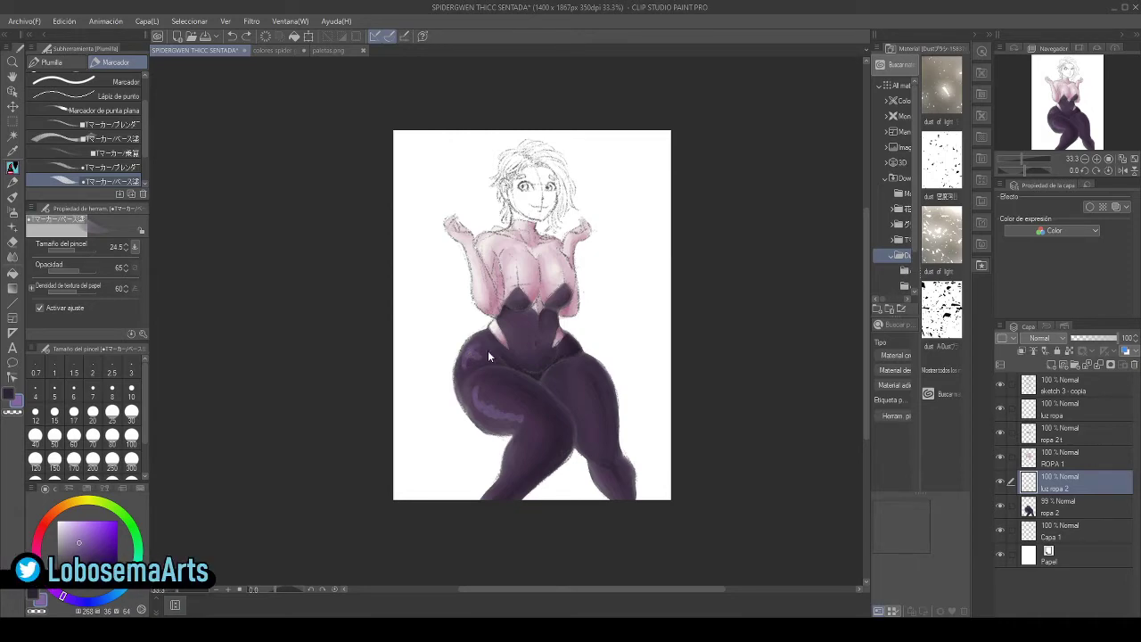
pyautogui.moveTo(468, 356); pyautogui.dragTo(464, 367)
pyautogui.moveTo(568, 381); pyautogui.dragTo(592, 434)
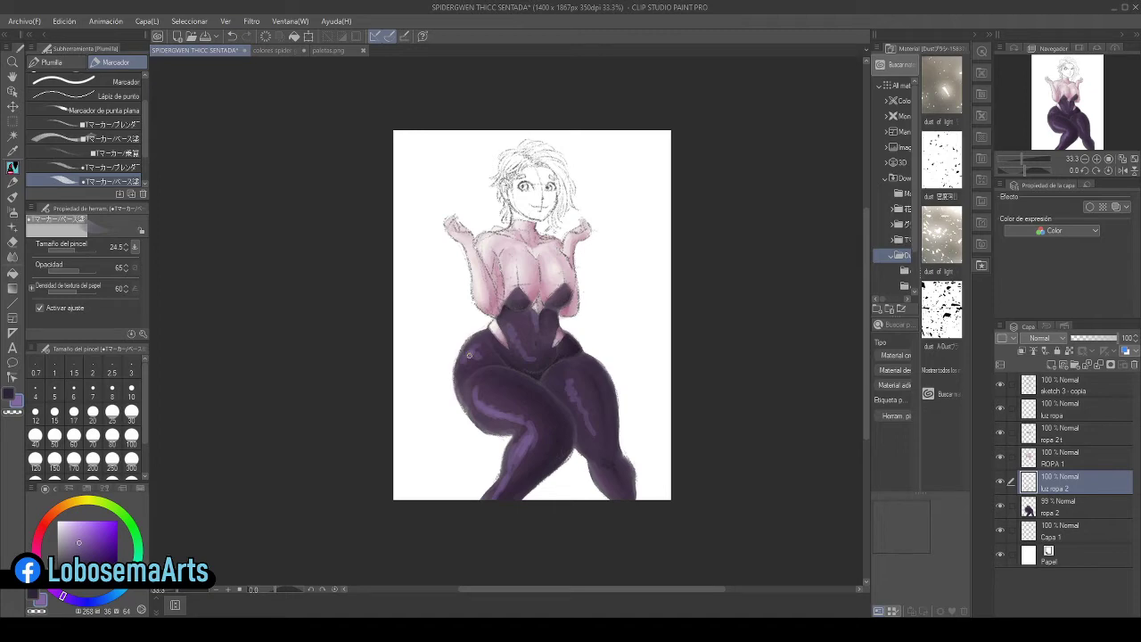
pyautogui.moveTo(570, 381); pyautogui.dragTo(585, 414)
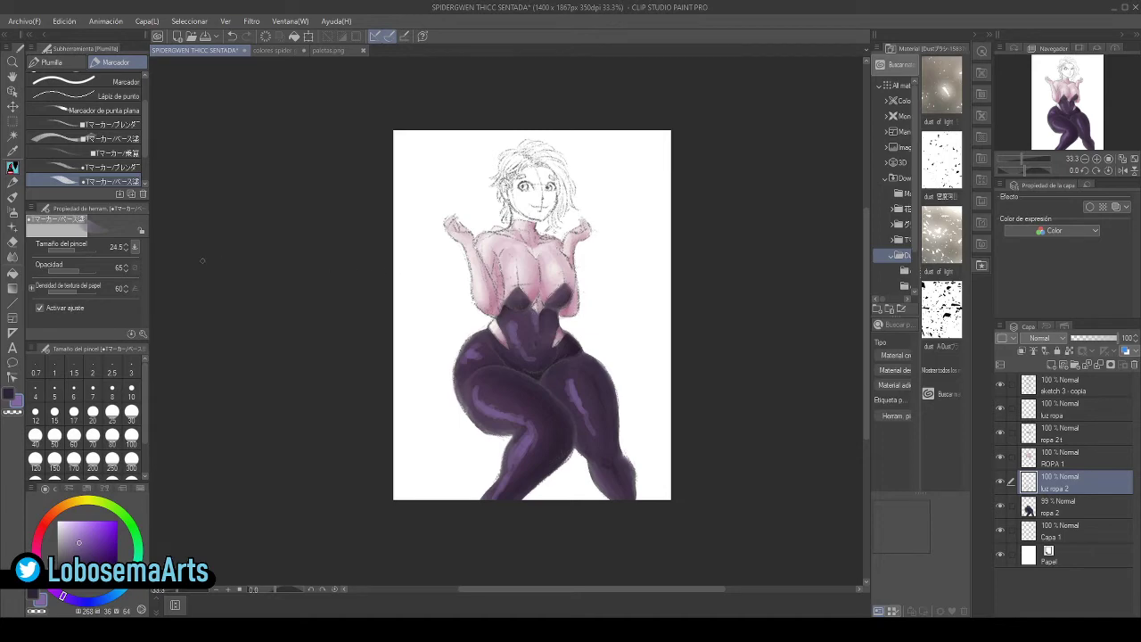
# - Hide the sketch and blend the highlights on the abdomen, hip and rear thigh with the marker blender, raising its size to 45.2
pyautogui.click(98, 167)
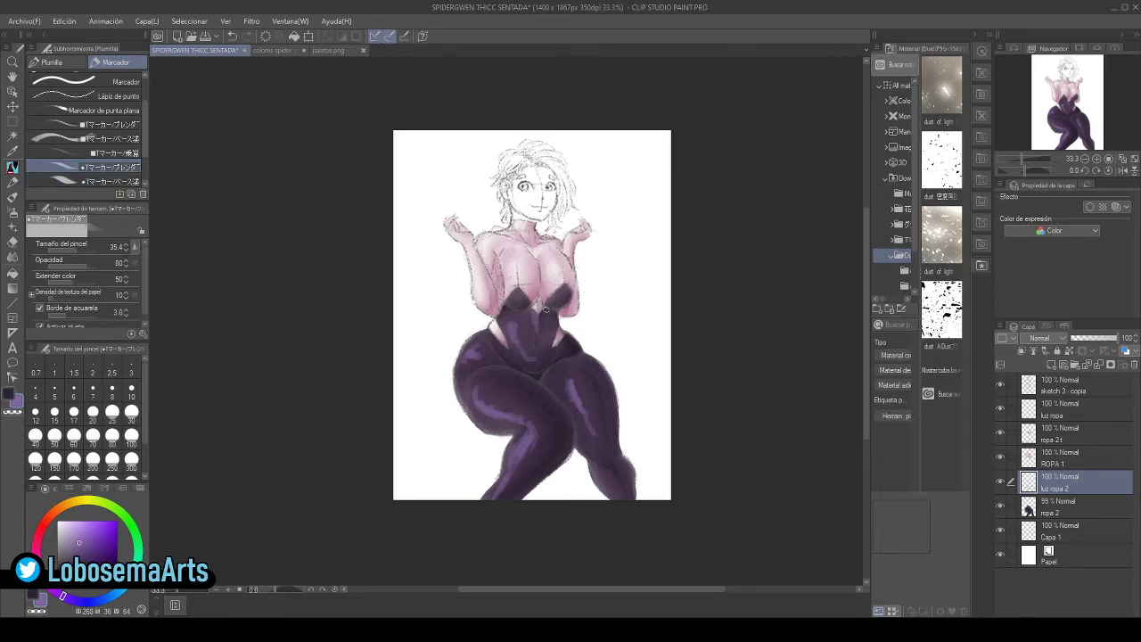
pyautogui.scroll(2, 546, 311)
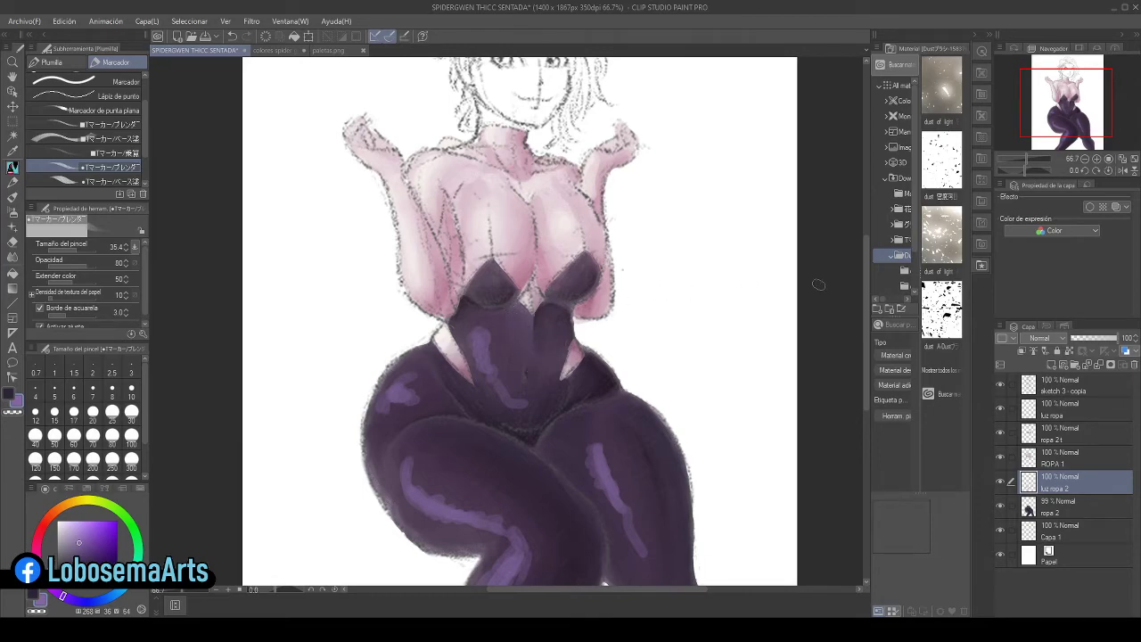
pyautogui.click(1001, 385)
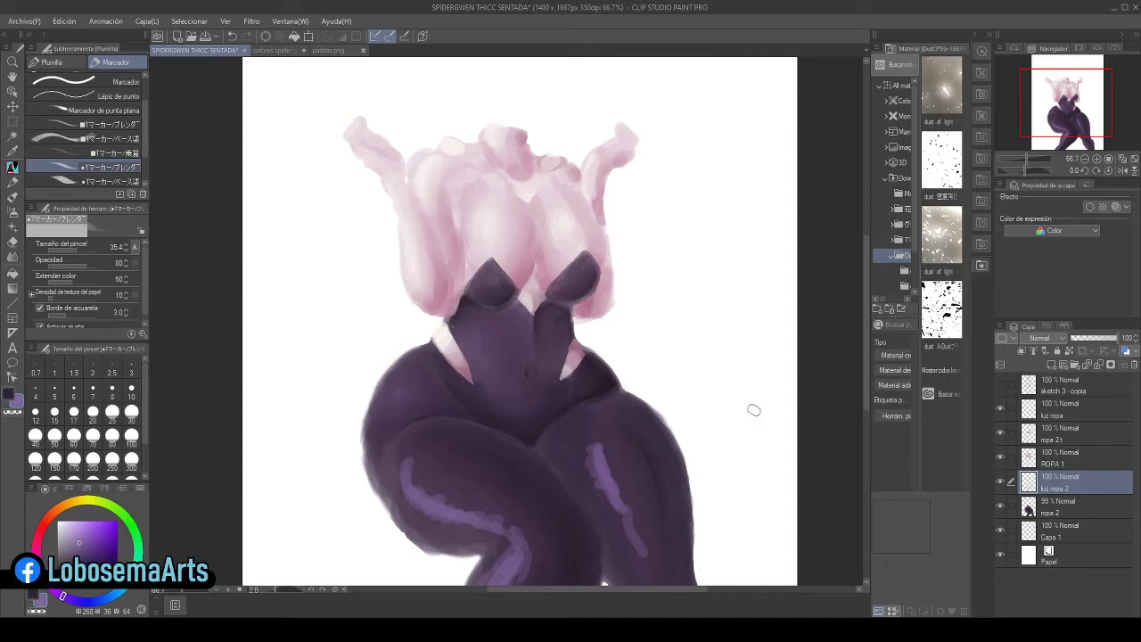
pyautogui.moveTo(867, 365); pyautogui.dragTo(864, 407)
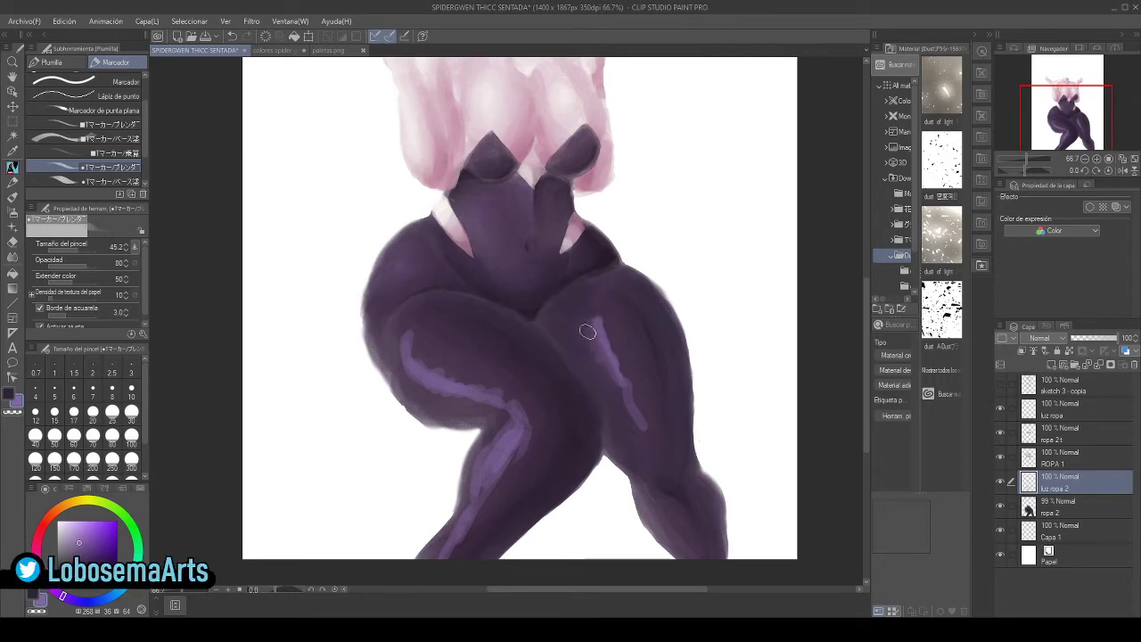
pyautogui.moveTo(612, 386)
pyautogui.mouseDown()
pyautogui.moveTo(629, 420)
pyautogui.moveTo(628, 362)
pyautogui.moveTo(604, 326)
pyautogui.moveTo(581, 321)
pyautogui.mouseUp()
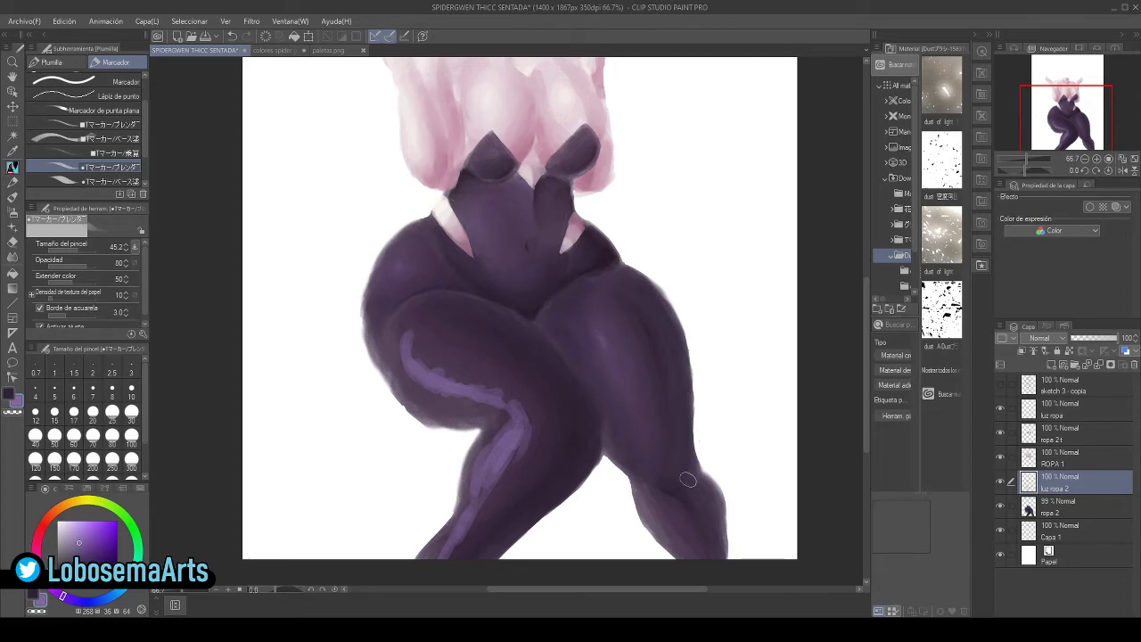
# - Add violet highlights to the knee and shin of the rear leg with the base marker and blend them with the marker blender
pyautogui.click(107, 181)
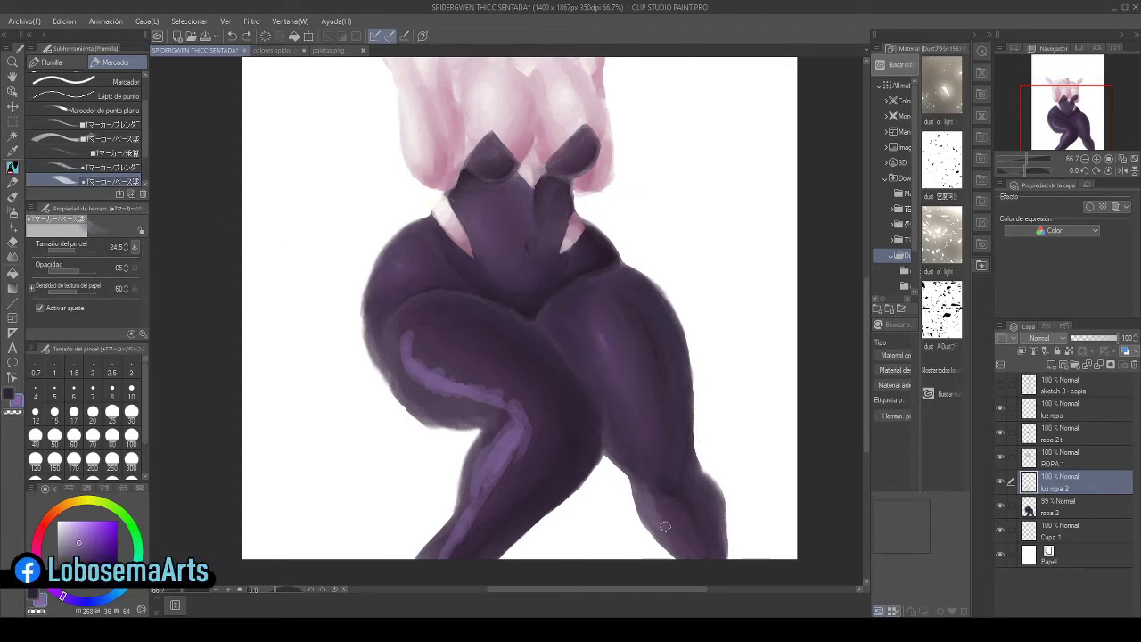
pyautogui.moveTo(659, 510); pyautogui.dragTo(689, 558)
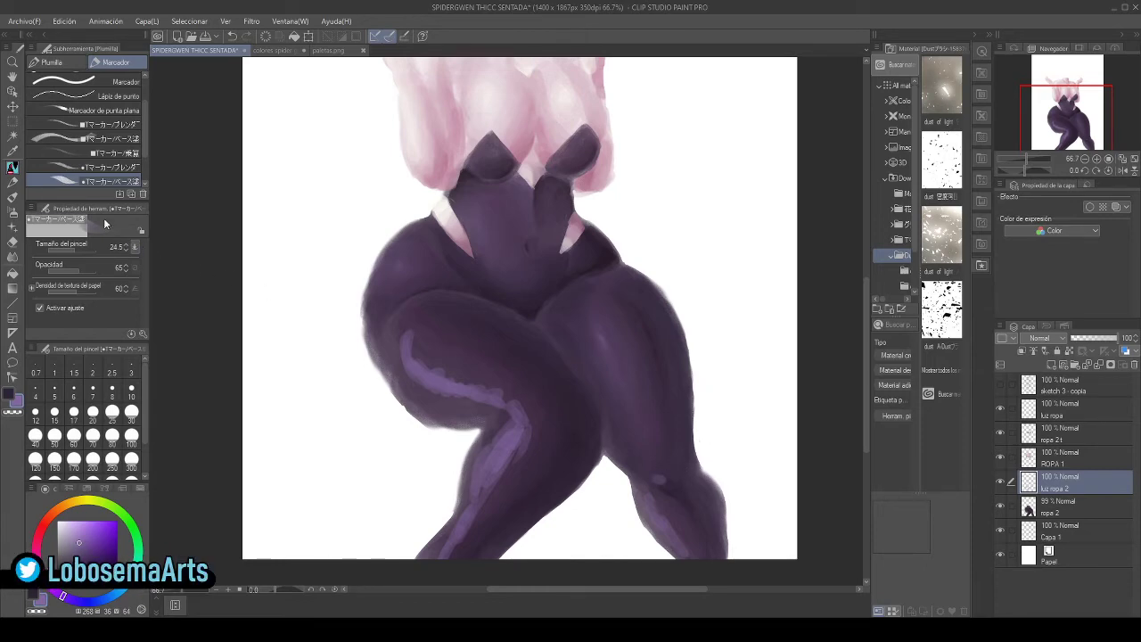
pyautogui.click(98, 167)
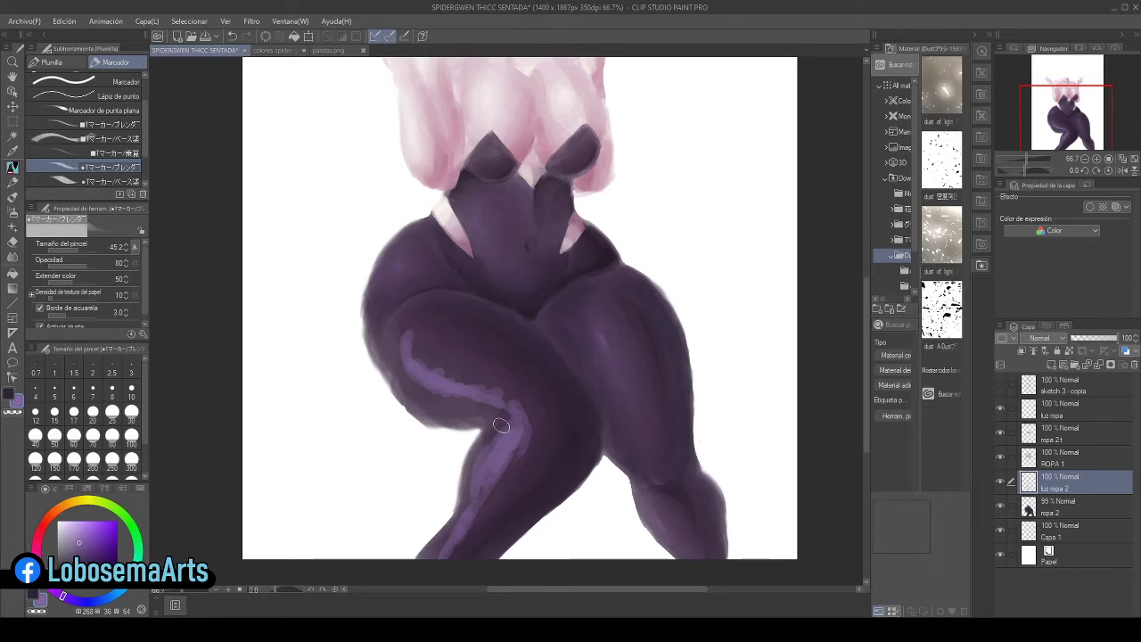
# - Blend the highlights on the crossed leg's shin and thigh with the marker blender at size 45.2, rotating the canvas to 110 degrees
pyautogui.moveTo(532, 428)
pyautogui.mouseDown()
pyautogui.moveTo(505, 469)
pyautogui.moveTo(541, 435)
pyautogui.moveTo(531, 456)
pyautogui.moveTo(540, 431)
pyautogui.moveTo(474, 521)
pyautogui.moveTo(512, 470)
pyautogui.moveTo(479, 522)
pyautogui.moveTo(486, 515)
pyautogui.moveTo(495, 500)
pyautogui.moveTo(435, 565)
pyautogui.moveTo(470, 492)
pyautogui.moveTo(461, 533)
pyautogui.moveTo(487, 498)
pyautogui.moveTo(464, 499)
pyautogui.moveTo(489, 441)
pyautogui.moveTo(466, 479)
pyautogui.moveTo(509, 419)
pyautogui.moveTo(476, 498)
pyautogui.moveTo(524, 444)
pyautogui.moveTo(534, 448)
pyautogui.moveTo(501, 497)
pyautogui.moveTo(522, 476)
pyautogui.mouseUp()
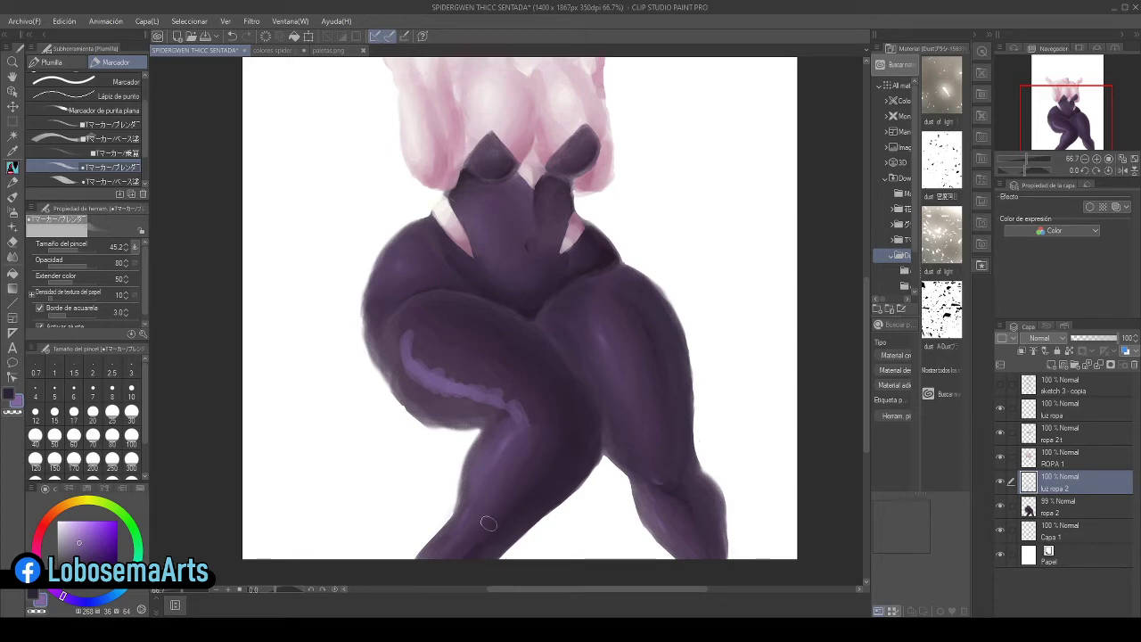
pyautogui.moveTo(426, 558)
pyautogui.mouseDown()
pyautogui.moveTo(493, 481)
pyautogui.moveTo(499, 457)
pyautogui.moveTo(470, 494)
pyautogui.moveTo(508, 416)
pyautogui.moveTo(536, 426)
pyautogui.moveTo(507, 462)
pyautogui.moveTo(538, 445)
pyautogui.moveTo(497, 457)
pyautogui.moveTo(491, 471)
pyautogui.moveTo(519, 427)
pyautogui.moveTo(518, 447)
pyautogui.moveTo(544, 442)
pyautogui.moveTo(483, 529)
pyautogui.moveTo(538, 446)
pyautogui.moveTo(530, 386)
pyautogui.moveTo(523, 422)
pyautogui.moveTo(520, 412)
pyautogui.moveTo(529, 423)
pyautogui.moveTo(535, 397)
pyautogui.moveTo(491, 385)
pyautogui.moveTo(568, 382)
pyautogui.mouseUp()
pyautogui.click(1097, 170)
pyautogui.moveTo(1097, 170); pyautogui.dragTo(1095, 170)
pyautogui.moveTo(445, 254)
pyautogui.mouseDown()
pyautogui.moveTo(421, 290)
pyautogui.moveTo(459, 236)
pyautogui.moveTo(438, 263)
pyautogui.moveTo(492, 215)
pyautogui.moveTo(457, 227)
pyautogui.moveTo(522, 214)
pyautogui.moveTo(487, 205)
pyautogui.moveTo(538, 221)
pyautogui.moveTo(493, 245)
pyautogui.moveTo(510, 220)
pyautogui.moveTo(468, 264)
pyautogui.moveTo(498, 224)
pyautogui.moveTo(450, 277)
pyautogui.mouseUp()
pyautogui.moveTo(507, 213)
pyautogui.mouseDown()
pyautogui.moveTo(475, 260)
pyautogui.moveTo(505, 230)
pyautogui.moveTo(478, 280)
pyautogui.moveTo(494, 242)
pyautogui.moveTo(523, 215)
pyautogui.moveTo(544, 214)
pyautogui.moveTo(510, 214)
pyautogui.moveTo(485, 238)
pyautogui.moveTo(484, 214)
pyautogui.moveTo(442, 264)
pyautogui.moveTo(518, 222)
pyautogui.moveTo(519, 235)
pyautogui.moveTo(444, 280)
pyautogui.moveTo(507, 248)
pyautogui.moveTo(484, 271)
pyautogui.mouseUp()
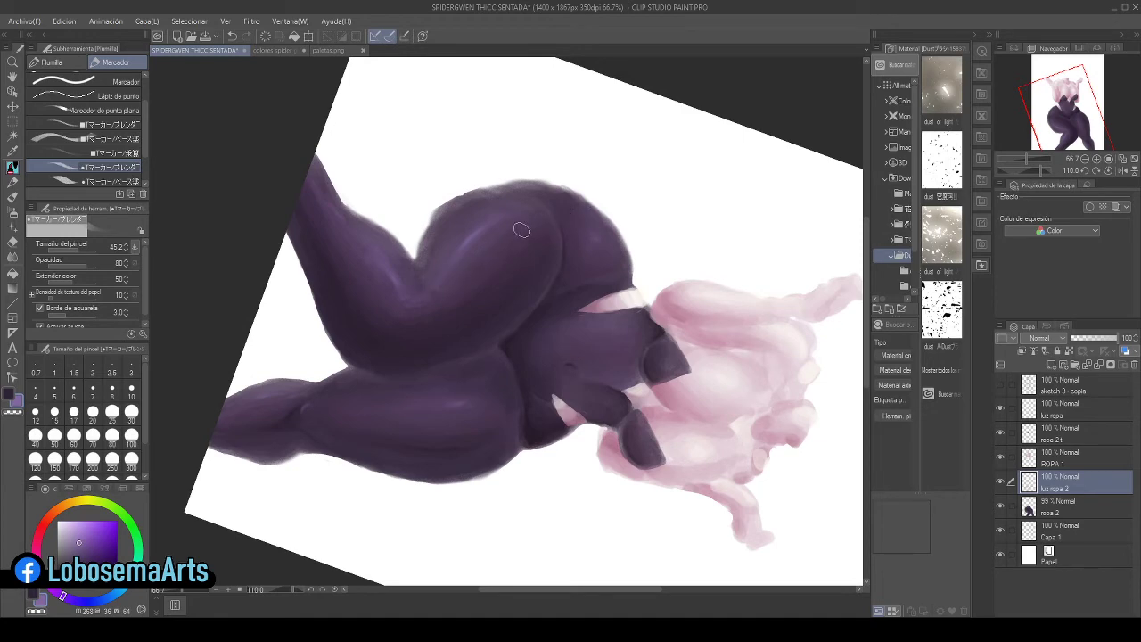
# - Reset the canvas rotation and examine the blended suit highlights on the whole figure with and without the sketch
pyautogui.click(1107, 160)
pyautogui.click(1109, 172)
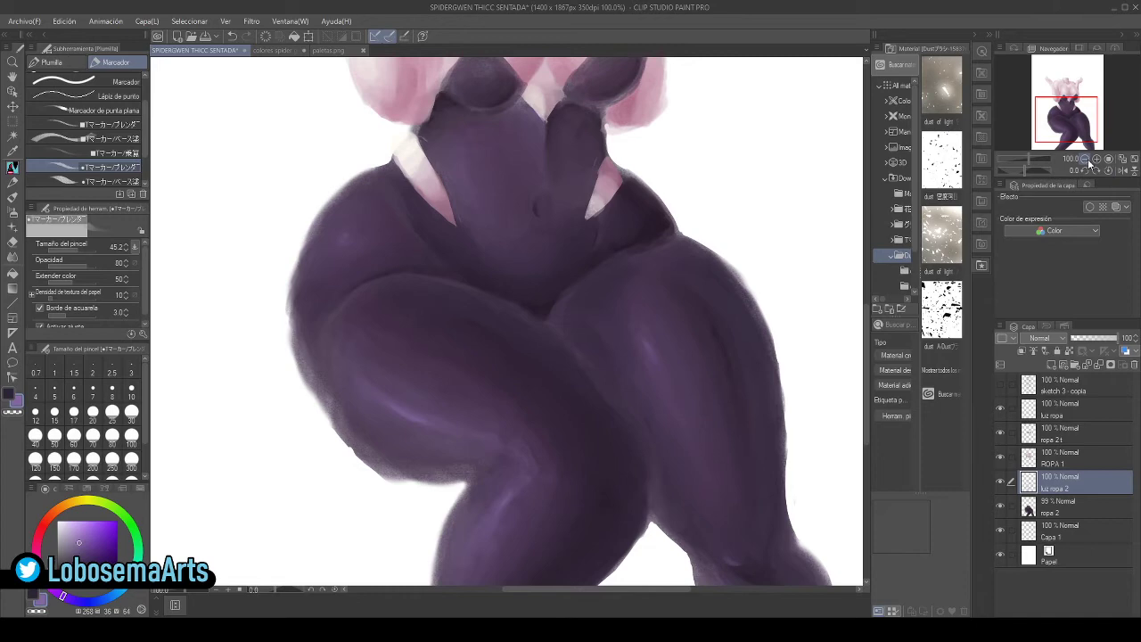
pyautogui.click(1090, 161)
pyautogui.click(1089, 161)
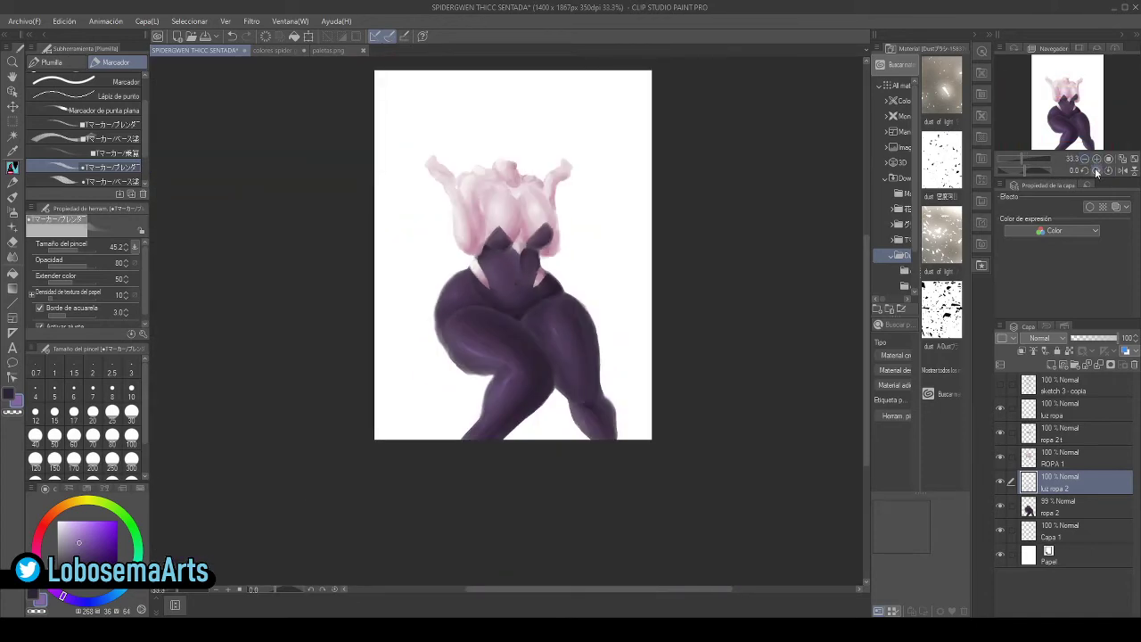
pyautogui.click(1001, 385)
pyautogui.click(1002, 384)
pyautogui.click(1097, 158)
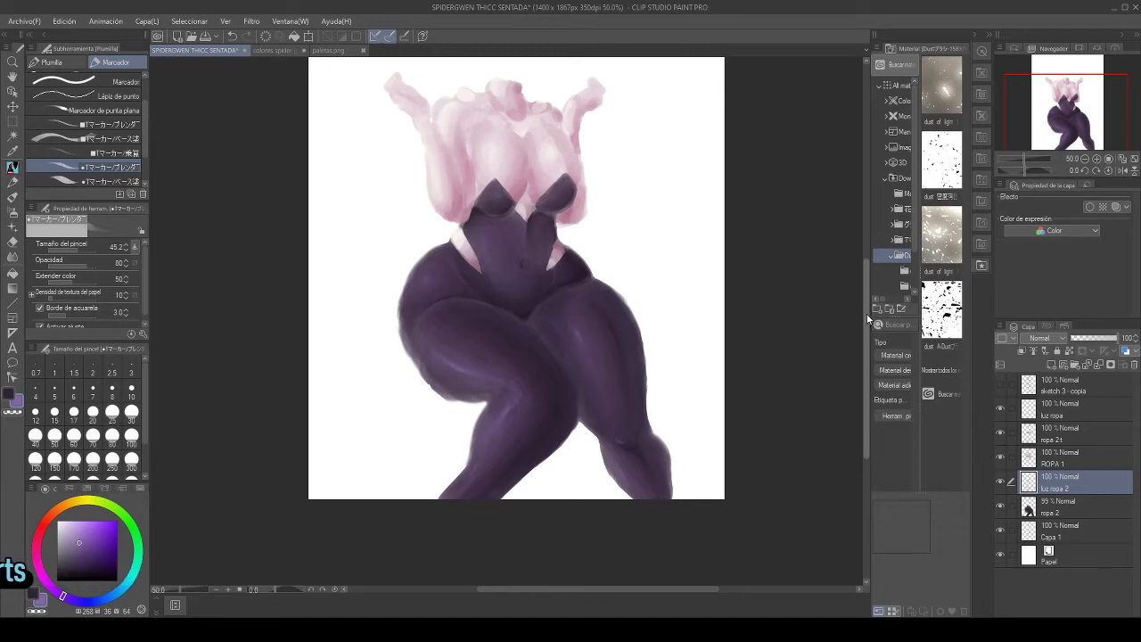
# - Compare the blended suit highlights with the sketch 3 - copia layer hidden and shown
pyautogui.moveTo(863, 315); pyautogui.dragTo(864, 291)
pyautogui.click(1000, 384)
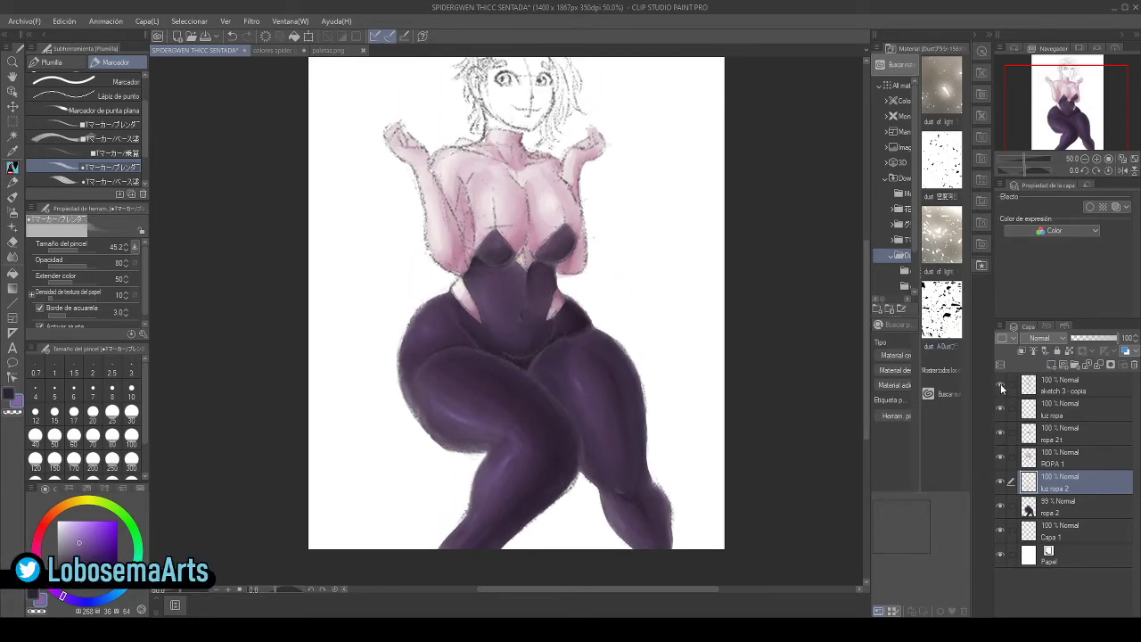
pyautogui.click(1000, 385)
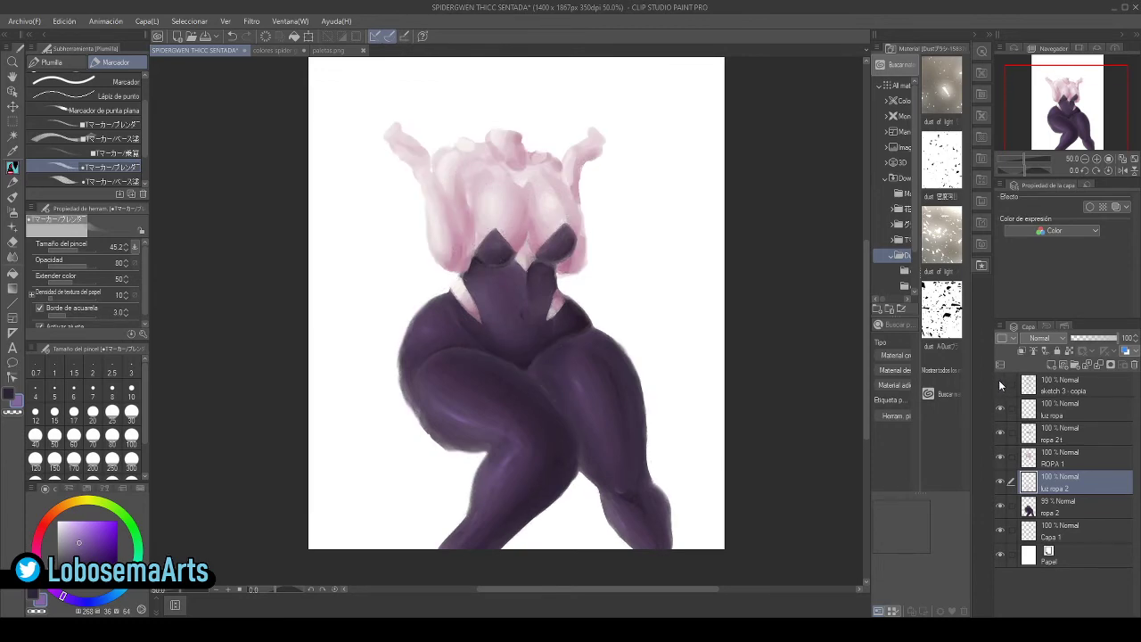
pyautogui.click(1001, 384)
pyautogui.click(1001, 385)
pyautogui.click(1000, 384)
pyautogui.click(1000, 384)
pyautogui.click(1001, 385)
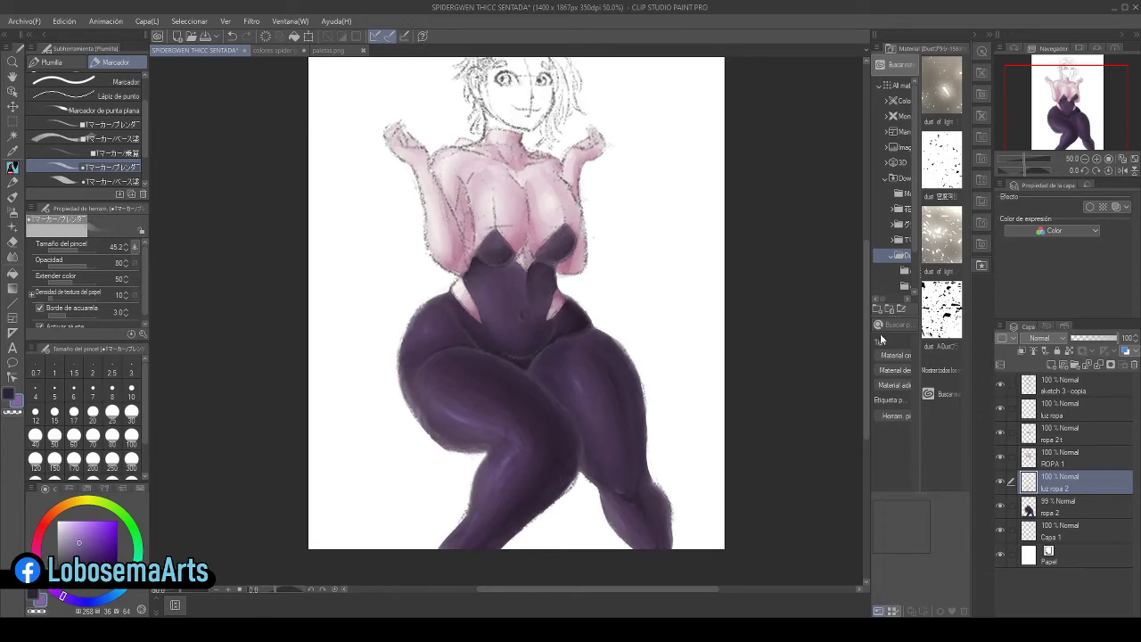
# - Paint base-marker highlights along the crossed leg's thigh and shin, hip and abdomen with the pinkish purple from the colores spider gwen palette
pyautogui.click(272, 50)
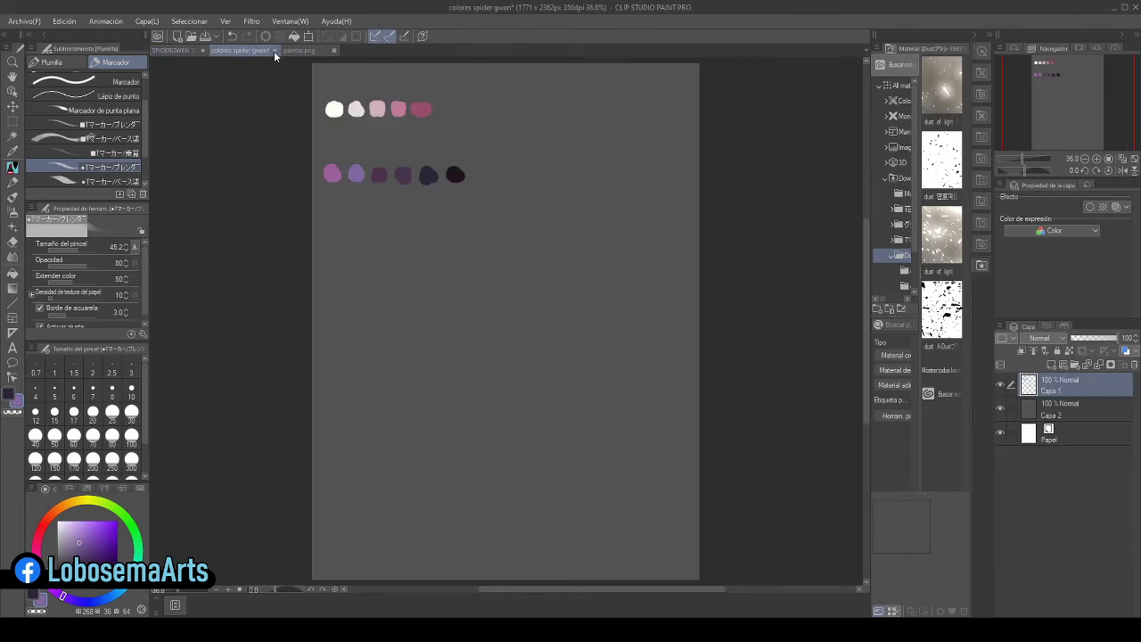
pyautogui.keyDown('alt'); pyautogui.click(336, 169); pyautogui.keyUp('alt')
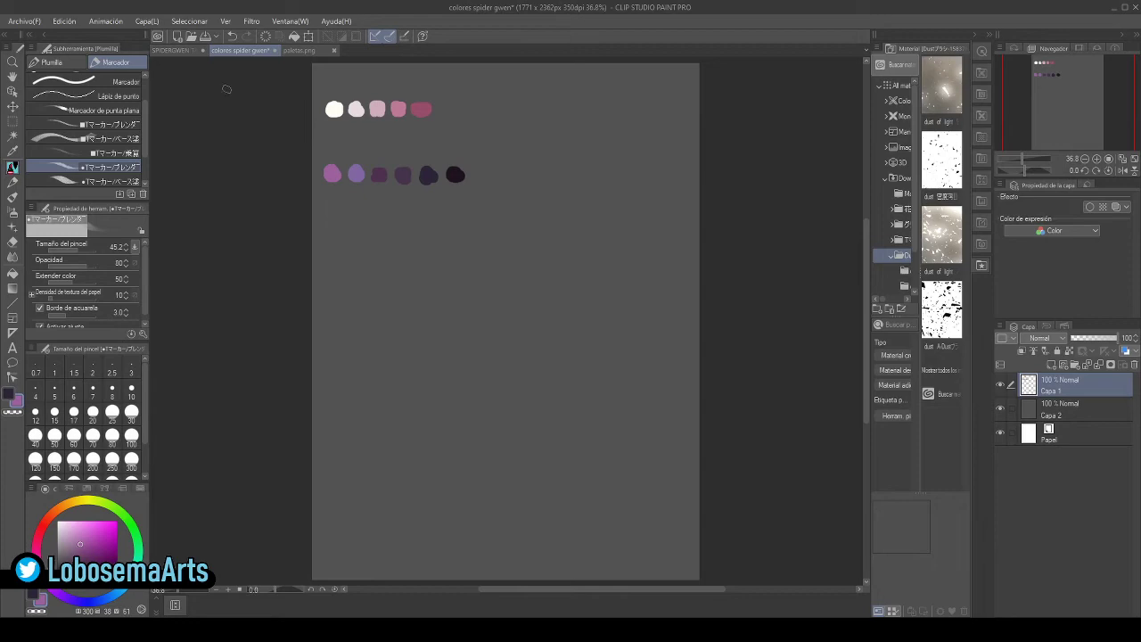
pyautogui.click(178, 49)
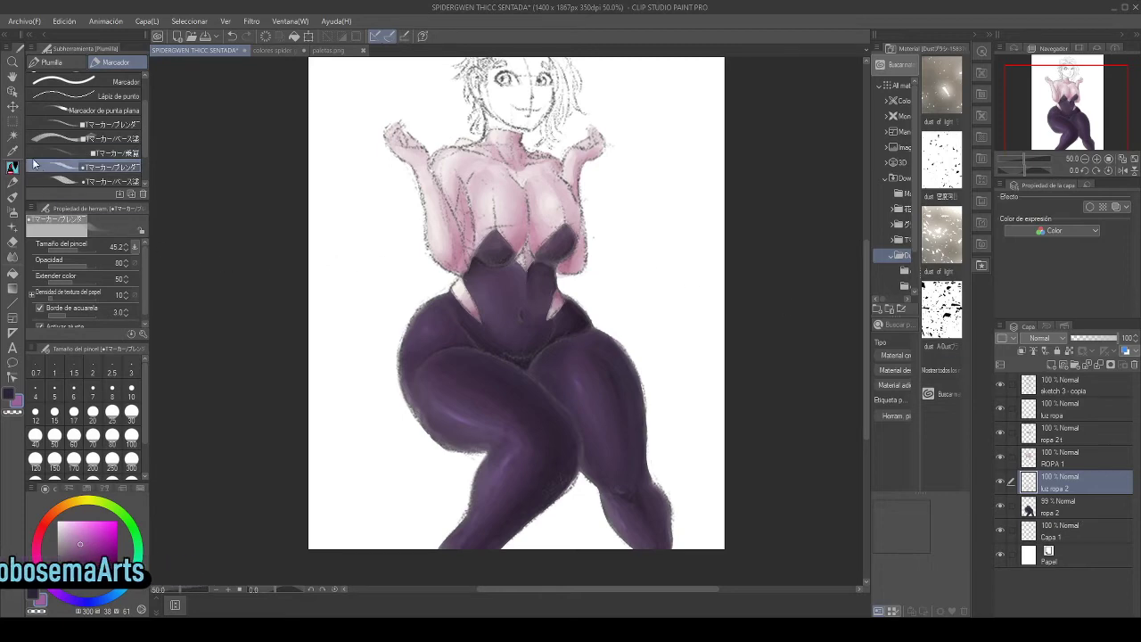
pyautogui.click(98, 181)
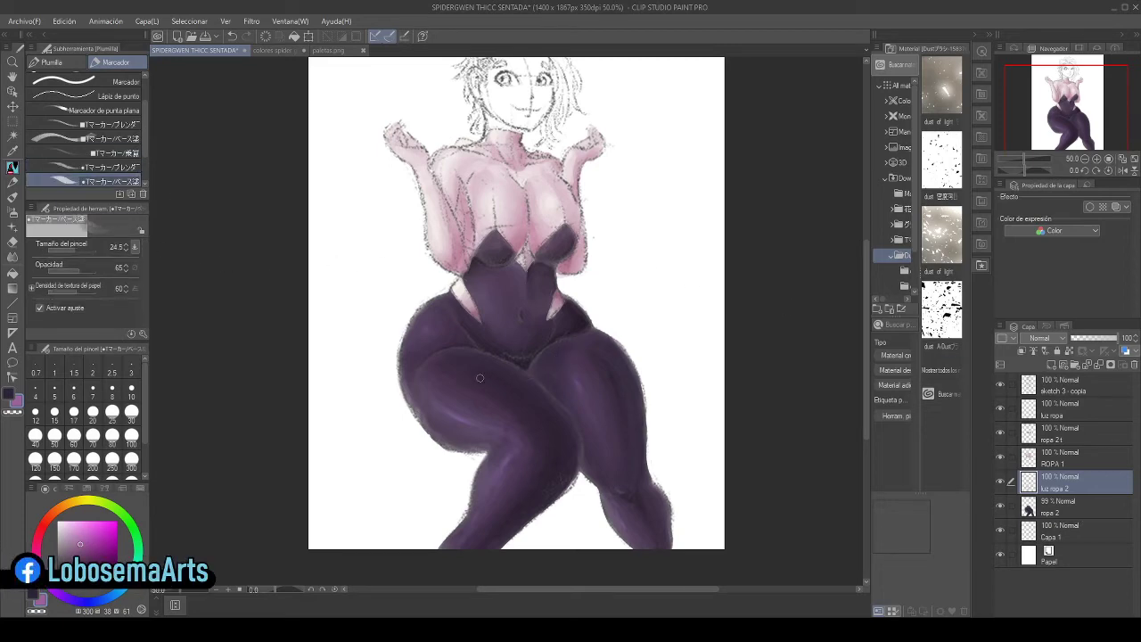
pyautogui.moveTo(447, 392)
pyautogui.mouseDown()
pyautogui.moveTo(507, 421)
pyautogui.moveTo(545, 403)
pyautogui.moveTo(485, 370)
pyautogui.moveTo(485, 397)
pyautogui.moveTo(462, 379)
pyautogui.moveTo(513, 417)
pyautogui.mouseUp()
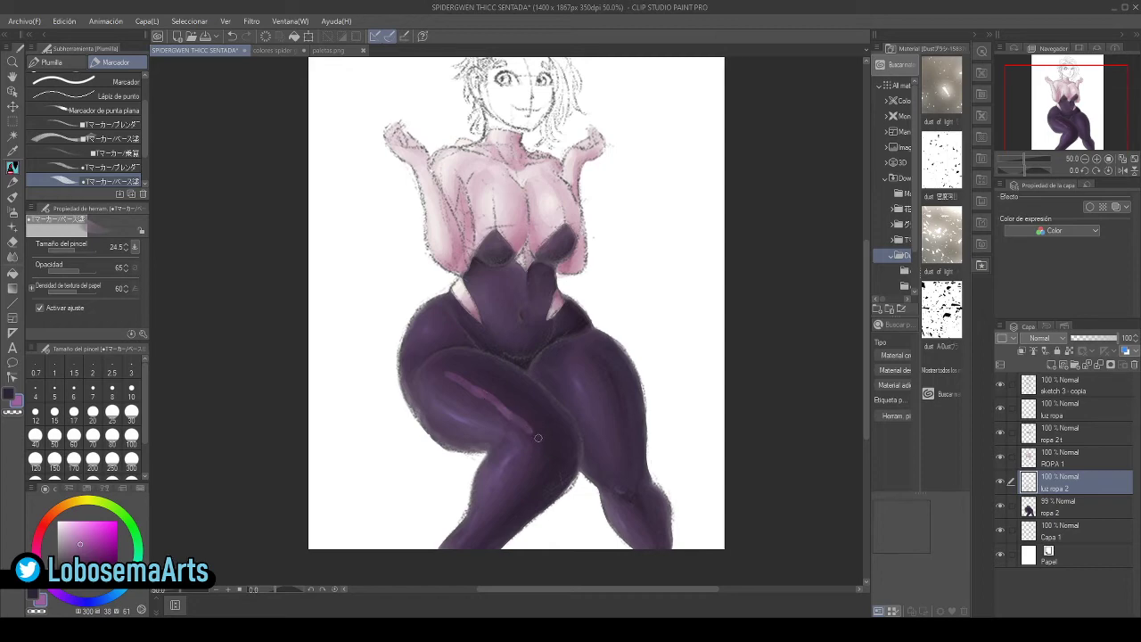
pyautogui.moveTo(535, 442)
pyautogui.mouseDown()
pyautogui.moveTo(518, 488)
pyautogui.moveTo(535, 463)
pyautogui.moveTo(478, 536)
pyautogui.mouseUp()
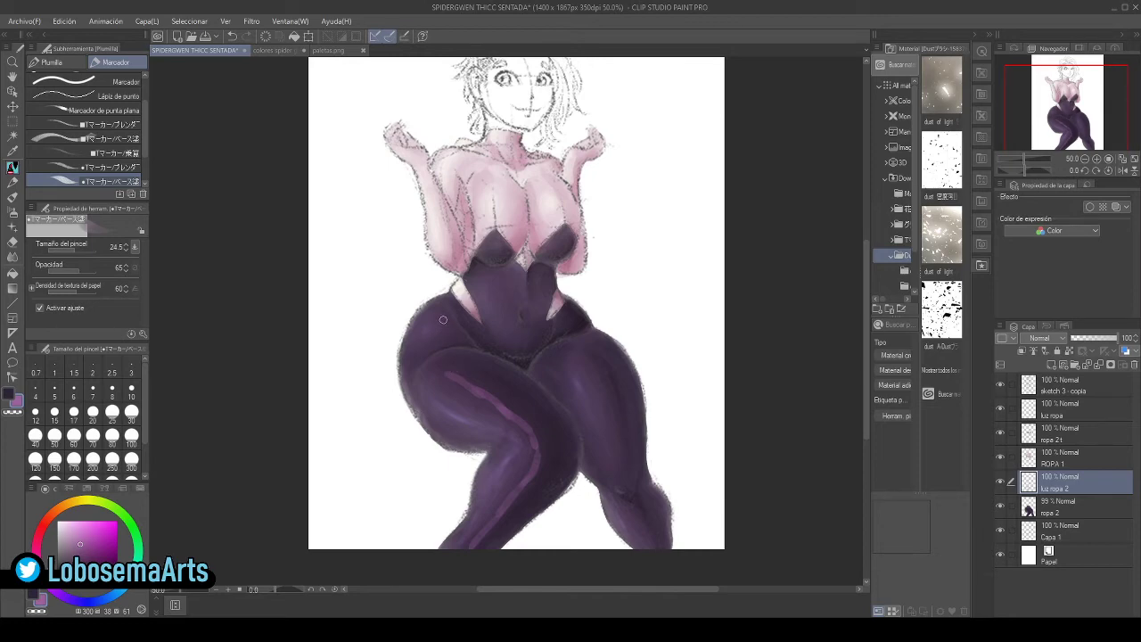
pyautogui.moveTo(440, 322); pyautogui.dragTo(424, 346)
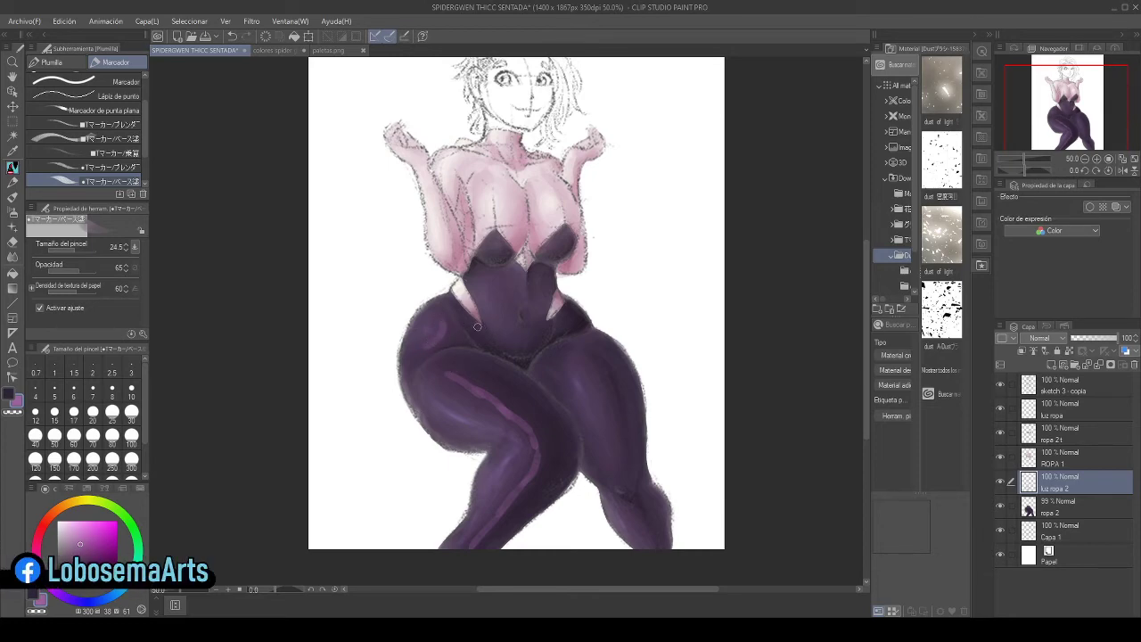
pyautogui.hotkey('ctrl', 'z')
pyautogui.hotkey('ctrl', 'z')
# - Paint a long pinkish-purple highlight along the outer side of the rear thigh, redoing the stroke until it follows the contour
pyautogui.moveTo(589, 361)
pyautogui.mouseDown()
pyautogui.moveTo(613, 406)
pyautogui.moveTo(617, 450)
pyautogui.mouseUp()
pyautogui.hotkey('ctrl', 'z')
pyautogui.moveTo(602, 370); pyautogui.dragTo(618, 453)
pyautogui.hotkey('ctrl', 'z')
pyautogui.moveTo(589, 353); pyautogui.dragTo(621, 460)
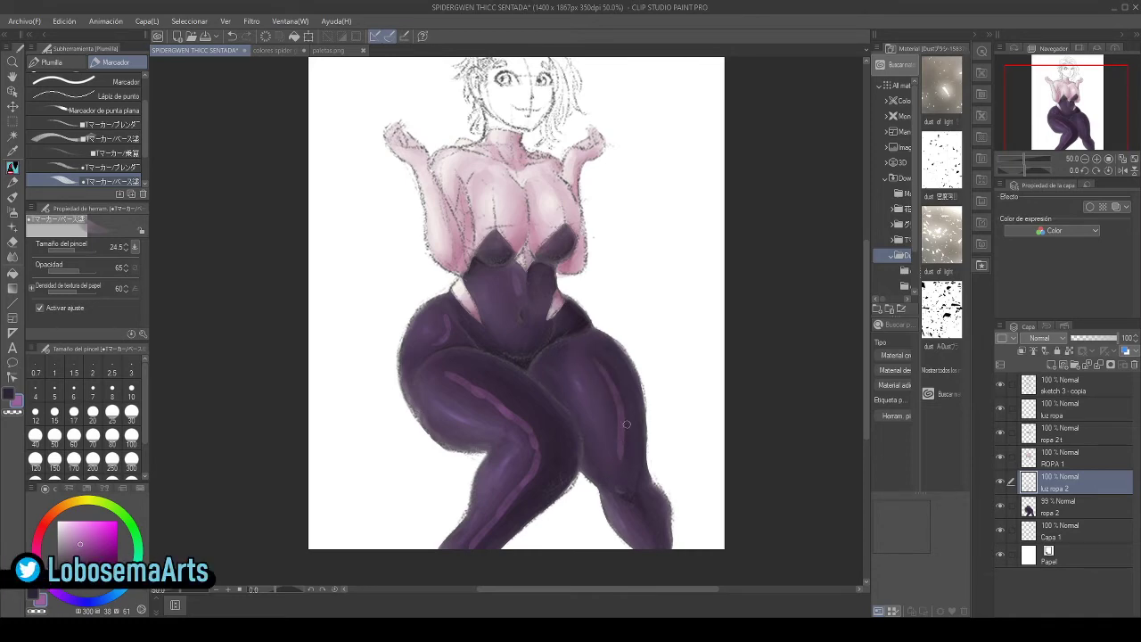
pyautogui.hotkey('ctrl', 'z')
pyautogui.moveTo(588, 353); pyautogui.dragTo(624, 452)
pyautogui.hotkey('ctrl', 'z')
pyautogui.moveTo(597, 351); pyautogui.dragTo(636, 457)
pyautogui.hotkey('ctrl', 'z')
pyautogui.moveTo(608, 357); pyautogui.dragTo(638, 461)
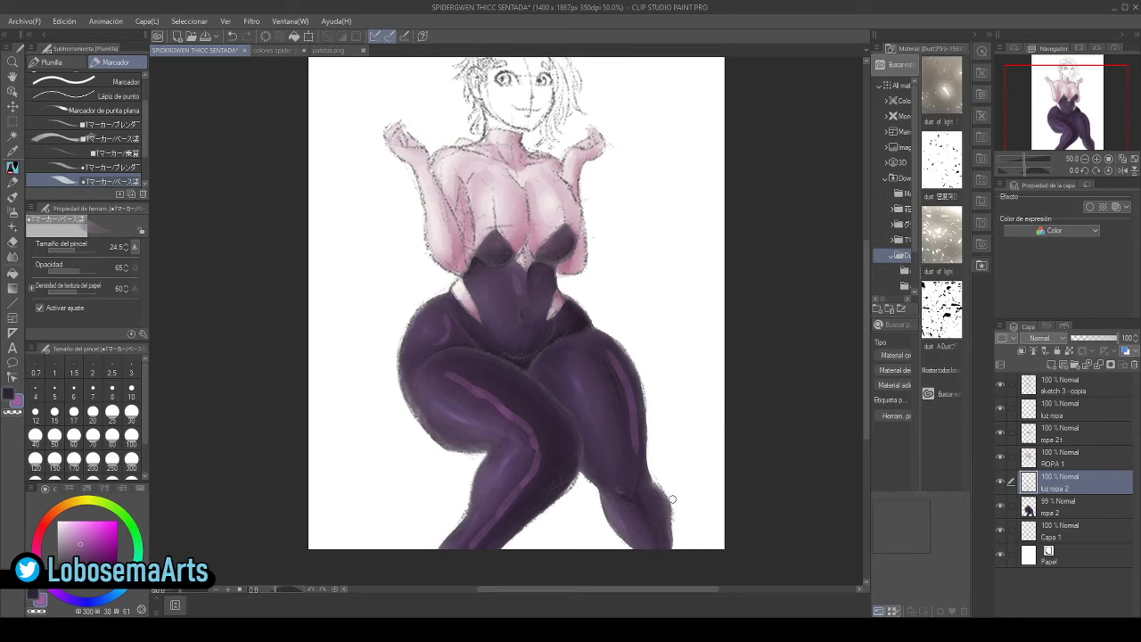
# - Add short pinkish-purple highlights below the rear knee and on the side of the waist with the base marker
pyautogui.hotkey('ctrl', 'z')
pyautogui.moveTo(651, 500); pyautogui.dragTo(663, 538)
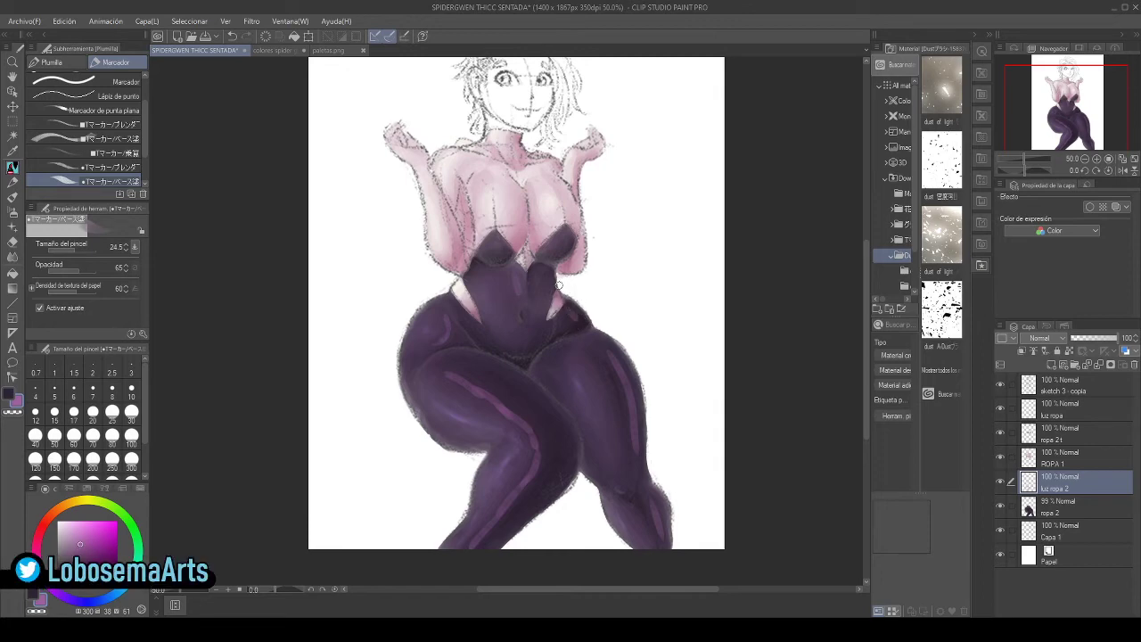
pyautogui.moveTo(547, 269); pyautogui.dragTo(558, 286)
# - Blend the pinkish-purple highlights on the torso, hips and both legs with the marker blender at size 45.2
pyautogui.click(89, 167)
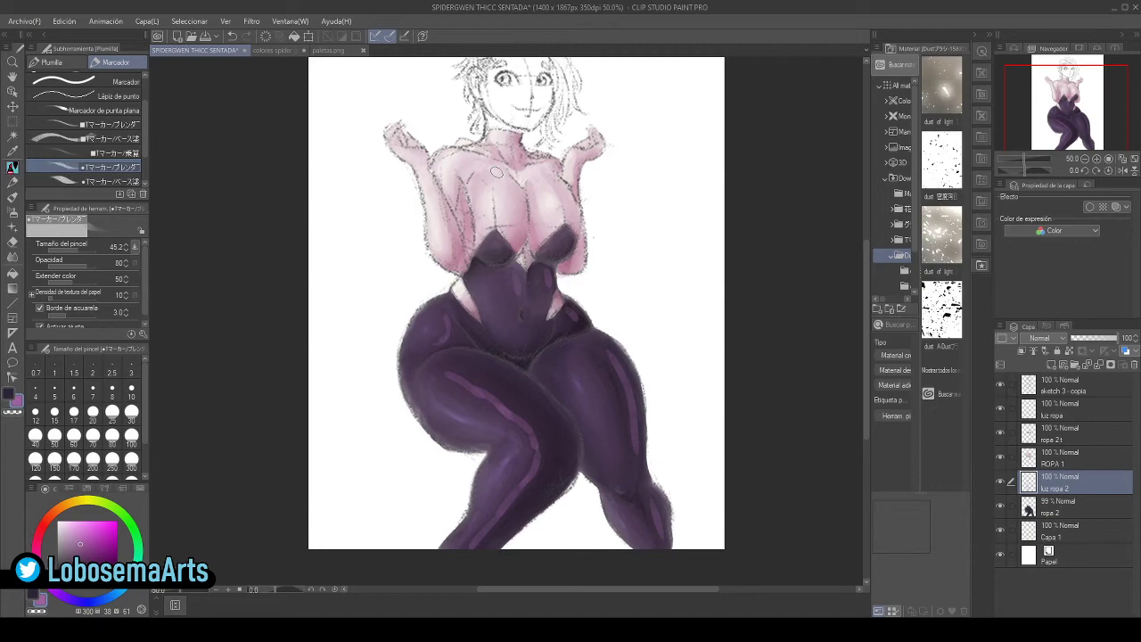
pyautogui.scroll(1, 496, 172)
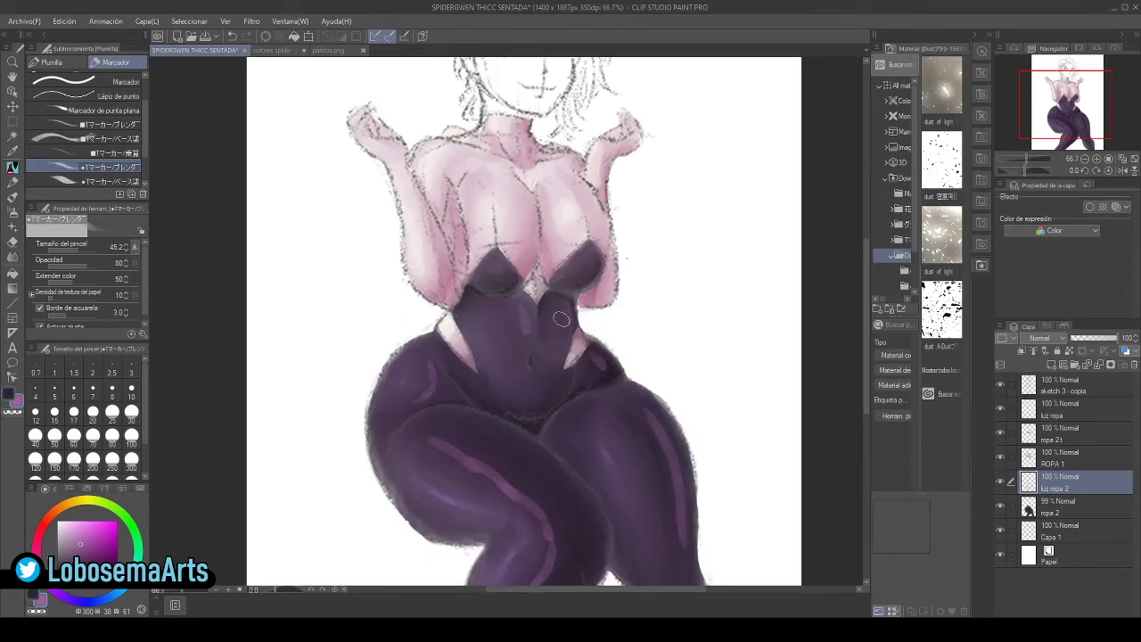
pyautogui.moveTo(556, 306)
pyautogui.mouseDown()
pyautogui.moveTo(563, 332)
pyautogui.moveTo(563, 310)
pyautogui.moveTo(578, 323)
pyautogui.mouseUp()
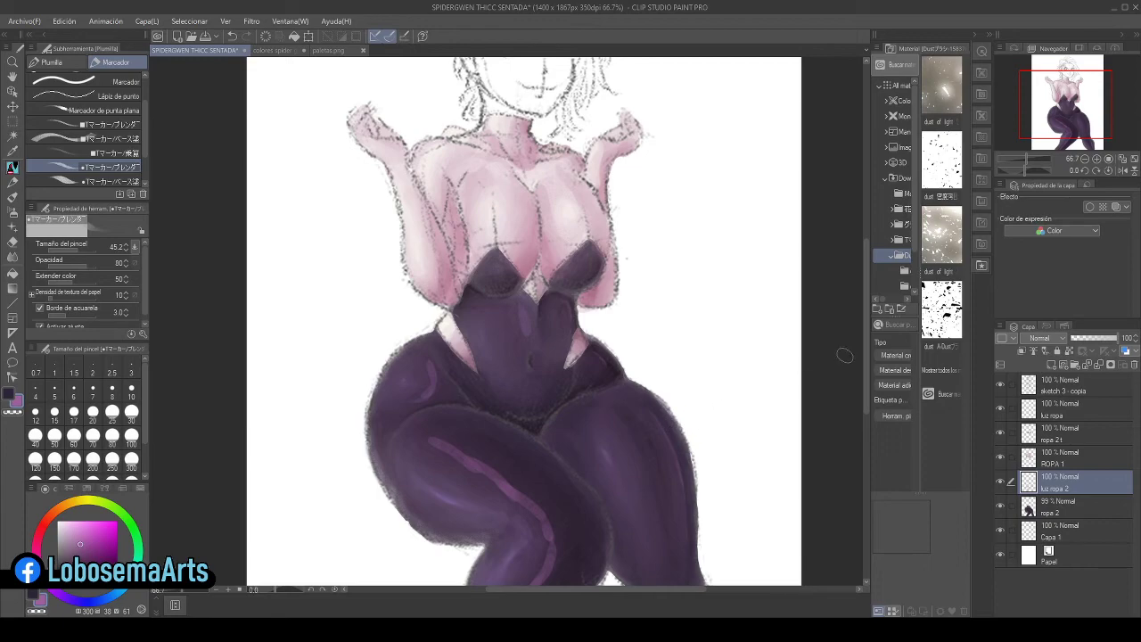
pyautogui.moveTo(864, 344); pyautogui.dragTo(856, 402)
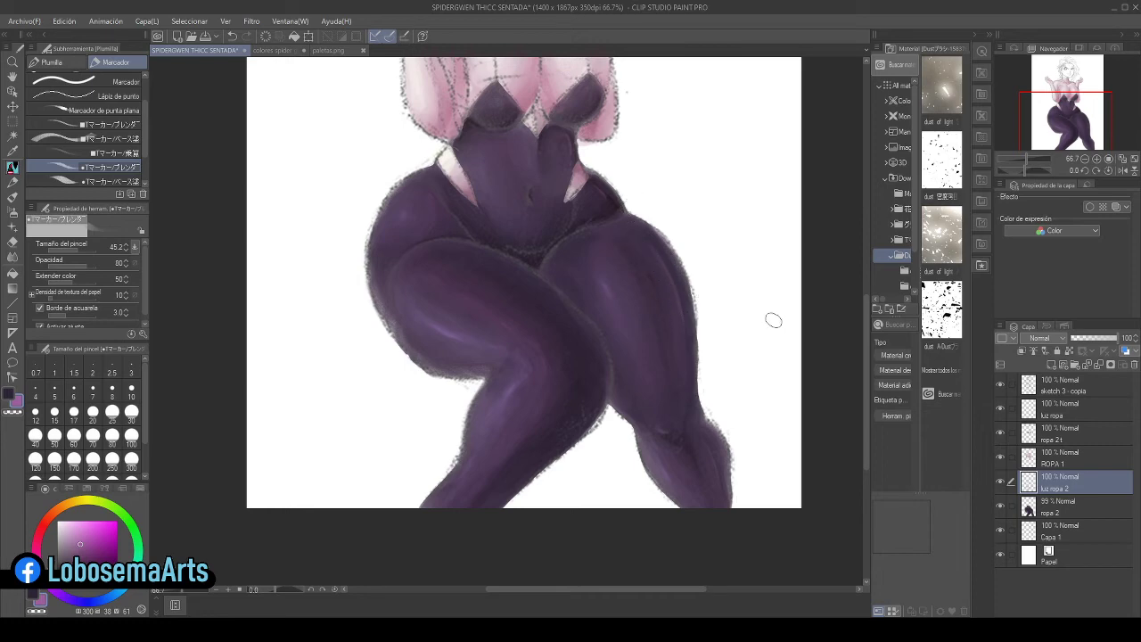
# - Hide the sketch layer and check the blended highlights on the whole figure
pyautogui.click(1088, 159)
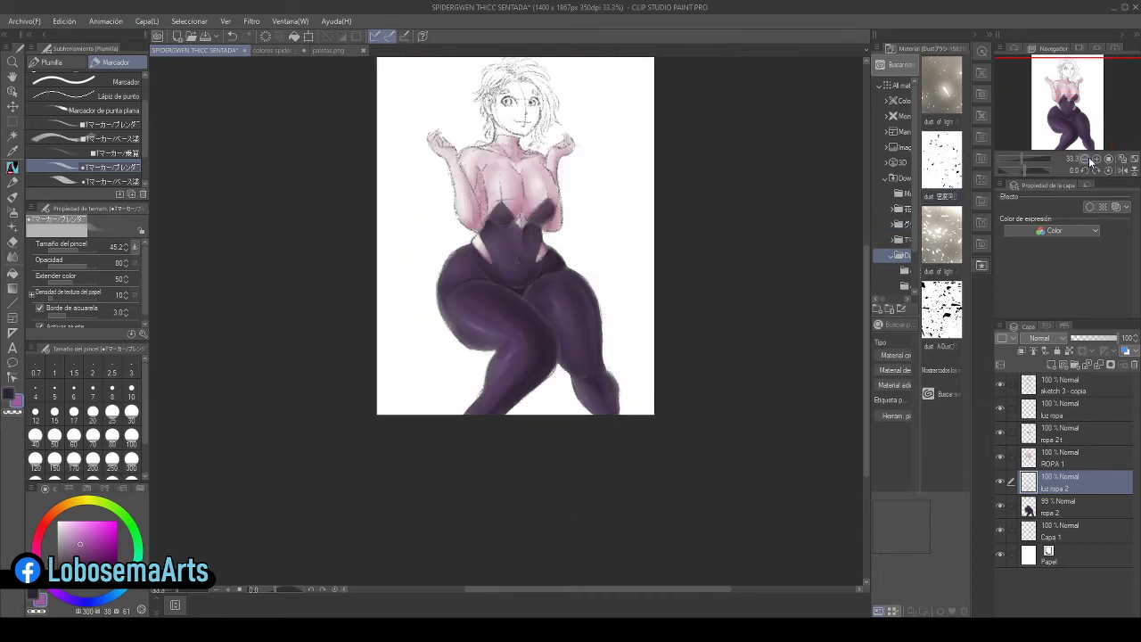
pyautogui.click(1001, 385)
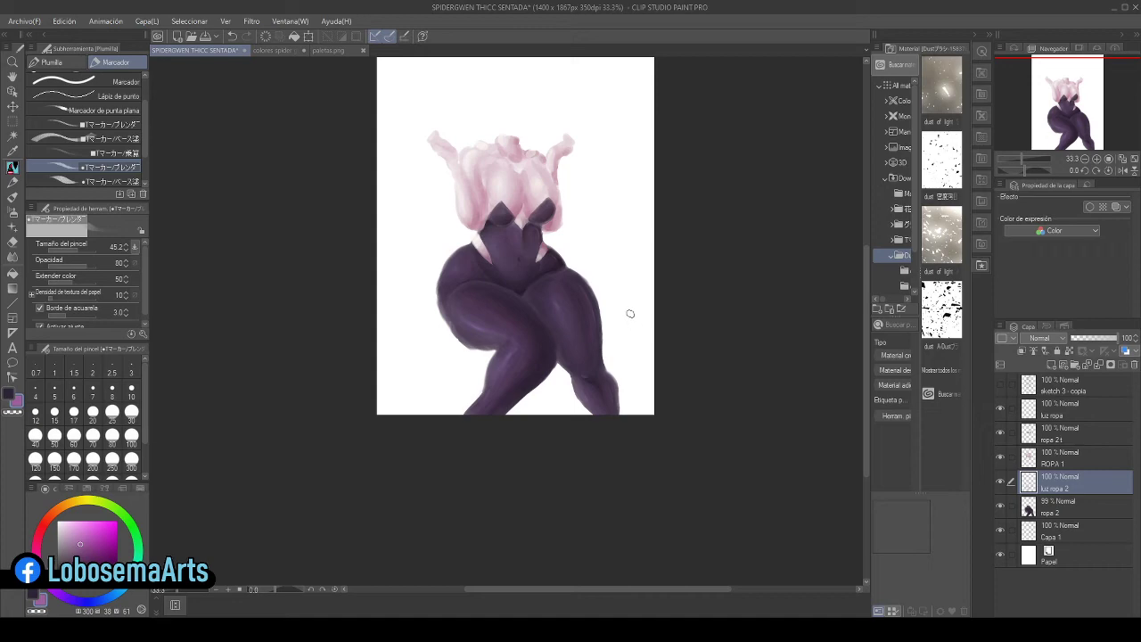
pyautogui.click(1097, 159)
pyautogui.click(1098, 160)
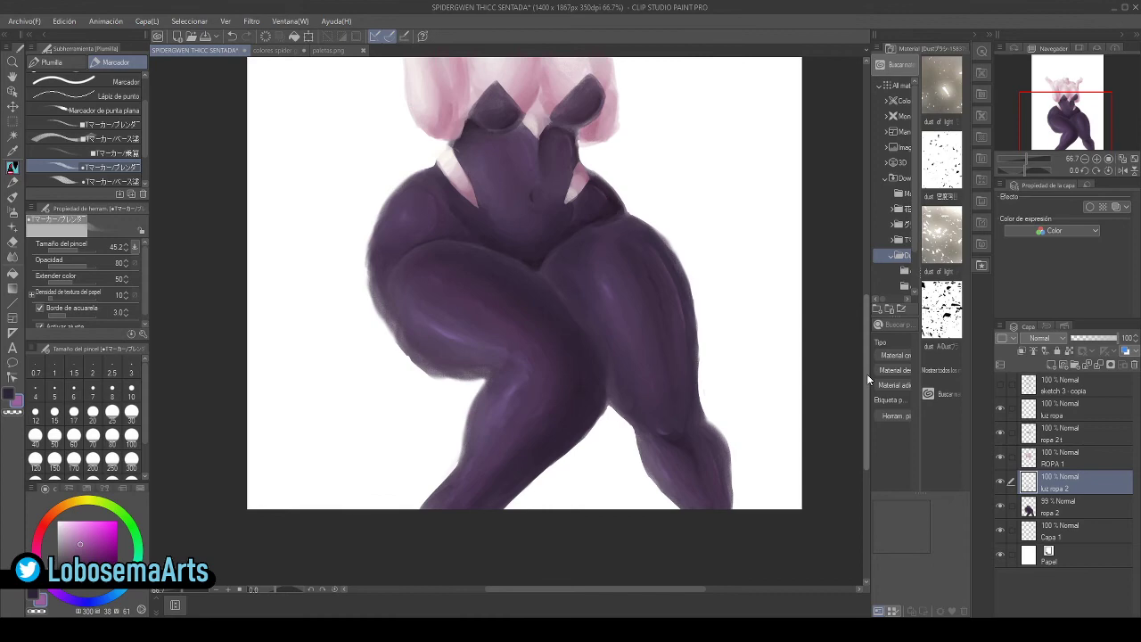
pyautogui.moveTo(864, 372); pyautogui.dragTo(861, 341)
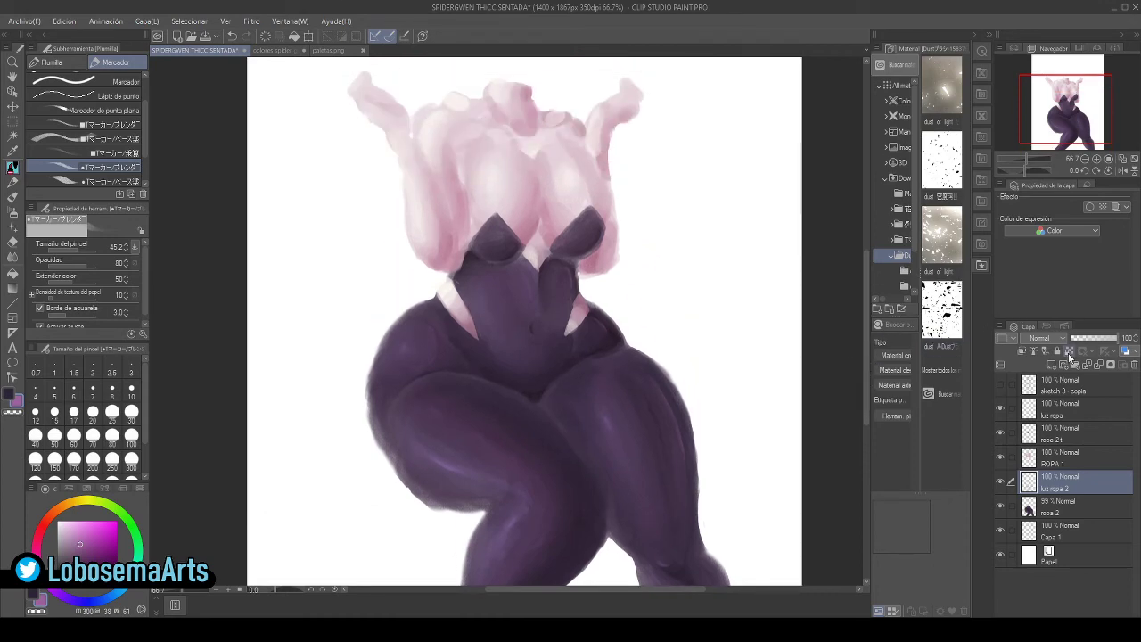
pyautogui.click(1073, 436)
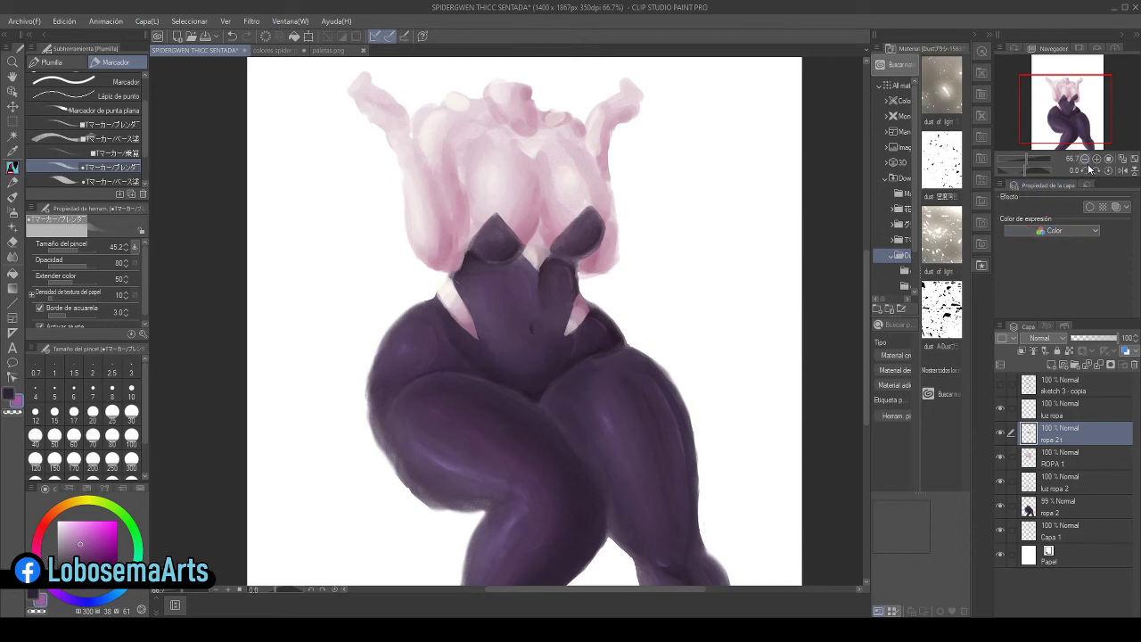
pyautogui.click(1052, 366)
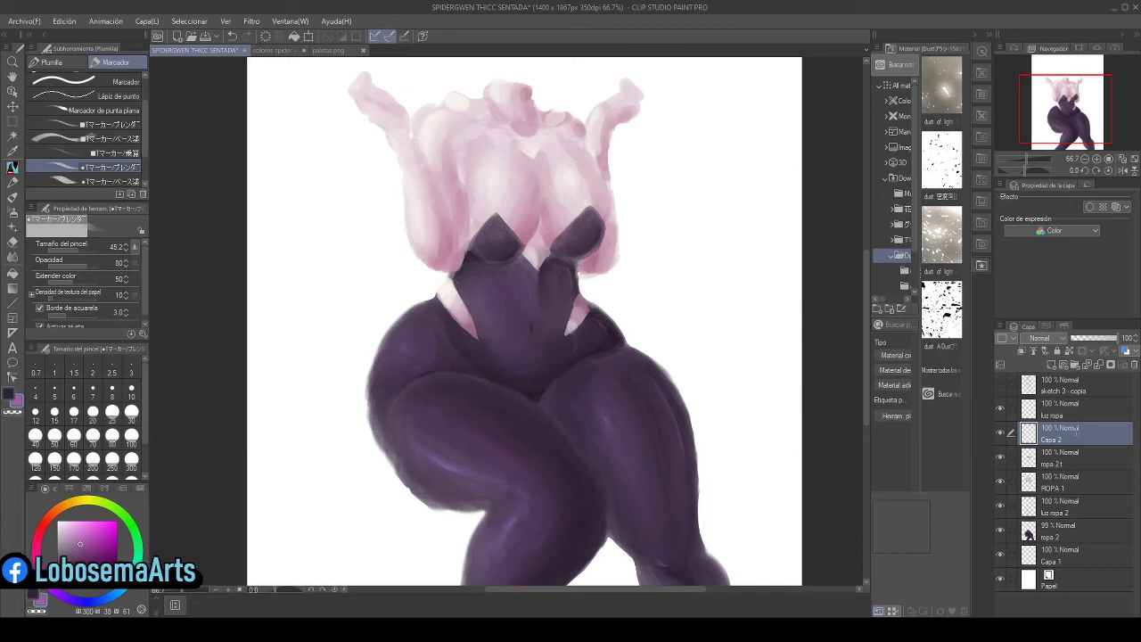
pyautogui.click(1135, 364)
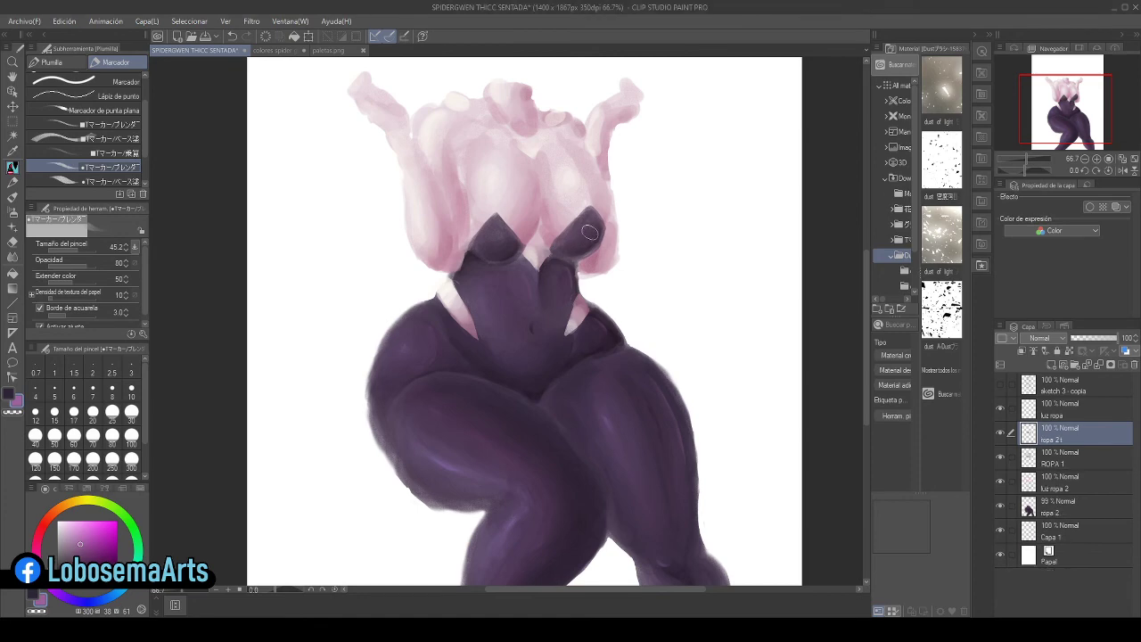
# - Move the luz ropa 2 layer directly above the ropa 2t layer
pyautogui.click(1084, 486)
pyautogui.moveTo(1084, 482); pyautogui.dragTo(1095, 430)
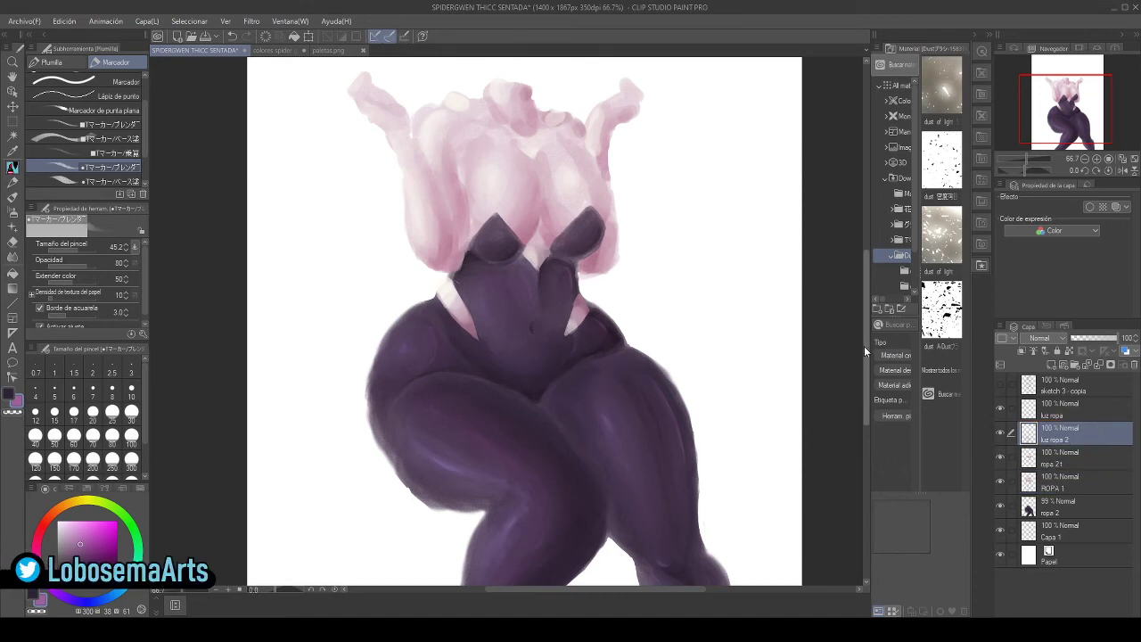
pyautogui.moveTo(864, 346); pyautogui.dragTo(863, 325)
# - Paint pinkish-purple highlights on the suit's two chest pieces with the base marker at size 15 and blend them with the marker blender
pyautogui.click(107, 181)
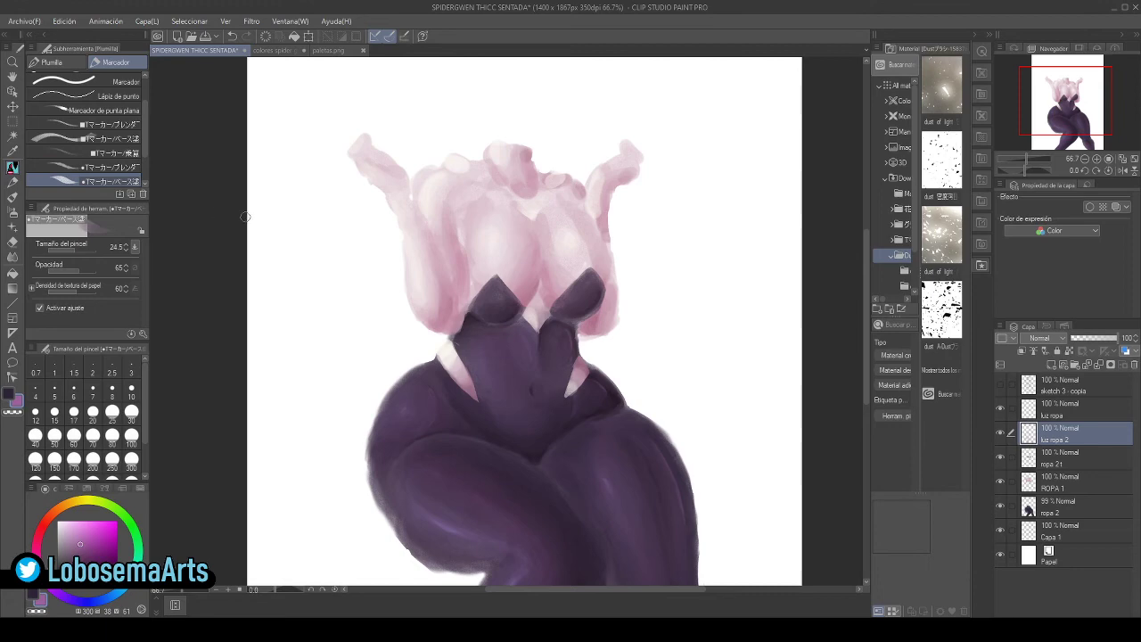
pyautogui.click(72, 248)
pyautogui.moveTo(510, 304)
pyautogui.mouseDown()
pyautogui.moveTo(501, 314)
pyautogui.moveTo(523, 309)
pyautogui.mouseUp()
pyautogui.moveTo(598, 288)
pyautogui.mouseDown()
pyautogui.moveTo(575, 311)
pyautogui.moveTo(584, 300)
pyautogui.mouseUp()
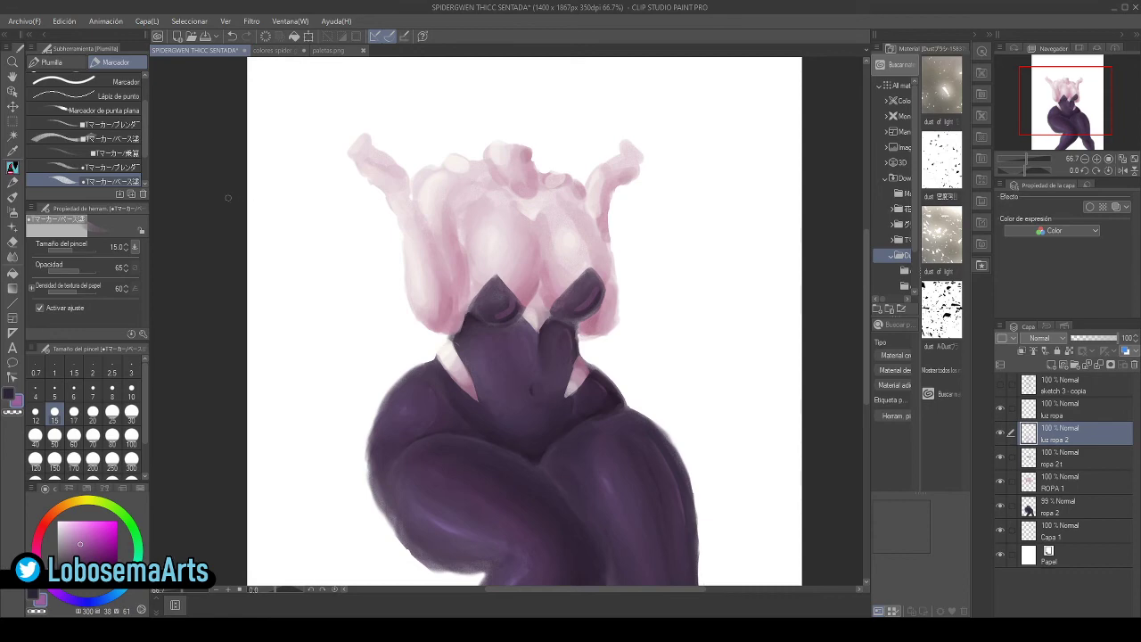
pyautogui.click(100, 166)
pyautogui.moveTo(508, 298)
pyautogui.mouseDown()
pyautogui.moveTo(588, 285)
pyautogui.moveTo(572, 300)
pyautogui.moveTo(593, 284)
pyautogui.moveTo(560, 316)
pyautogui.mouseUp()
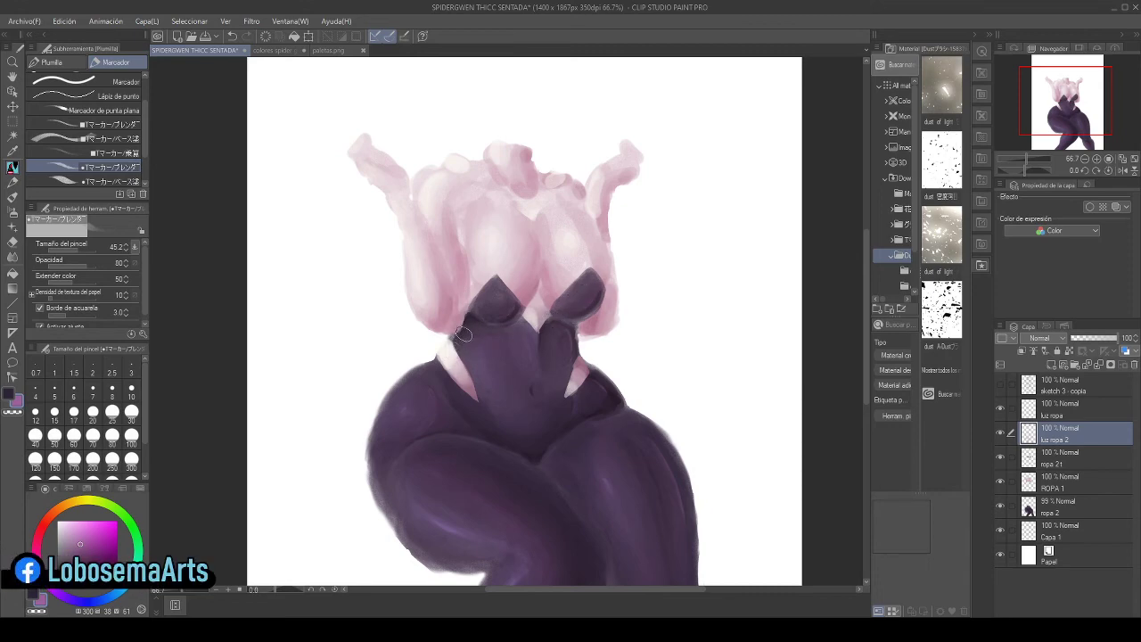
# - Add highlights to both chest pieces in the palette's violet with the base marker and blend them with the marker blender
pyautogui.click(278, 51)
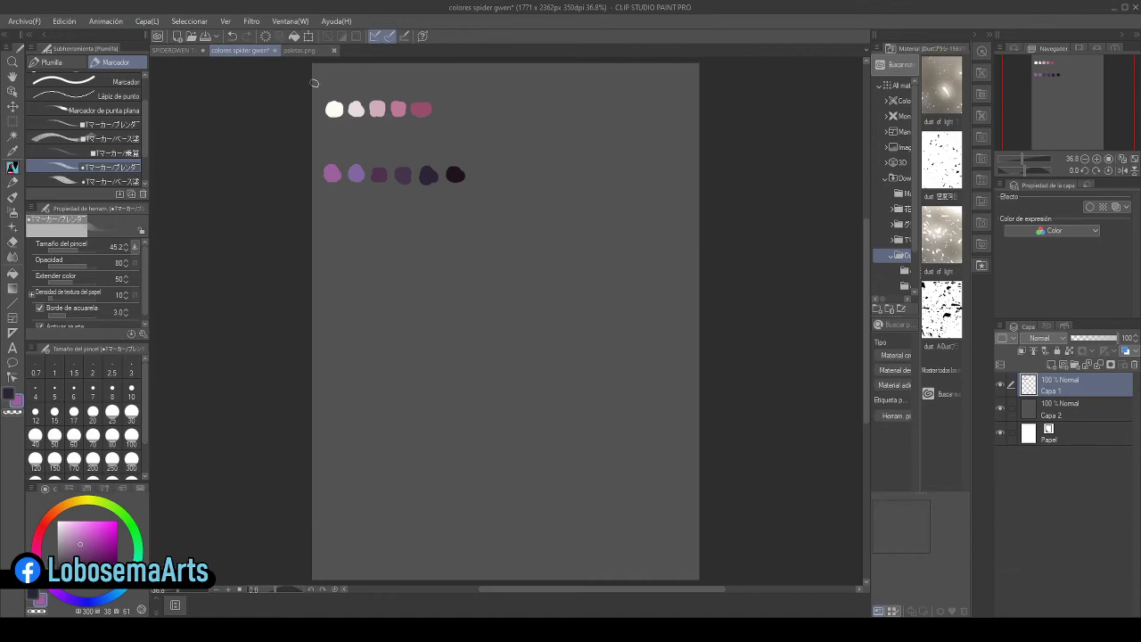
pyautogui.keyDown('alt'); pyautogui.click(362, 169); pyautogui.keyUp('alt')
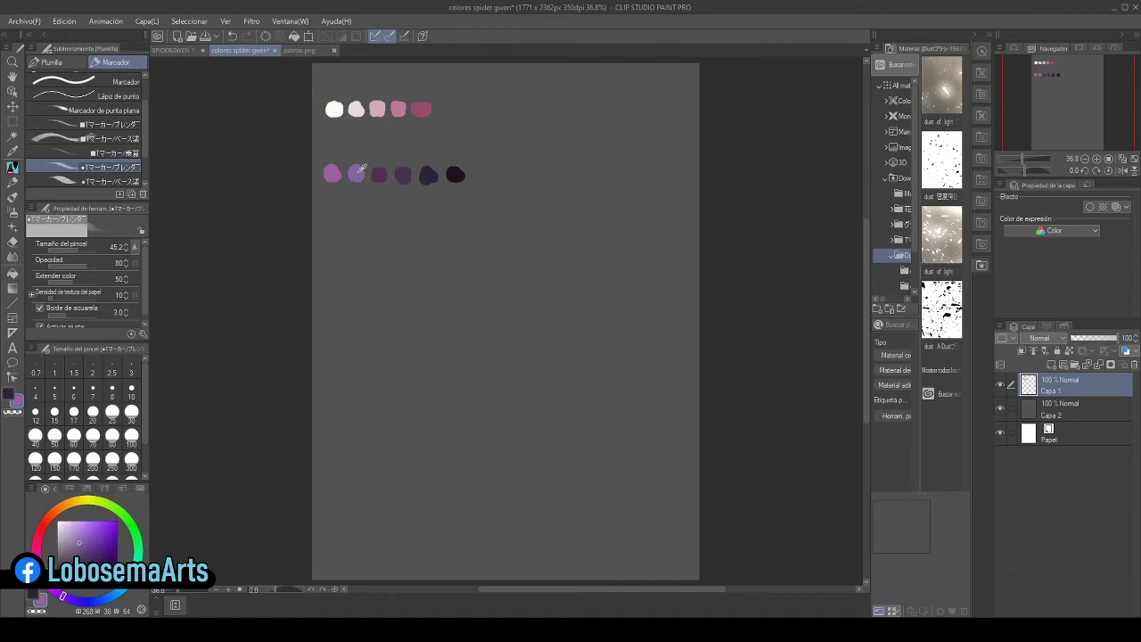
pyautogui.click(177, 50)
pyautogui.click(86, 182)
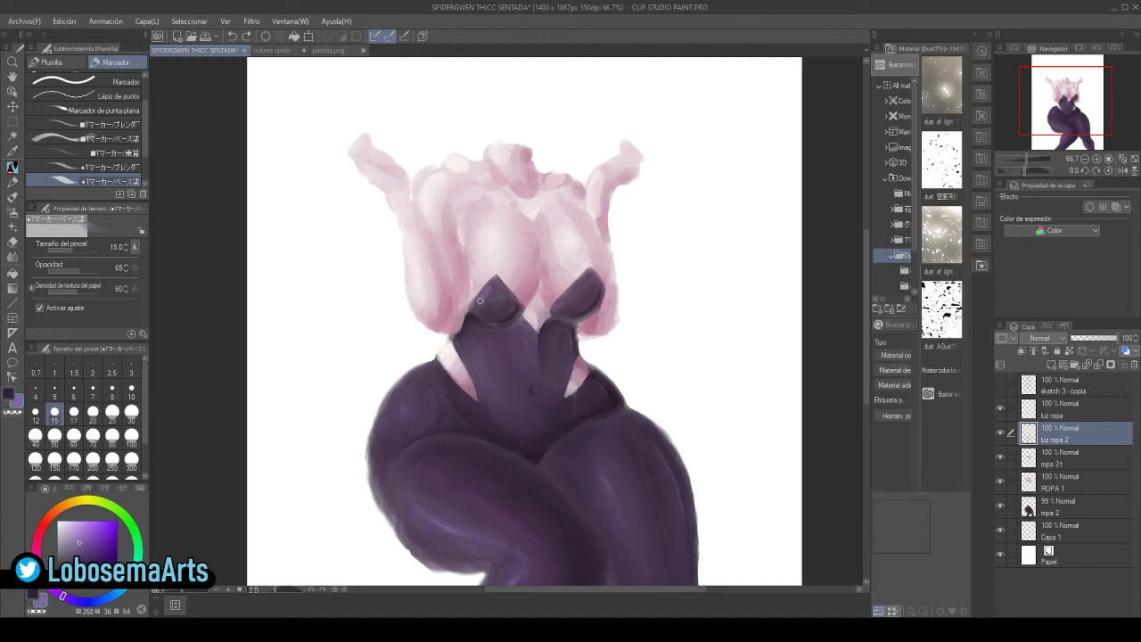
pyautogui.moveTo(482, 299); pyautogui.dragTo(506, 288)
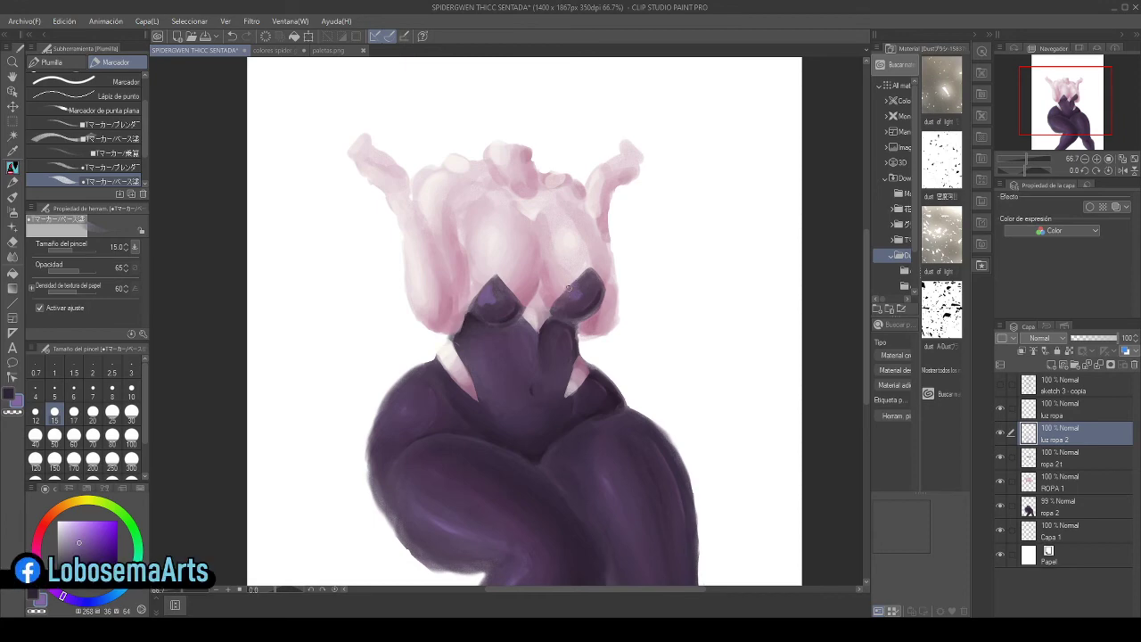
pyautogui.click(89, 168)
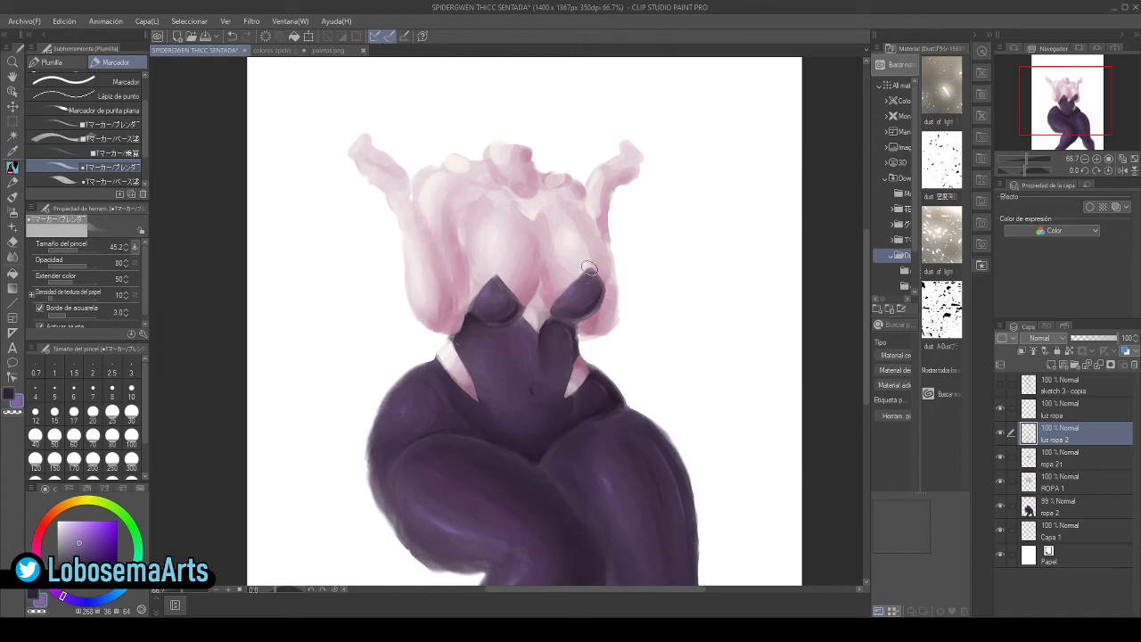
pyautogui.press('e')
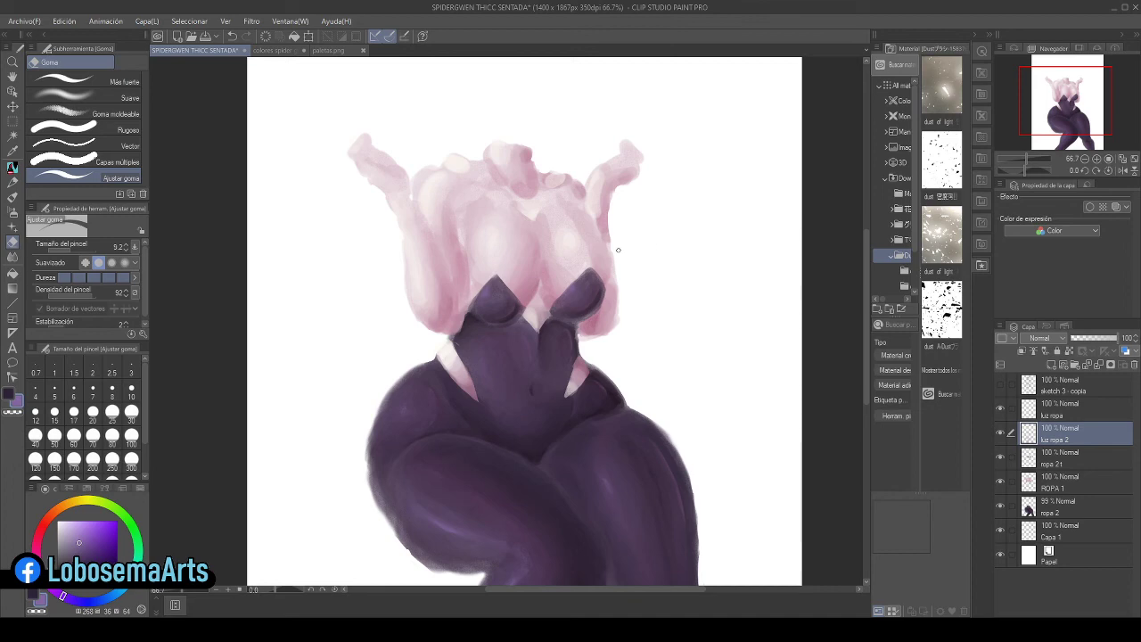
pyautogui.click(14, 168)
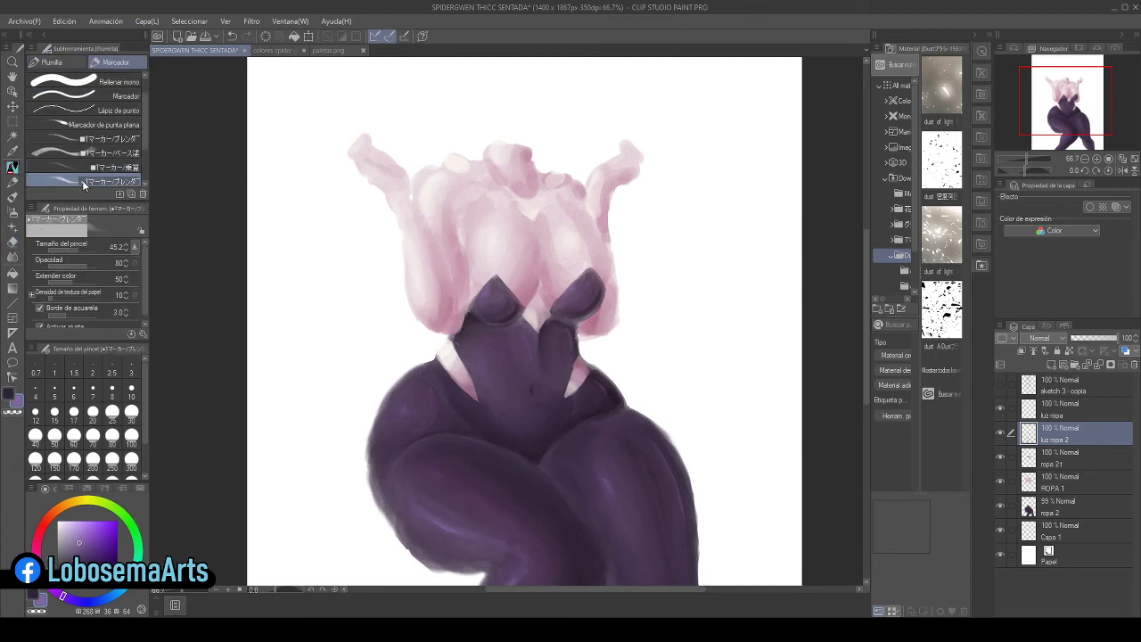
# - Blend the violet highlights on both chest pieces with the marker blender at size 35.4 and check them on the whole figure
pyautogui.click(74, 248)
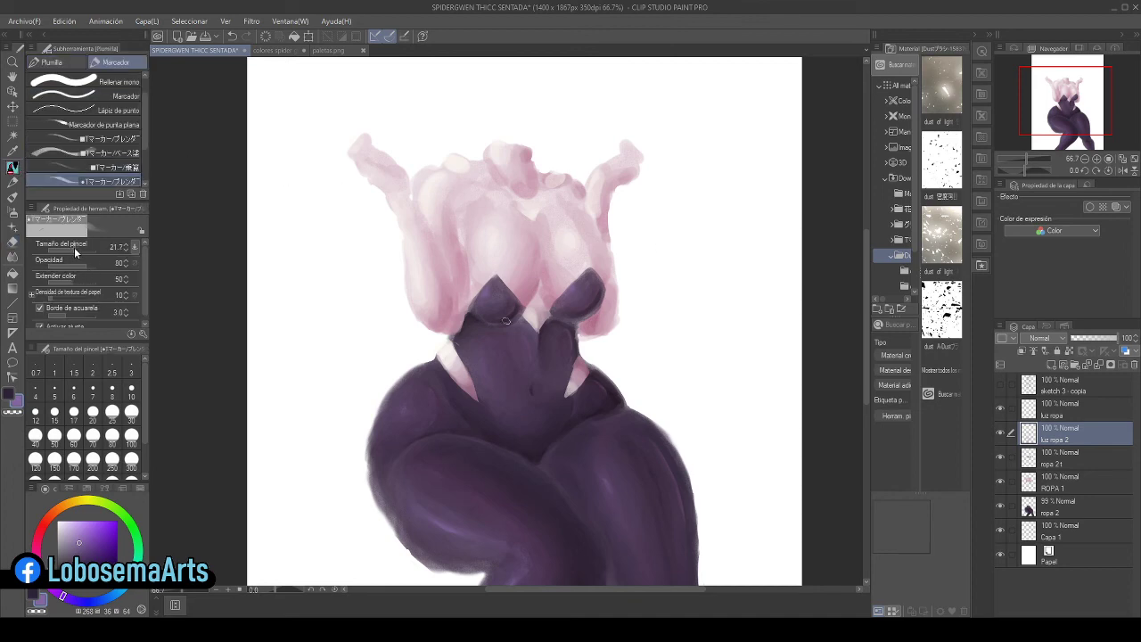
pyautogui.moveTo(76, 248); pyautogui.dragTo(89, 248)
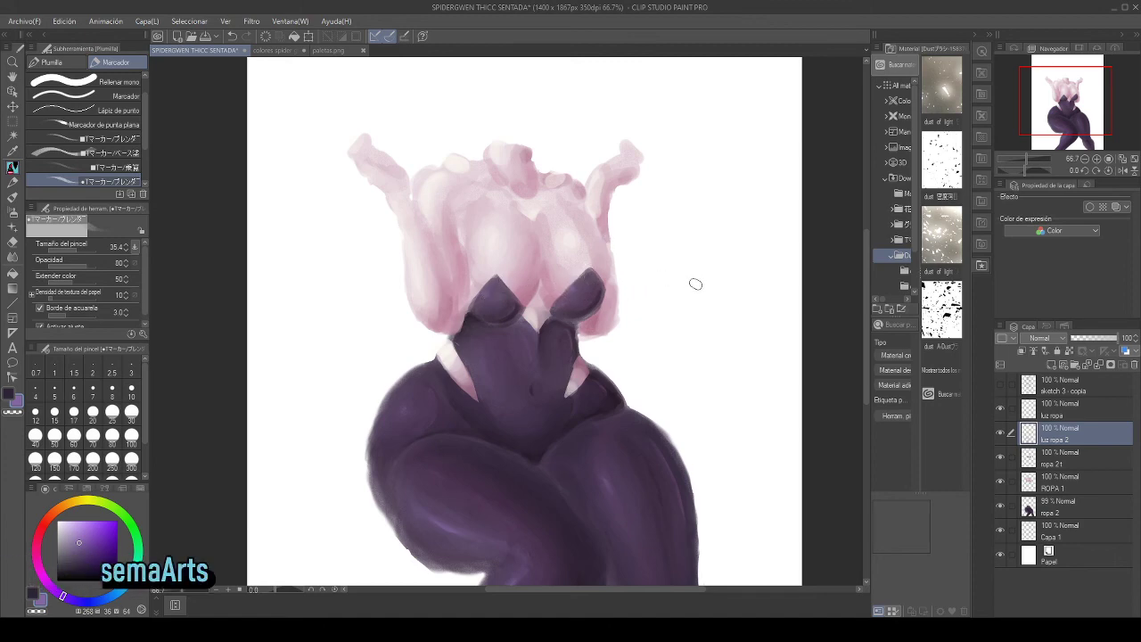
pyautogui.click(1086, 160)
pyautogui.click(1086, 160)
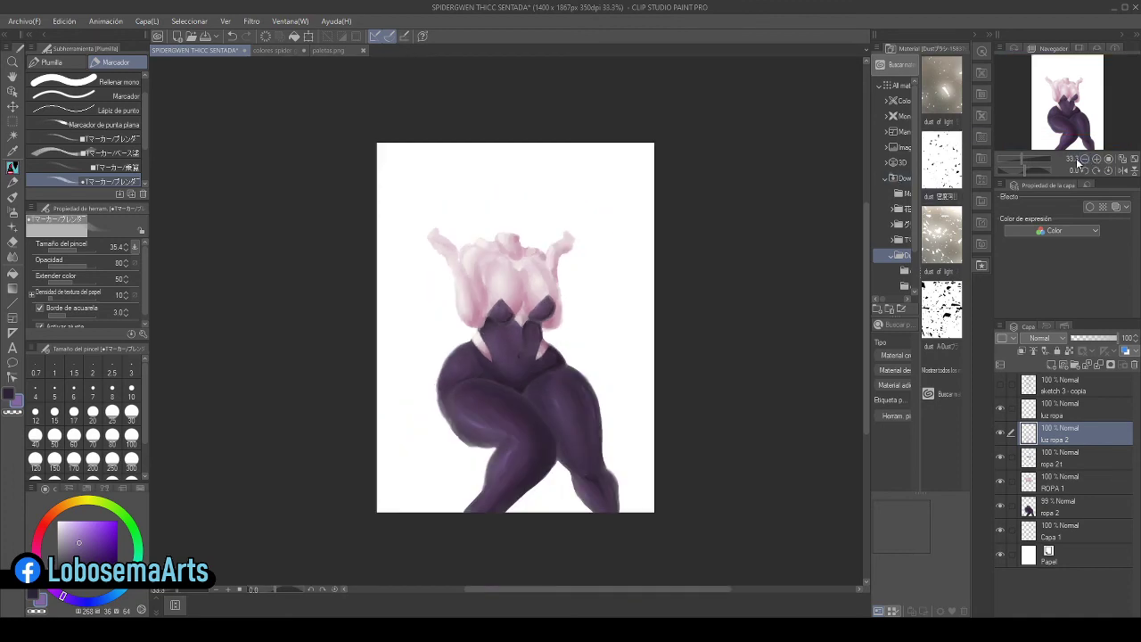
pyautogui.click(1097, 159)
pyautogui.click(1096, 159)
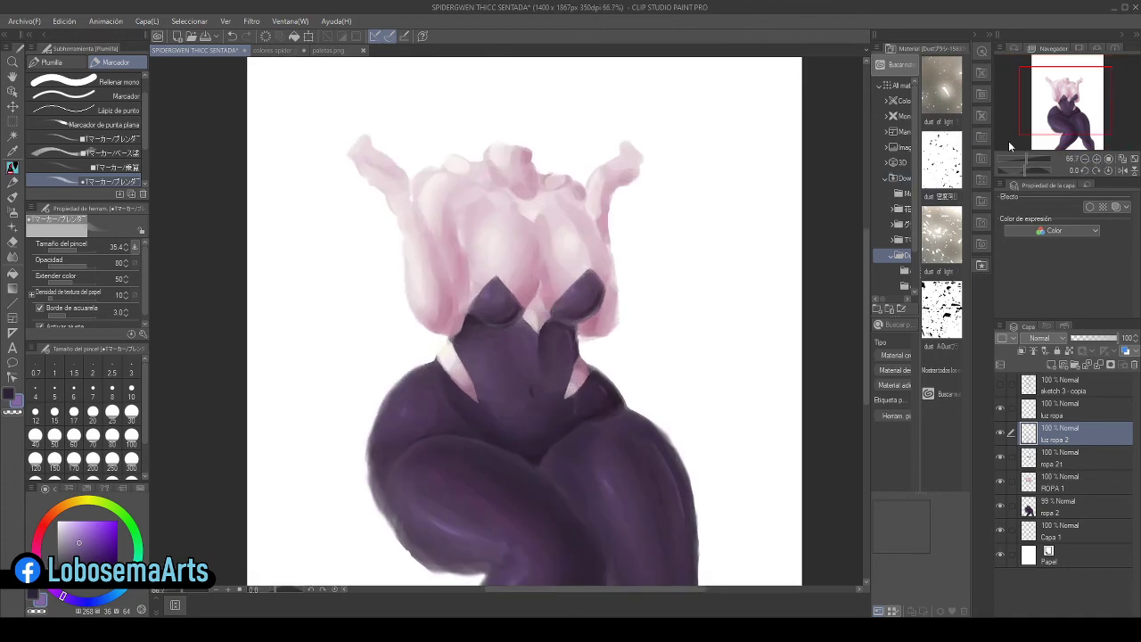
# - Paint small violet accents on both chest pieces with the base marker at size 15 and soften them with the marker blender
pyautogui.scroll(-1, 142, 183)
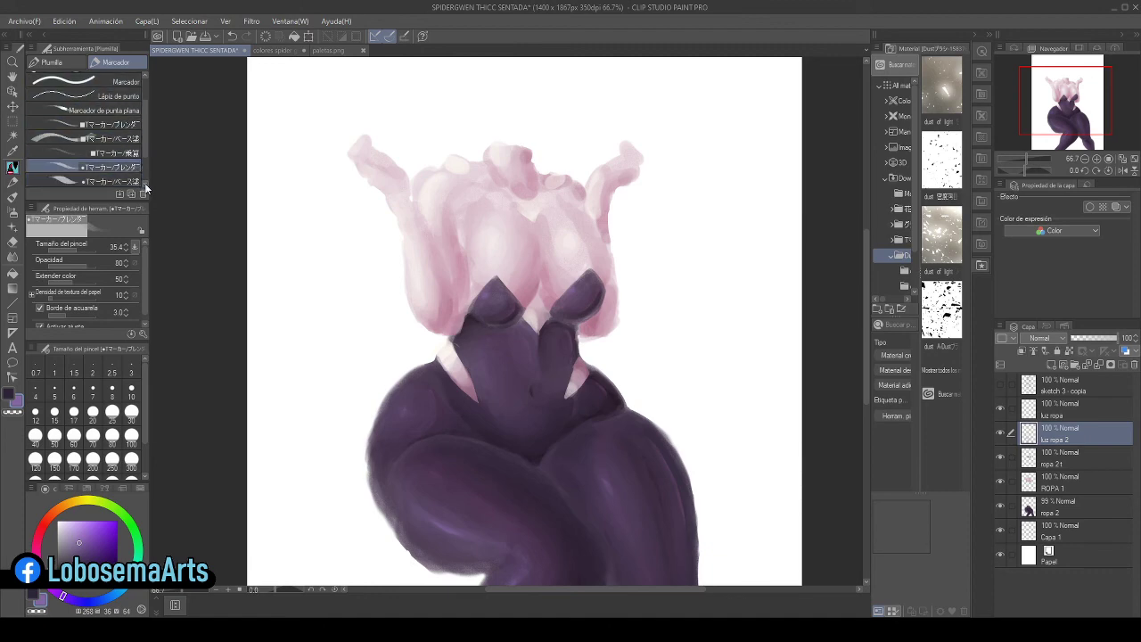
pyautogui.click(142, 183)
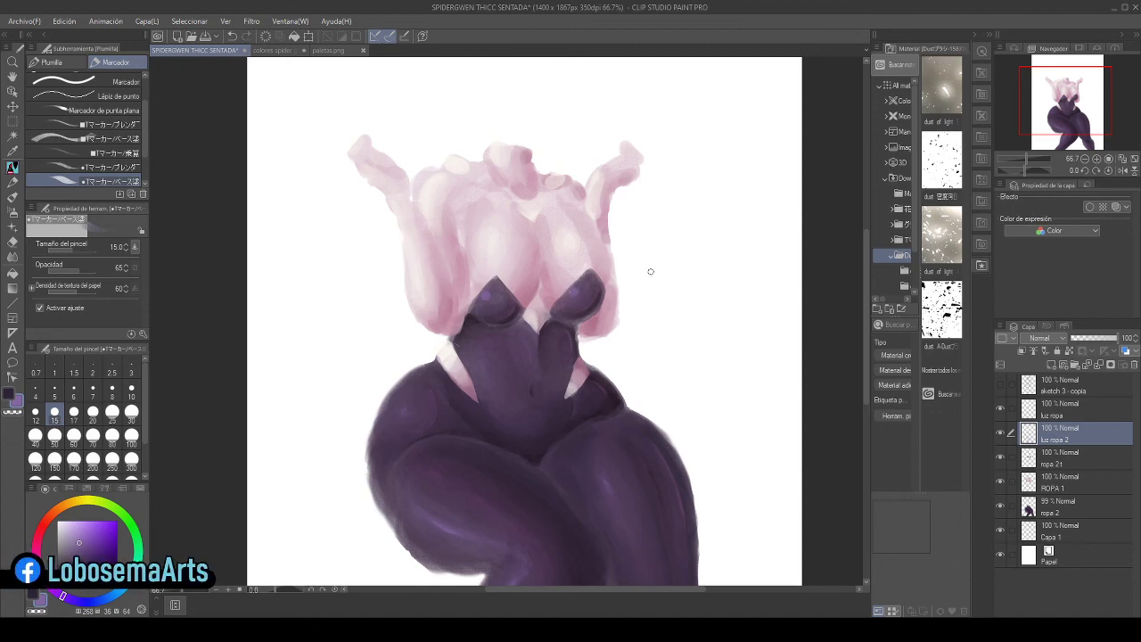
pyautogui.click(80, 167)
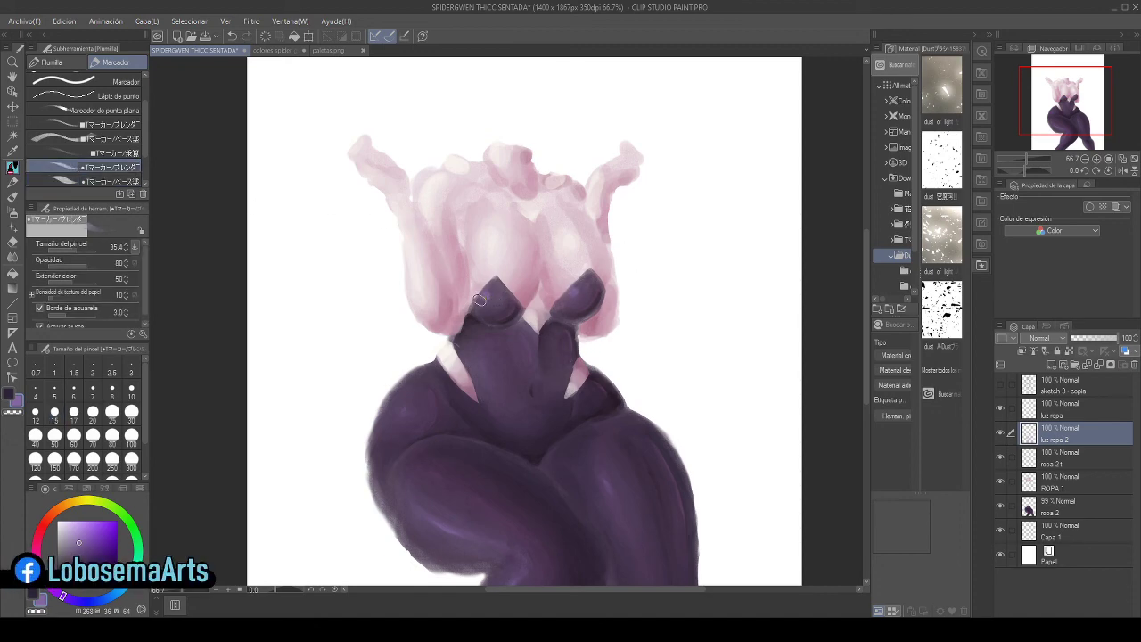
pyautogui.moveTo(492, 297)
pyautogui.mouseDown()
pyautogui.moveTo(534, 292)
pyautogui.moveTo(491, 302)
pyautogui.moveTo(494, 290)
pyautogui.moveTo(614, 293)
pyautogui.mouseUp()
# - Compare the whole coloured figure with and without the sketch 3 - copia layer
pyautogui.click(1081, 158)
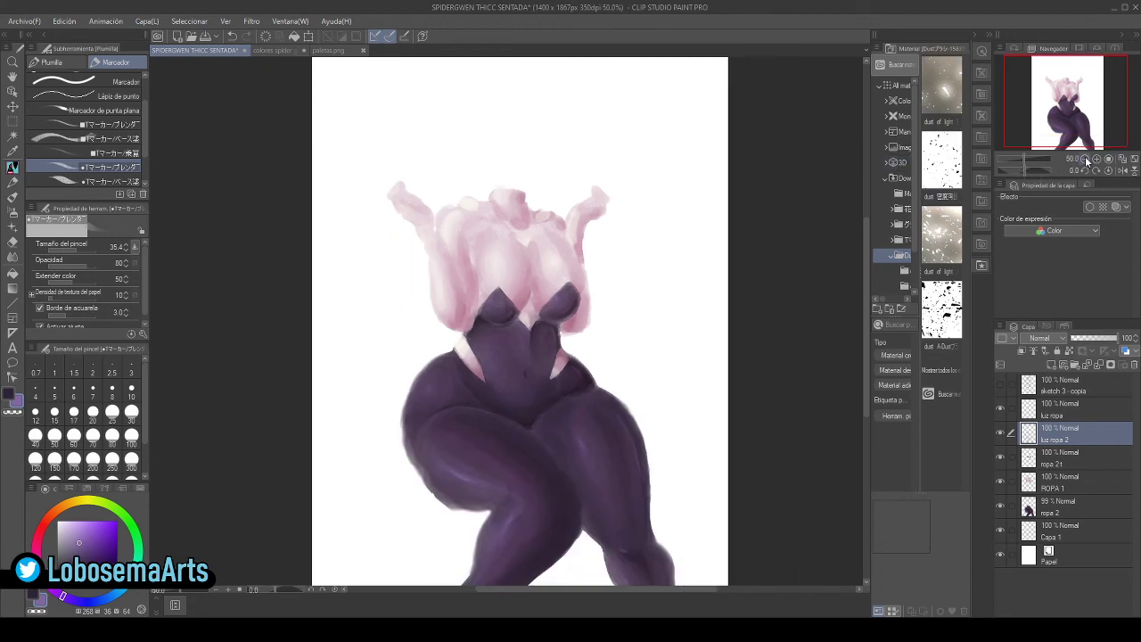
pyautogui.click(1068, 166)
pyautogui.moveTo(866, 281); pyautogui.dragTo(861, 290)
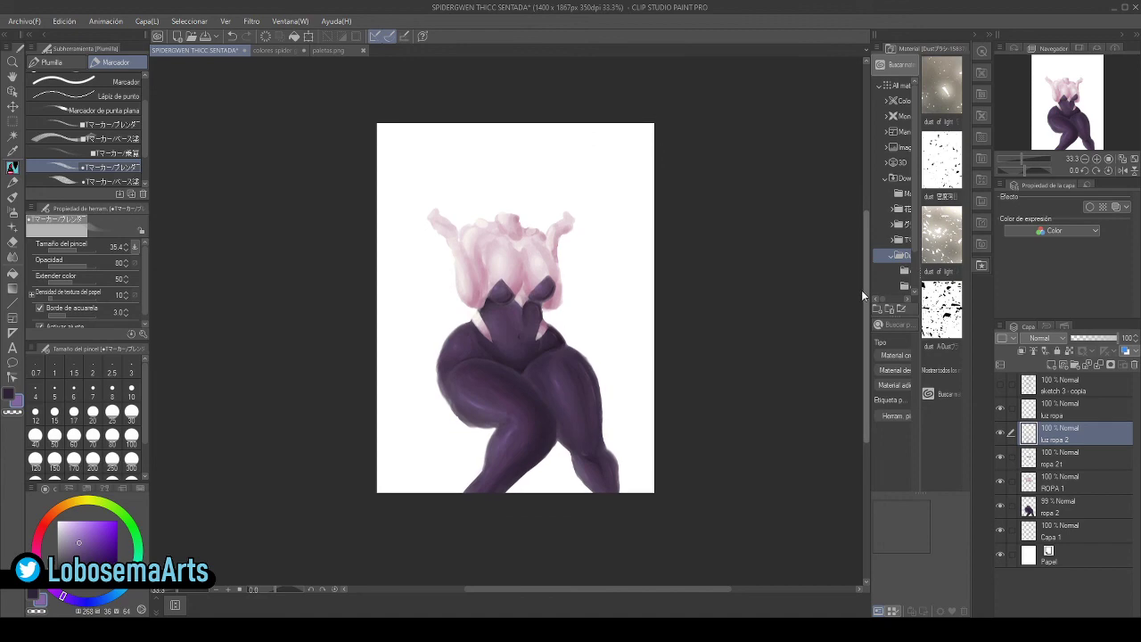
pyautogui.click(1002, 386)
pyautogui.click(1002, 385)
pyautogui.click(1002, 385)
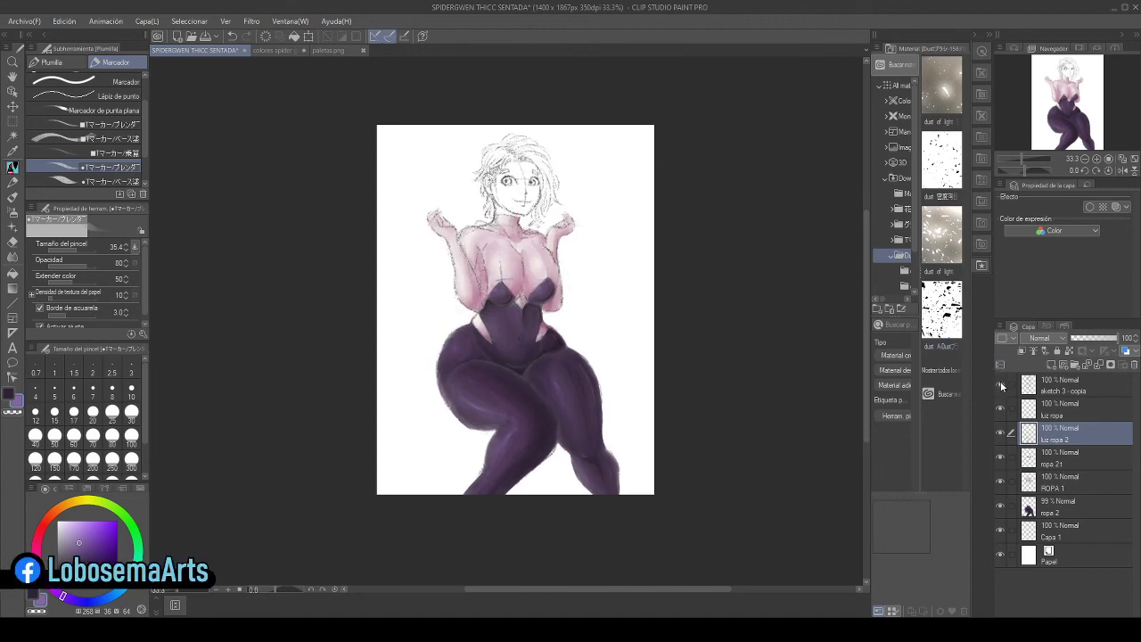
pyautogui.click(1002, 385)
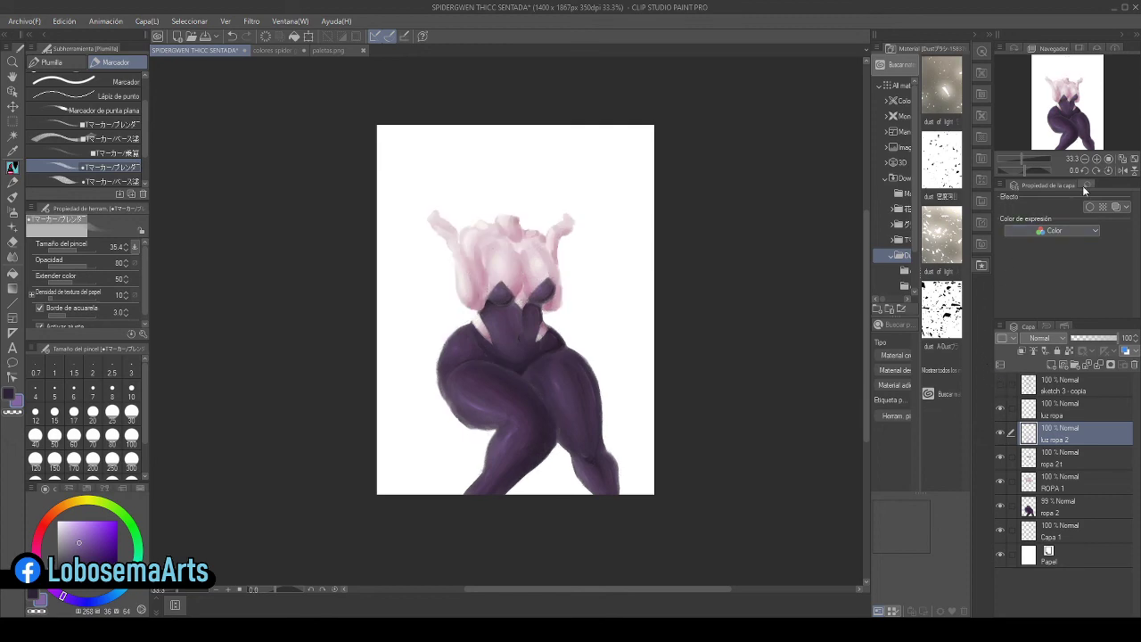
# - Show the sketch 3 - copia layer over the coloured figure and check the line art against the suit
pyautogui.click(1098, 159)
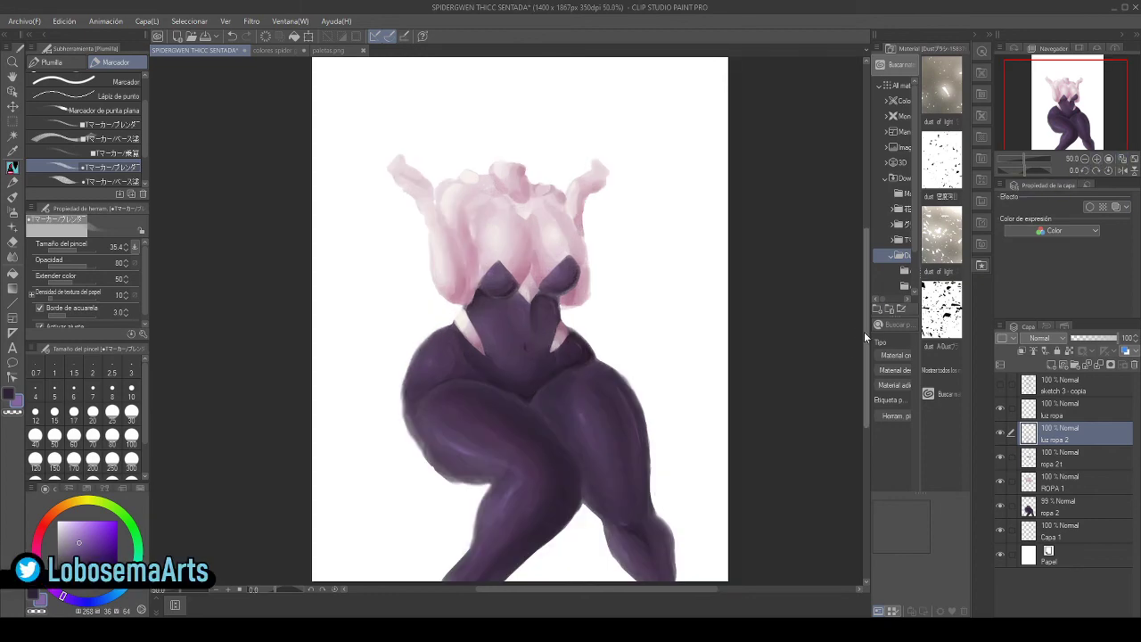
pyautogui.scroll(-1, 865, 369)
pyautogui.moveTo(678, 589); pyautogui.dragTo(663, 589)
pyautogui.moveTo(864, 431); pyautogui.dragTo(868, 422)
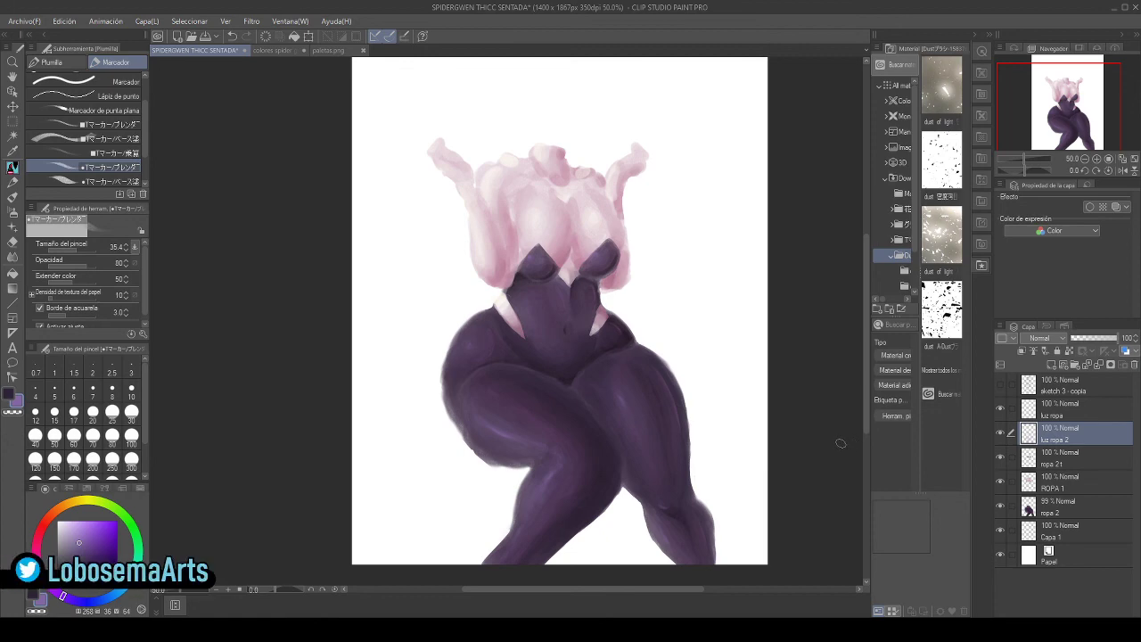
pyautogui.click(1001, 384)
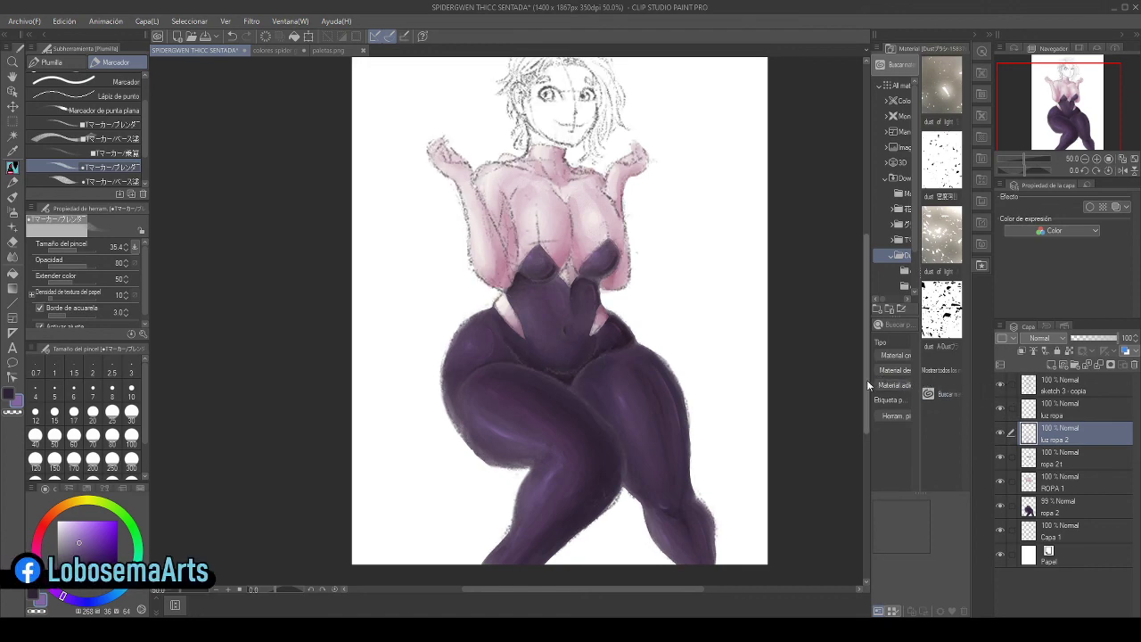
pyautogui.scroll(2, 863, 379)
pyautogui.scroll(-2, 863, 361)
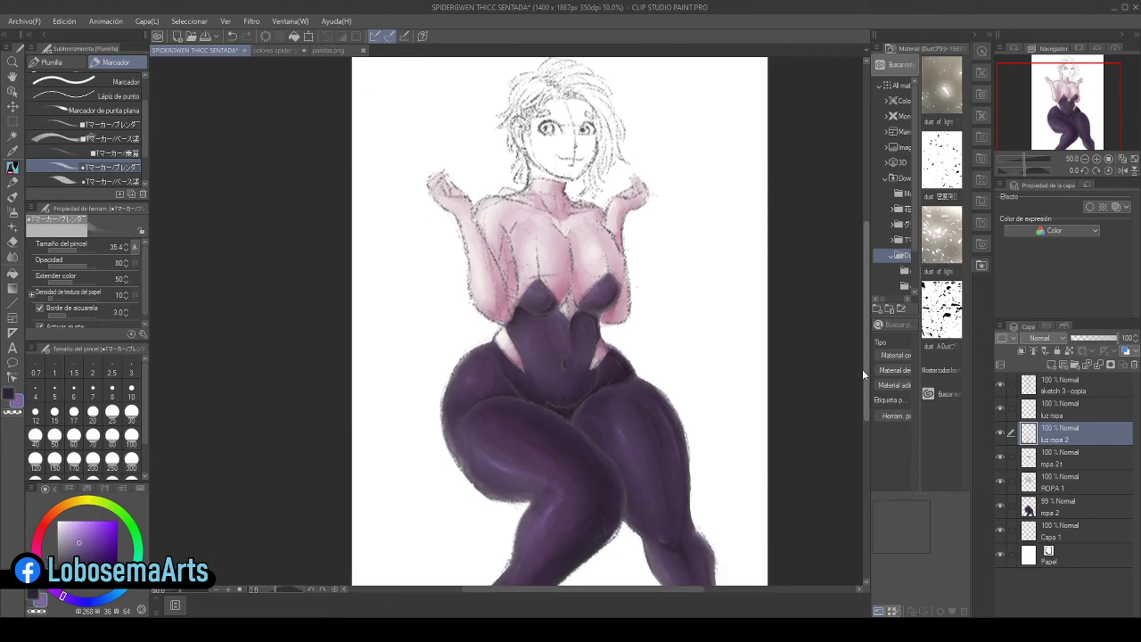